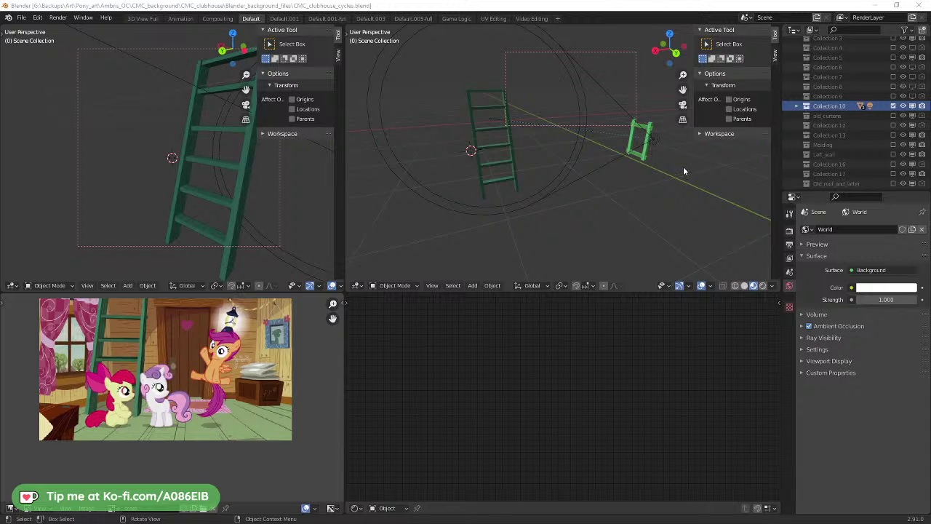
Step: Expand Collection 10 and the Point.001 light's constraints in it, and select the light's AutoTrack constraint
middle_drag(683, 169, 606, 167)
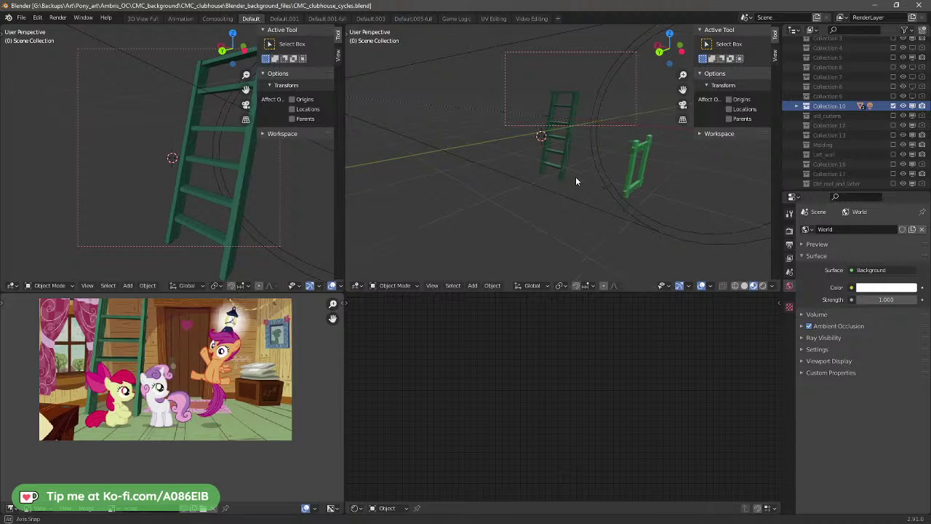
middle_drag(575, 176, 621, 183)
key(z)
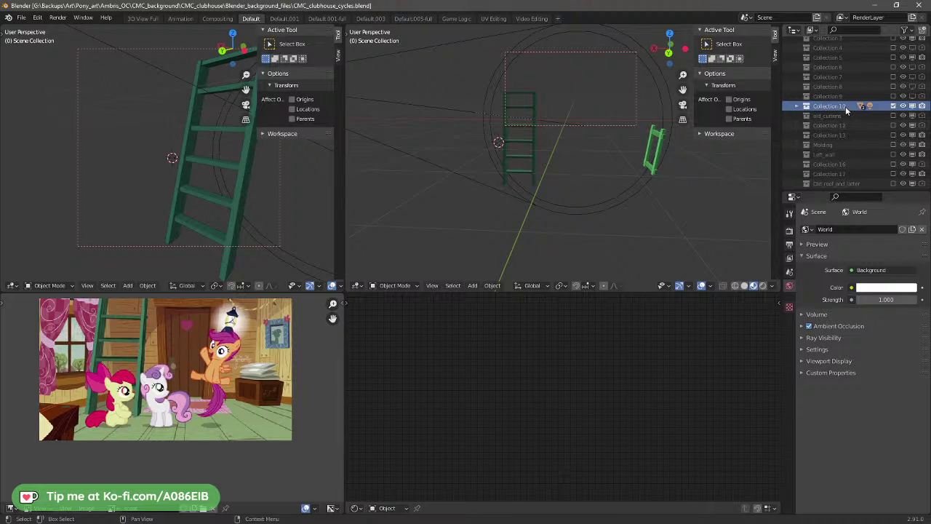
click(797, 107)
click(797, 108)
click(798, 106)
click(805, 133)
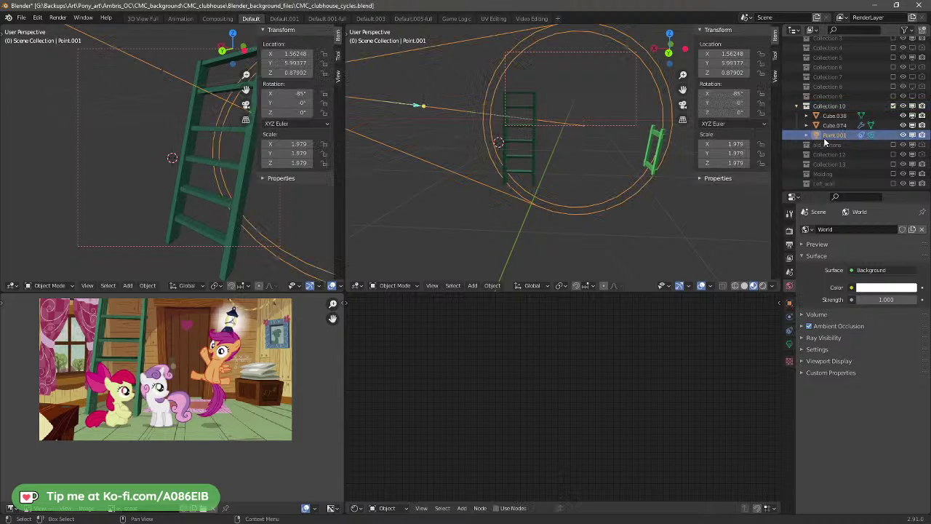
click(808, 135)
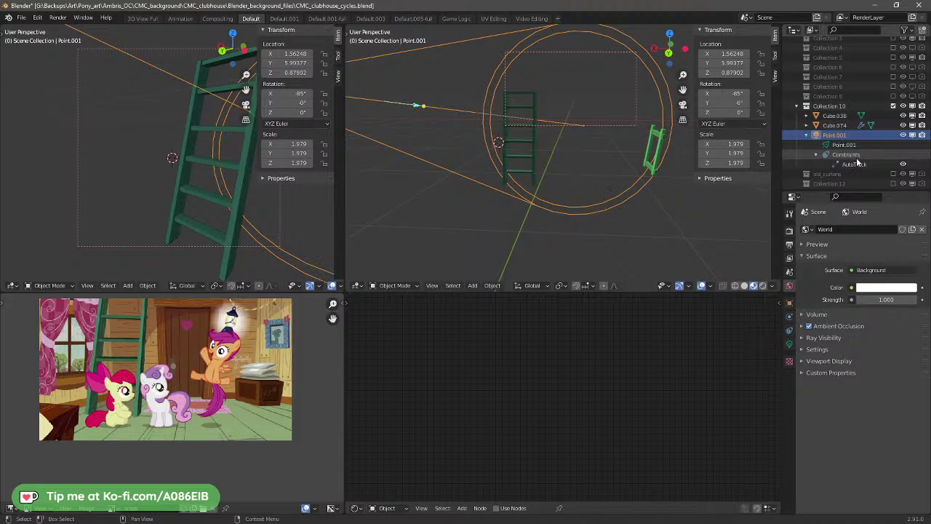
click(816, 155)
click(856, 165)
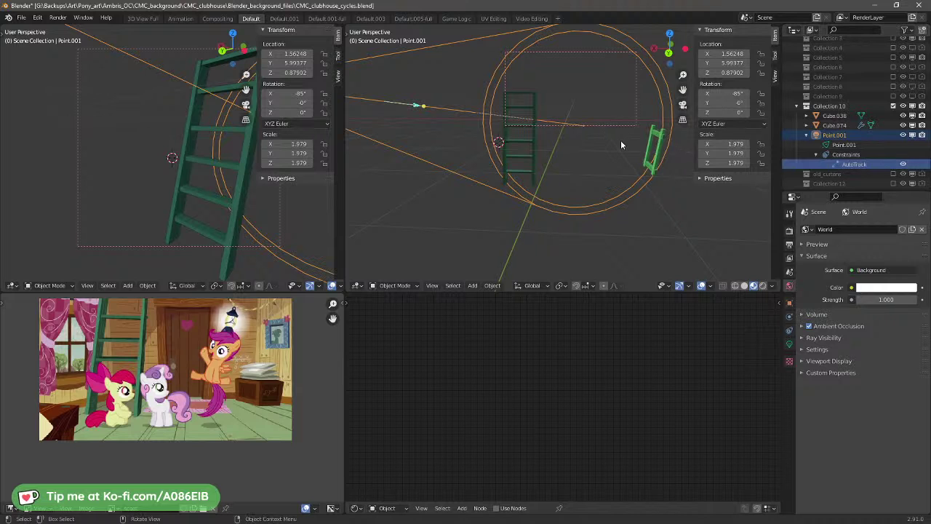
Step: Switch the light's AutoTrack constraint off and on repeatedly, and try moving the light across the scene to test its tracking
middle_drag(629, 148, 655, 162)
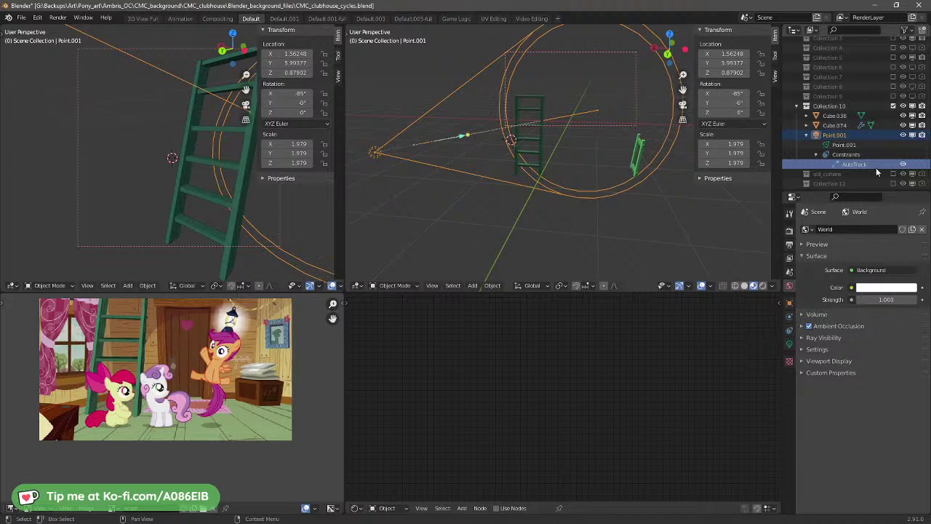
click(903, 165)
click(904, 166)
click(903, 166)
click(903, 166)
click(904, 166)
click(903, 166)
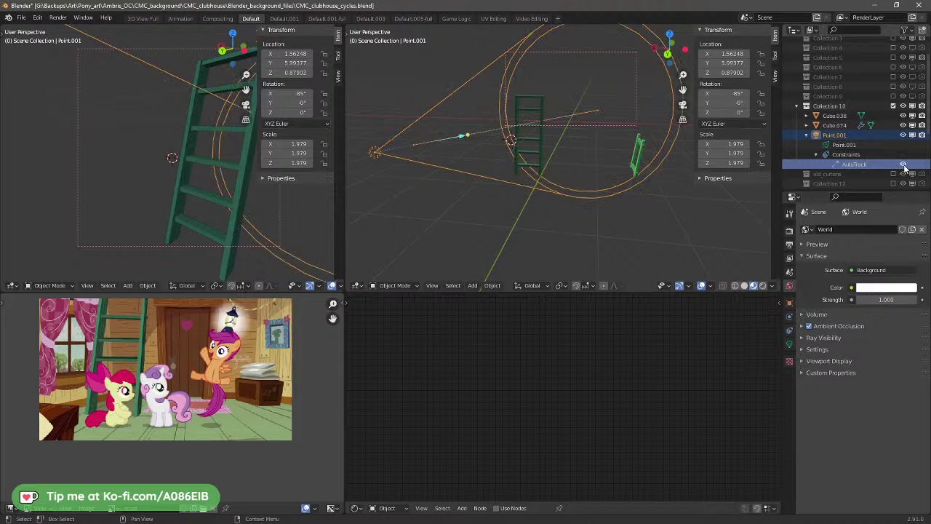
click(904, 166)
click(904, 166)
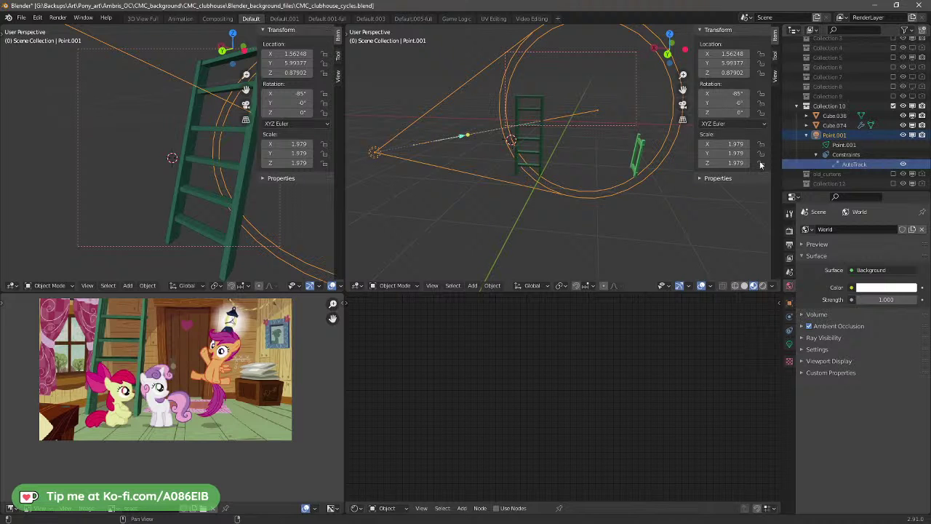
key(g)
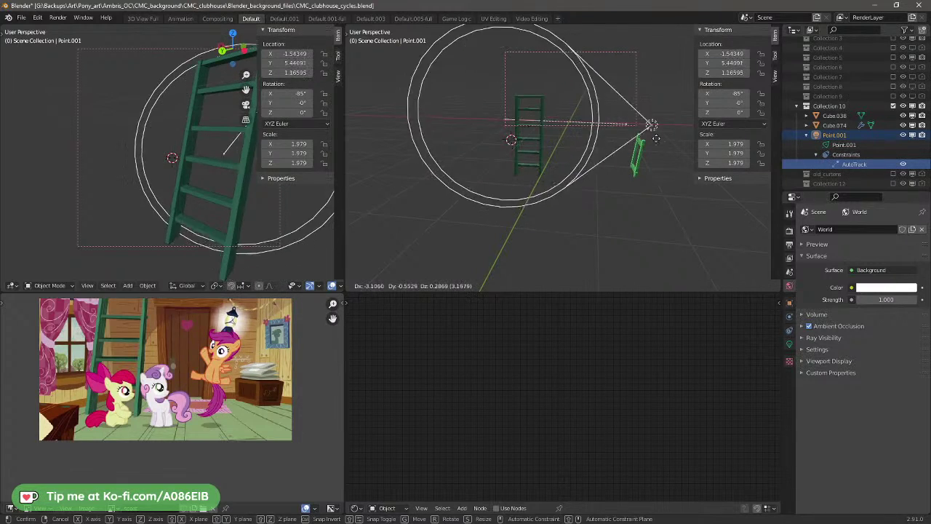
right_click(410, 144)
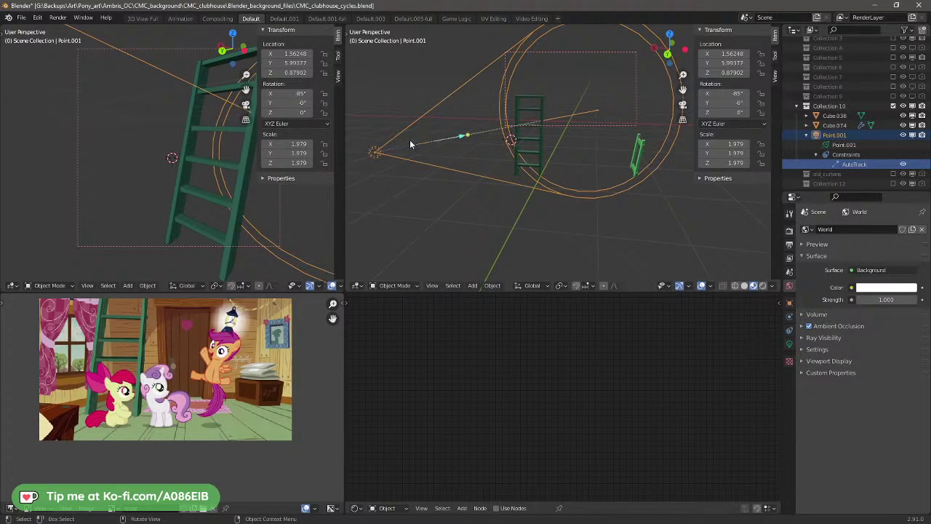
Step: Select the green ladder and inspect its mesh in Edit Mode, ending in Object Mode
click(542, 117)
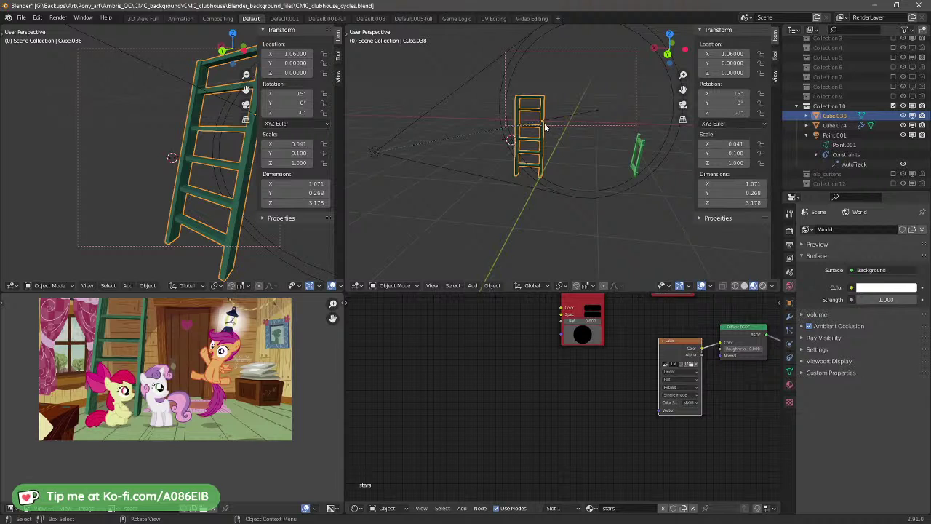
scroll(545, 127, up, 3)
middle_drag(545, 96, 516, 90)
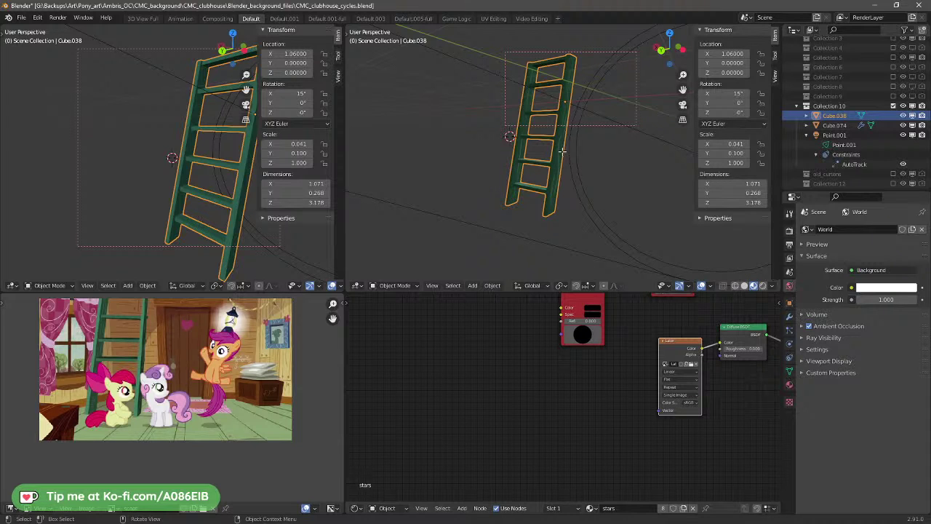
key(Tab)
middle_drag(581, 130, 600, 118)
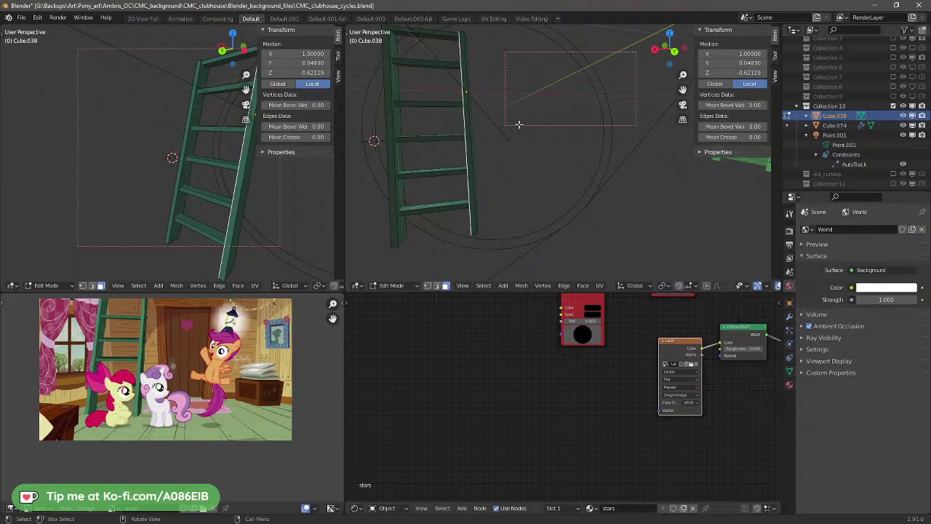
key(Tab)
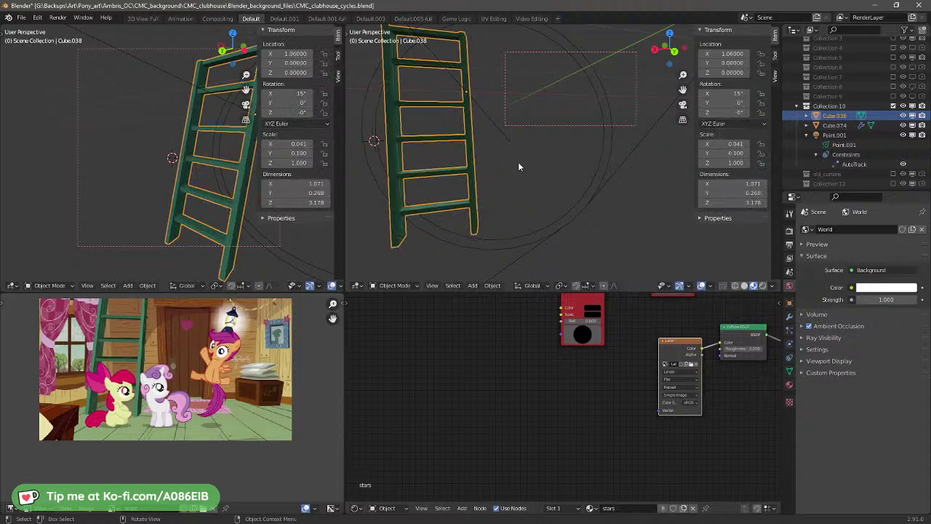
middle_drag(562, 175, 527, 171)
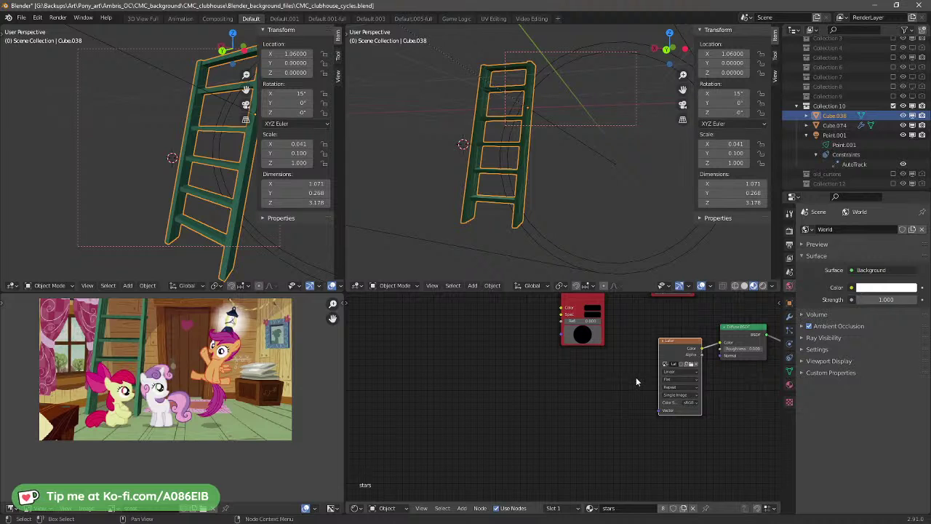
Step: Delete the two undefined red nodes from the ladder's stars material
middle_drag(637, 381, 476, 447)
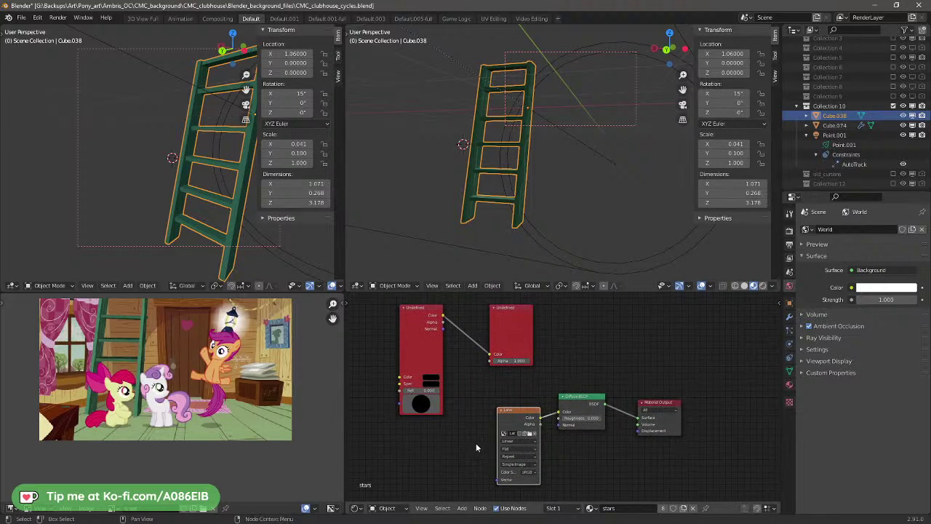
drag(580, 332, 372, 353)
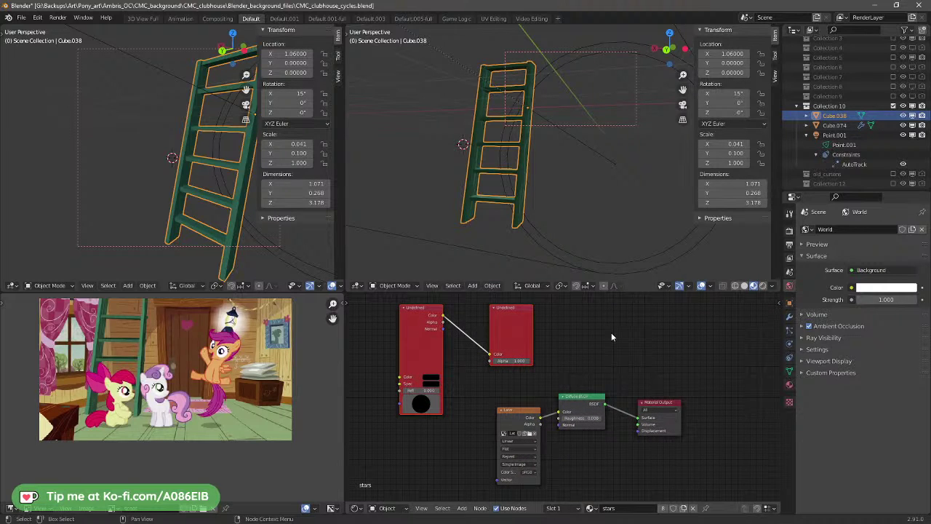
key(x)
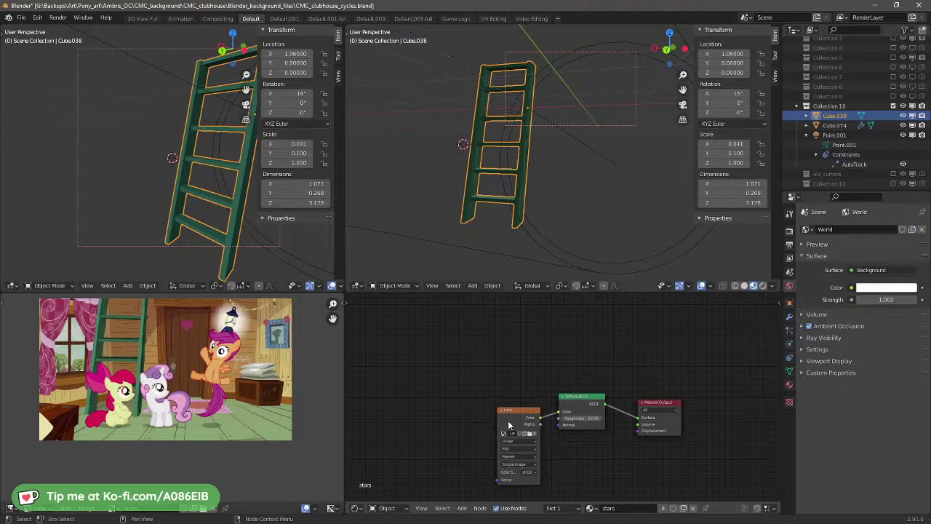
Step: Rearrange the image texture, Diffuse BSDF and Material Output nodes of the stars material into a more even row
drag(509, 426, 465, 374)
drag(585, 399, 559, 366)
drag(659, 404, 651, 356)
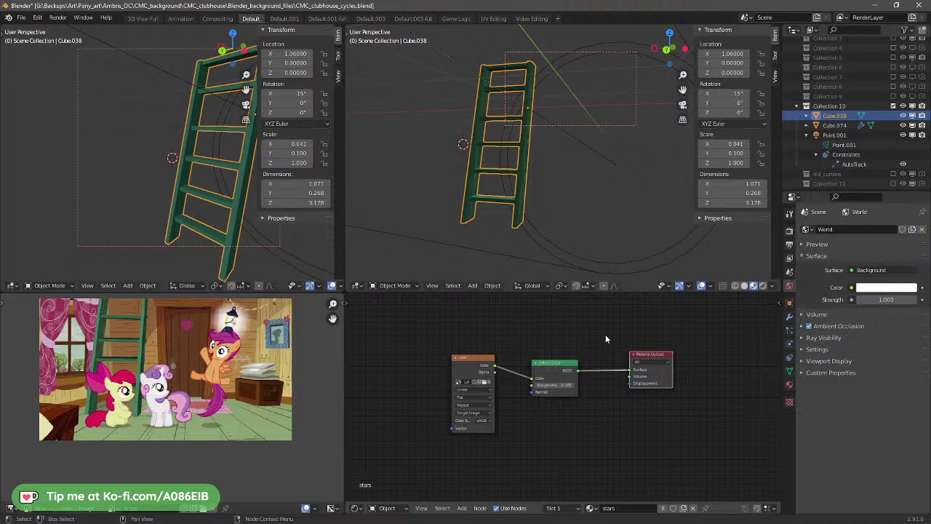
middle_drag(606, 335, 572, 379)
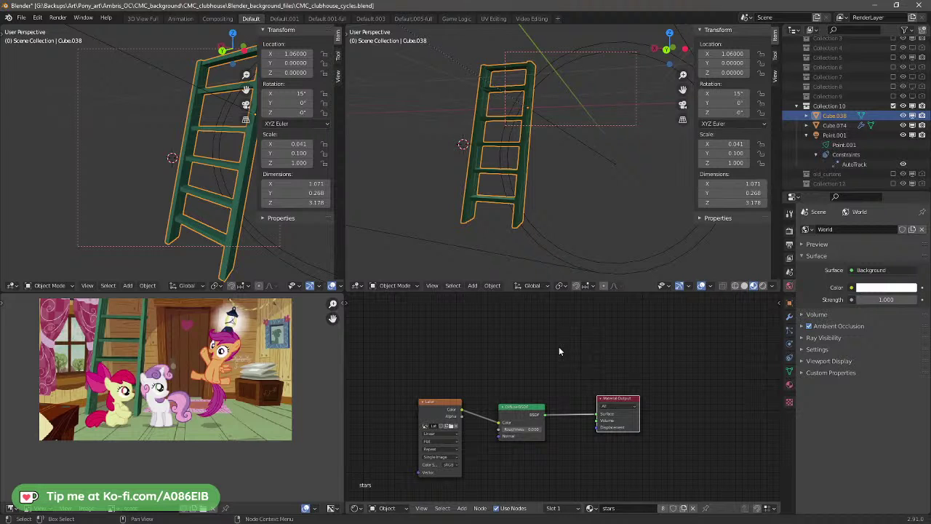
Step: Select the picture frame object Cube.074 and shift the second undefined node in its painting_m material slightly down
scroll(607, 198, down, 5)
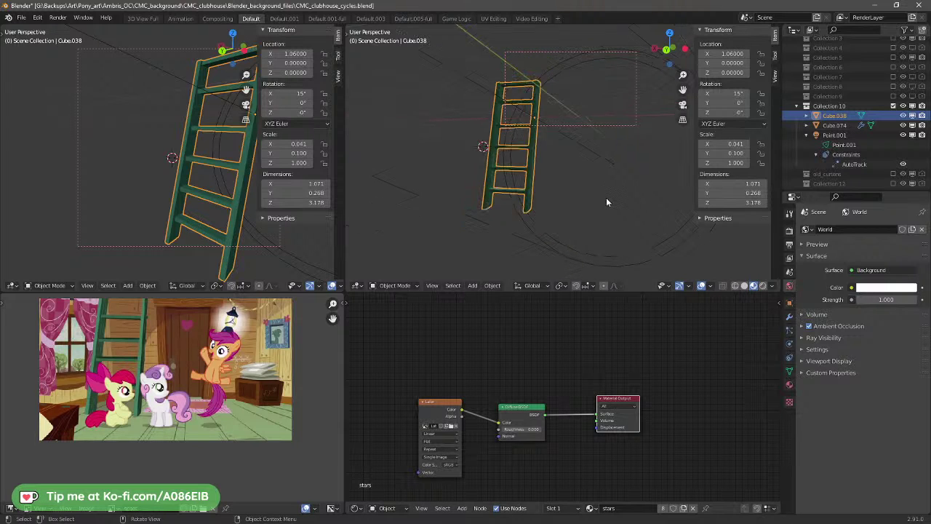
middle_drag(607, 198, 582, 171)
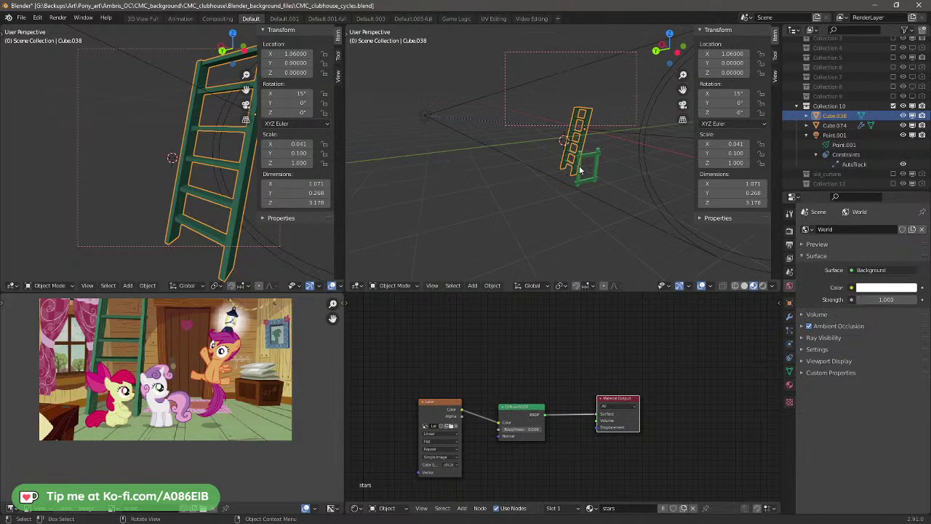
click(839, 125)
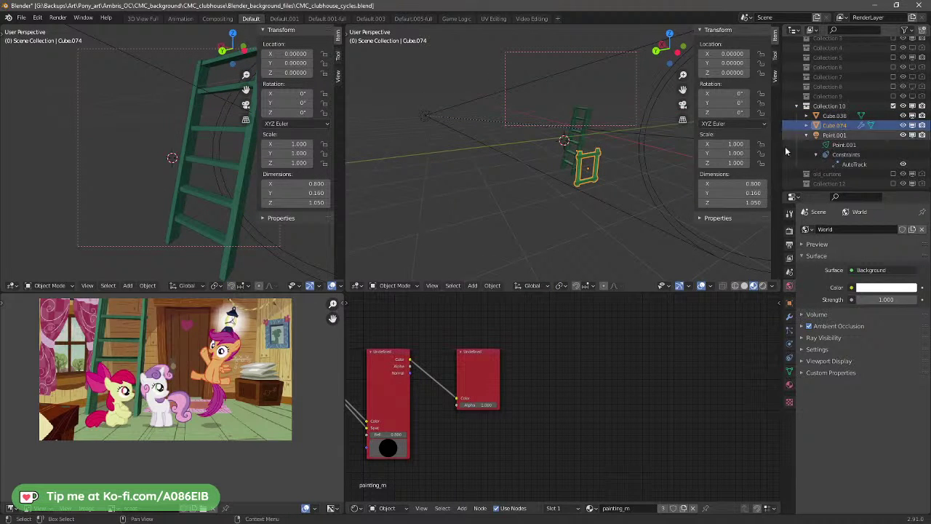
scroll(616, 369, down, 3)
scroll(607, 376, down, 2)
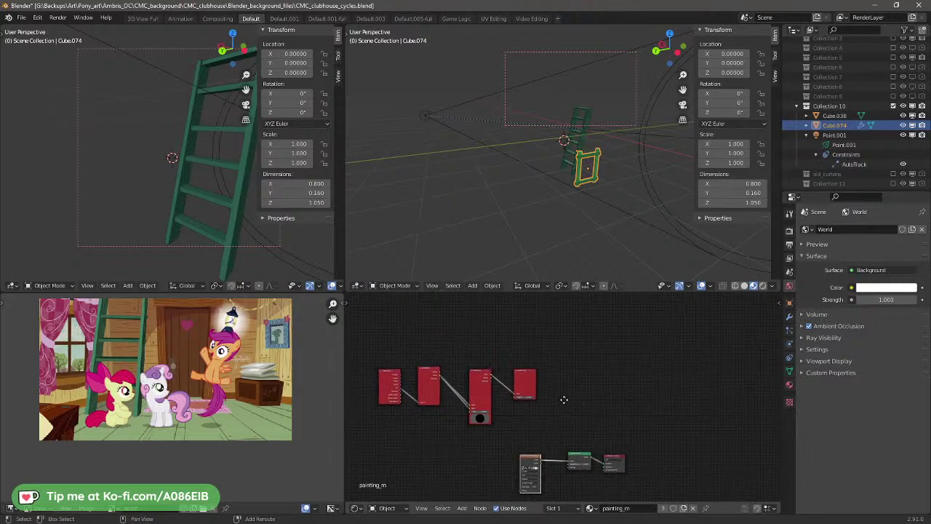
middle_drag(560, 400, 581, 357)
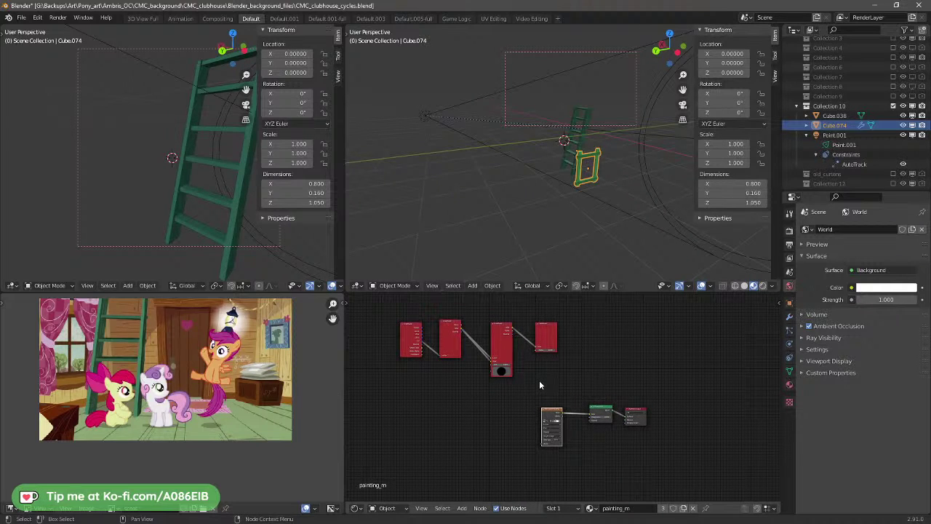
drag(451, 342, 447, 370)
Step: Move the painting_m material's image texture node up and widen it so its full file name can be read
scroll(472, 376, up, 2)
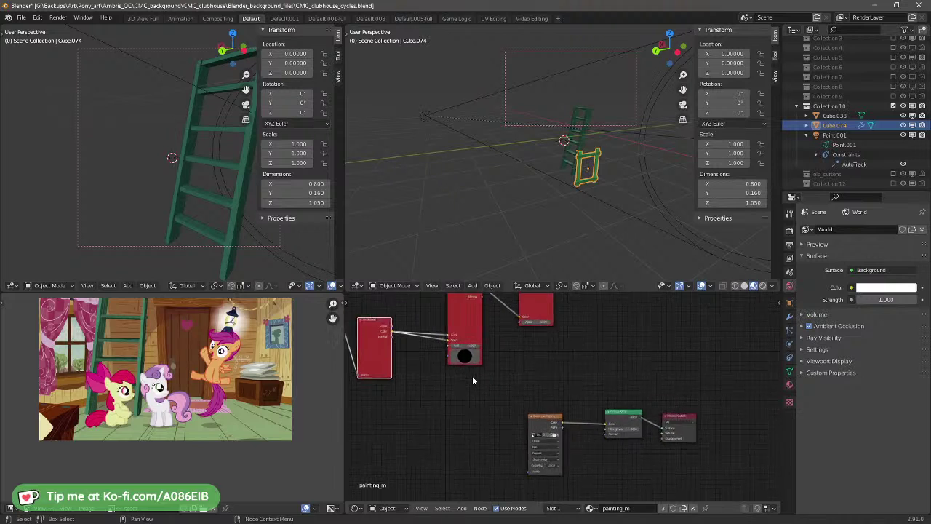
scroll(472, 376, up, 1)
scroll(417, 367, up, 3)
scroll(529, 391, up, 2)
scroll(571, 389, up, 2)
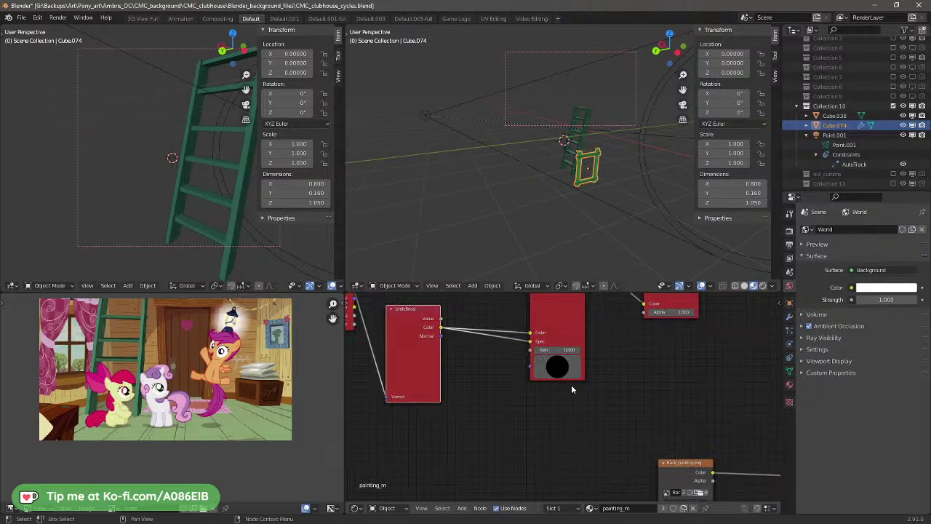
middle_drag(716, 394, 570, 330)
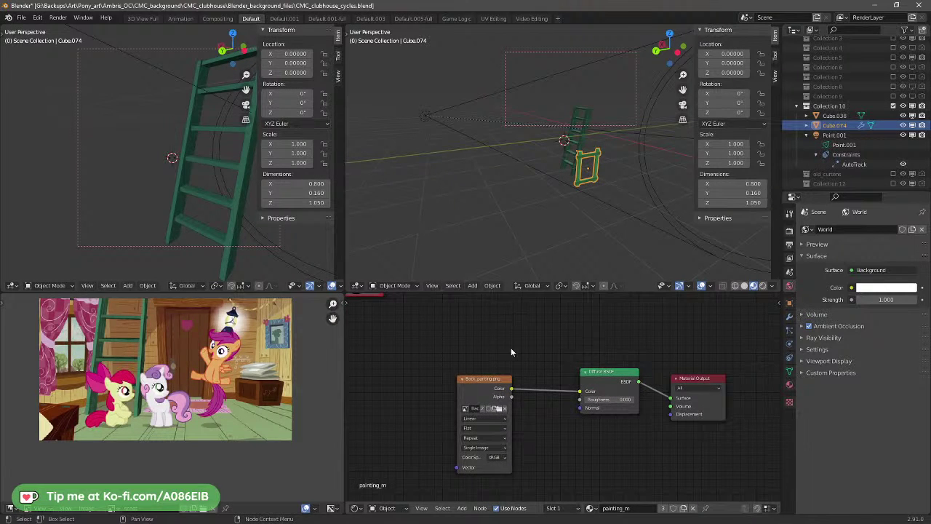
drag(486, 379, 493, 330)
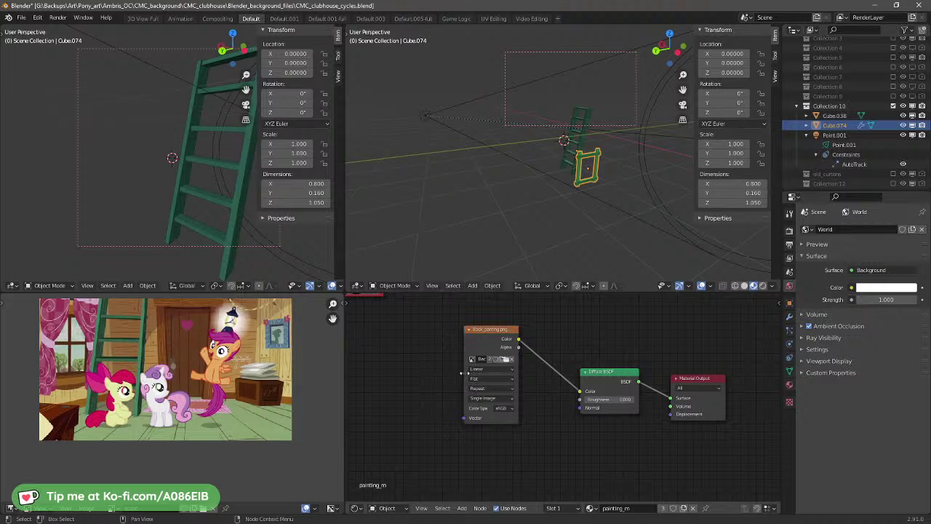
drag(463, 372, 391, 372)
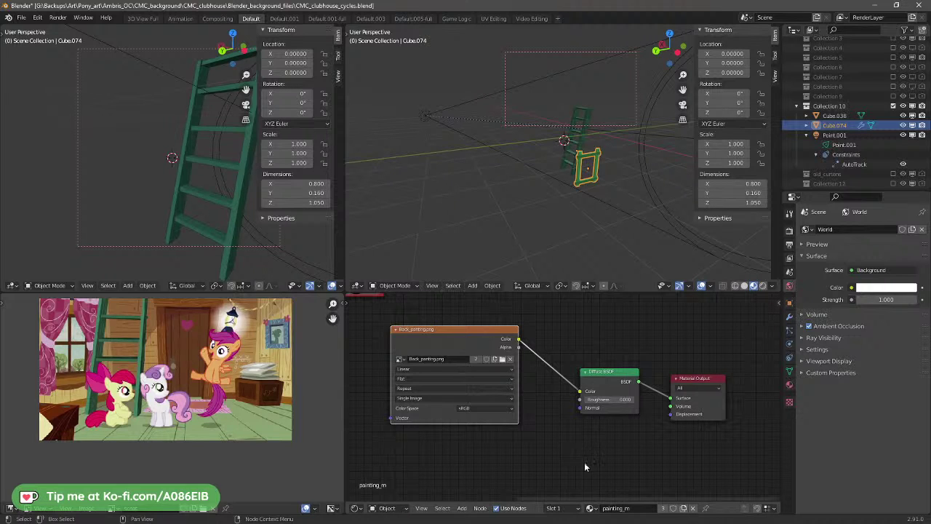
Step: Add a Toon BSDF after the painting's image texture, move the Diffuse BSDF up, and connect the Toon BSDF to the Material Output's Surface
key(shift+a)
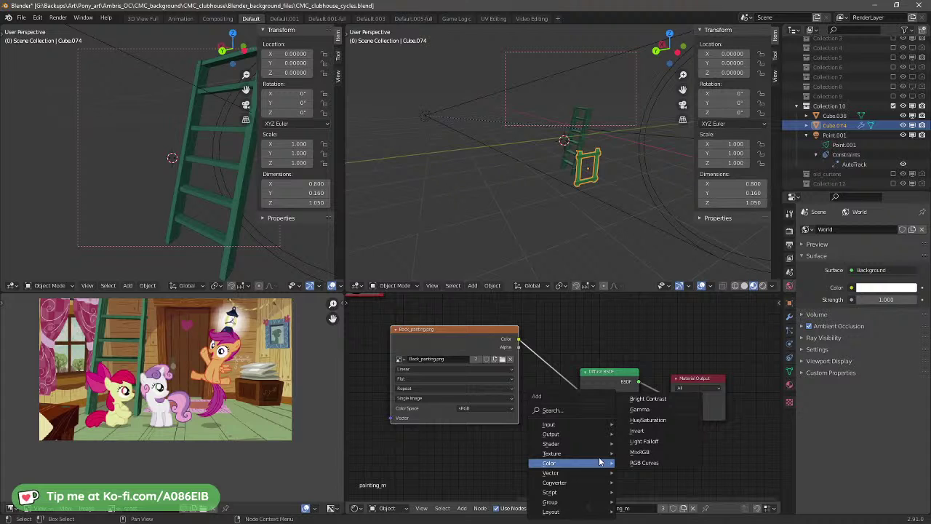
mouse_move(573, 446)
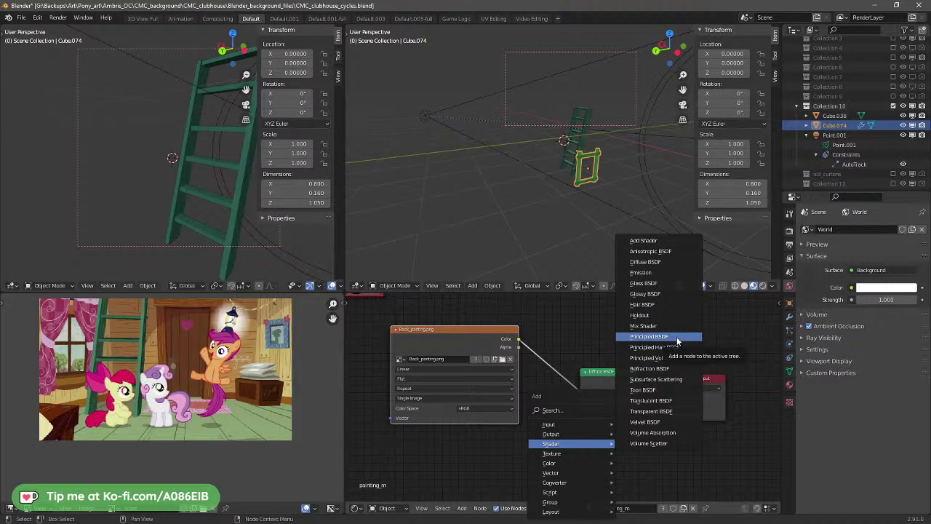
click(686, 393)
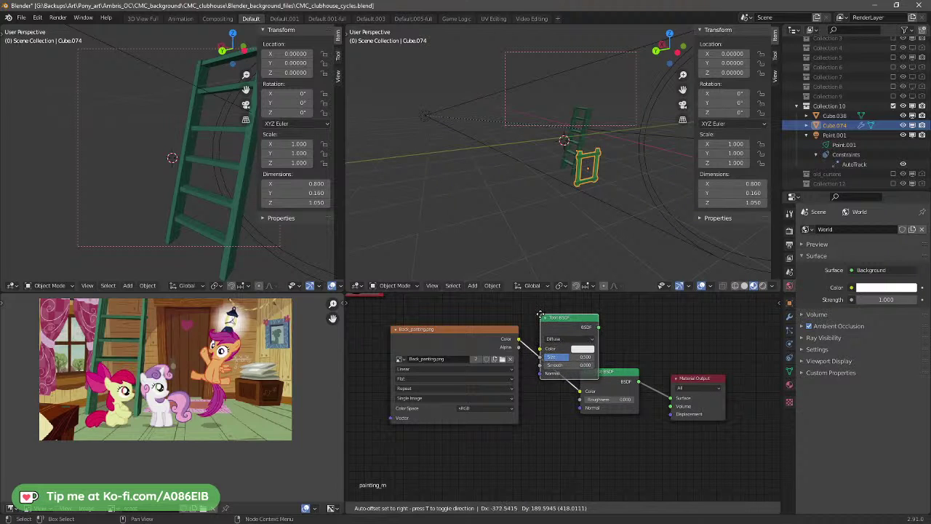
click(549, 314)
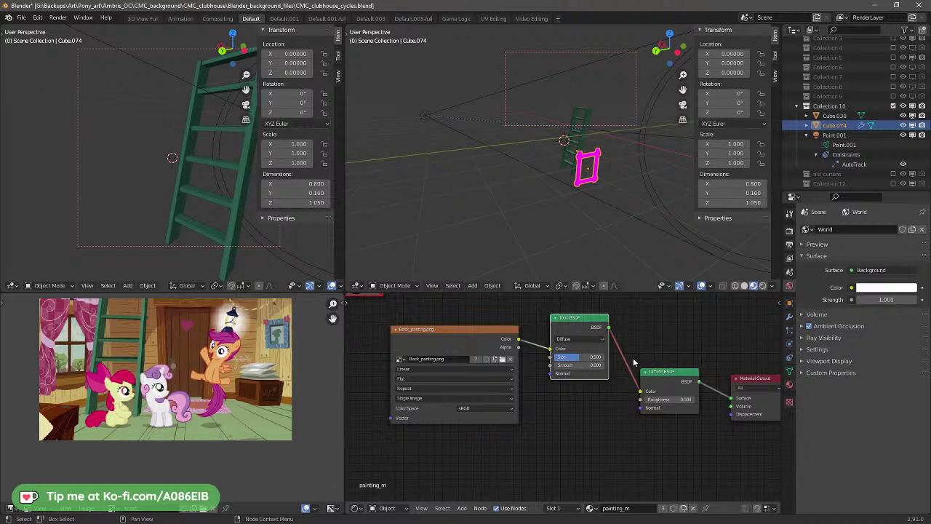
drag(676, 384, 672, 345)
drag(610, 331, 731, 398)
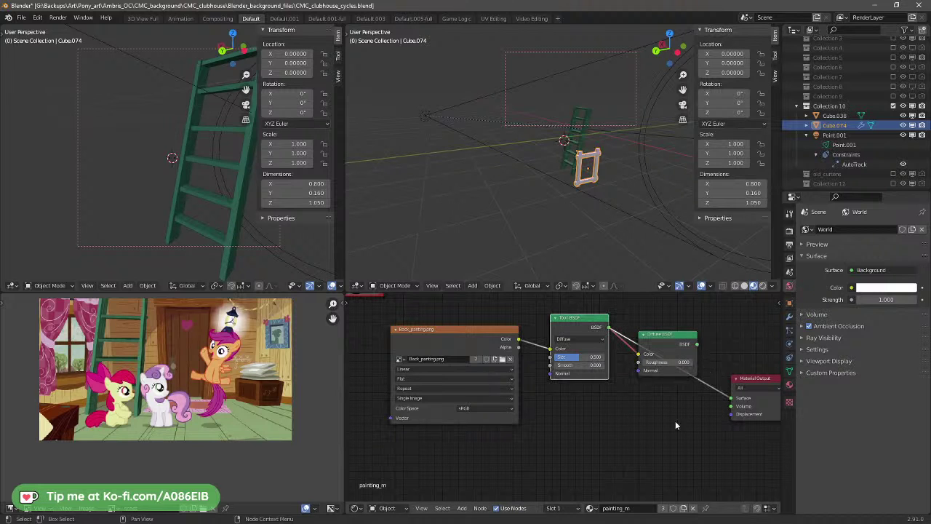
Step: Delete the Diffuse BSDF from the painting_m material and move the Toon BSDF midway between the image texture and the Material Output
click(670, 336)
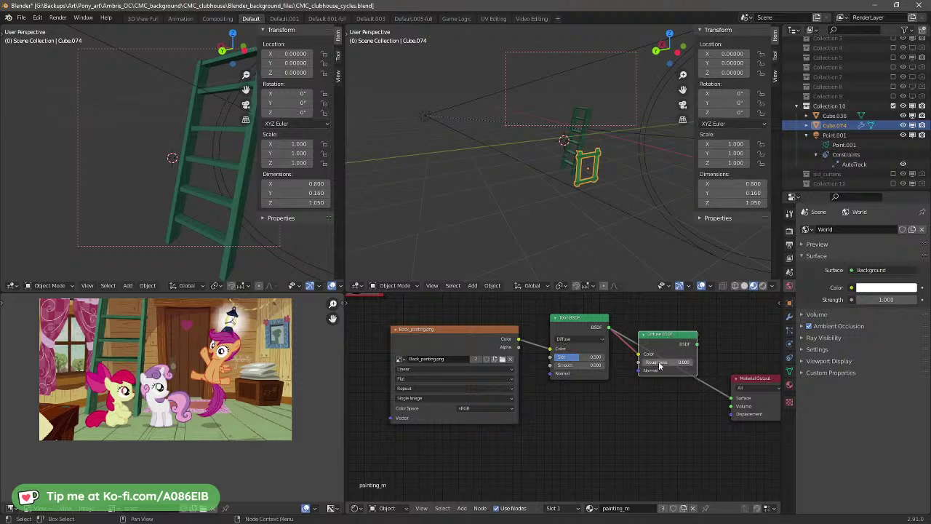
key(x)
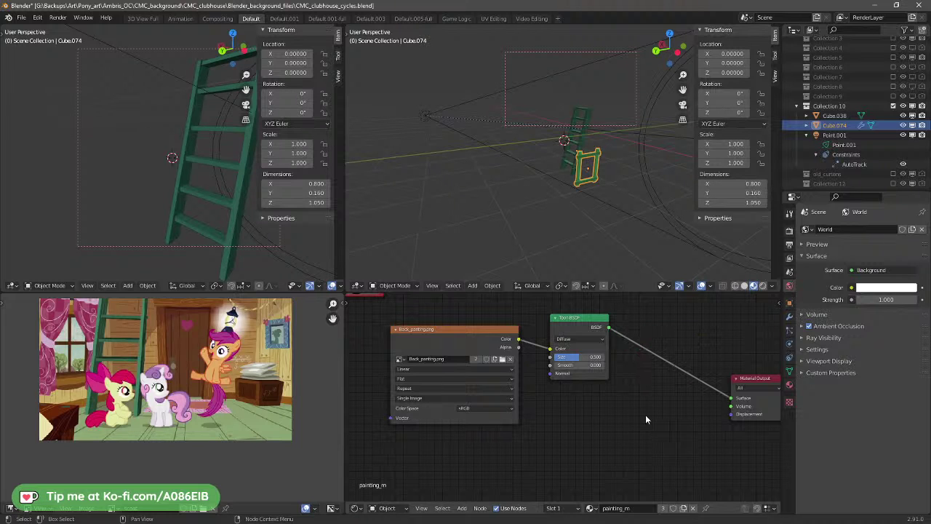
drag(584, 317, 618, 339)
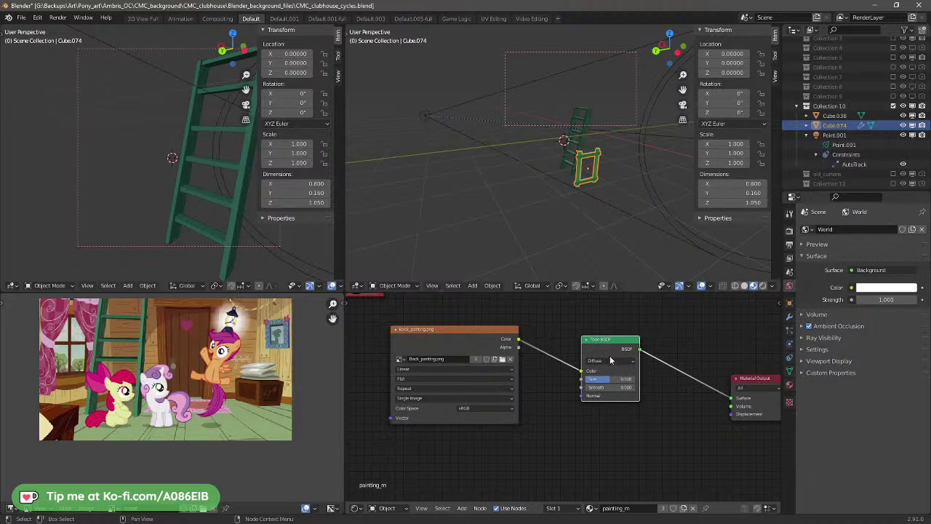
Step: Limit the viewport render region to the picture frame and switch to Rendered shading to preview the frame up close
middle_drag(557, 217, 610, 197)
scroll(589, 204, up, 5)
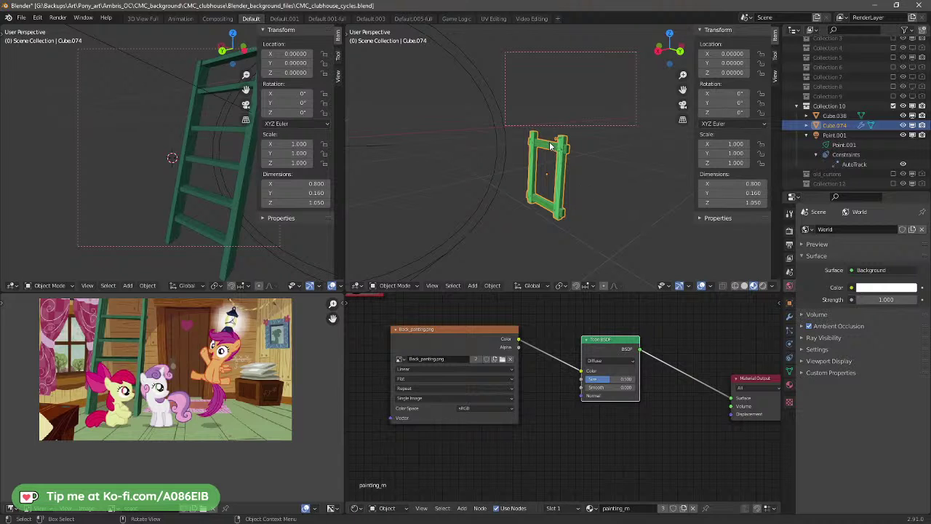
key(b)
drag(520, 120, 591, 244)
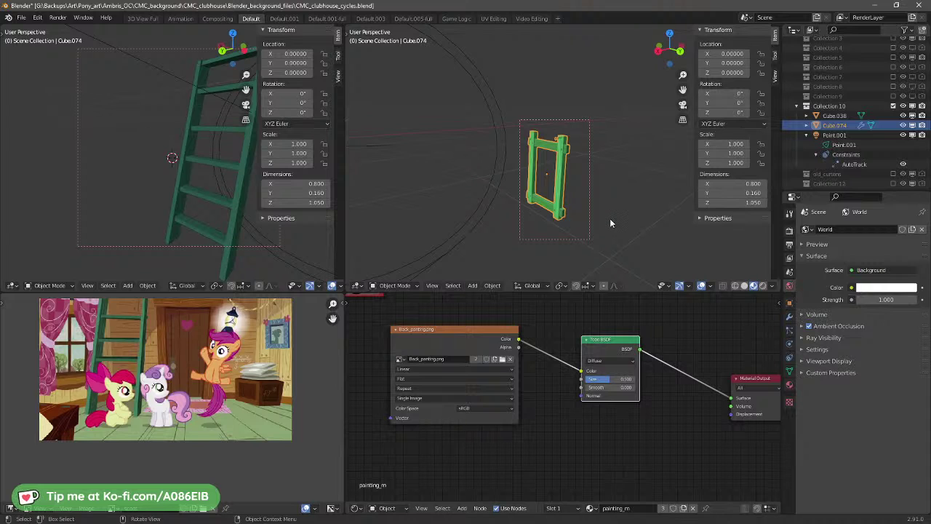
key(z)
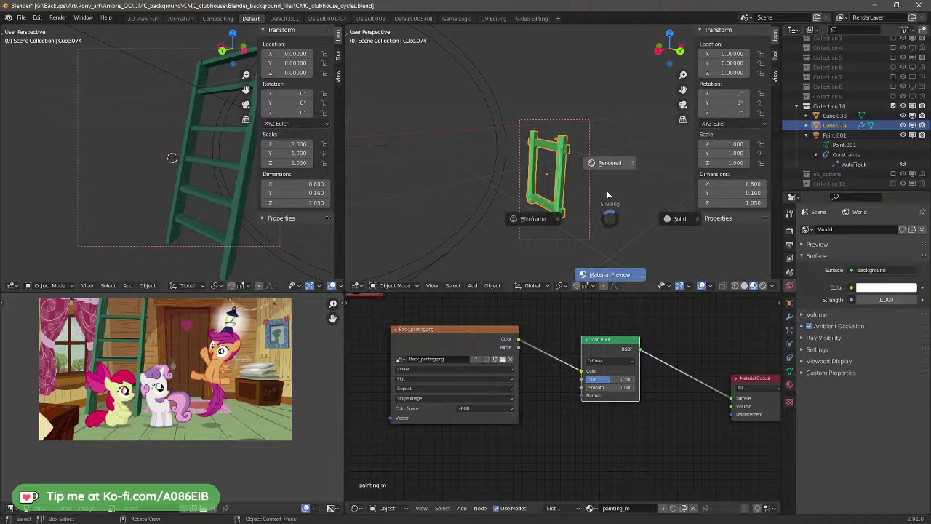
click(617, 161)
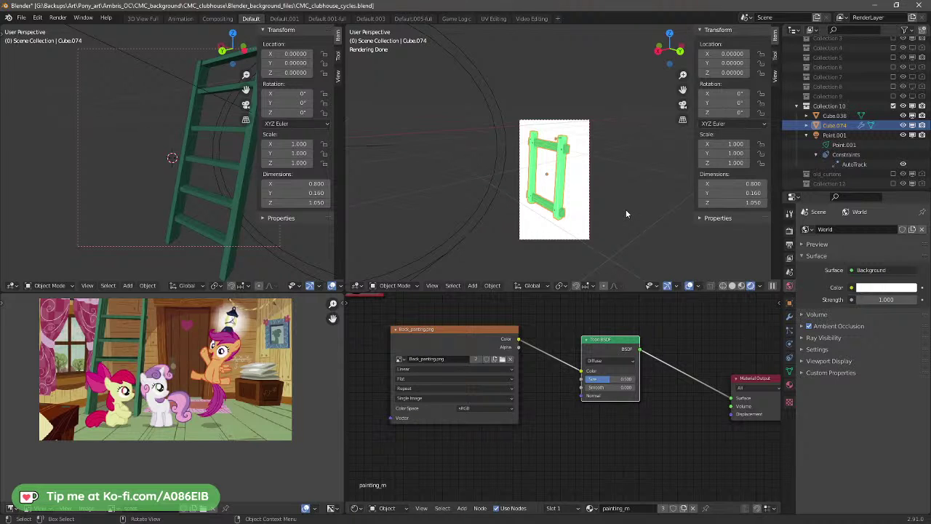
mouse_move(626, 209)
middle_down()
mouse_move(612, 197)
mouse_move(621, 187)
mouse_move(618, 198)
mouse_move(559, 187)
mouse_move(576, 195)
middle_up()
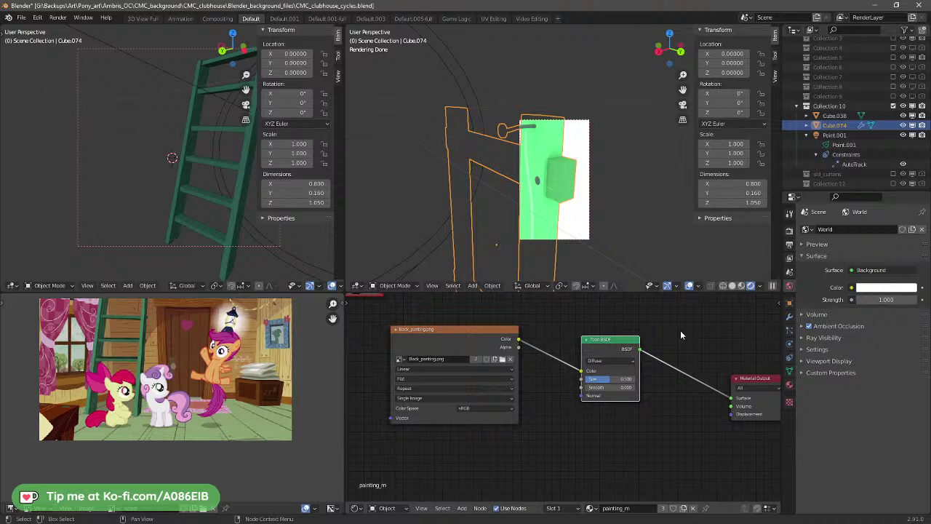
Step: Compare the frame with and without the world's Ambient Occlusion and leave it turned off
click(809, 326)
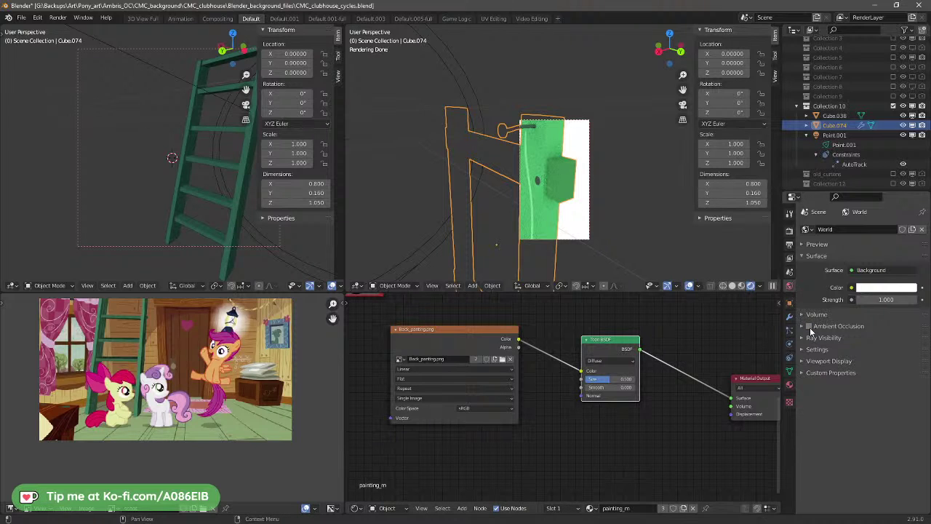
click(810, 329)
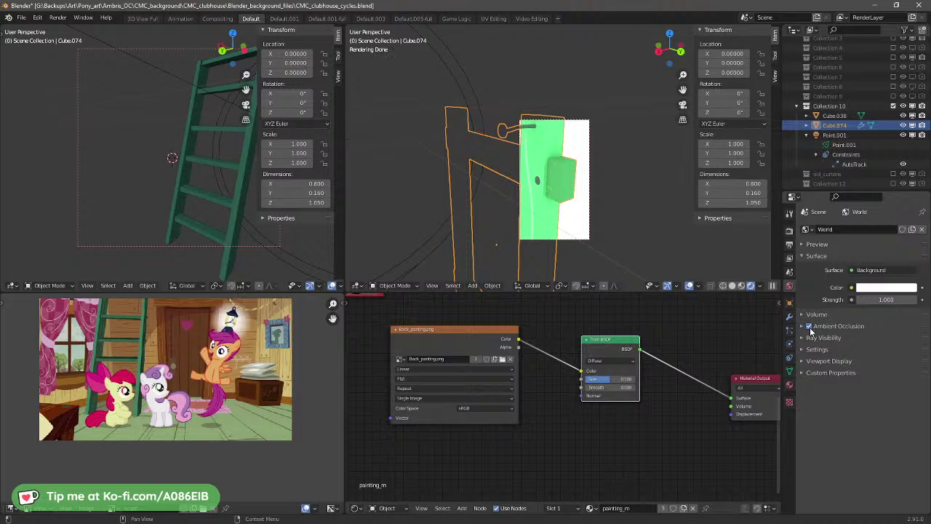
click(810, 329)
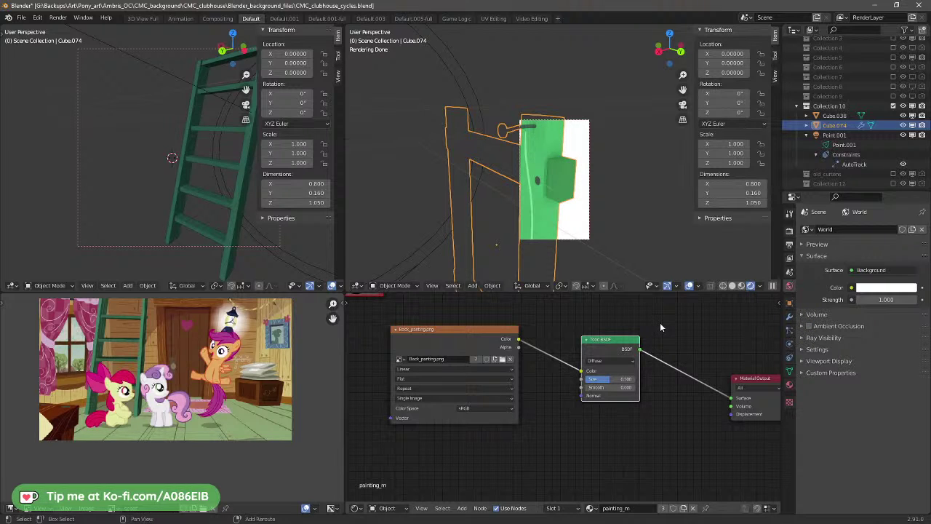
Step: Add a Diffuse BSDF before the Material Output and feed the image texture's Color into both the Diffuse BSDF and the Toon BSDF
key(shift+a)
mouse_move(660, 323)
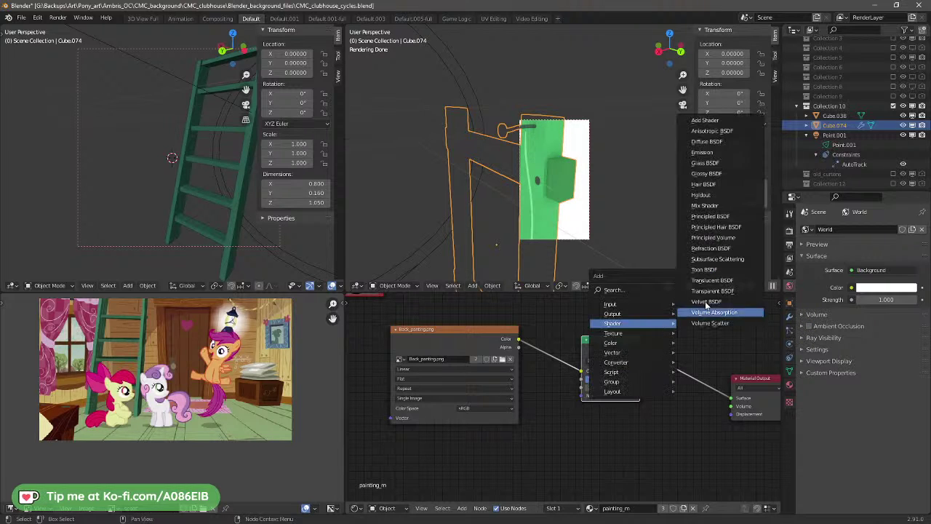
click(717, 144)
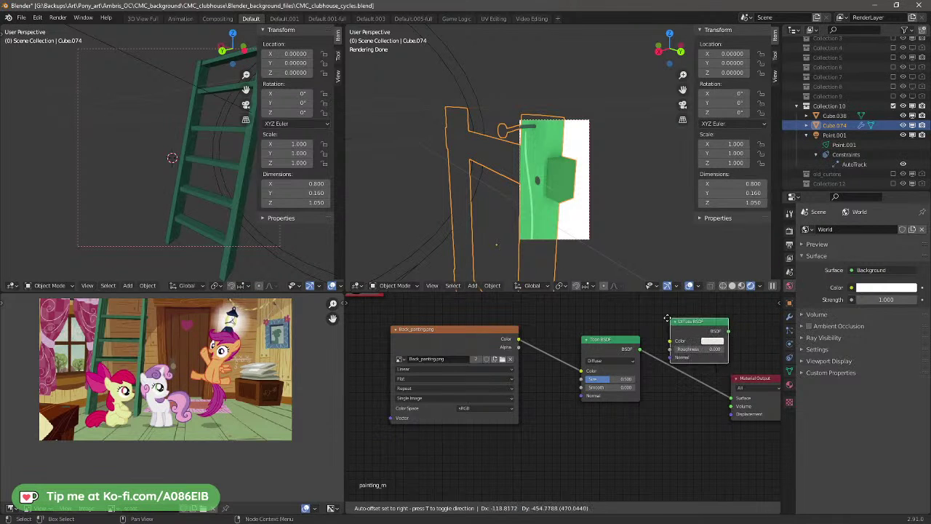
click(653, 354)
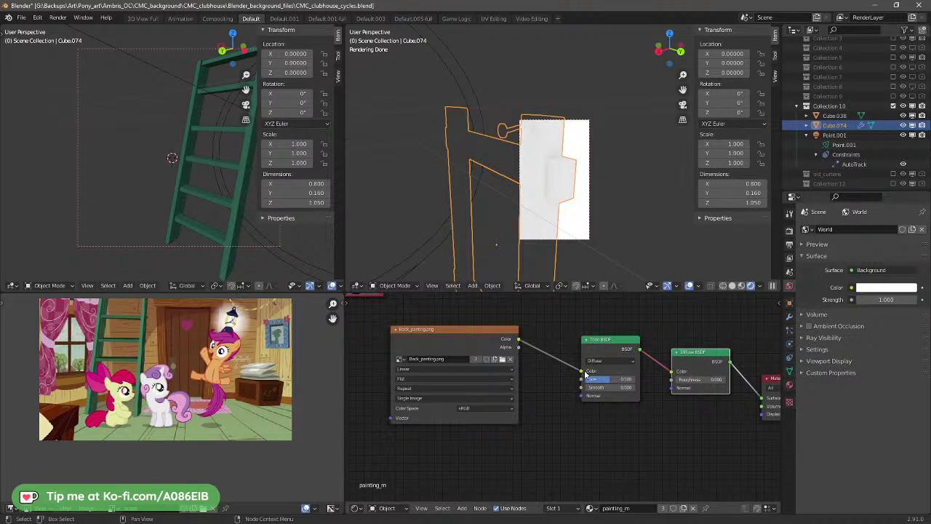
drag(582, 372, 667, 378)
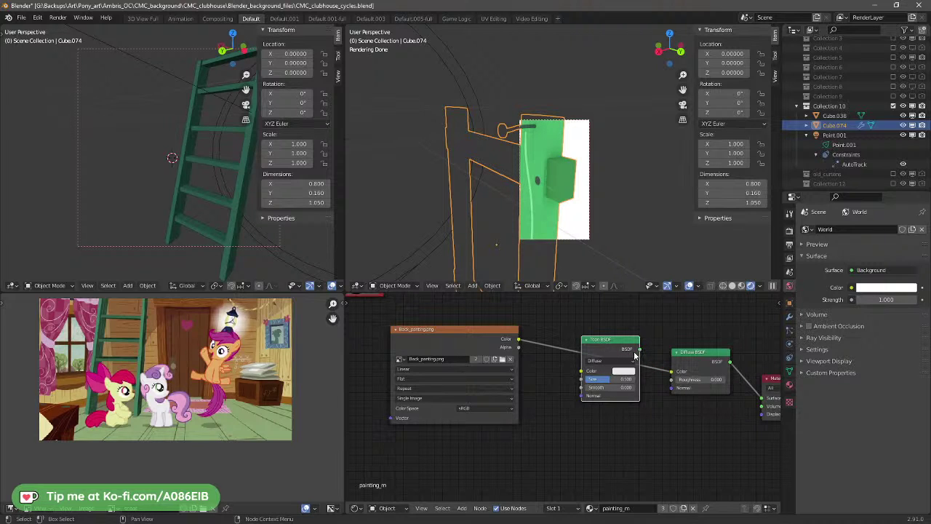
drag(518, 339, 582, 371)
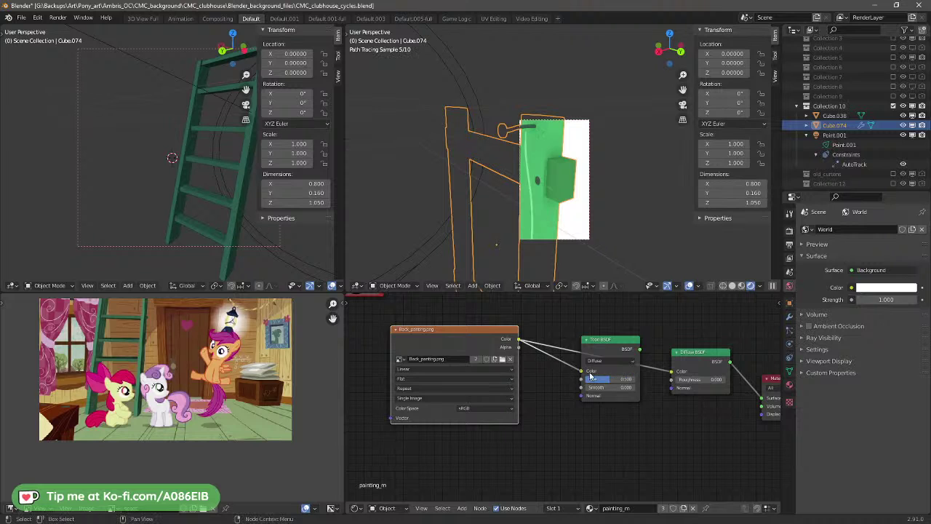
Step: Try the Toon BSDF on the Material Output's Surface in place of the Diffuse BSDF, and reselect Diffuse as its component
drag(640, 349, 761, 401)
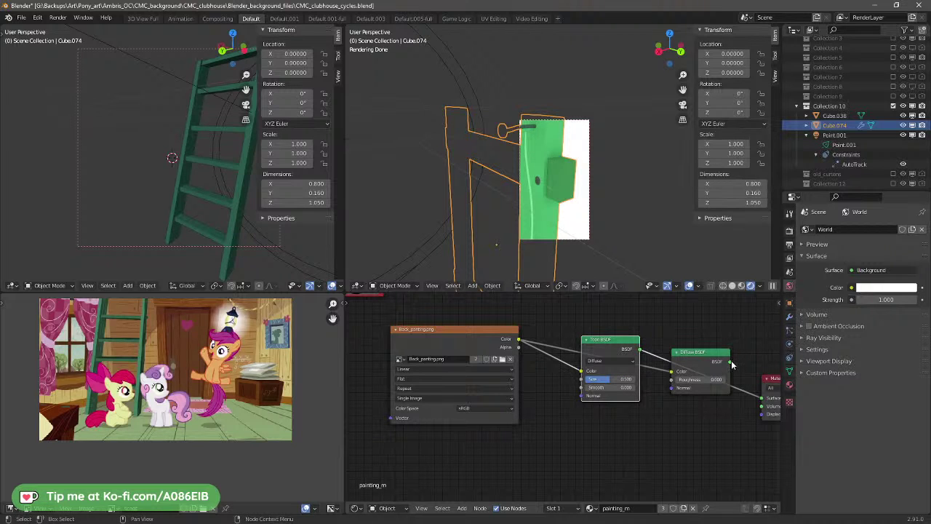
click(717, 417)
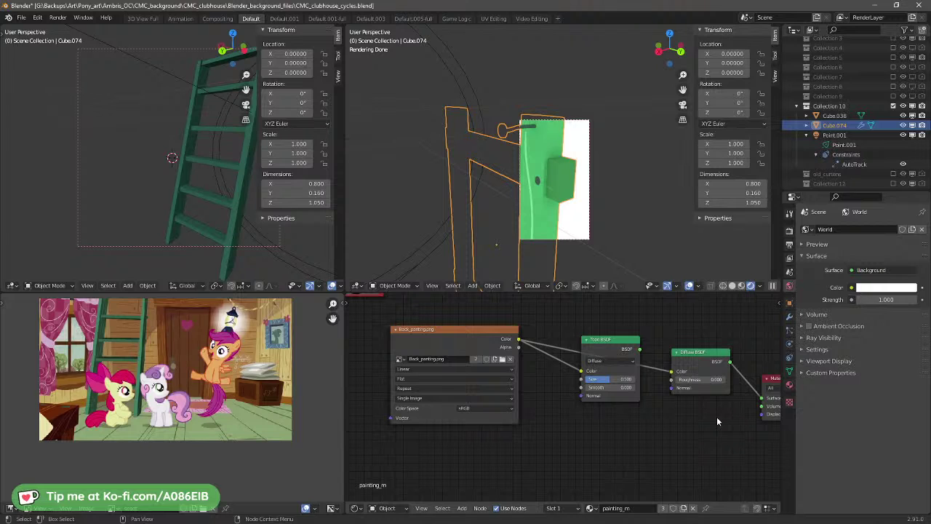
ctrl+right_drag(610, 337, 609, 359)
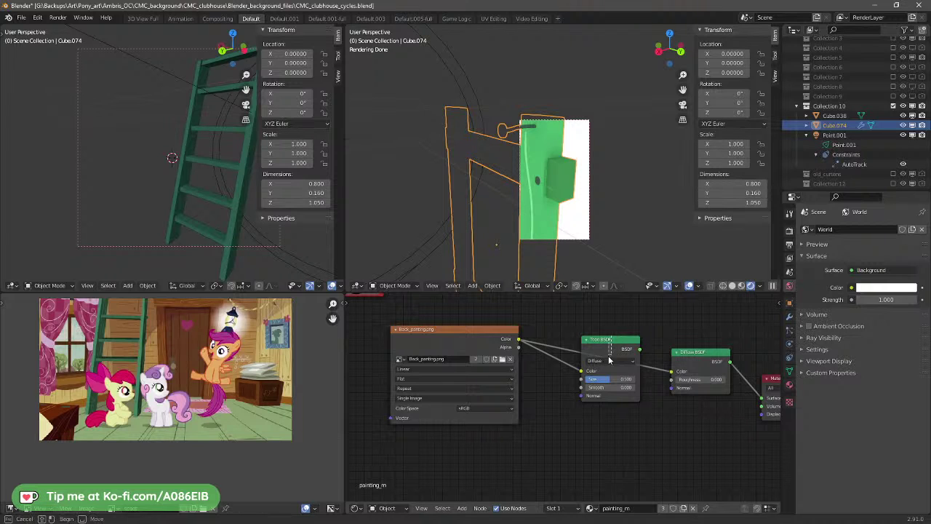
click(611, 361)
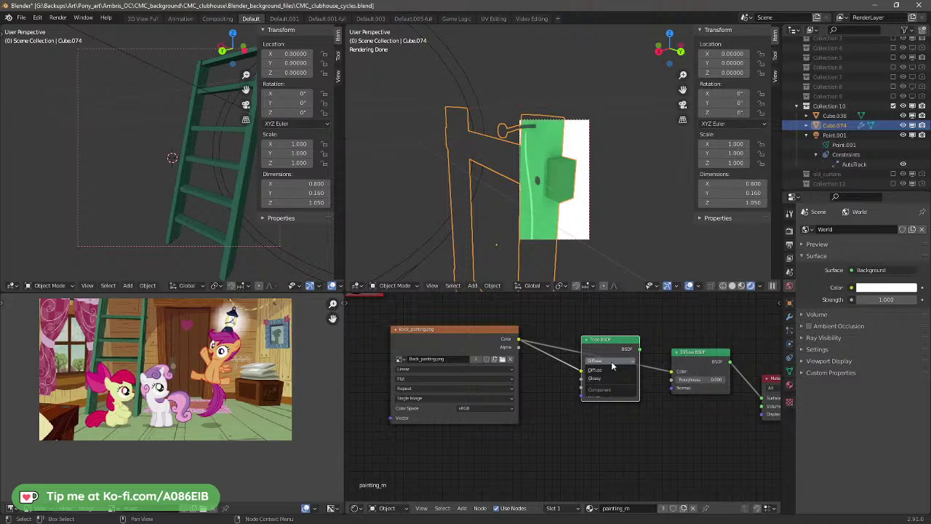
click(612, 369)
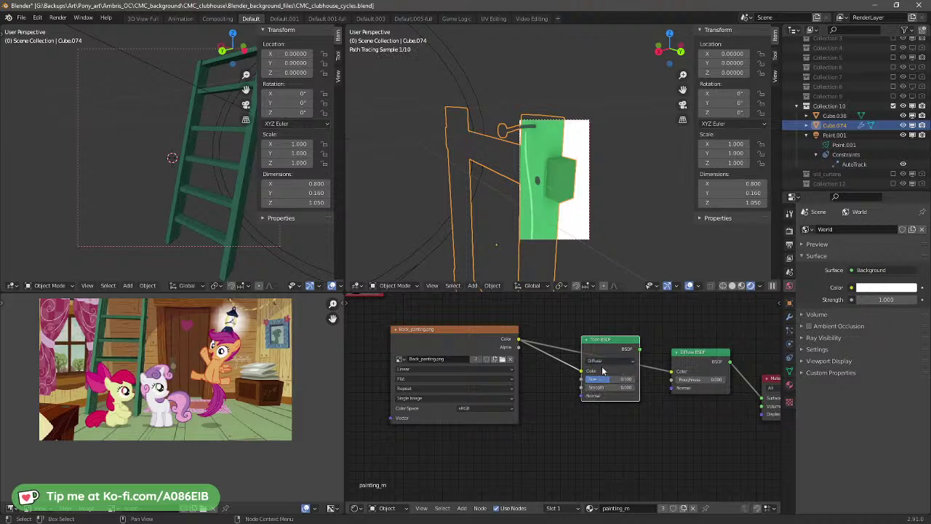
Step: Spread the two shaders apart, Toon BSDF lower and Diffuse BSDF higher, and connect the Toon BSDF to the Material Output's Surface
drag(611, 343, 593, 382)
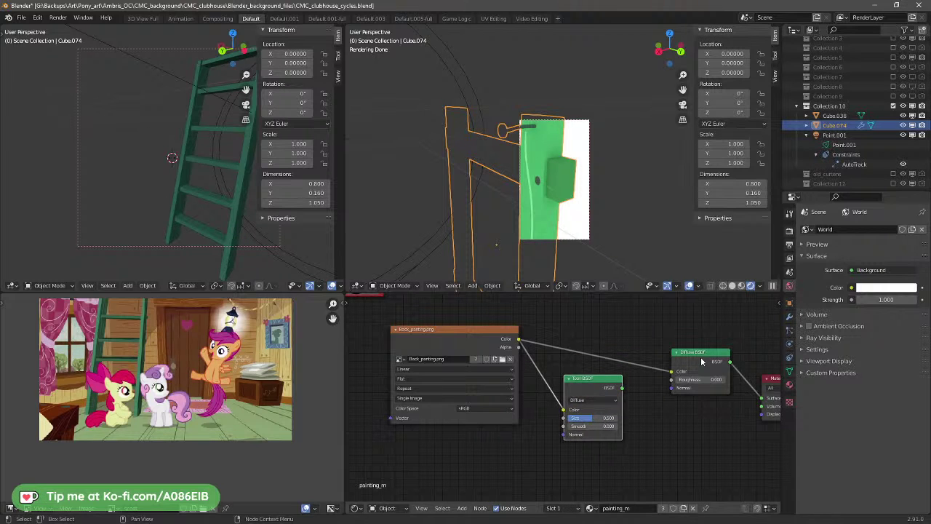
drag(702, 362, 761, 399)
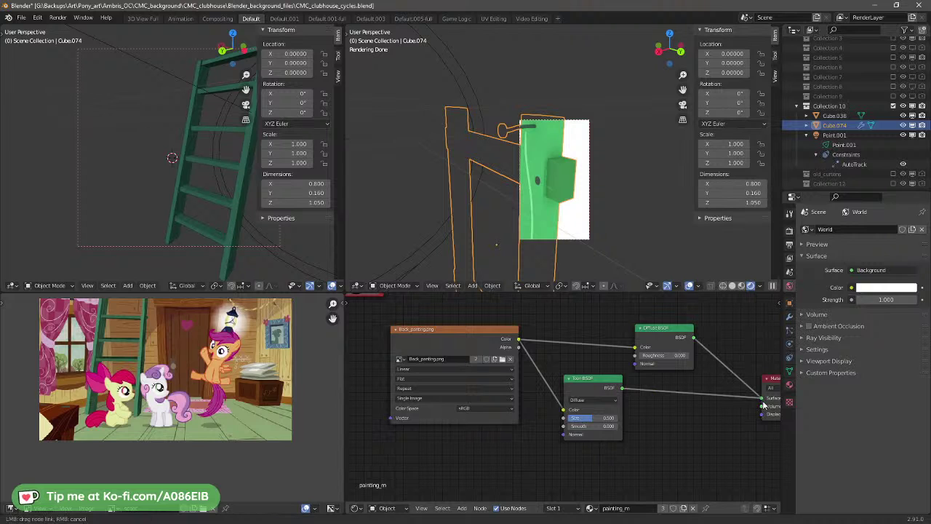
Step: Try Size values of 0, 0.1 and 0.05 on the Toon BSDF
drag(597, 421, 580, 420)
click(588, 418)
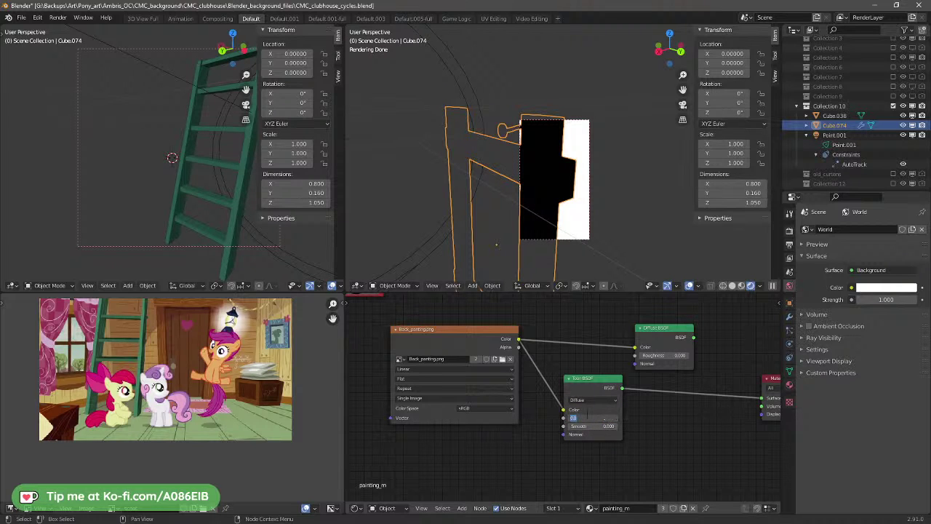
key(BackSpace)
text(1)
key(Return)
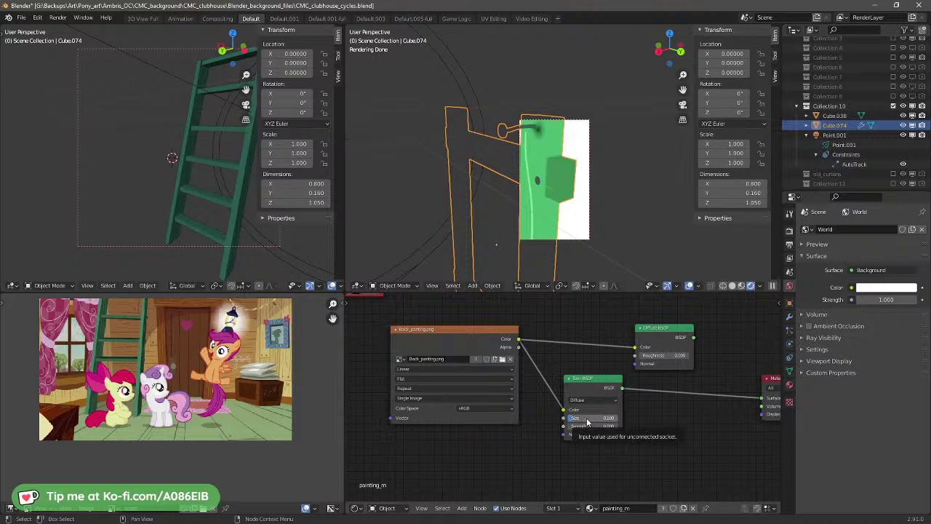
click(587, 419)
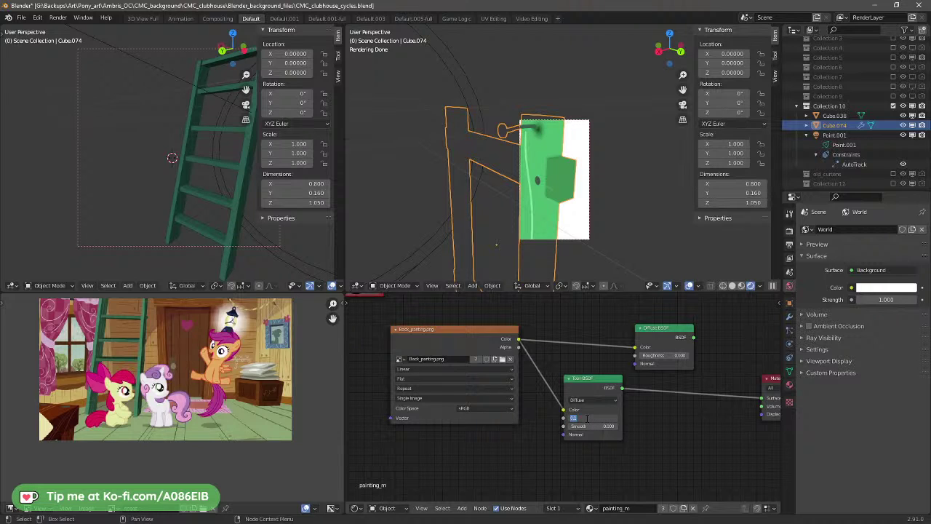
text(0.05)
key(Return)
Step: Try a different Smooth amount on the Toon BSDF and set its Size to 0.005
click(587, 420)
mouse_move(597, 429)
mouse_down()
mouse_move(622, 429)
mouse_move(609, 430)
mouse_up()
click(598, 417)
text(.)
key(Return)
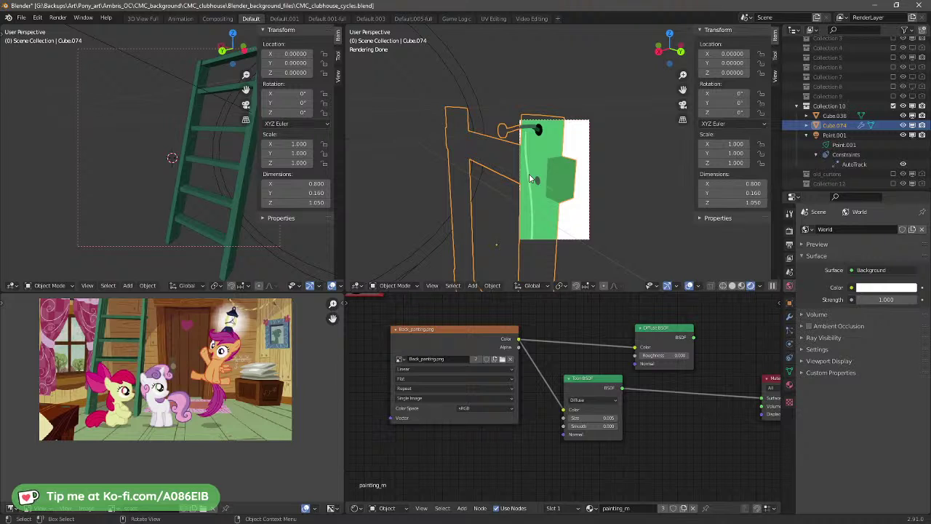
Step: Redraw the render region over the frame's upper part to examine its toon shading up close, and return to the camera view
key(ctrl+b)
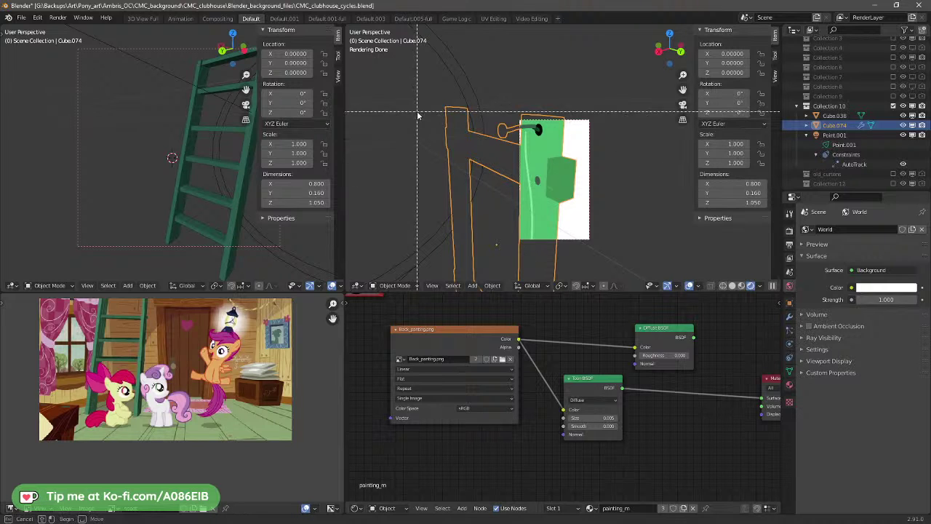
drag(419, 101, 568, 205)
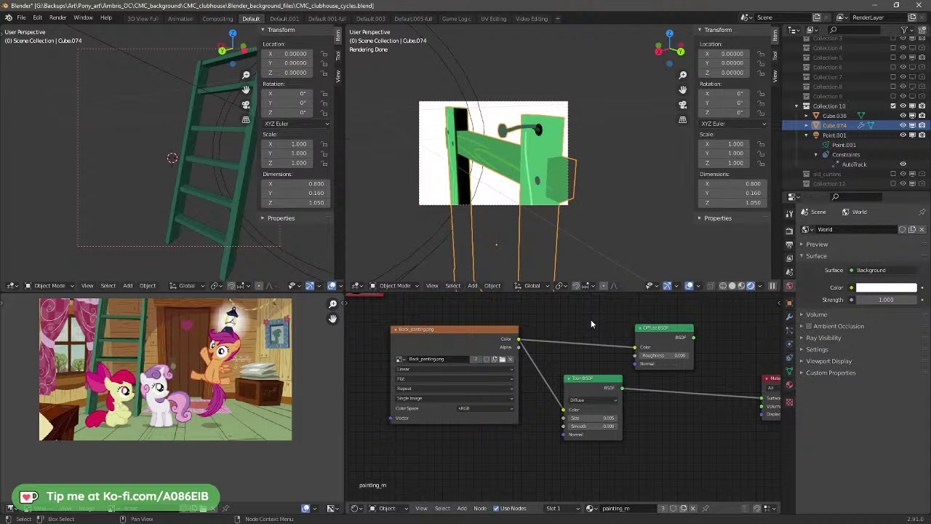
mouse_move(542, 118)
middle_down()
mouse_move(559, 139)
mouse_move(551, 154)
mouse_move(506, 162)
mouse_move(527, 145)
mouse_move(509, 157)
mouse_move(511, 144)
mouse_move(515, 167)
mouse_move(470, 178)
mouse_move(520, 170)
mouse_move(497, 165)
middle_up()
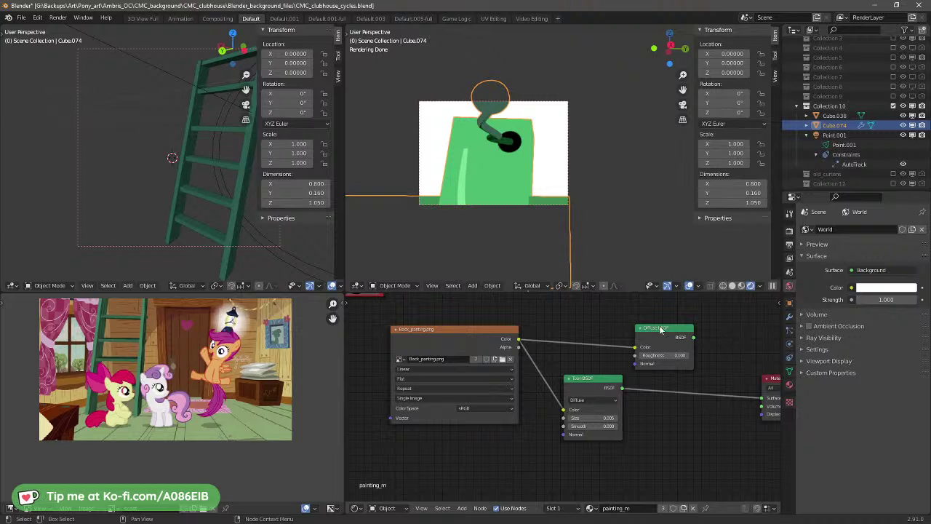
scroll(512, 206, down, 6)
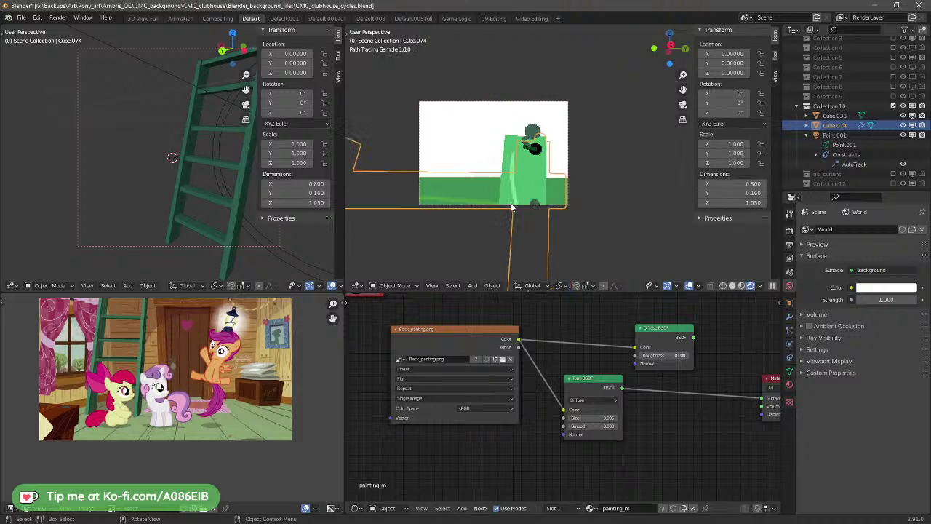
key(KP_0)
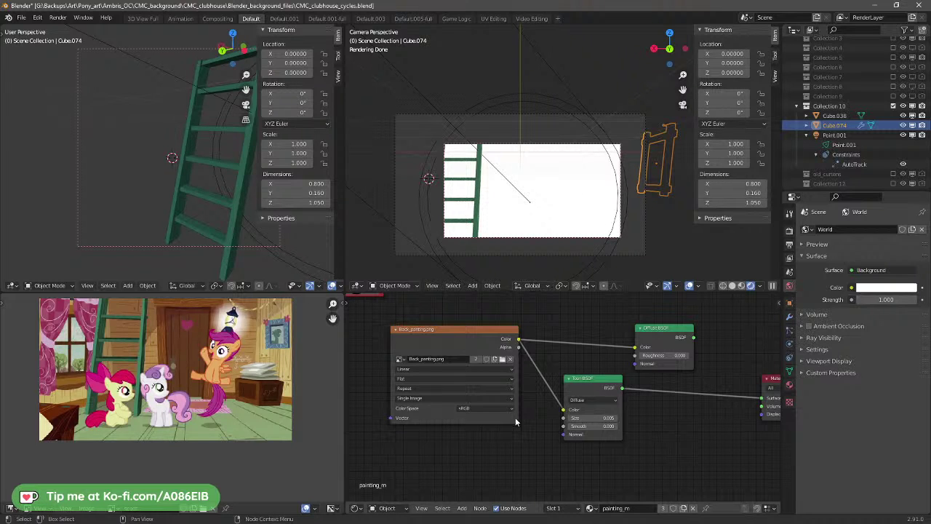
Step: Delete the four undefined nodes left above the image texture in the painting_m material
key(Home)
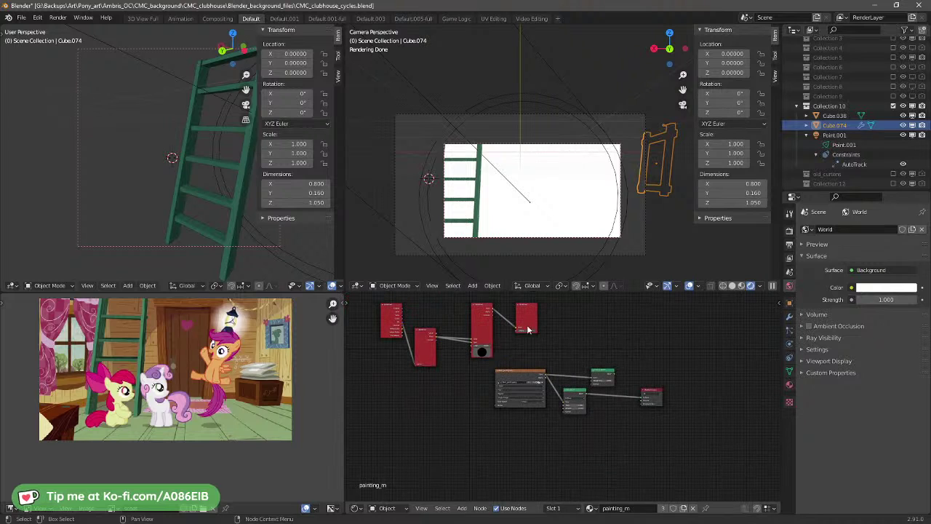
drag(369, 304, 562, 344)
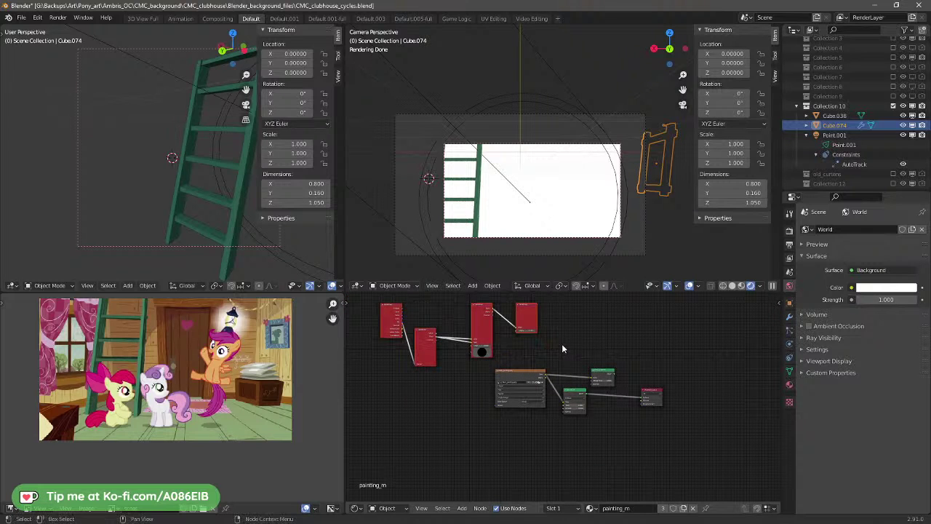
key(x)
middle_drag(567, 339, 640, 337)
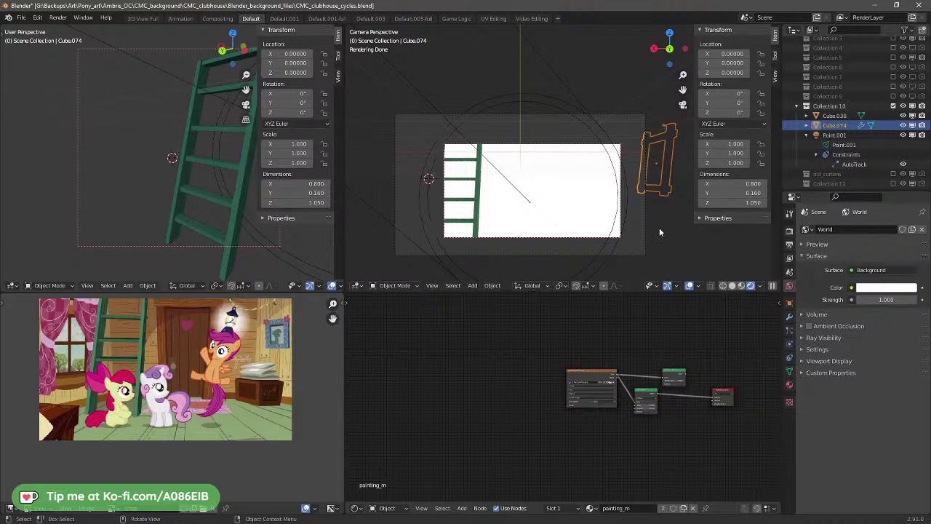
Step: Switch the camera viewport to Material Preview shading and widen the other viewport's view, keeping the picture frame Cube.074 selected
key(z)
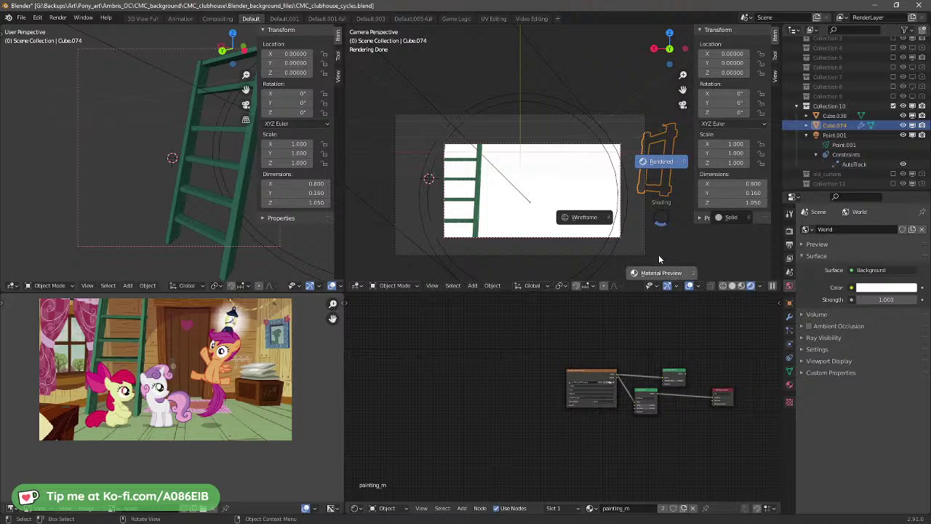
click(659, 275)
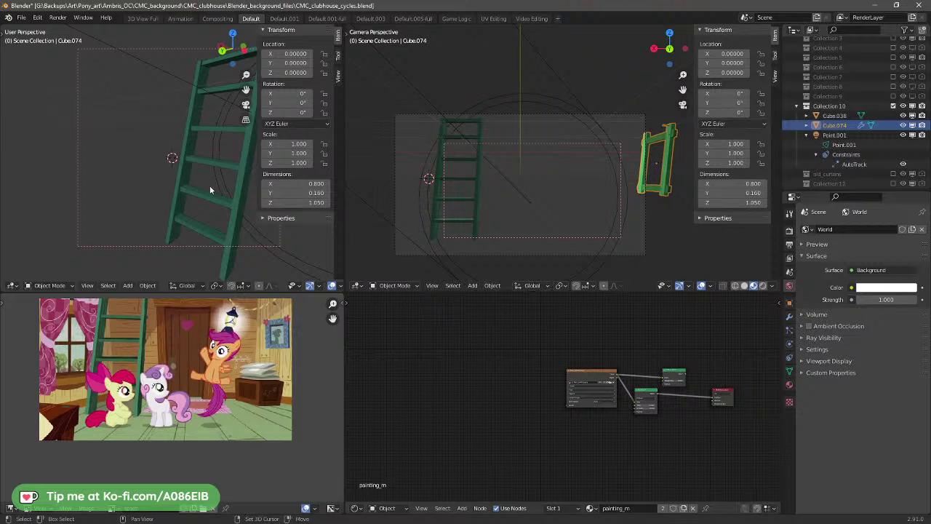
middle_drag(210, 186, 163, 209)
scroll(207, 200, down, 8)
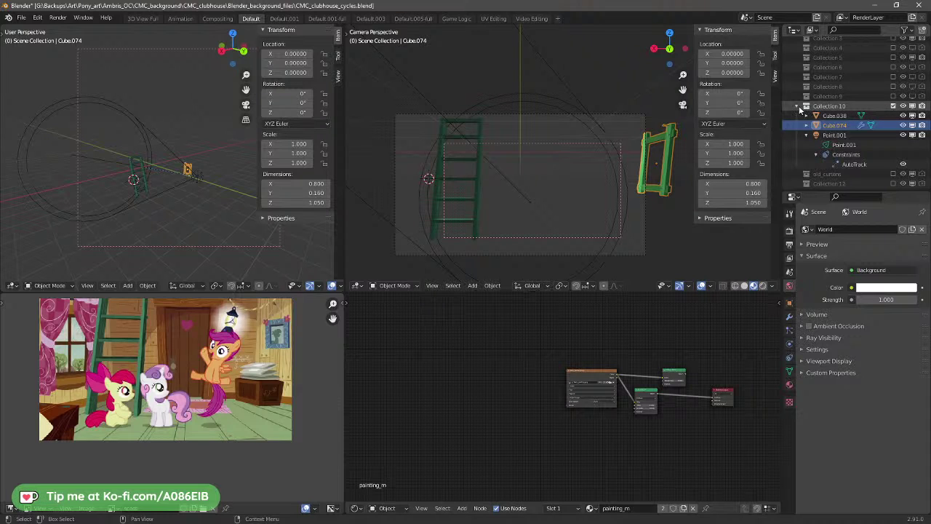
click(827, 98)
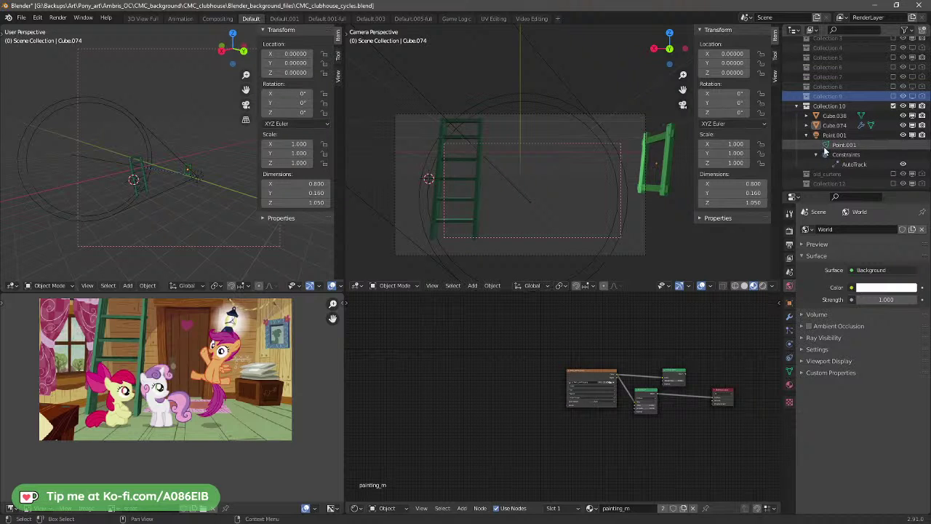
click(834, 125)
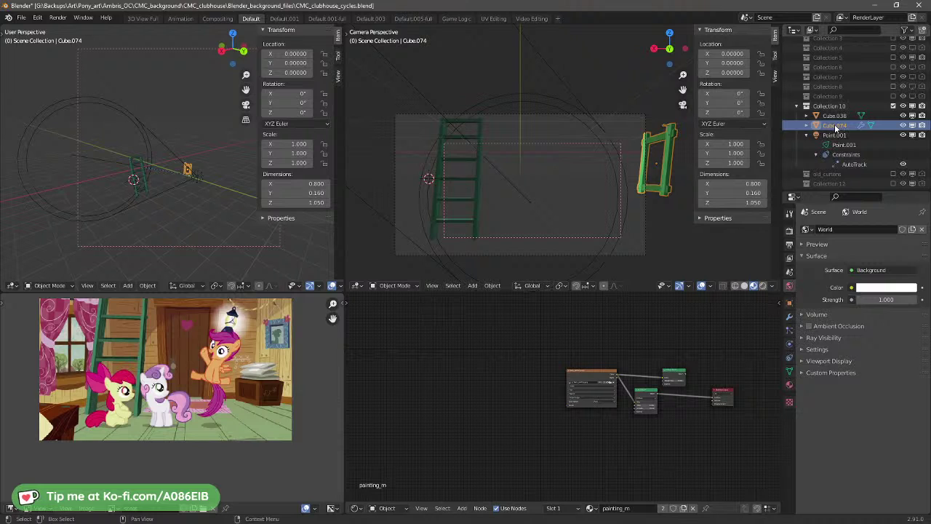
Step: Rename the Left_wall collection as Wall_Left to match the naming of the Wall_right collection
scroll(836, 127, down, 1)
scroll(835, 127, down, 3)
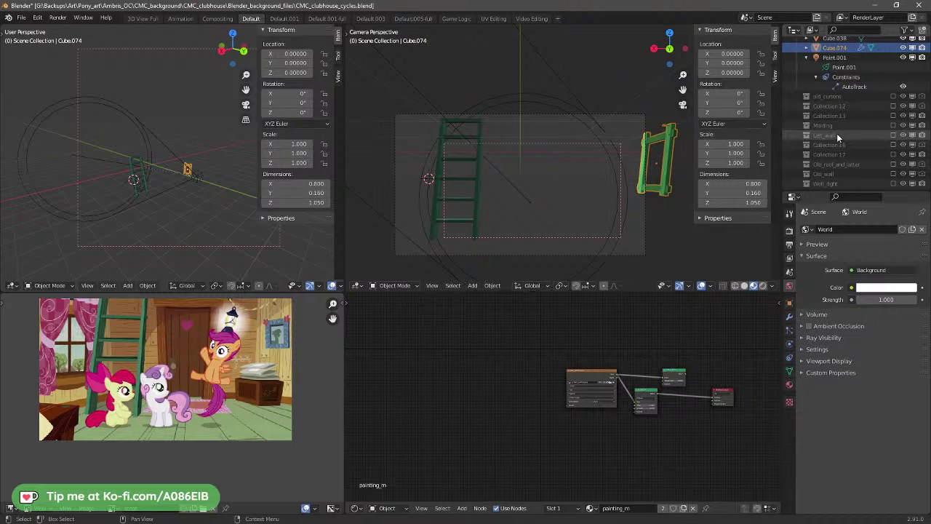
click(837, 135)
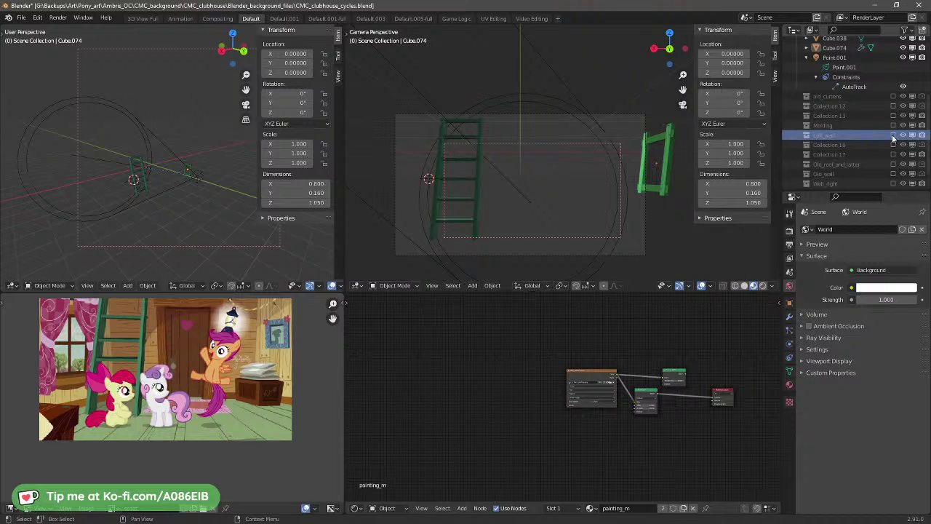
click(840, 185)
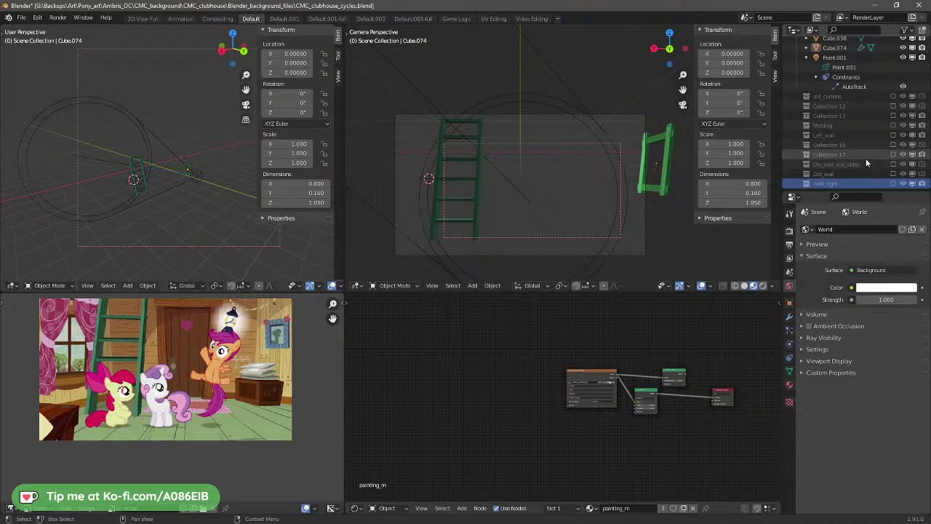
double_click(837, 134)
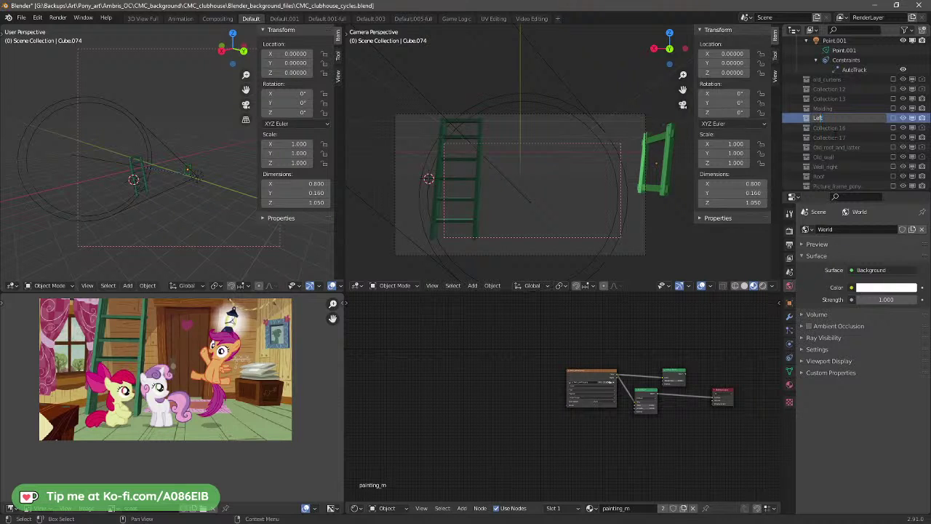
text(Wall_)
key(Return)
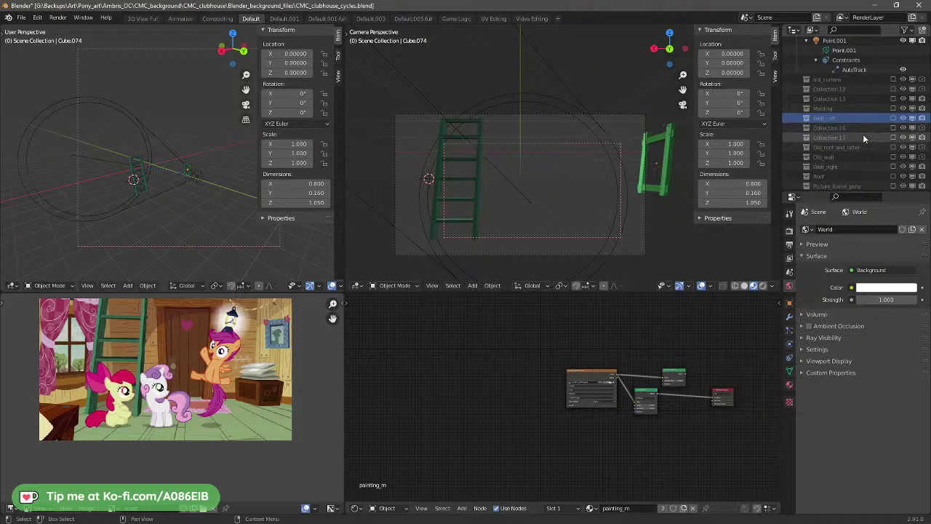
Step: Enable the Wall_right collection and move the picture frame Cube.074 from Collection 10 into it
click(894, 167)
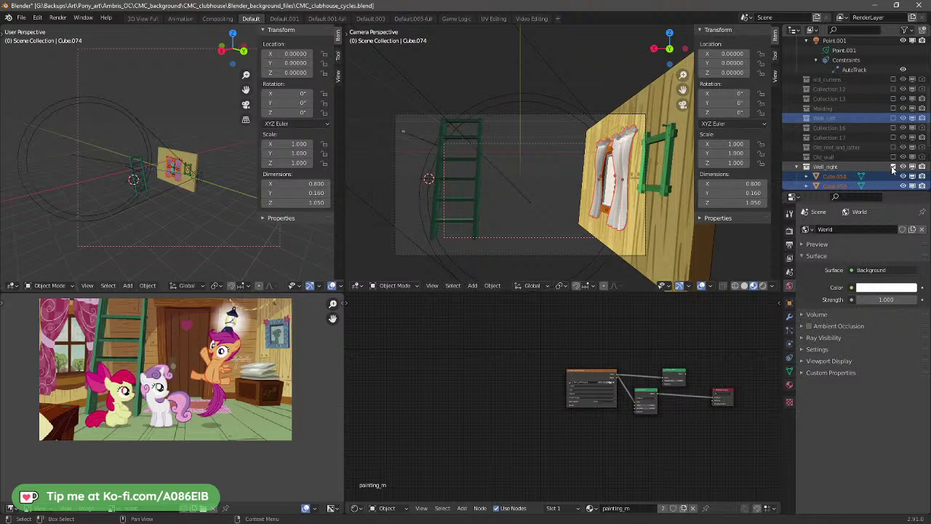
click(894, 166)
click(893, 167)
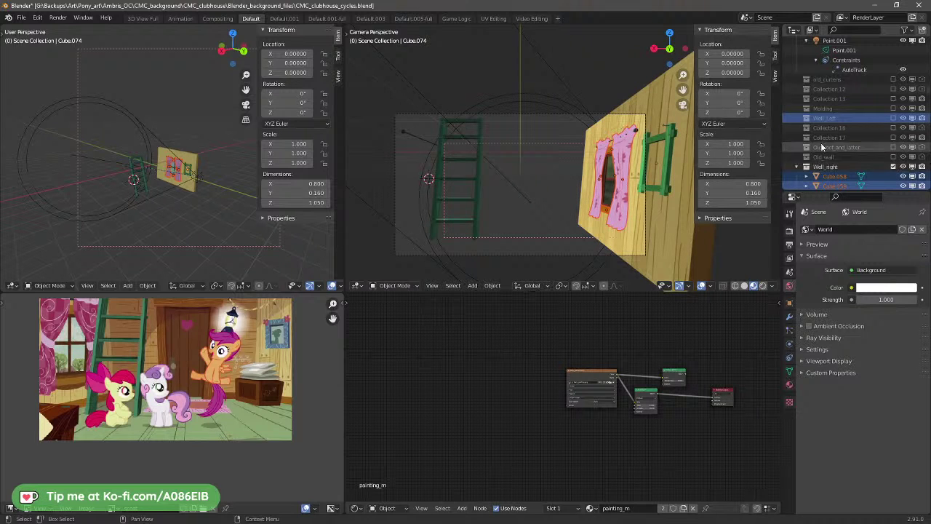
scroll(841, 71, up, 2)
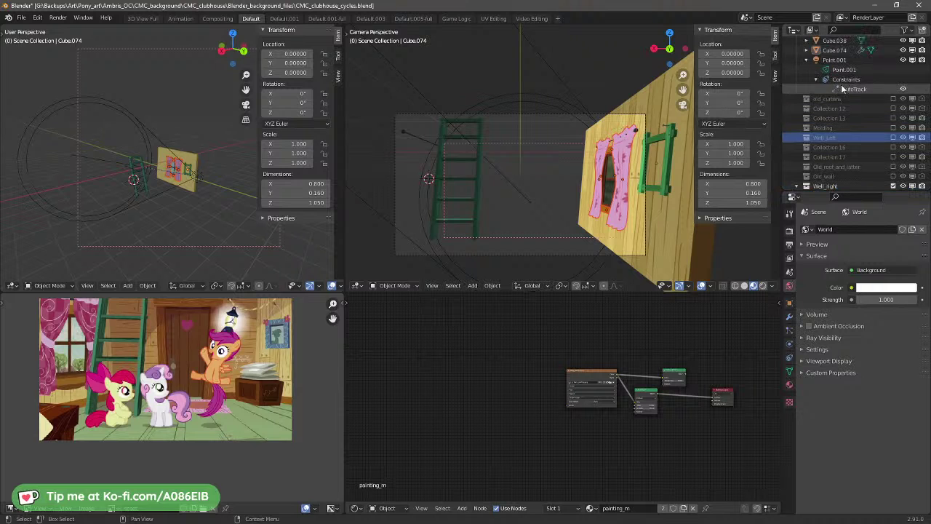
click(835, 49)
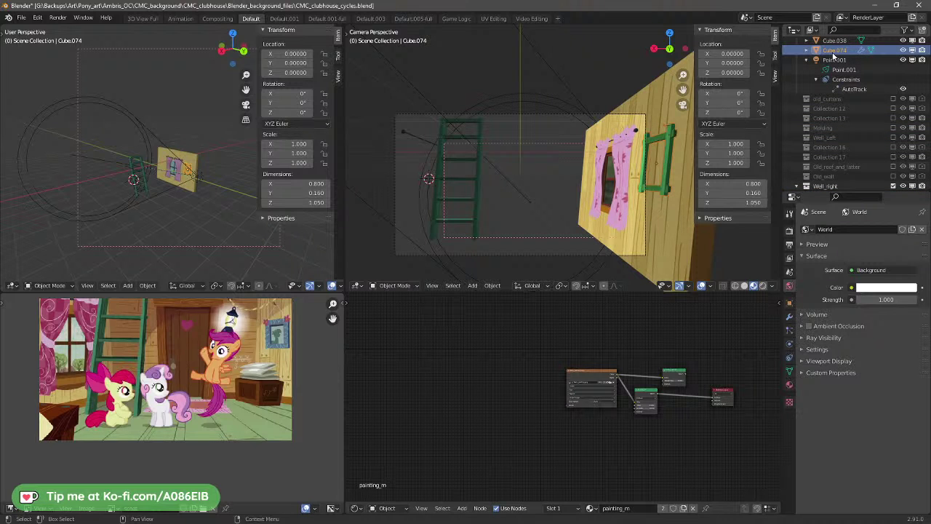
scroll(844, 145, down, 3)
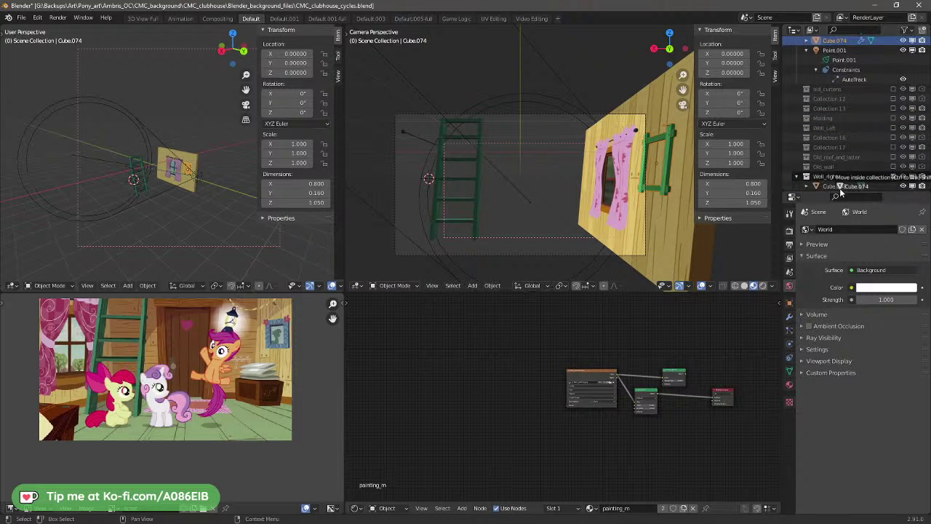
scroll(848, 154, down, 5)
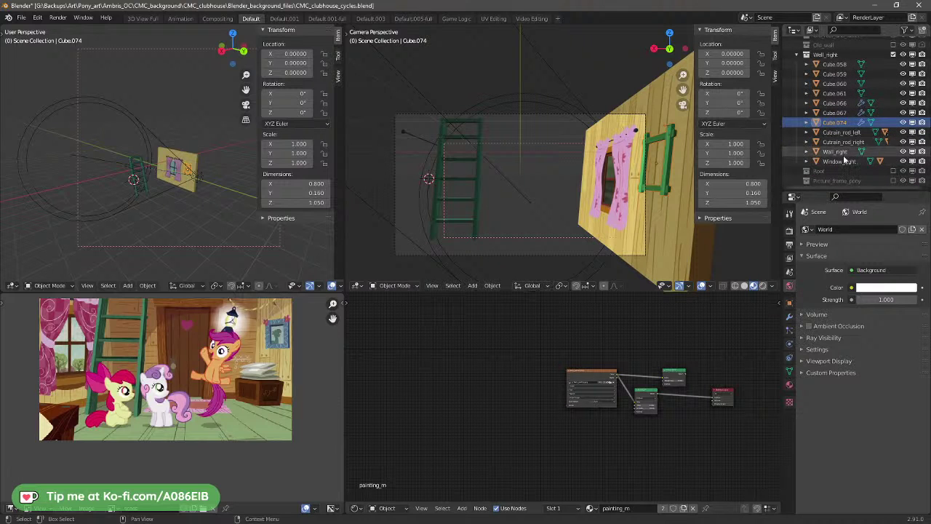
Step: Check the materials of the Wall_right objects and delete the four undefined nodes from Cube.061's window_fram_m material
click(843, 151)
click(844, 162)
click(844, 142)
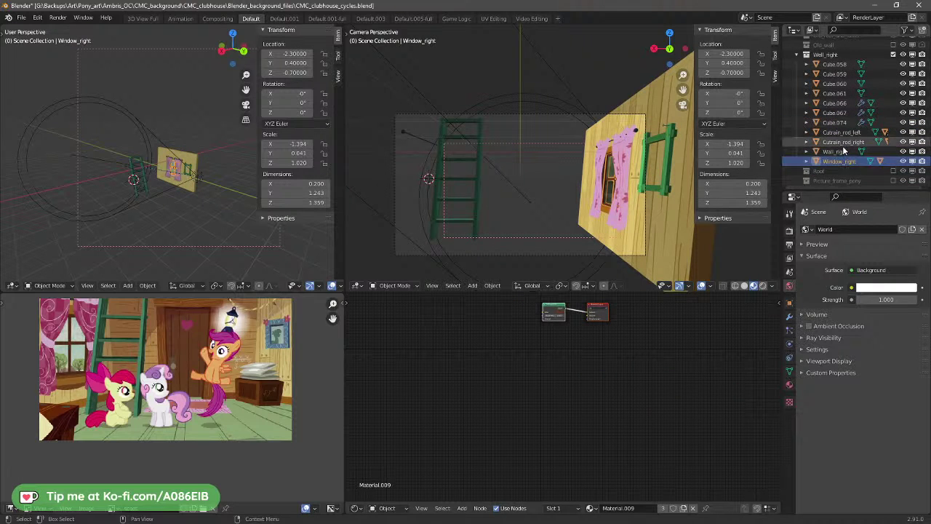
click(842, 132)
click(842, 123)
click(842, 113)
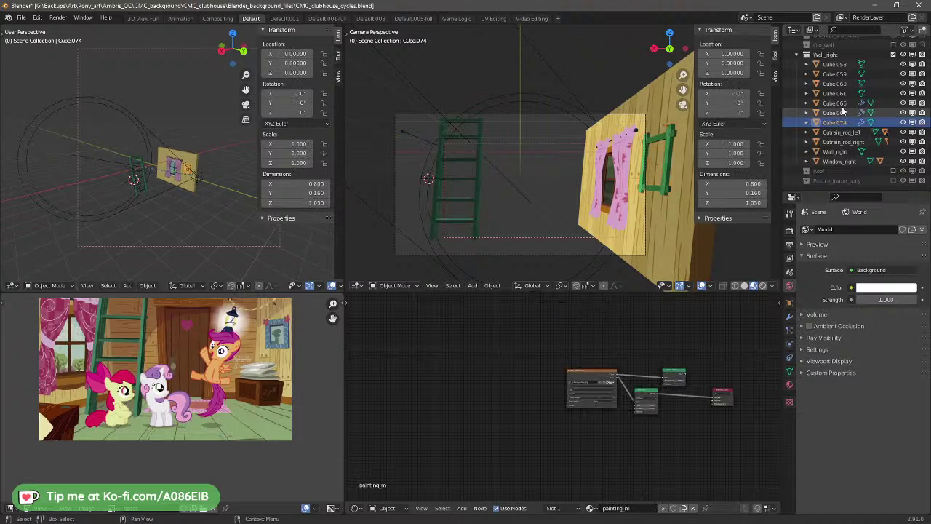
click(842, 93)
scroll(841, 102, up, 2)
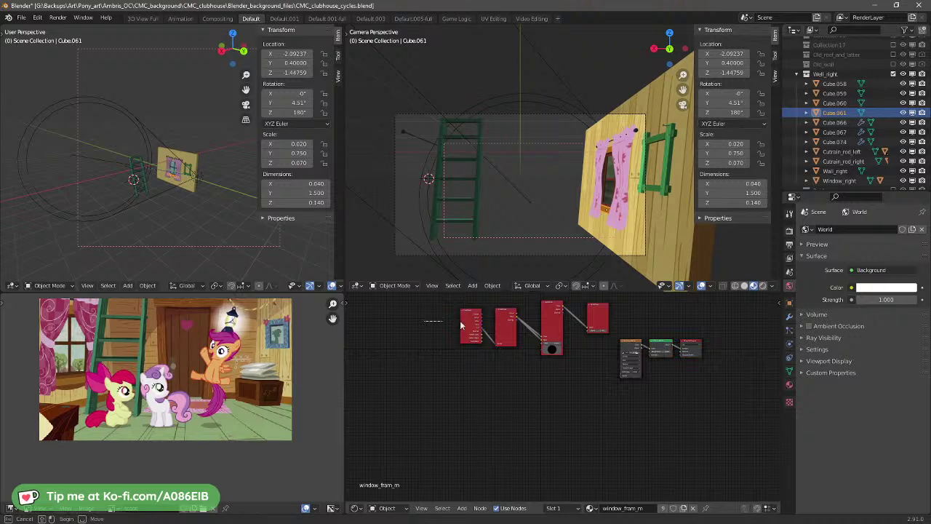
drag(425, 321, 621, 336)
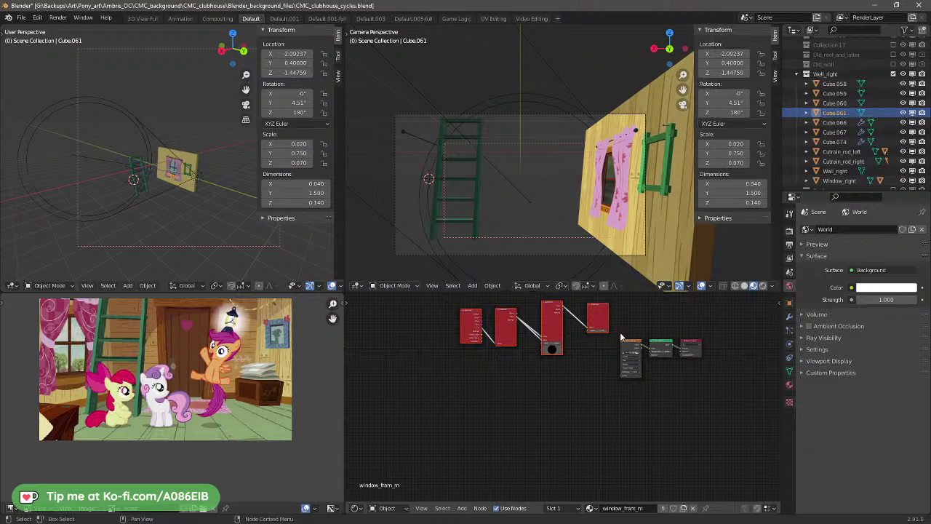
key(x)
scroll(660, 363, up, 2)
middle_drag(664, 364, 581, 410)
scroll(498, 417, up, 4)
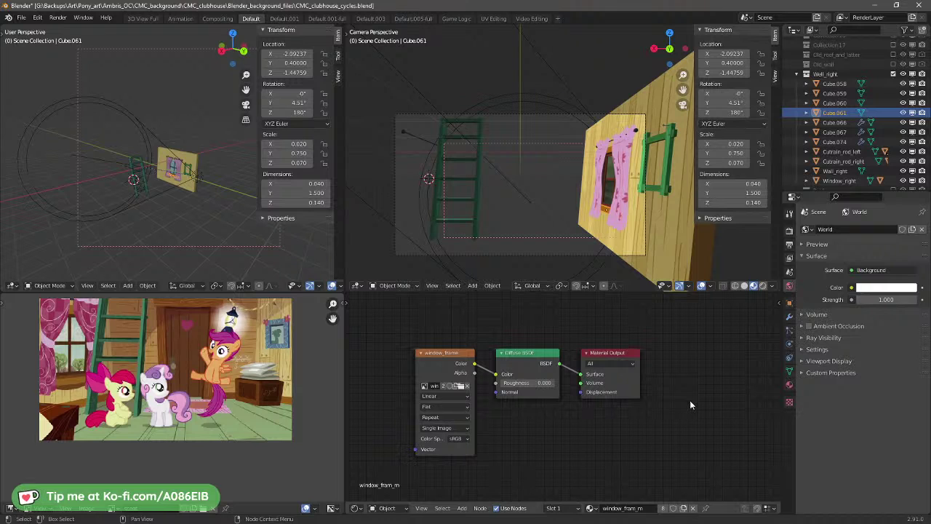
Step: Hide the curtain Cube.066 in the viewport and check which Wall_right cubes make up the window frame
click(903, 123)
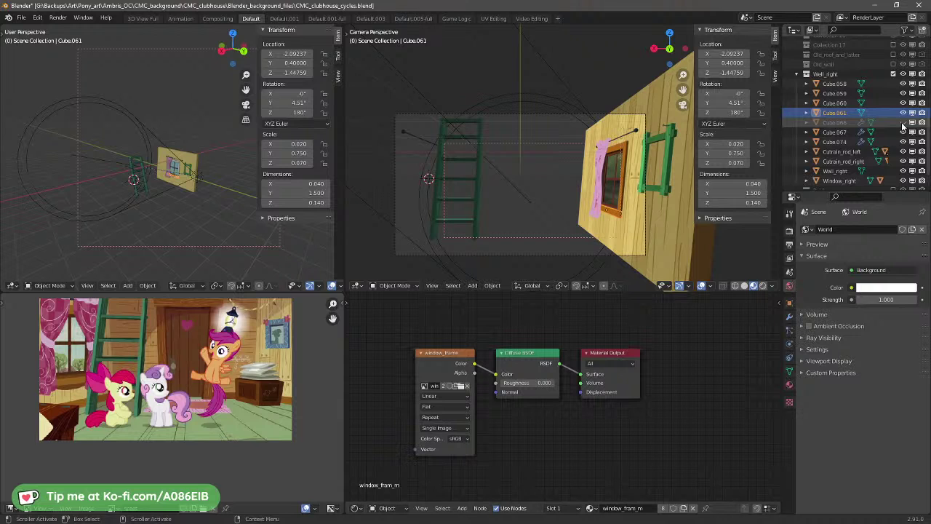
click(848, 102)
click(846, 93)
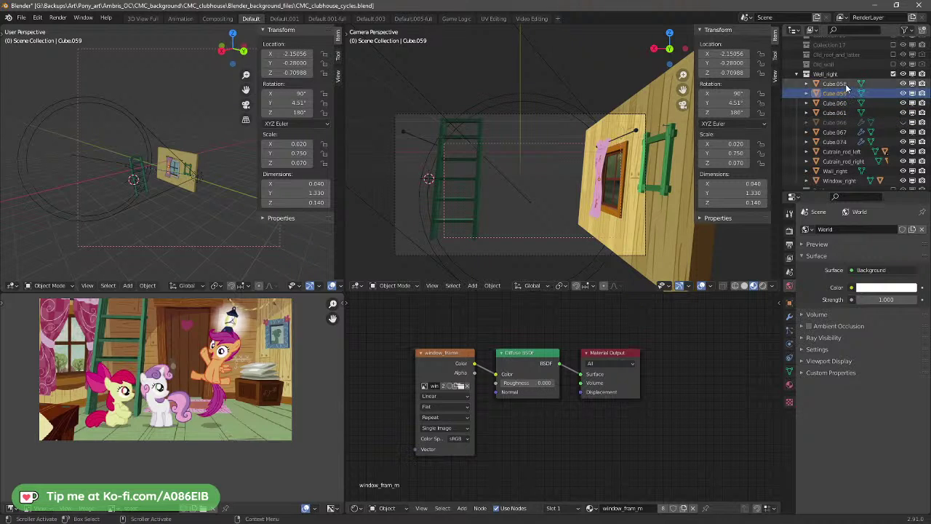
Step: Group the window frame pieces Cube.058 through Cube.061 in a new object collection named window_frame_right
click(846, 86)
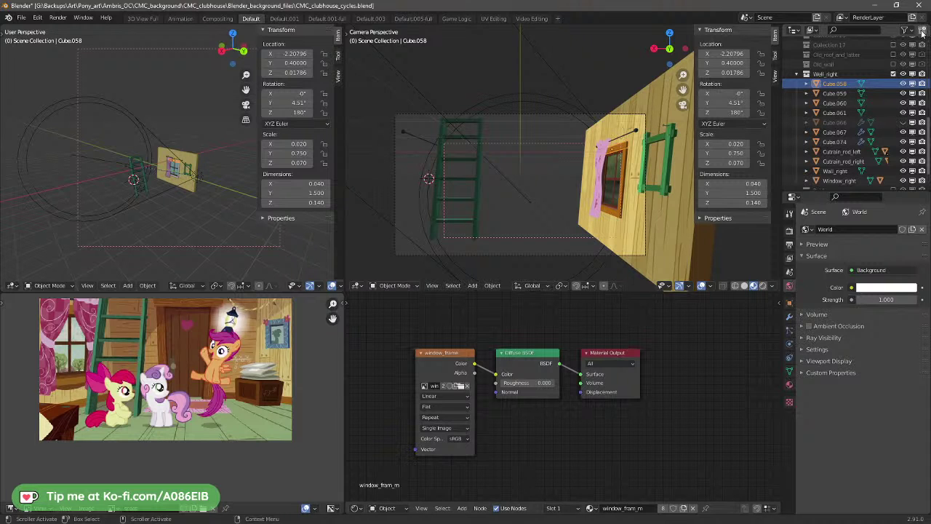
shift+click(843, 114)
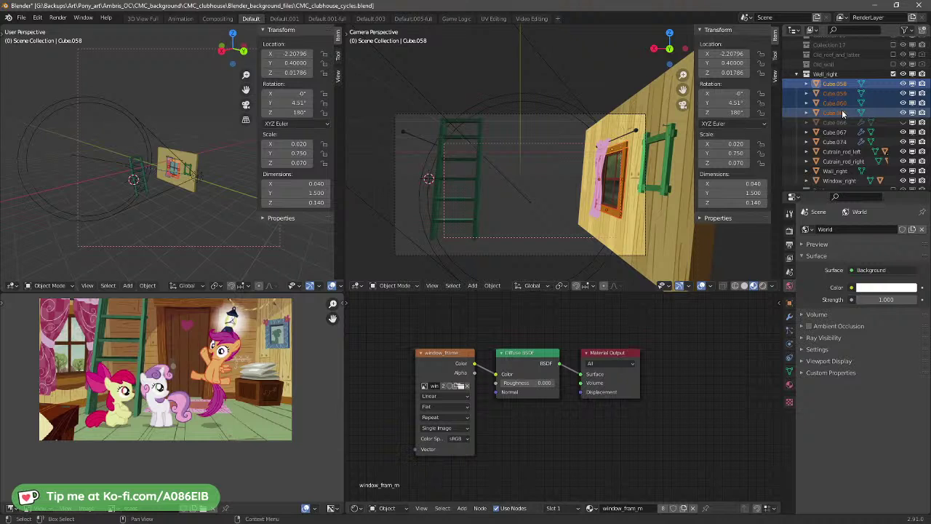
right_click(843, 114)
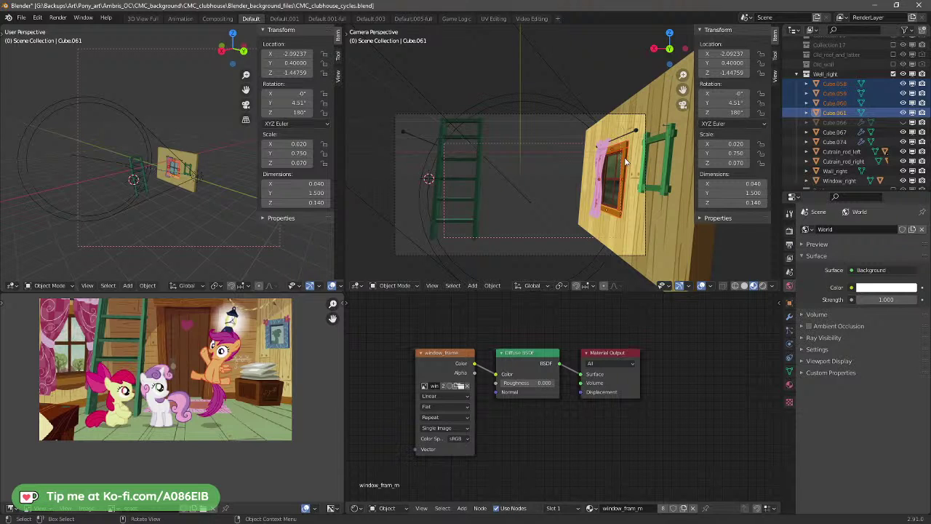
key(ctrl+g)
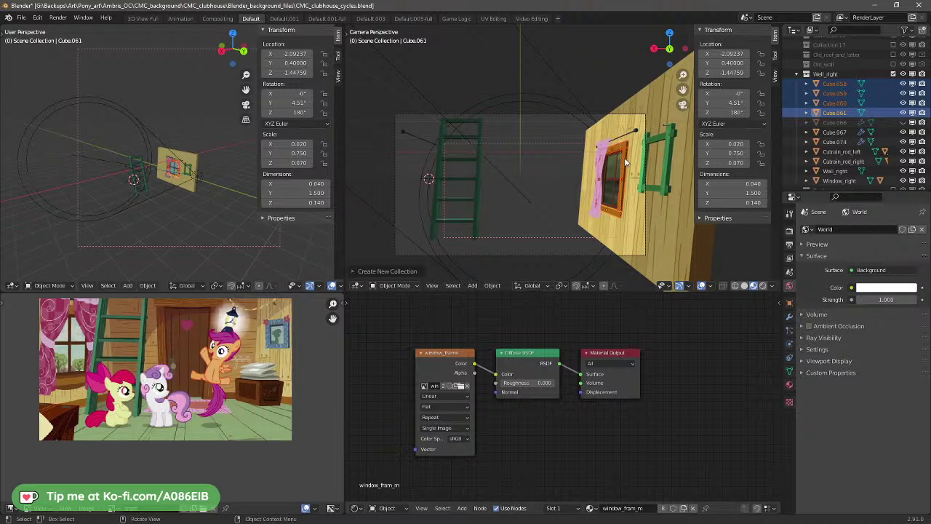
click(353, 275)
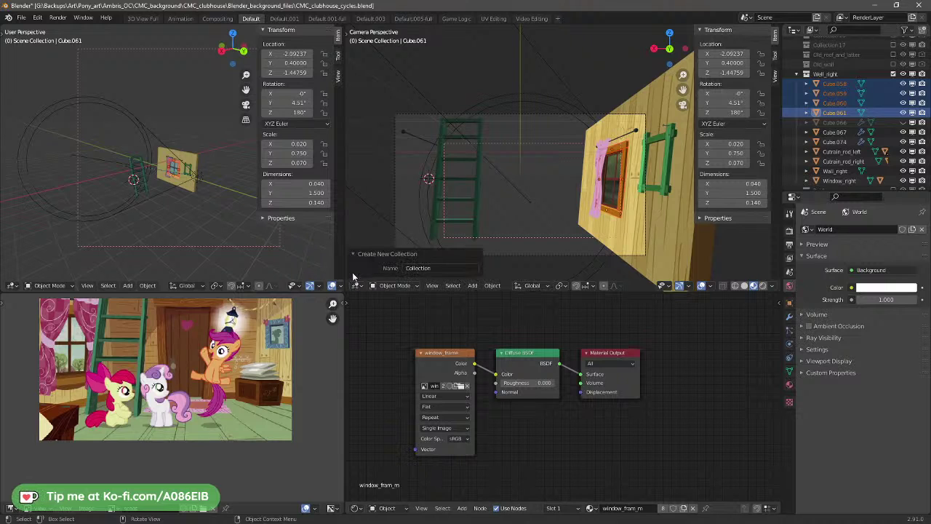
click(438, 268)
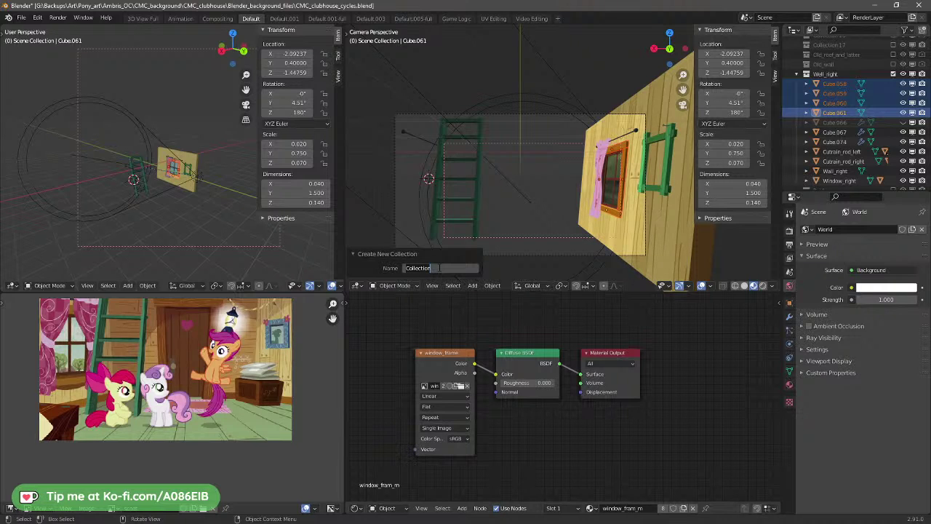
text(window_frame_right)
key(Return)
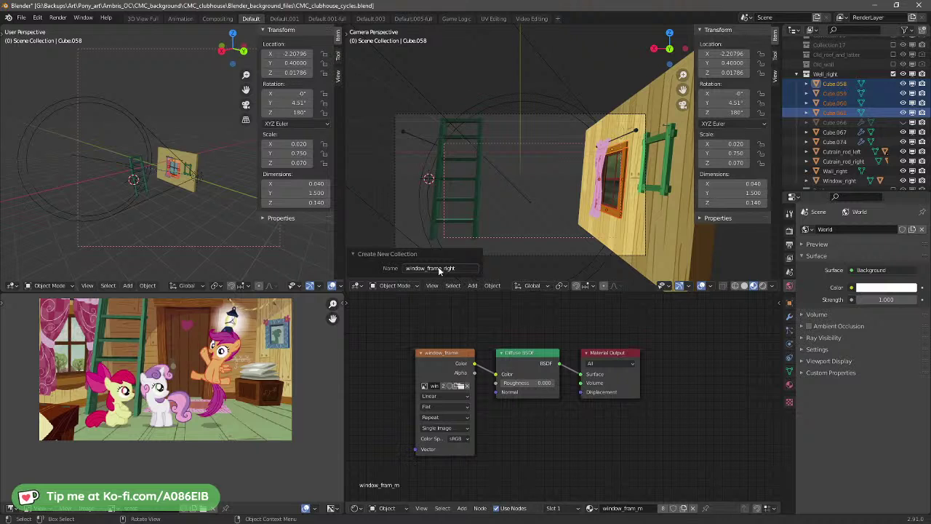
Step: Collapse the new collection's options and look through the scene's collection list for window_frame_right
scroll(877, 166, down, 1)
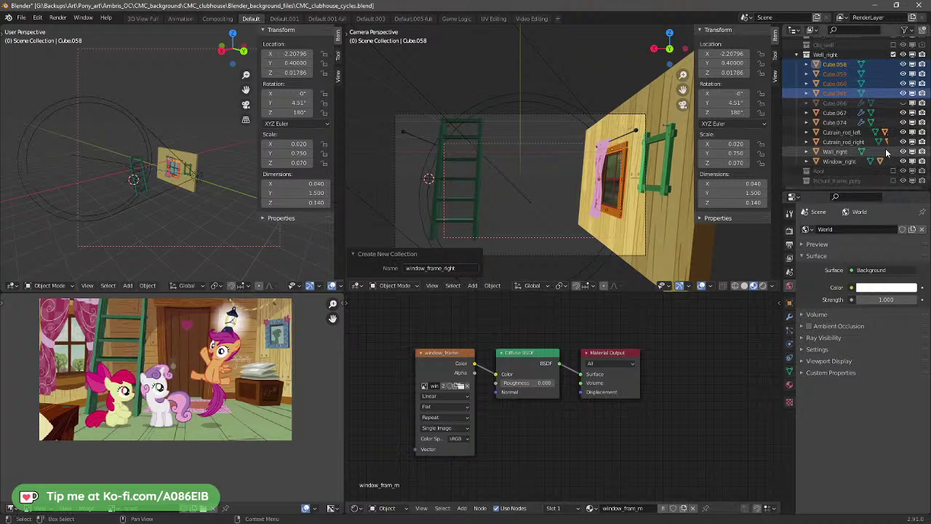
scroll(858, 155, up, 5)
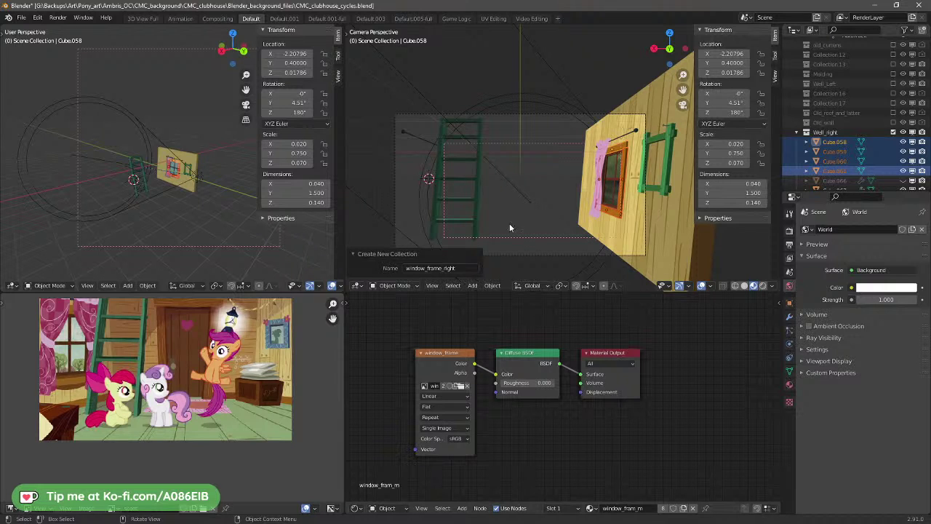
click(471, 255)
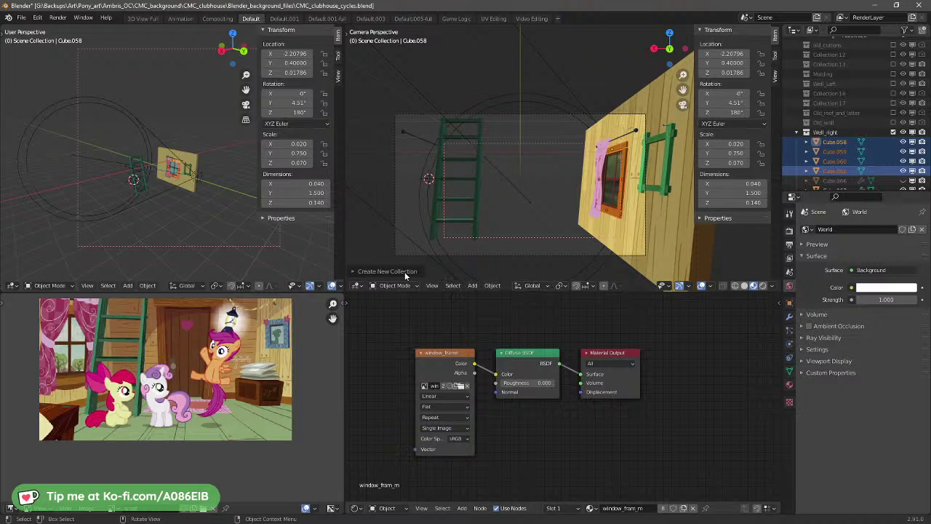
scroll(869, 144, down, 3)
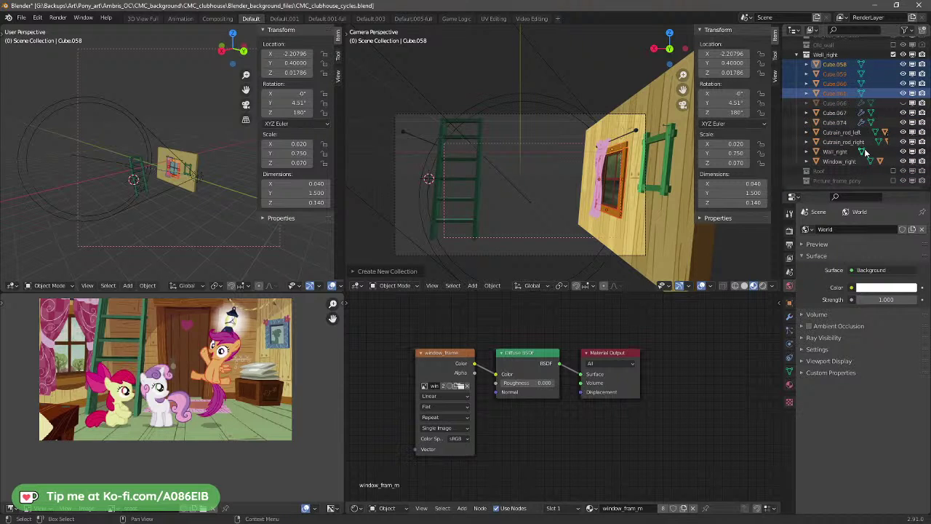
scroll(866, 151, up, 6)
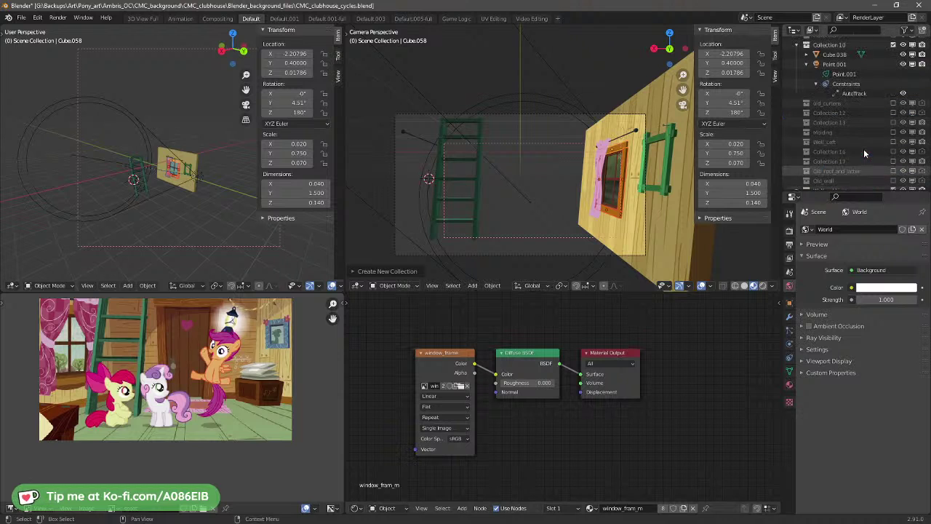
Step: Move the window frame pieces Cube.058 through Cube.061 to a new collection named window_fream_right
scroll(864, 153, up, 4)
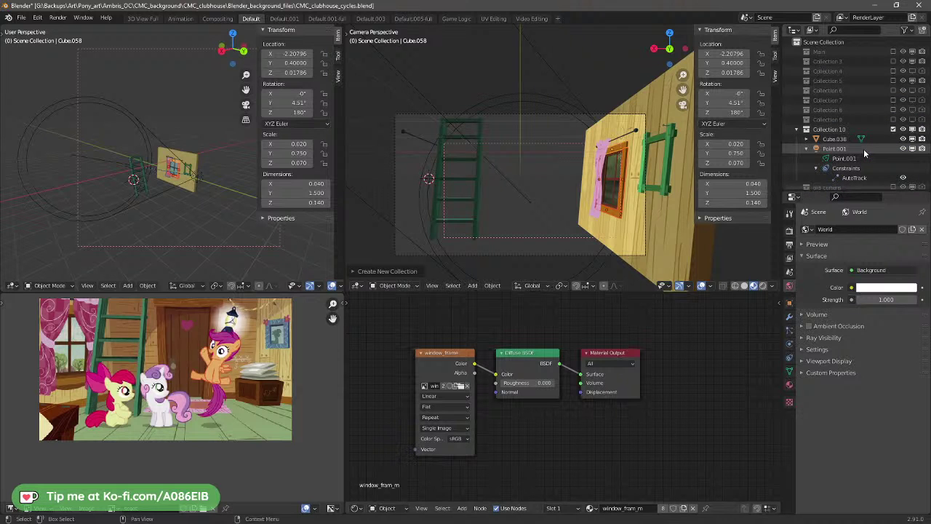
scroll(866, 150, down, 1)
scroll(866, 148, down, 7)
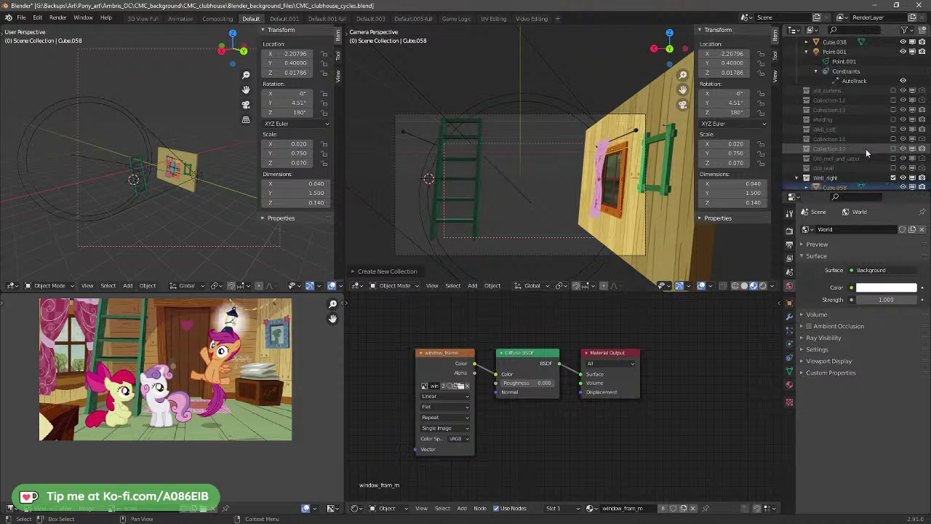
scroll(866, 152, down, 3)
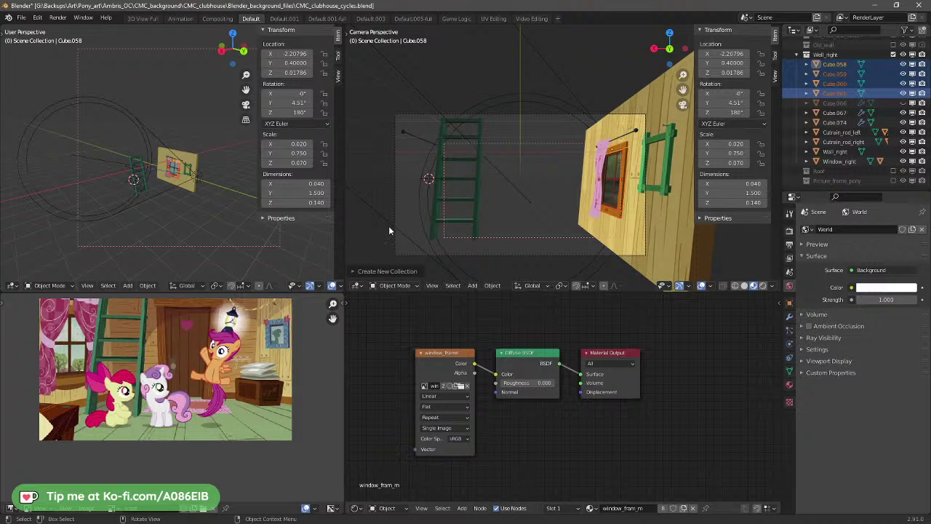
click(367, 270)
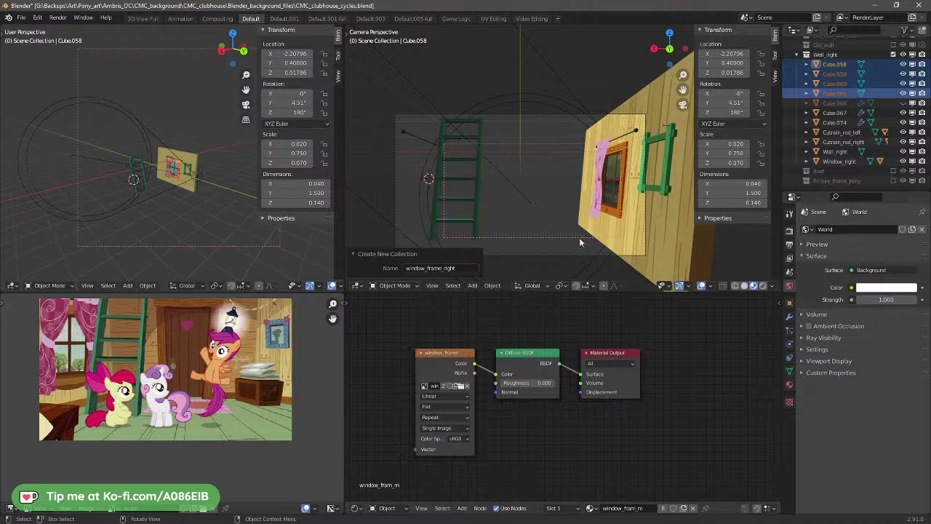
right_click(611, 214)
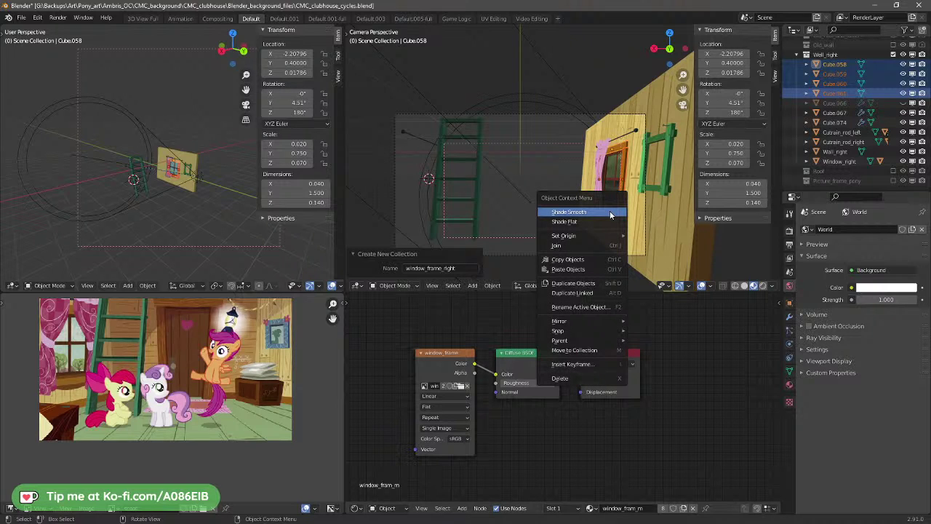
click(600, 350)
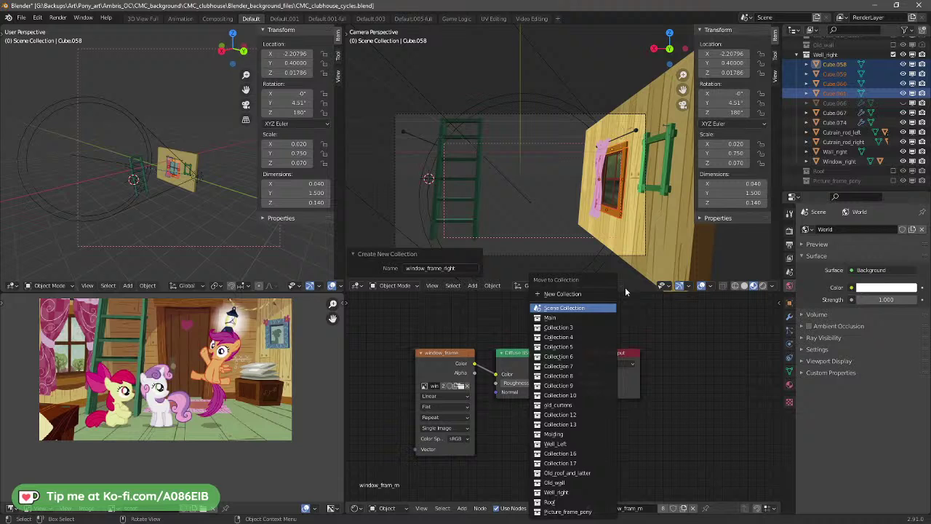
click(575, 294)
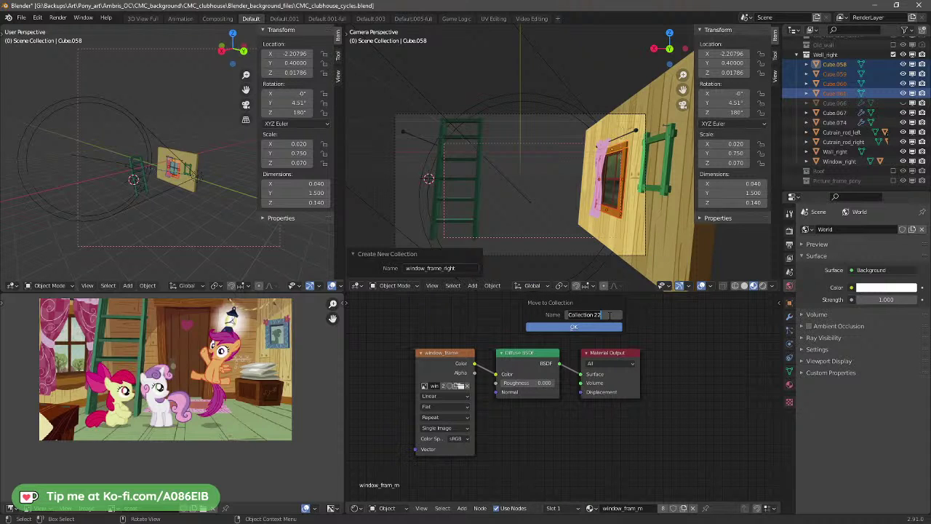
text(window)
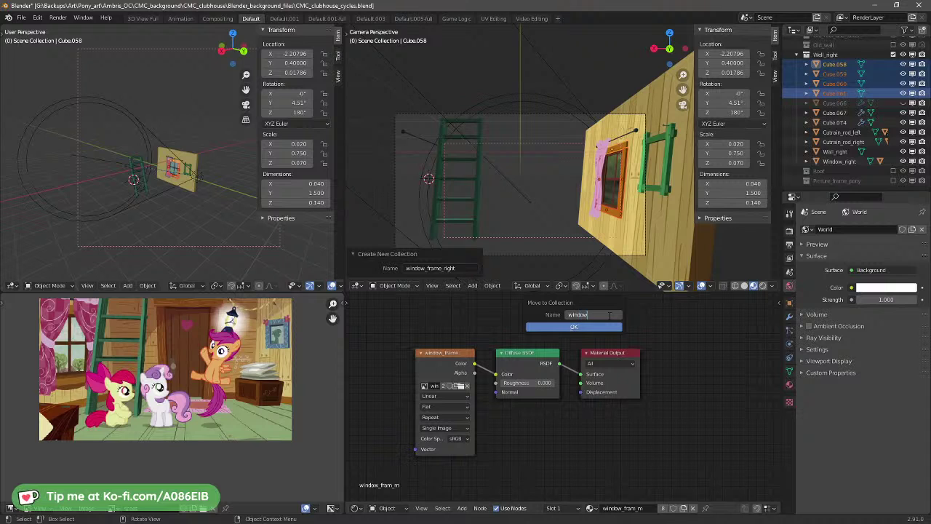
text(_fream)
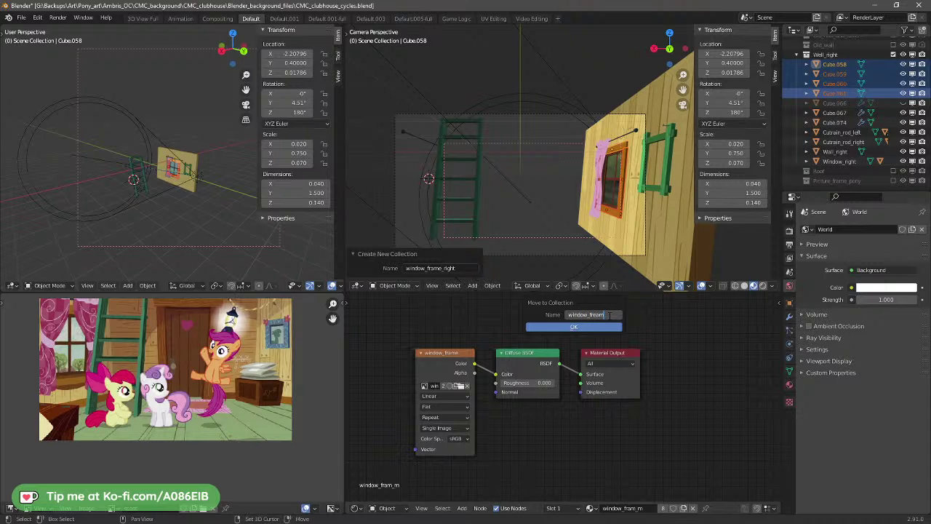
text(_right)
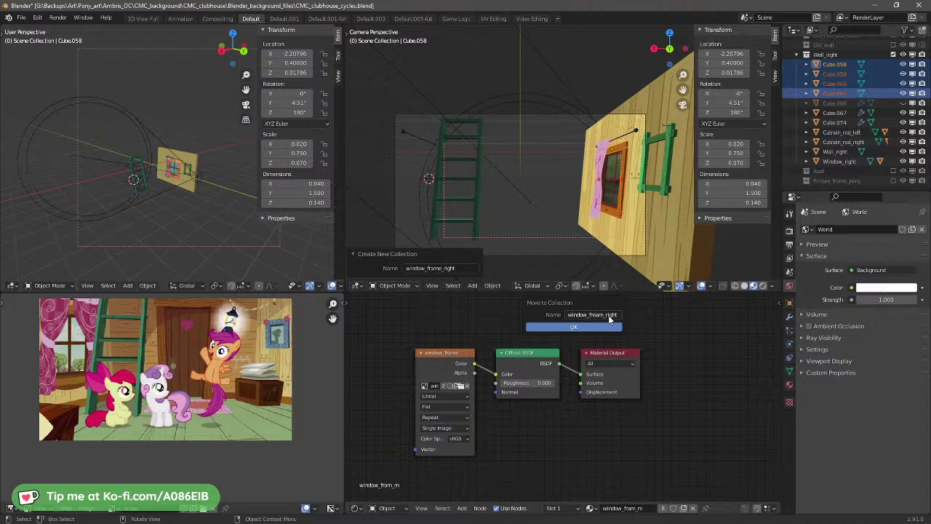
click(602, 328)
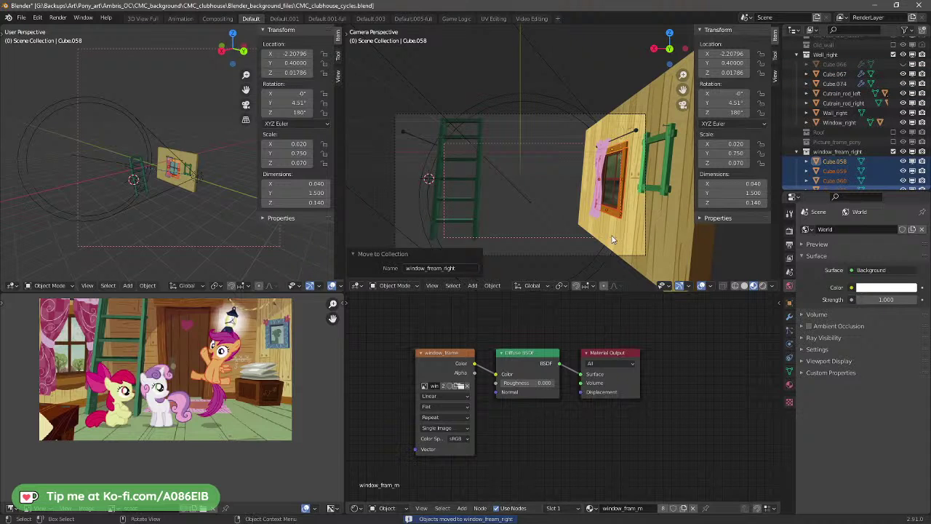
click(360, 255)
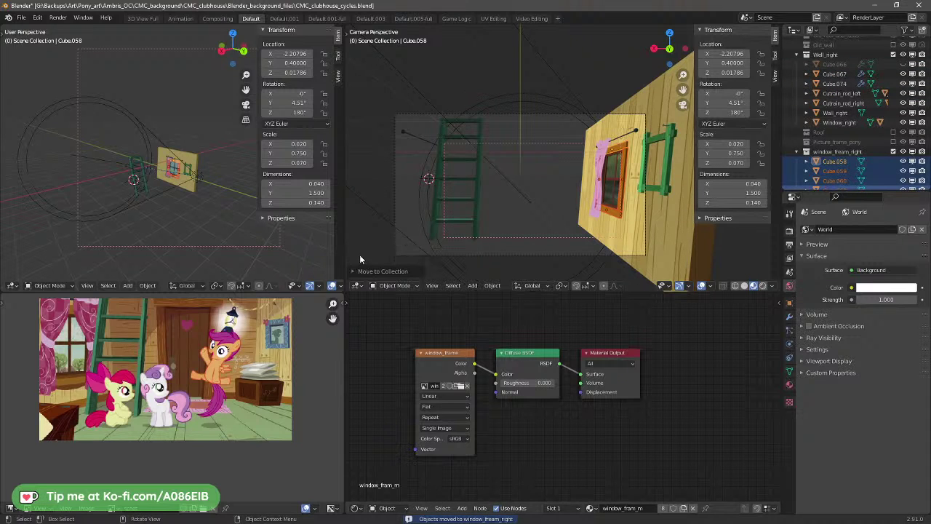
click(357, 255)
click(357, 254)
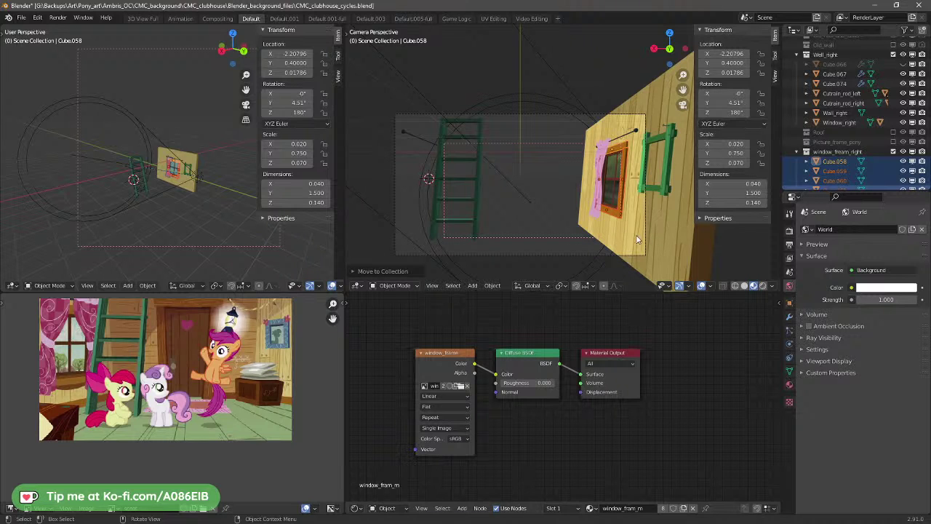
Step: Nest the window_fream_right collection inside Wall_right, collapse it, and unhide the curtain Cube.066 in the viewport
scroll(872, 153, down, 2)
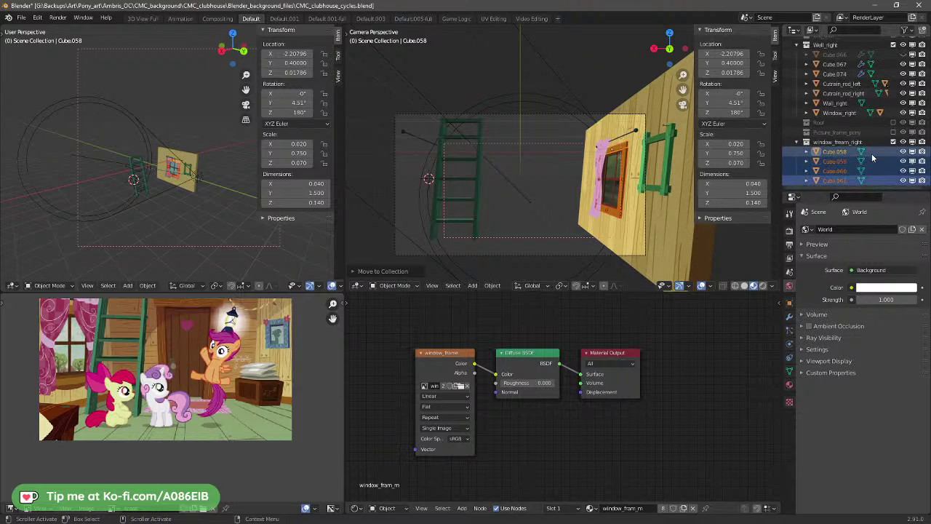
scroll(872, 153, up, 5)
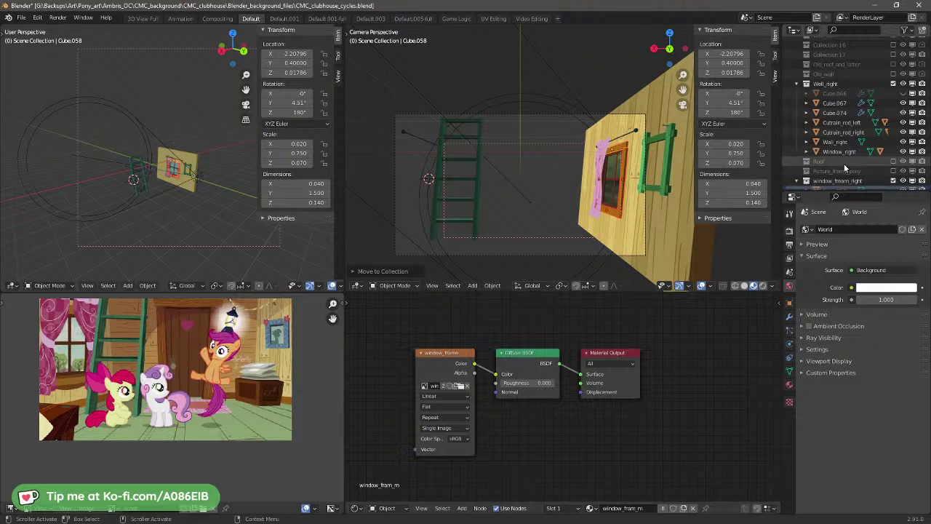
drag(844, 181, 841, 93)
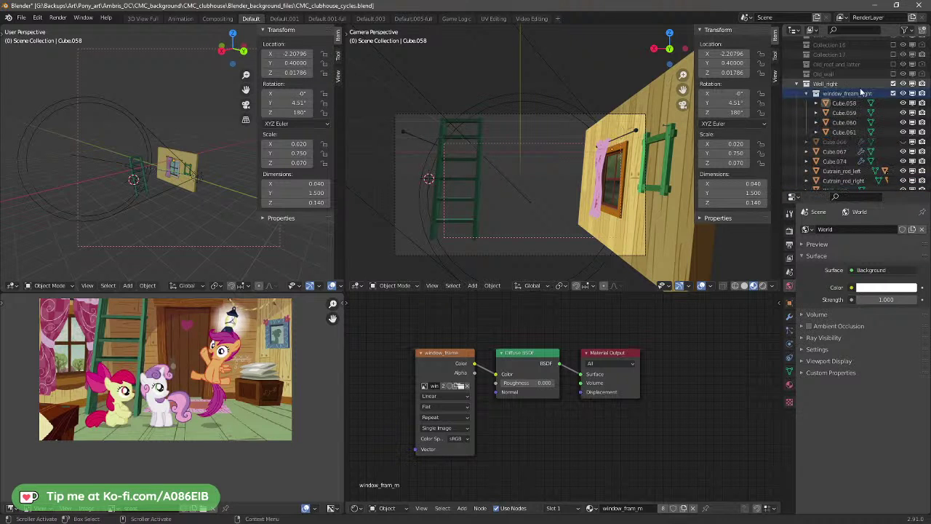
click(810, 96)
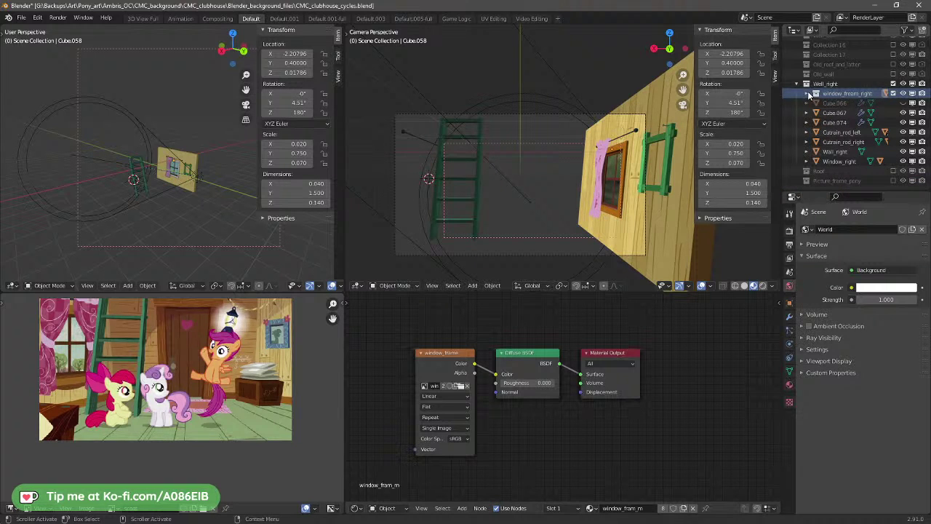
click(872, 102)
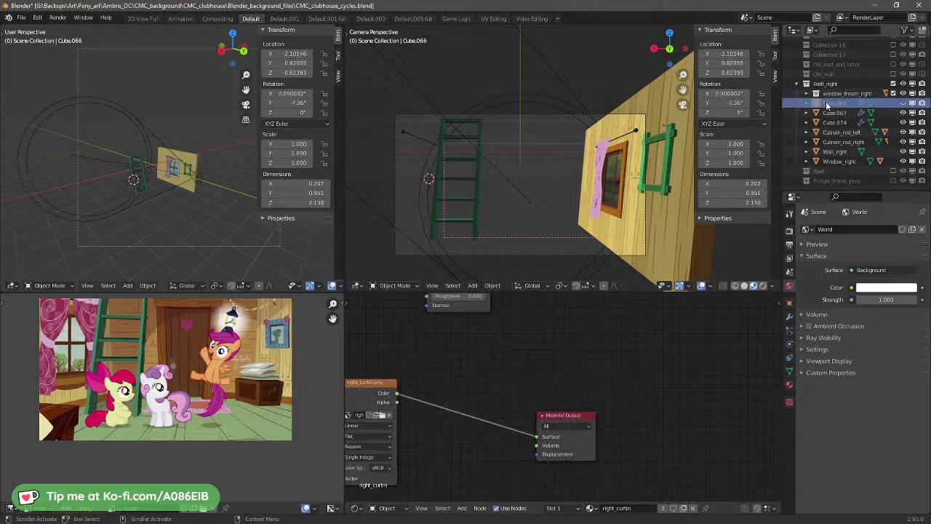
click(902, 104)
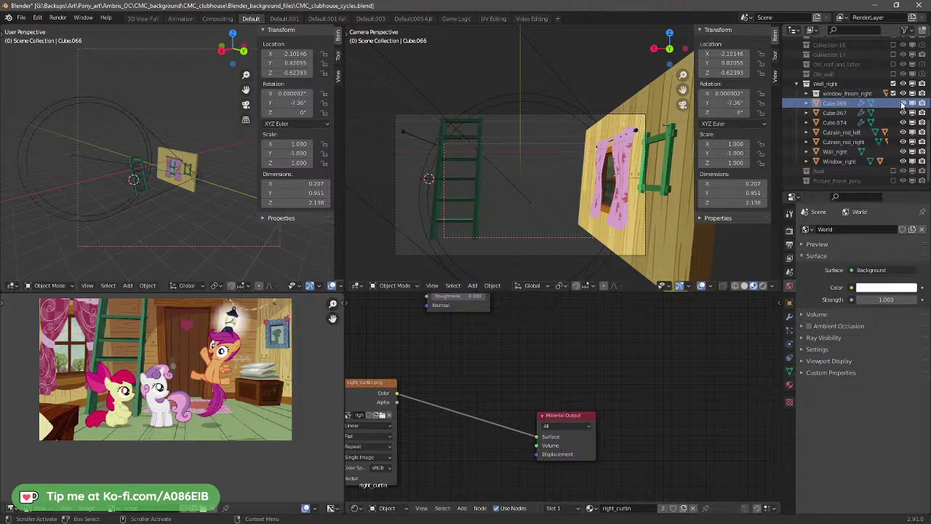
Step: Move the curtains Cube.066 and Cube.067 to a new collection named Curtains and nest it, collapsed, inside Wall_right
click(839, 113)
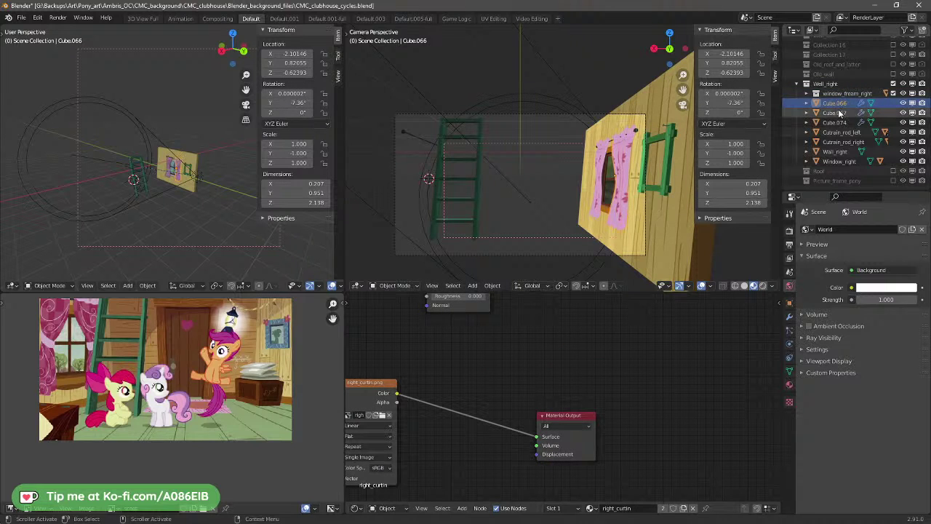
ctrl+click(841, 102)
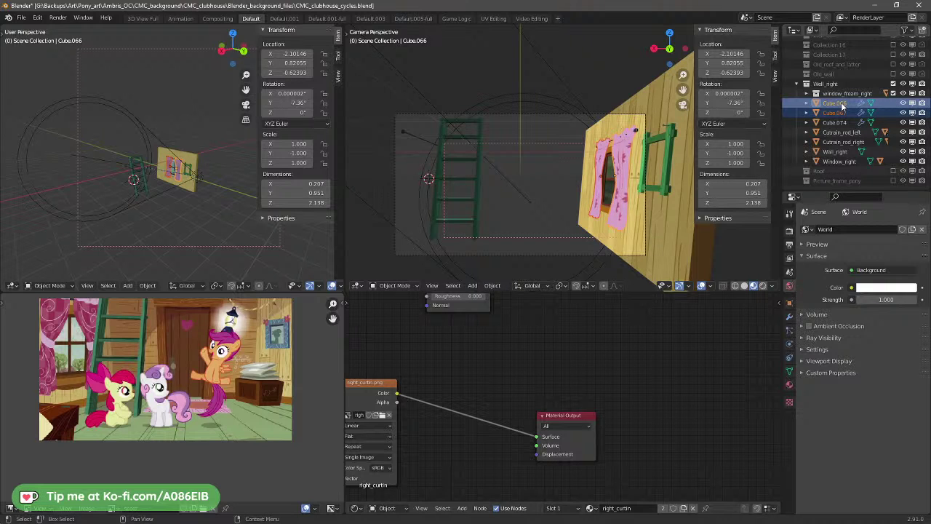
right_click(586, 190)
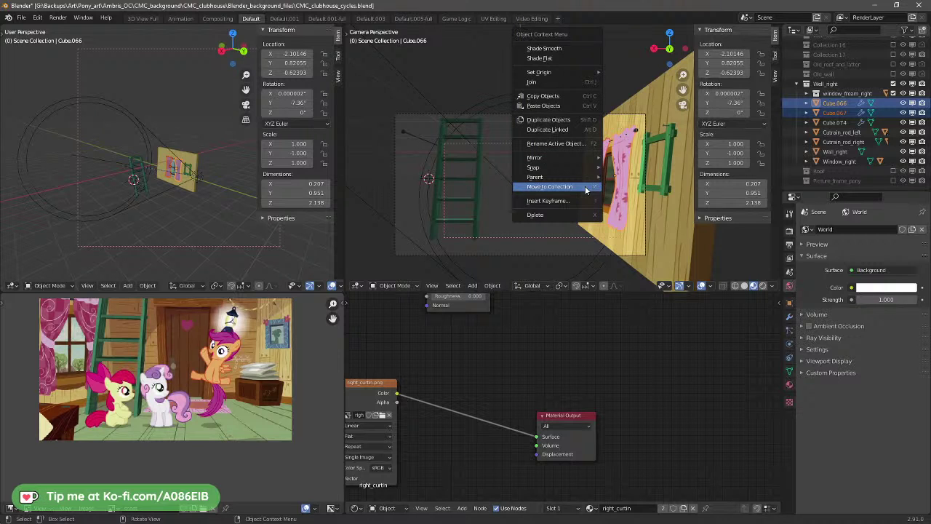
click(586, 191)
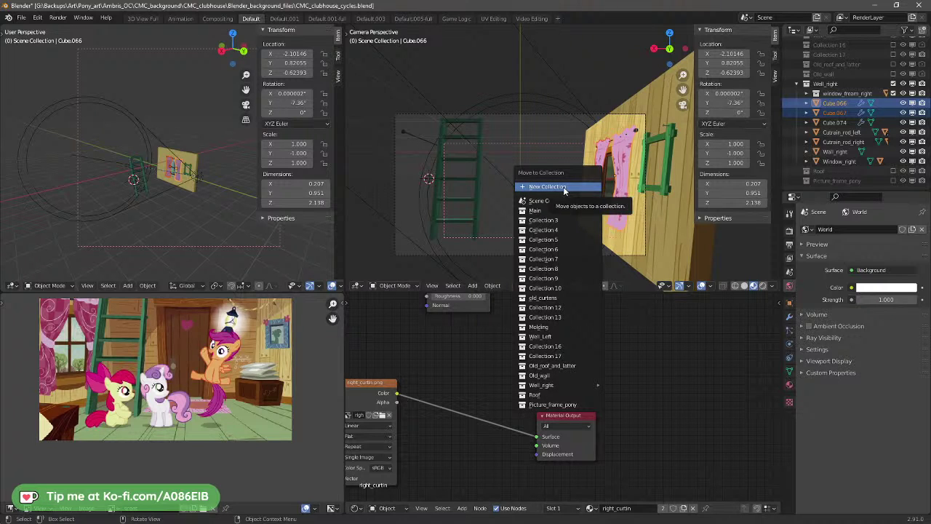
click(564, 188)
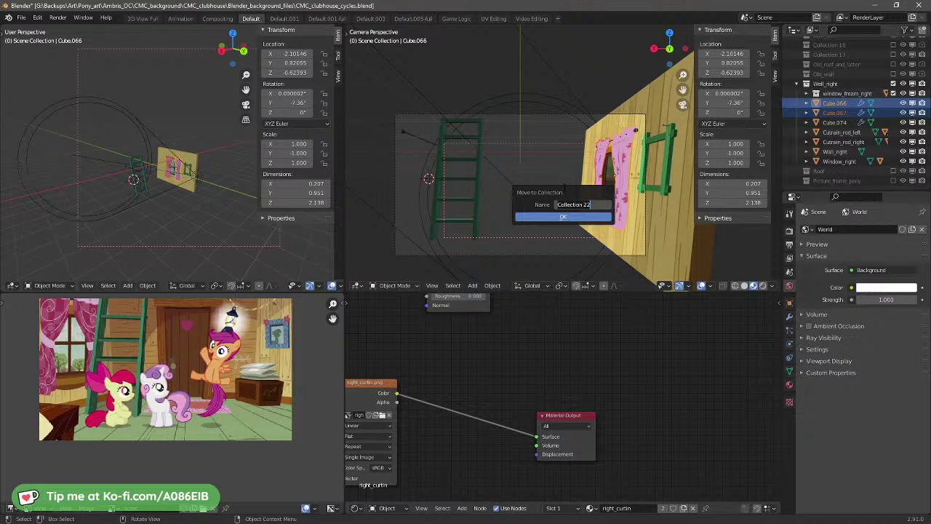
text(Curtains)
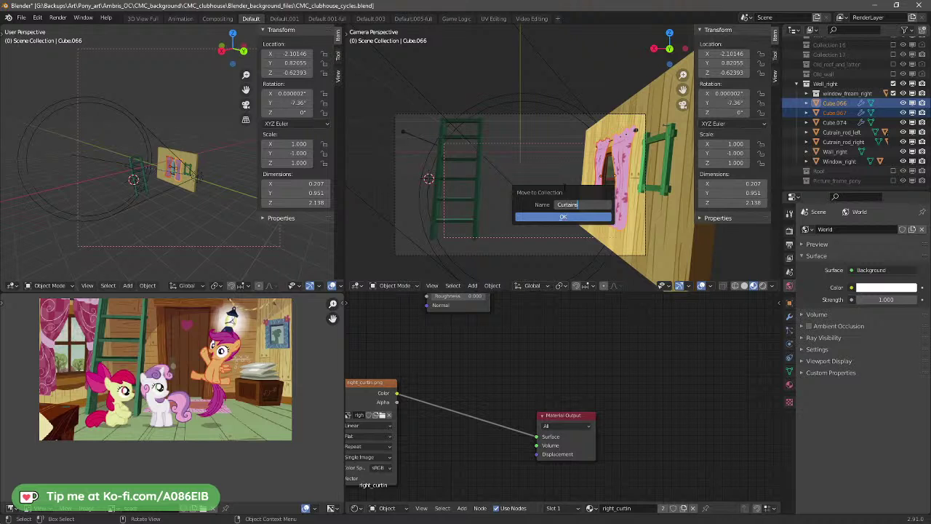
key(Return)
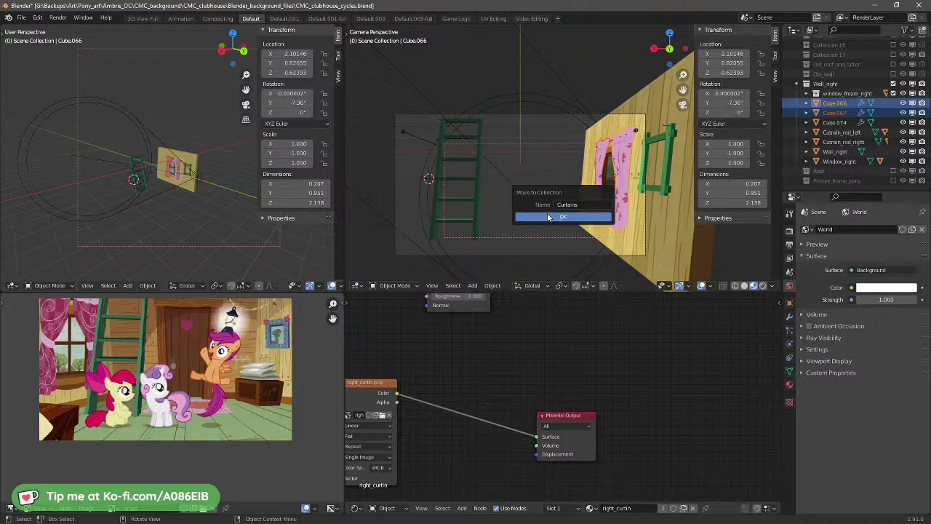
click(548, 217)
drag(838, 173, 834, 82)
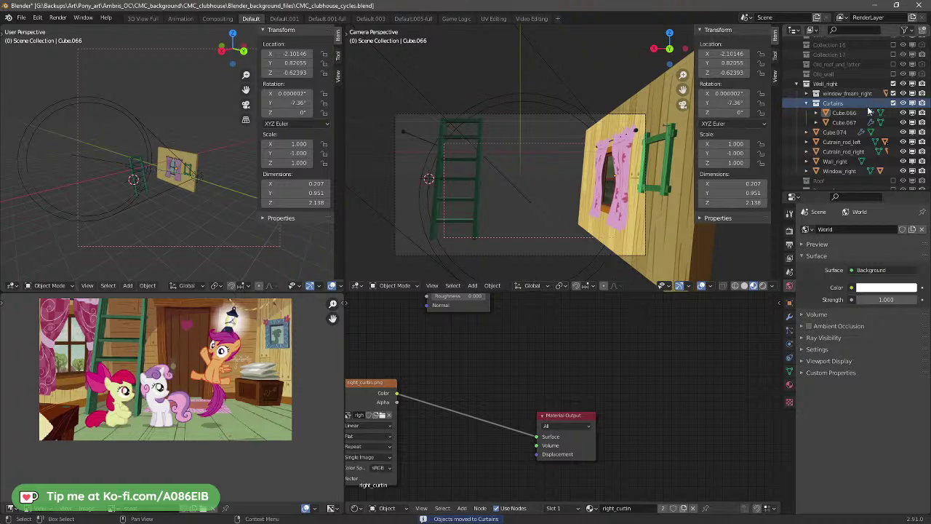
click(807, 103)
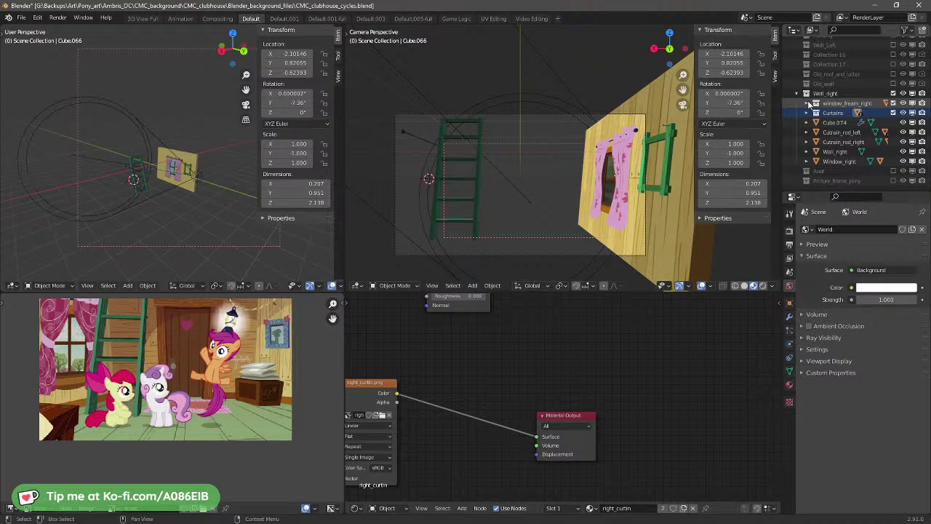
Step: Examine which objects Cube.074 and Cutrain_rod_left are, and check Cube.074's mesh data, material and modifiers
click(832, 122)
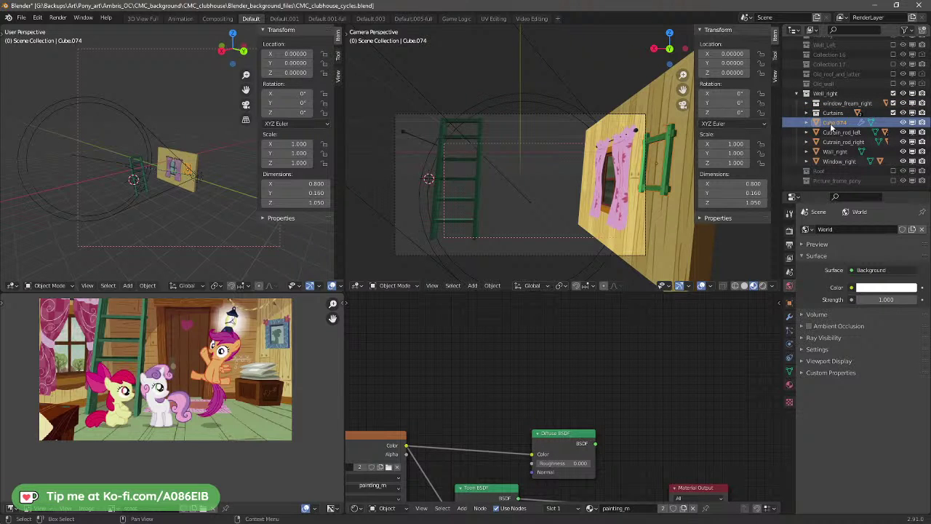
click(831, 132)
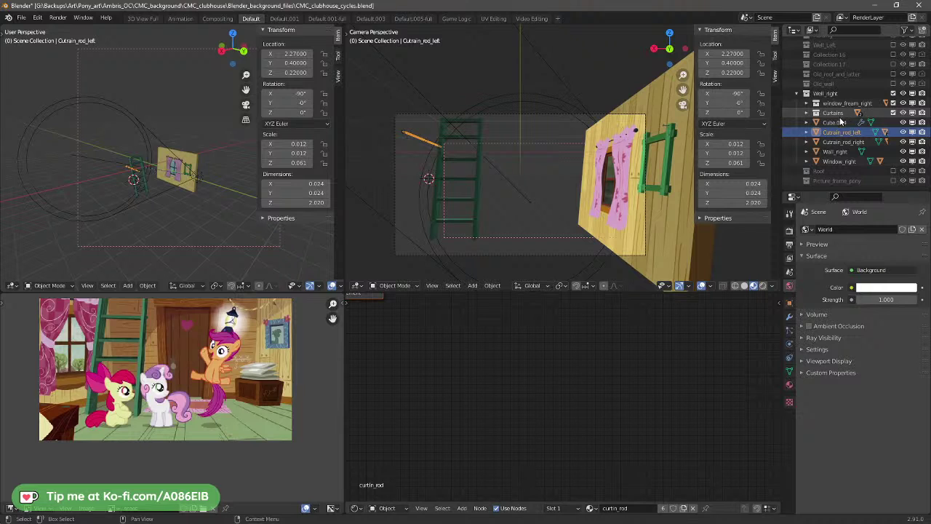
click(835, 123)
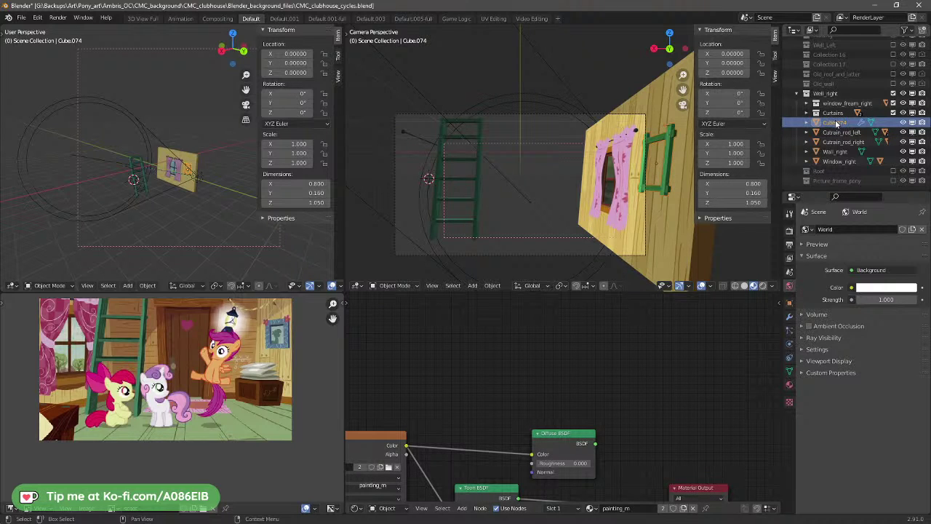
click(807, 121)
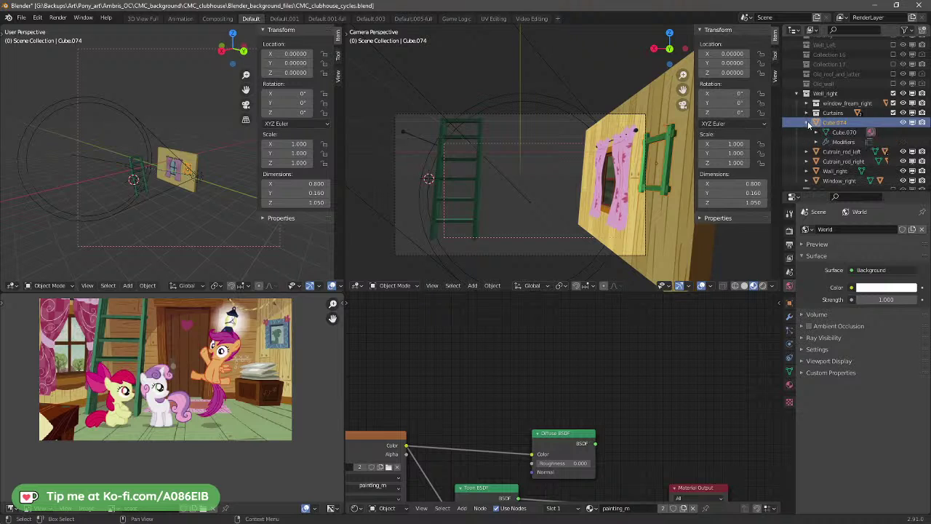
click(824, 133)
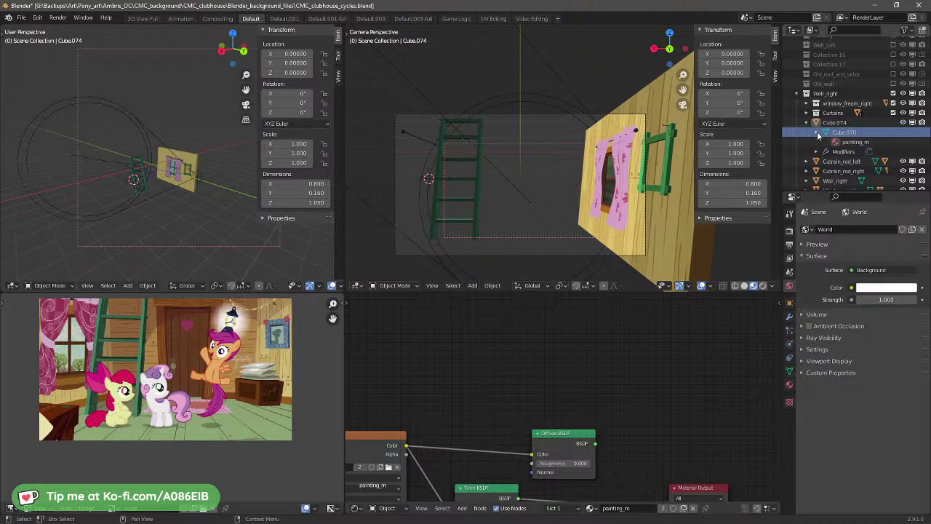
click(817, 131)
click(853, 143)
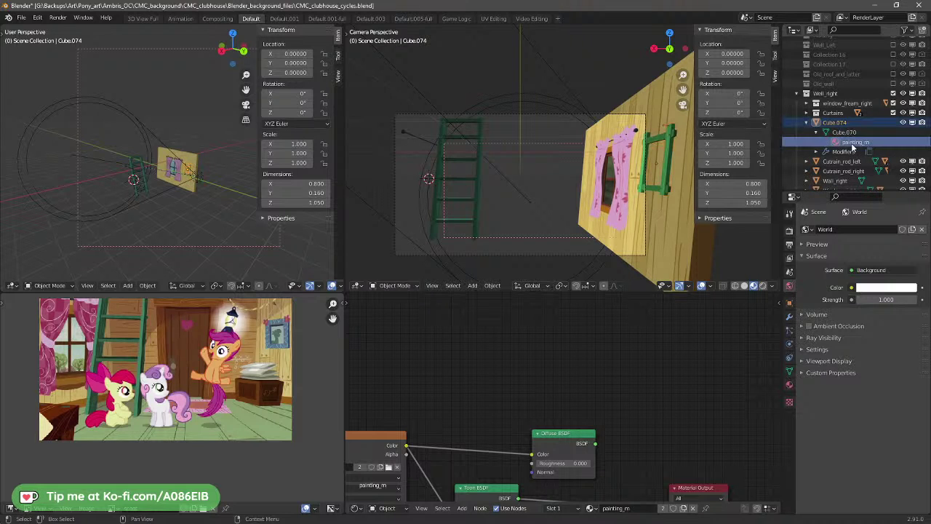
click(825, 152)
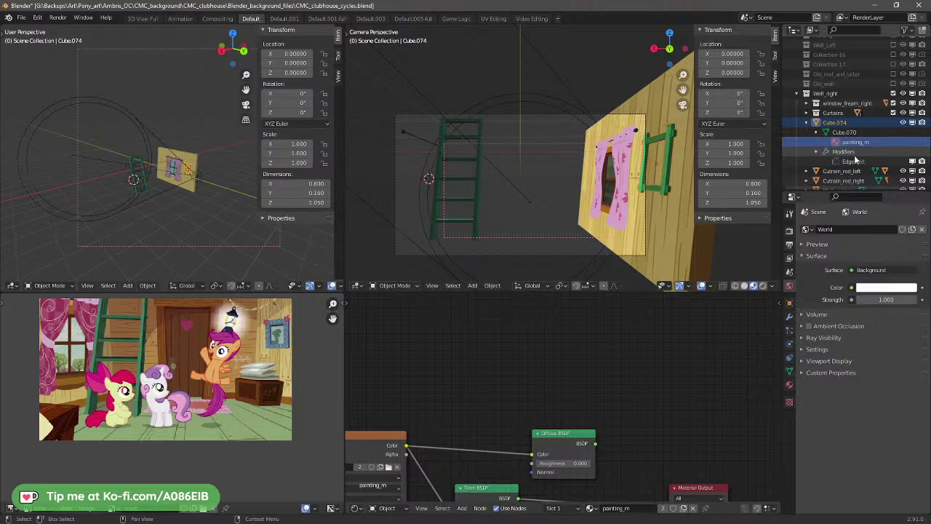
Step: Collapse Cube.074, the empty green frame on the wall beside the curtained window, and rename it Picture_frame_landscap
click(853, 134)
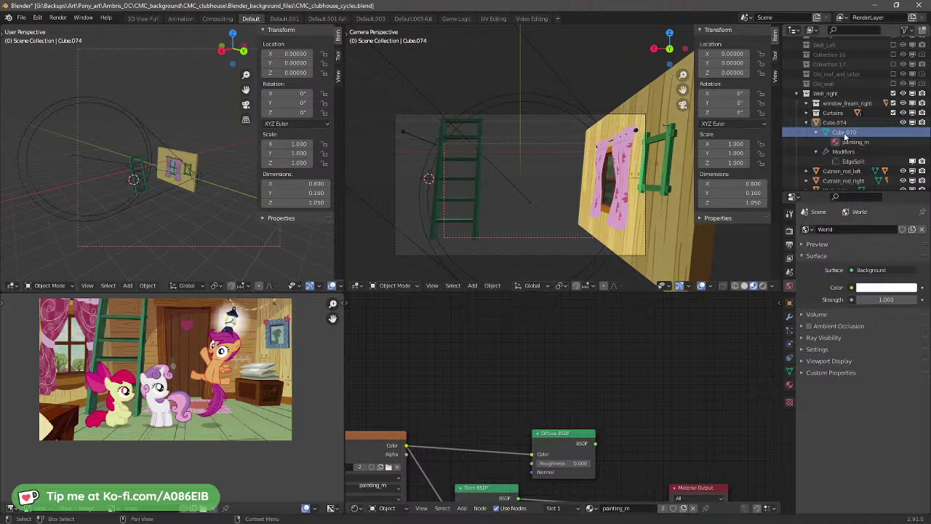
click(849, 124)
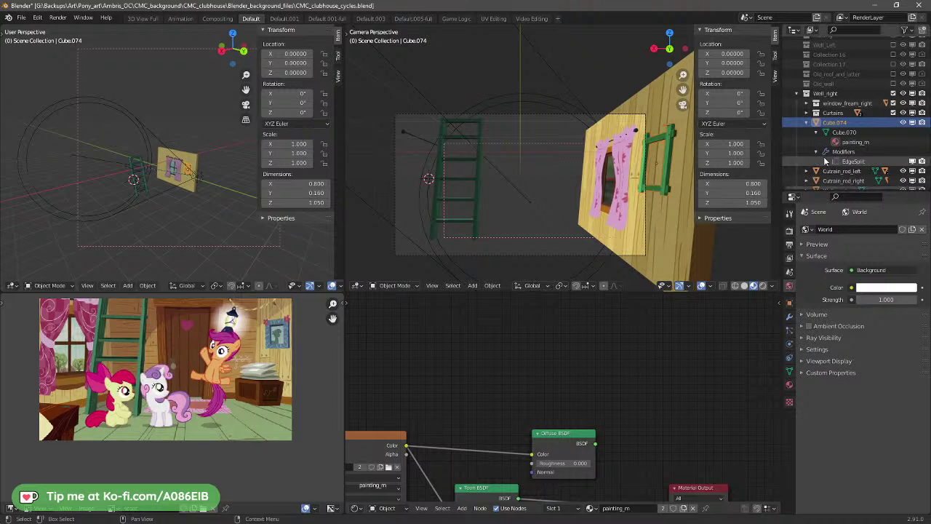
click(806, 122)
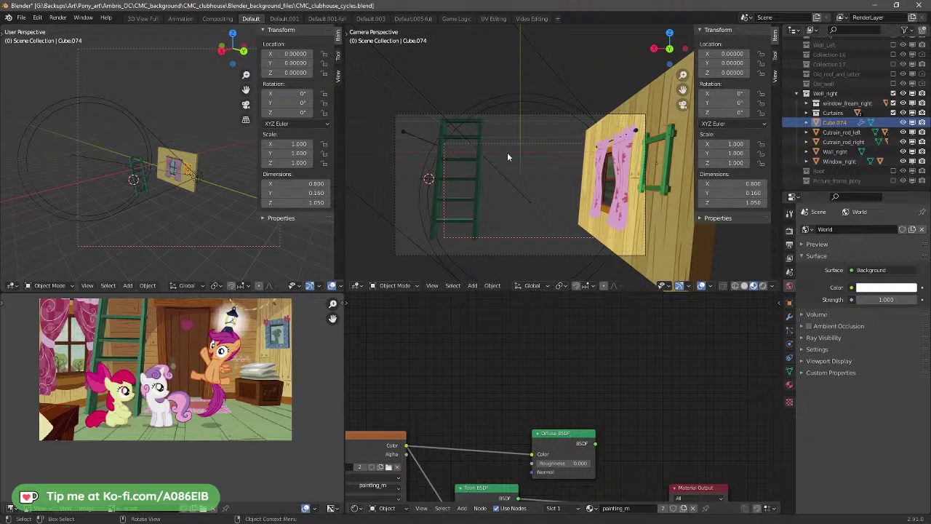
key(KP_Decimal)
middle_drag(192, 171, 140, 165)
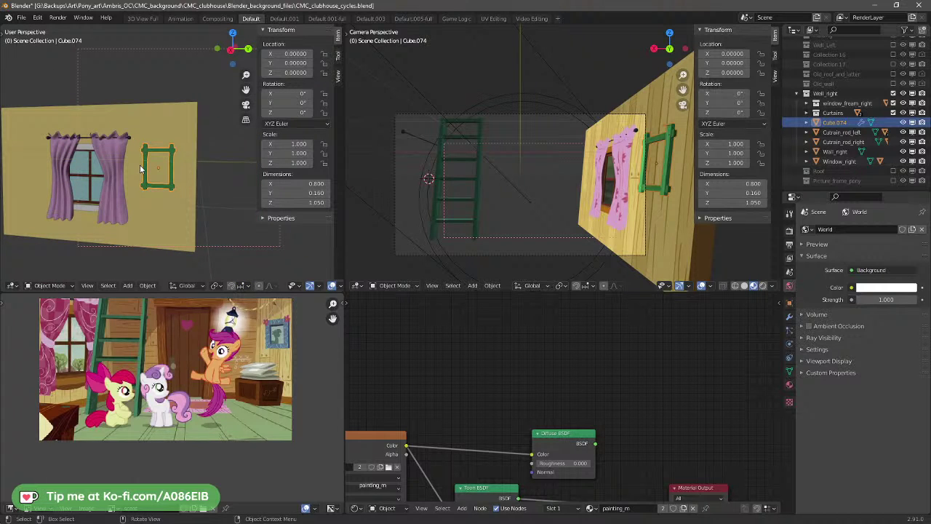
double_click(835, 123)
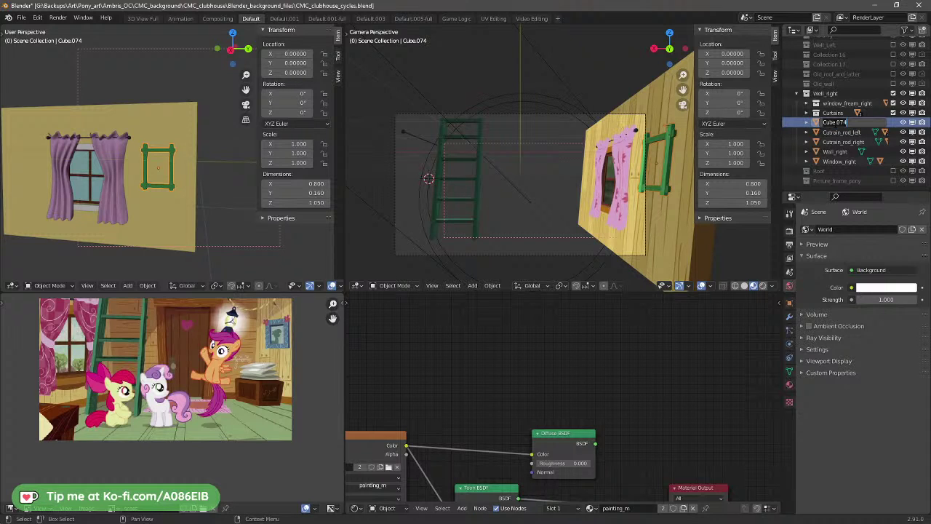
text(Picture)
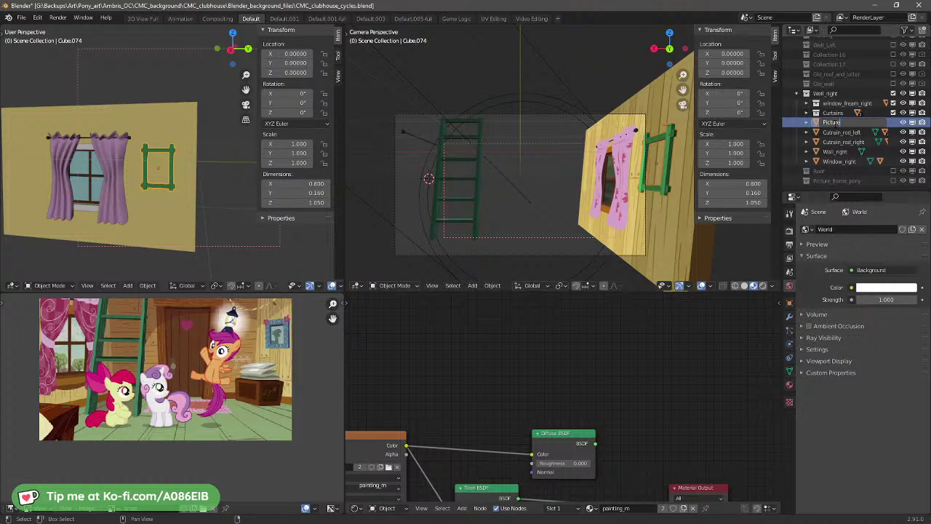
text(_frame_landscap)
key(Return)
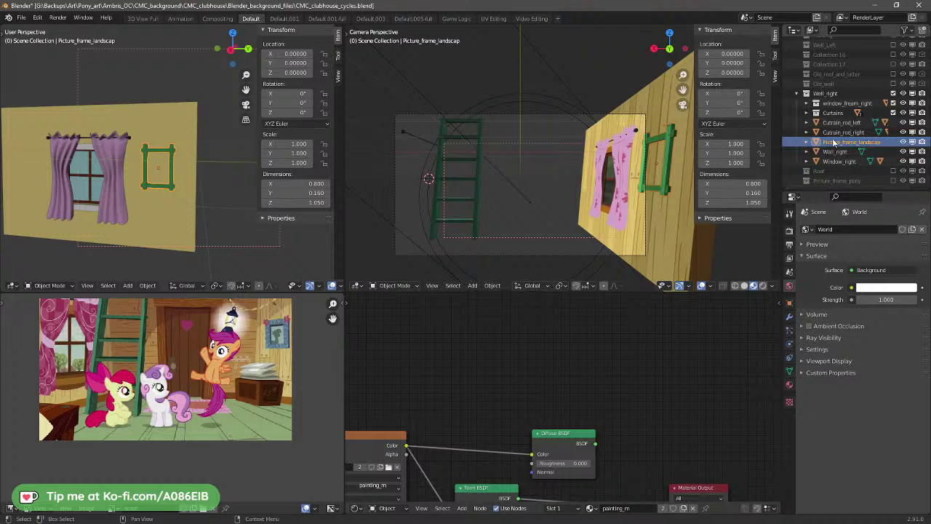
Step: Examine which curtain rods Cutrain_rod_left and Cutrain_rod_right are, and check the left rod's mesh data and end pieces
click(840, 124)
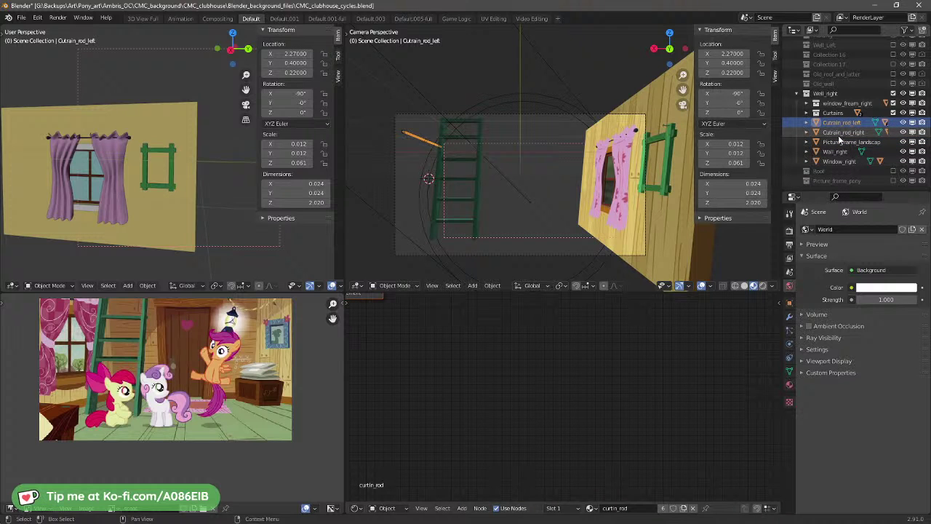
click(839, 134)
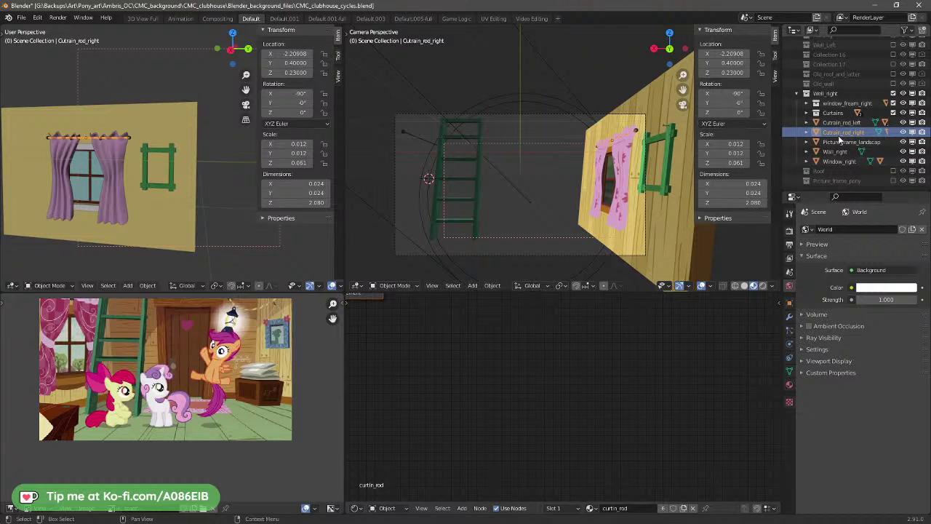
click(843, 124)
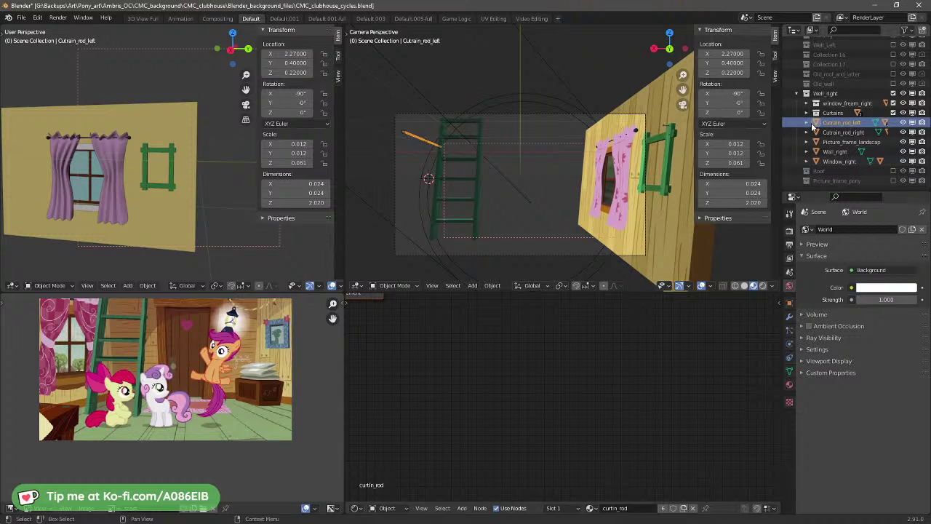
click(810, 122)
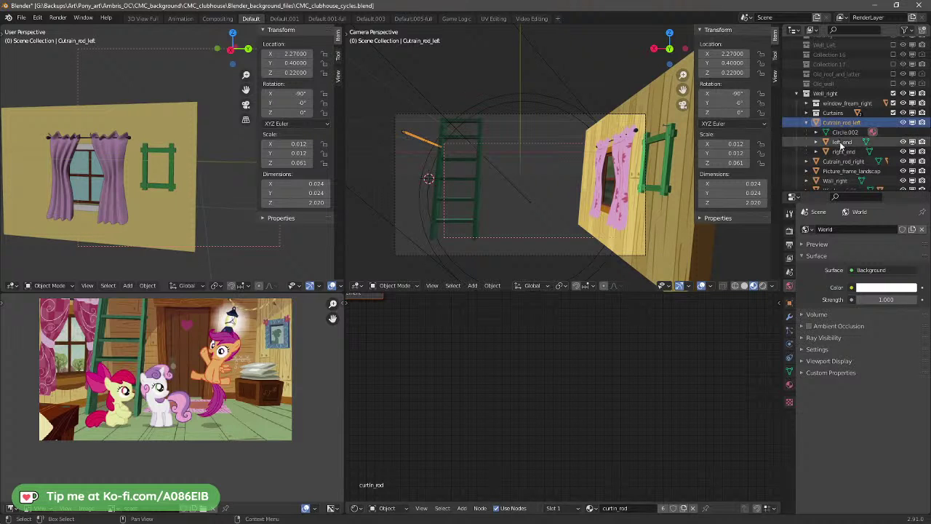
click(841, 143)
click(842, 152)
click(844, 132)
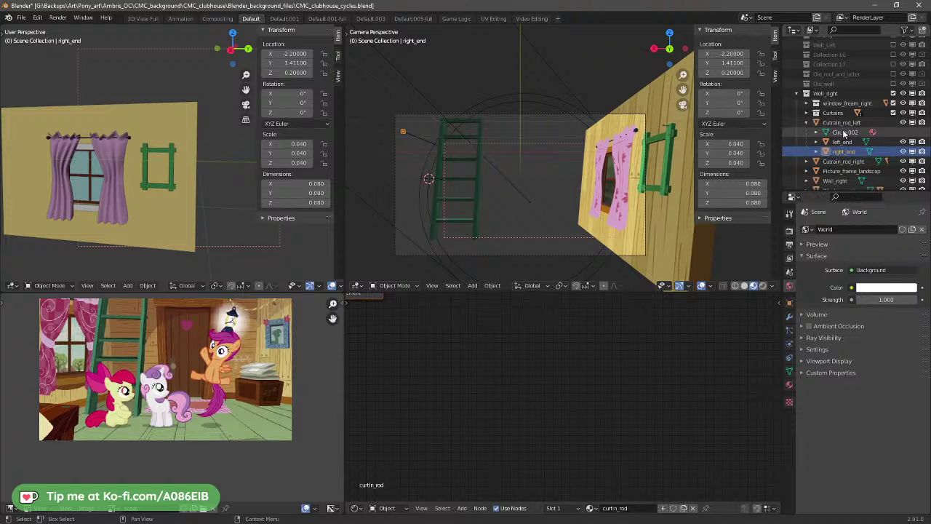
click(842, 122)
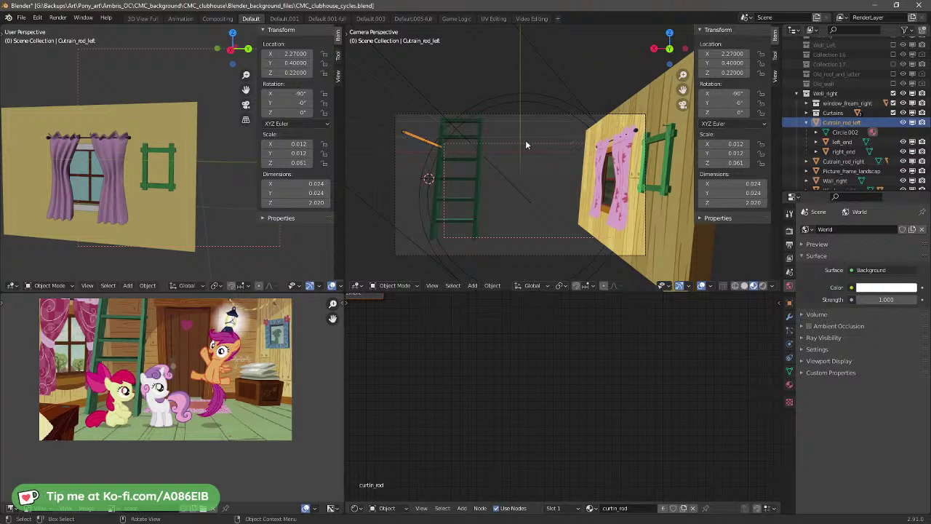
key(g)
right_click(548, 145)
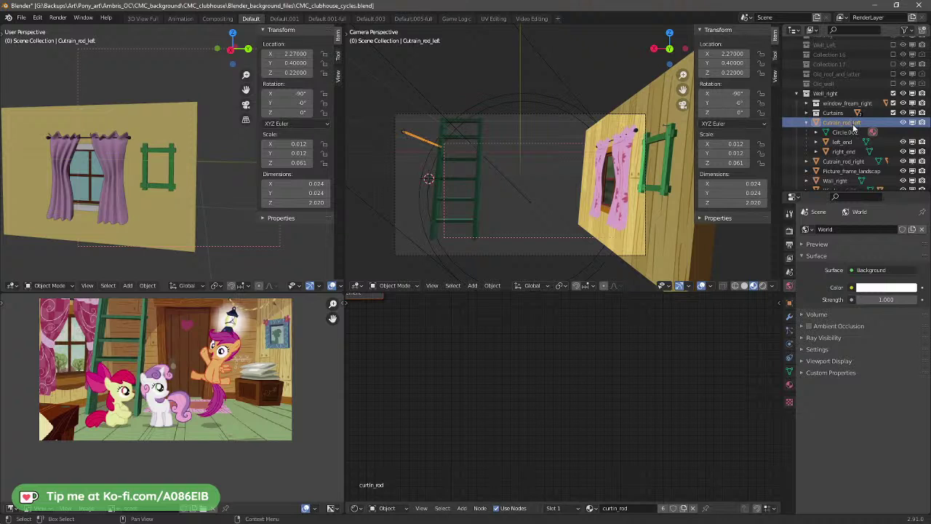
Step: Include the Picture_frame_pony collection in the view layer and nest it, collapsed, inside Wall_right
scroll(853, 124, down, 3)
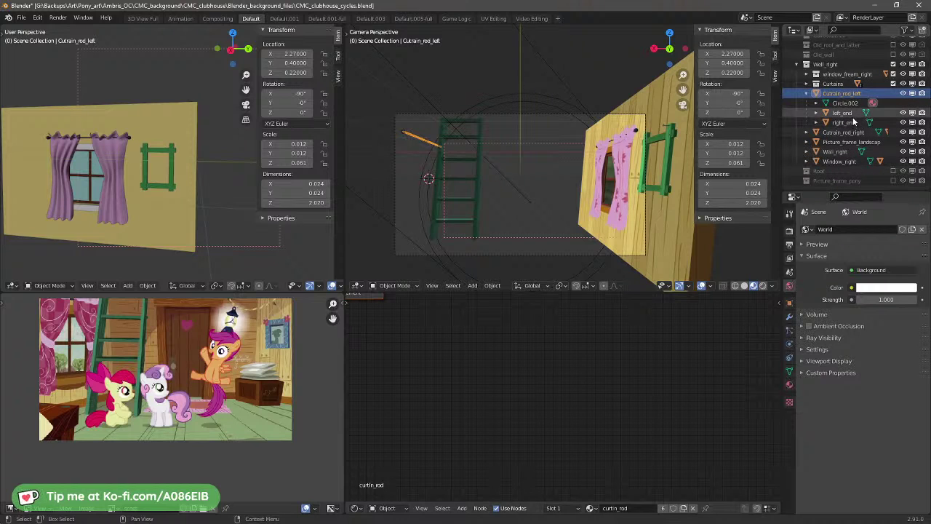
scroll(854, 122, up, 1)
scroll(855, 123, down, 1)
click(843, 180)
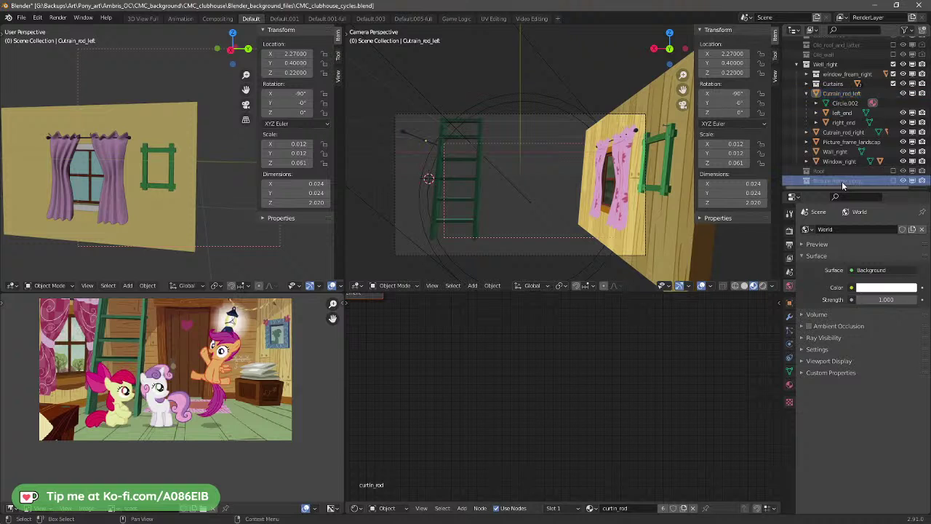
click(896, 181)
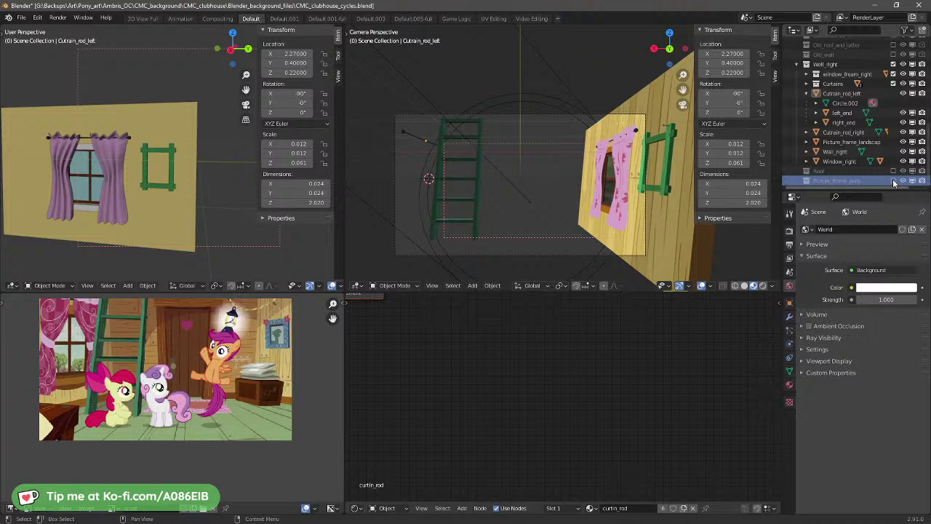
drag(841, 182, 836, 62)
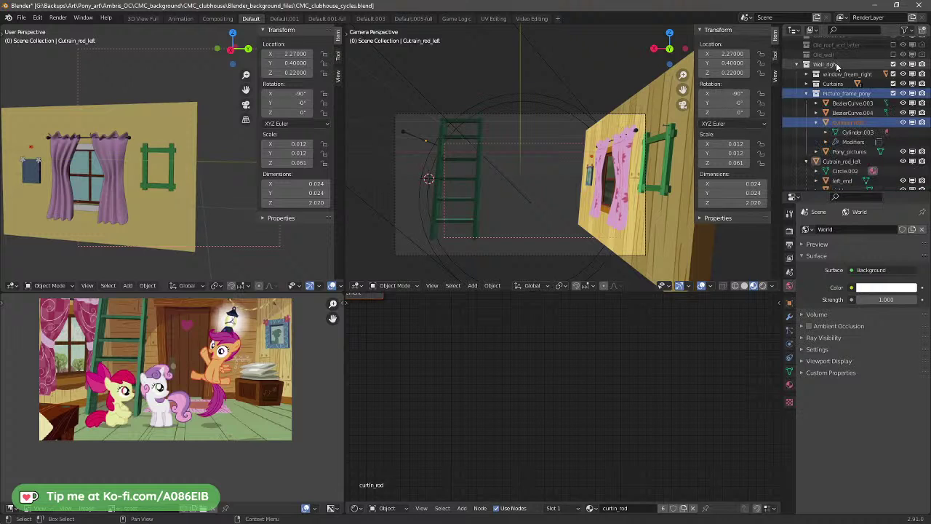
click(808, 93)
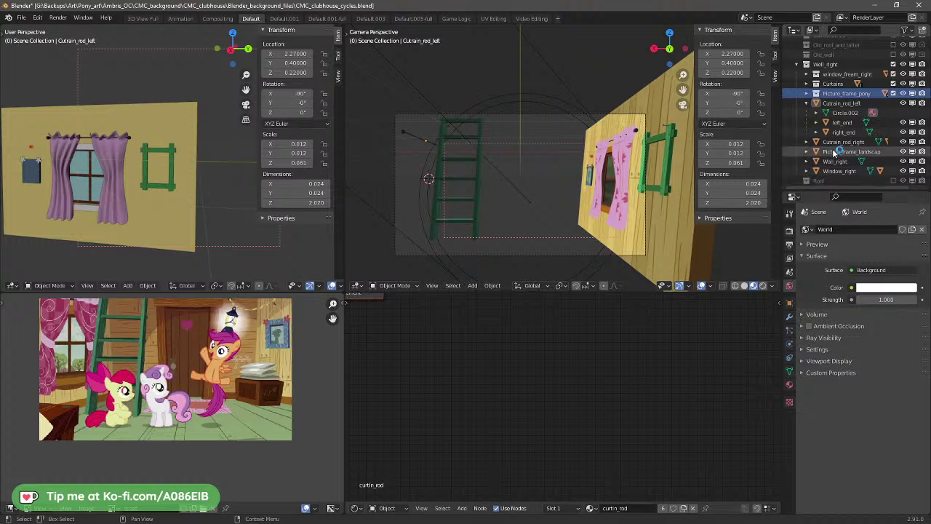
Step: Move Cutrain_rod_left from Wall_right to the Wall_Left collection, briefly including Wall_Left in the view layer to check it
click(818, 104)
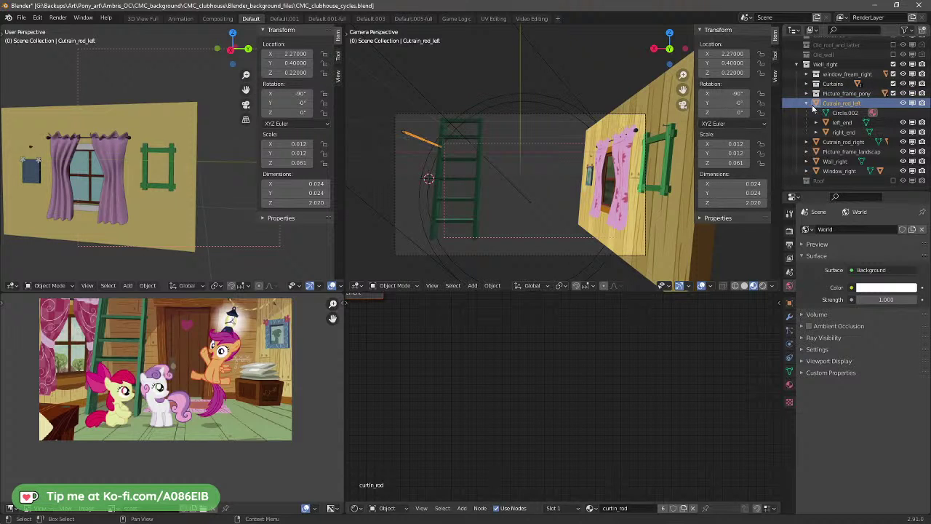
scroll(812, 101, up, 2)
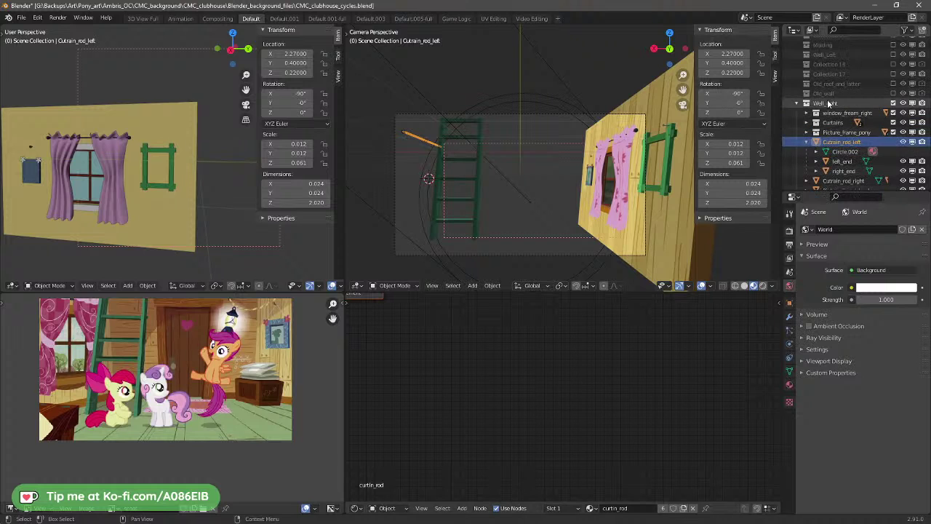
scroll(838, 91, up, 1)
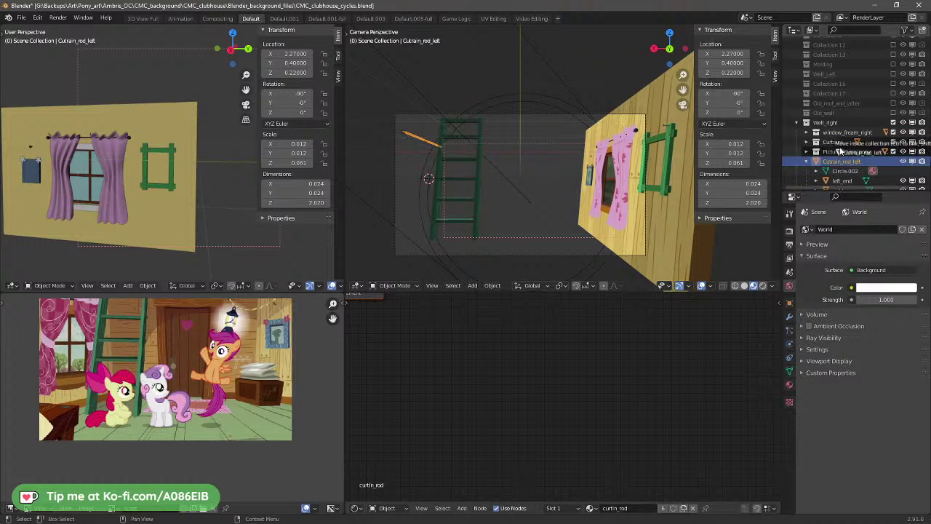
drag(838, 160, 843, 77)
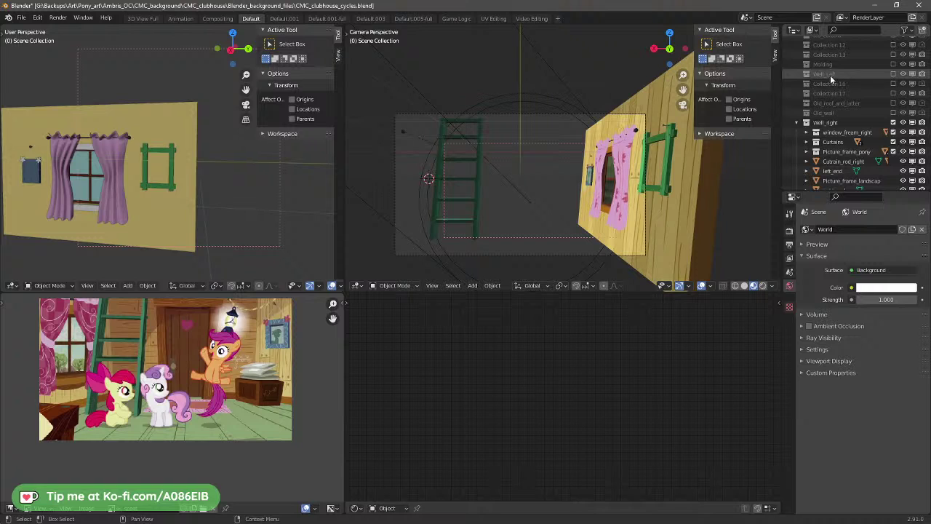
click(894, 75)
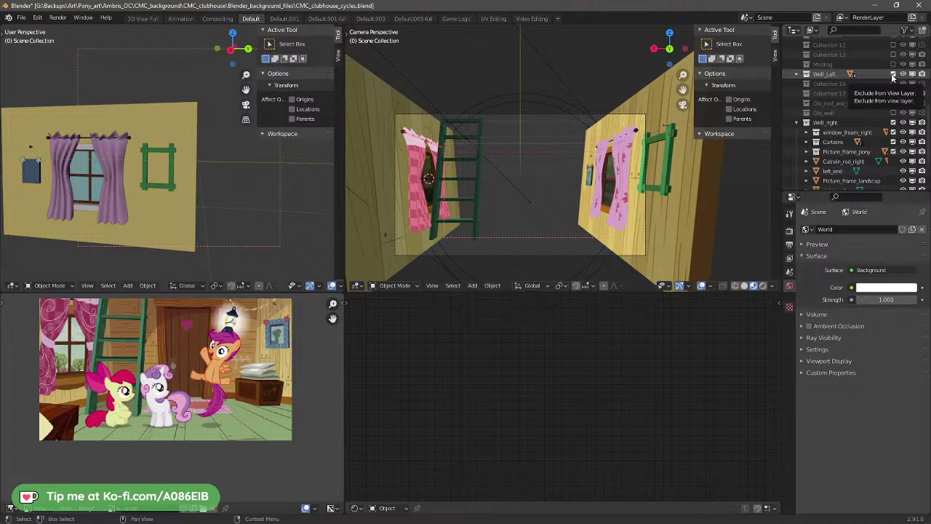
click(893, 75)
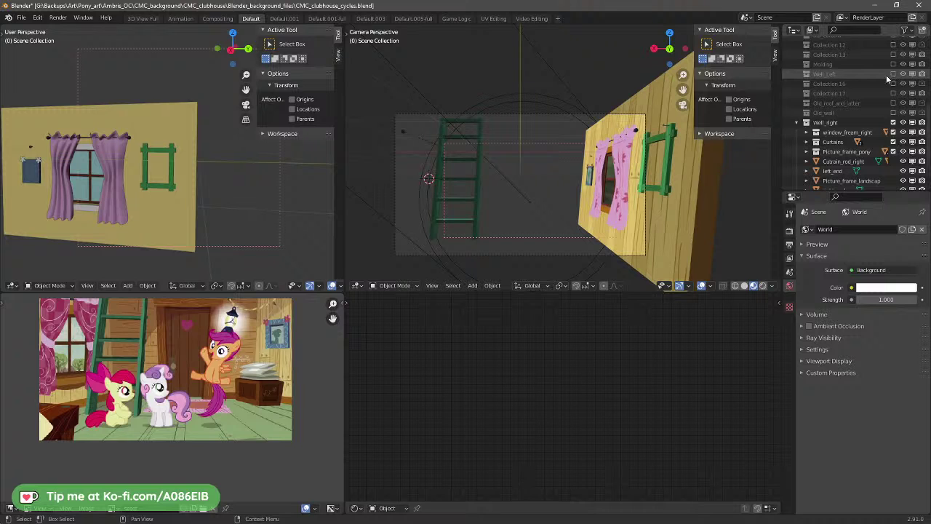
Step: Check what the Molding and Collection 13 collections contain by temporarily including each in the view layer
click(871, 64)
scroll(871, 64, up, 2)
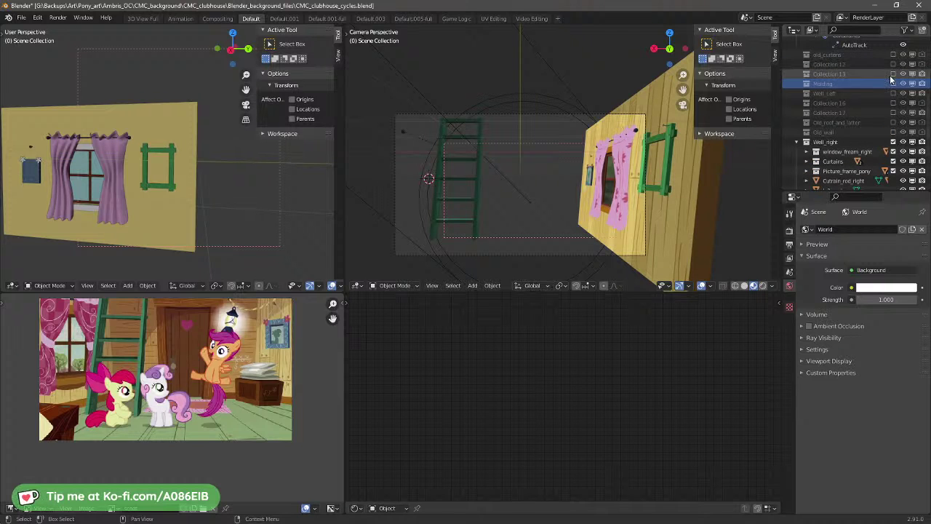
click(894, 84)
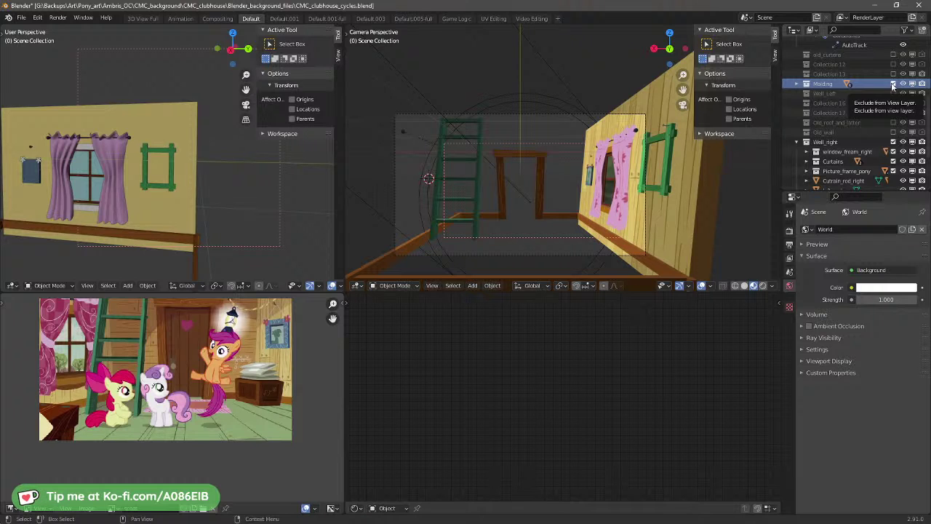
click(894, 84)
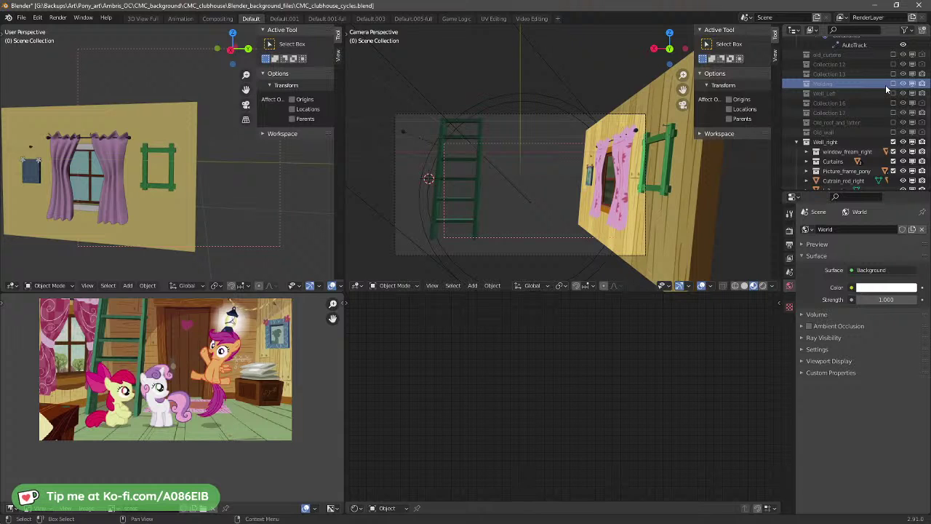
scroll(867, 85, up, 2)
click(866, 93)
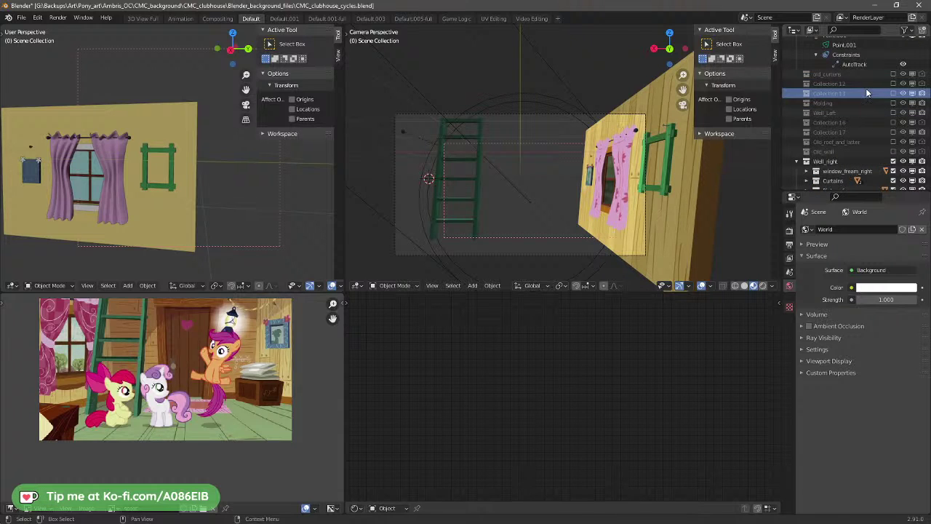
click(893, 93)
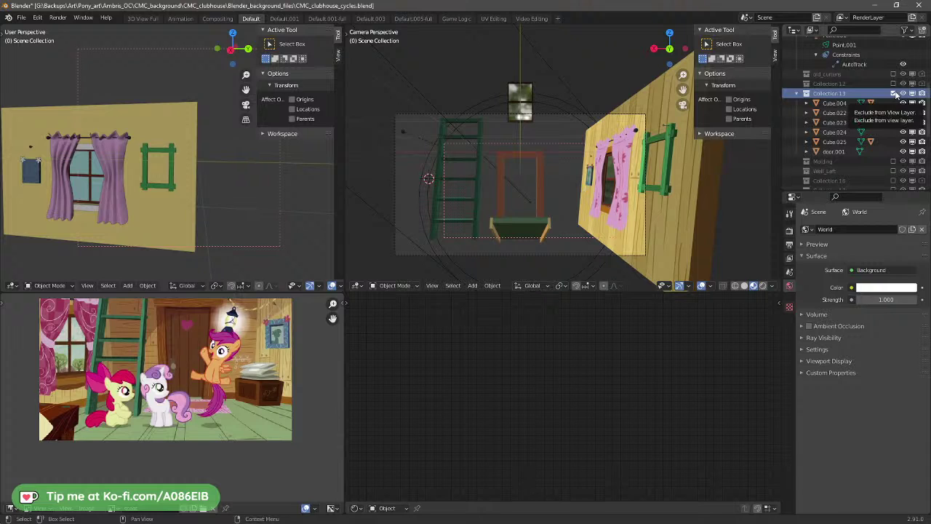
click(895, 93)
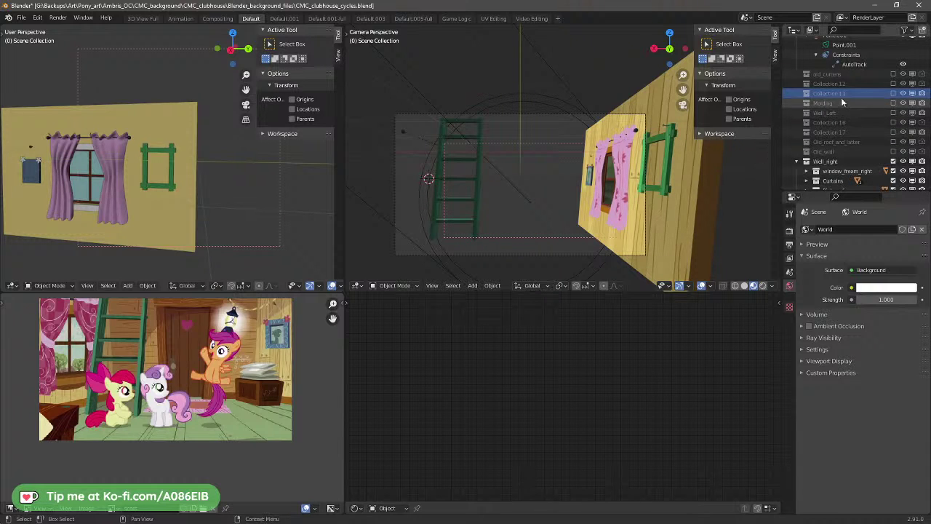
Step: Check the contents of Collection 12, leave it excluded from the view layer, and rename it cutting_tools
click(895, 84)
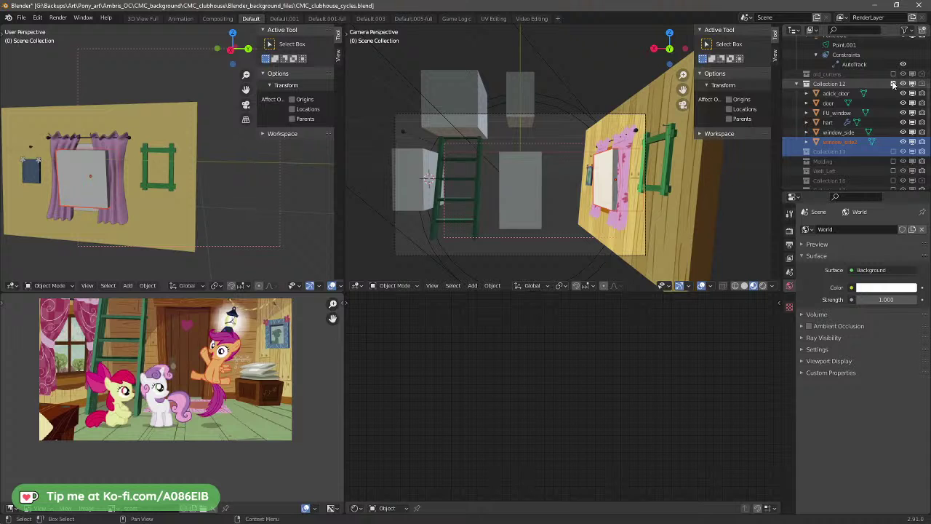
click(894, 84)
click(895, 86)
click(895, 85)
click(875, 83)
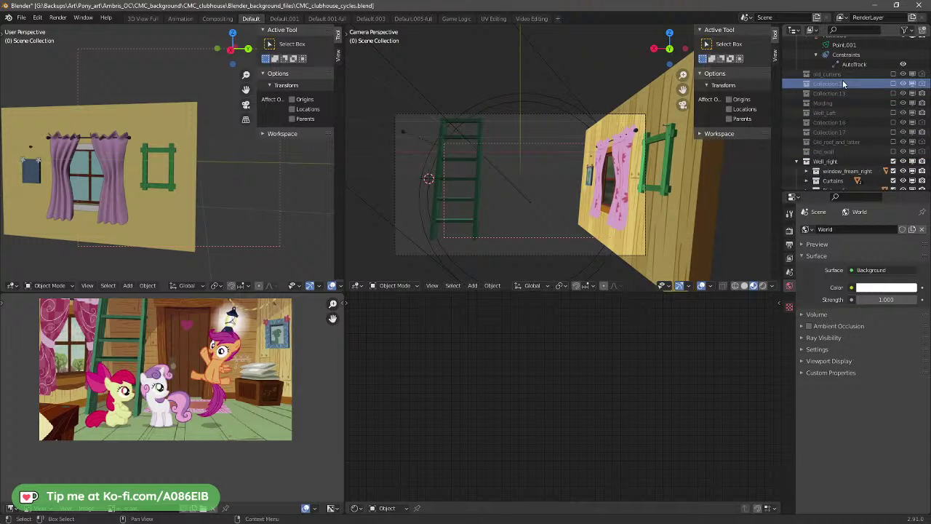
double_click(839, 84)
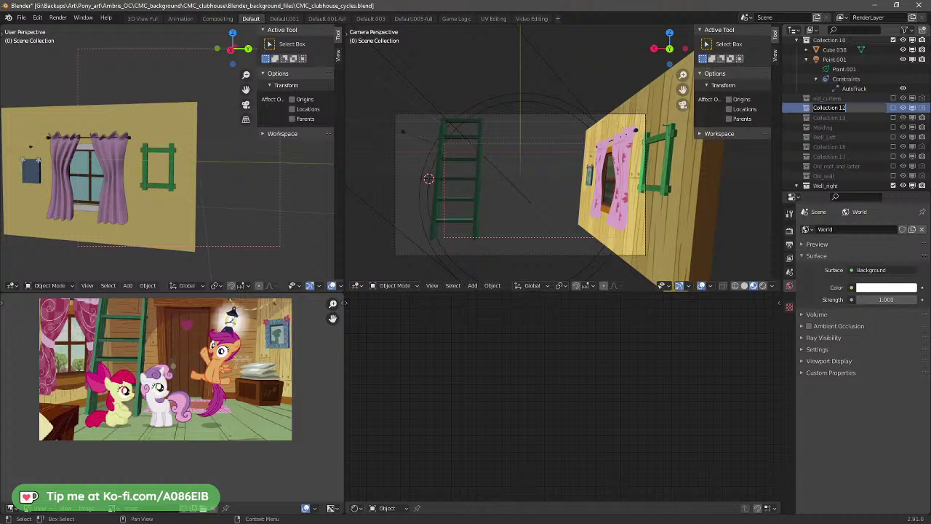
text(bu)
text(cur)
text(tting_tools)
key(Return)
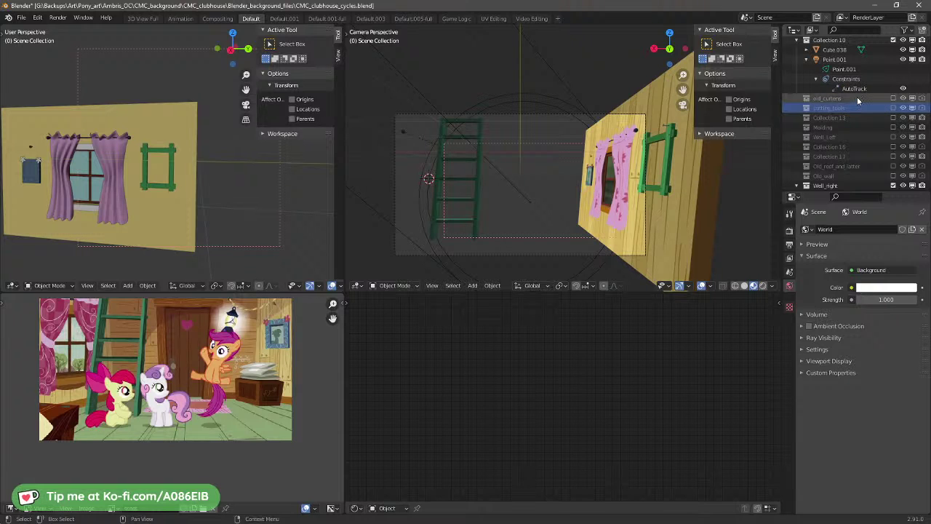
Step: Check what the old curtains collection contains by temporarily including it in the view layer
click(857, 97)
click(894, 99)
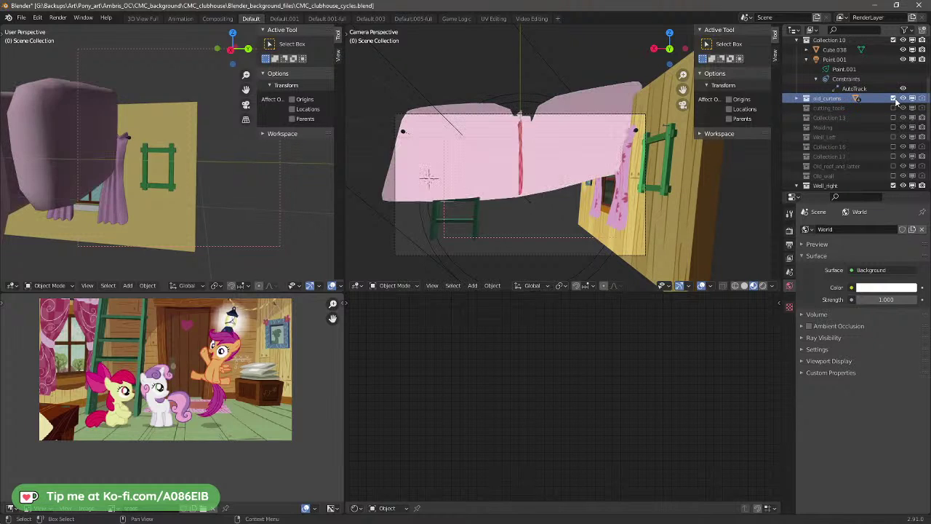
click(894, 98)
scroll(874, 101, up, 4)
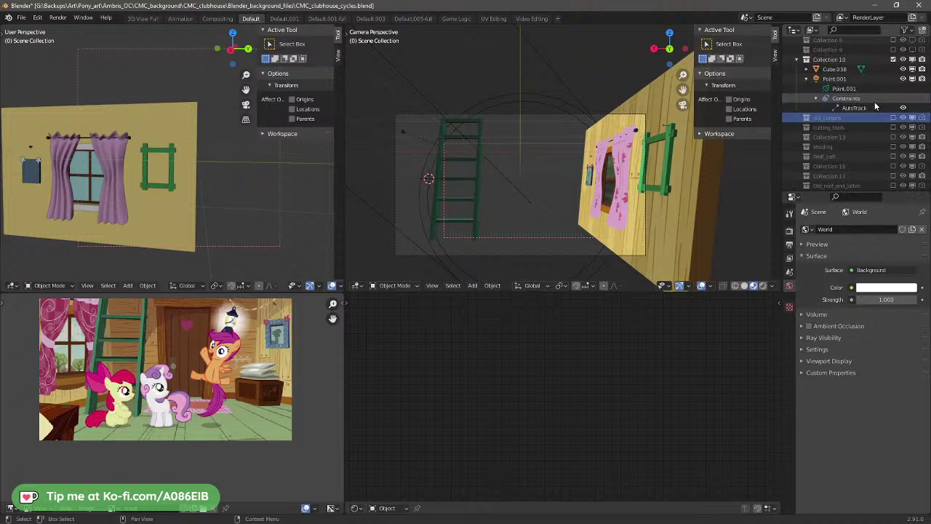
Step: Check Cube.038 and Point.001 in Collection 10, collapse Point.001, and rename the collection Later
click(836, 88)
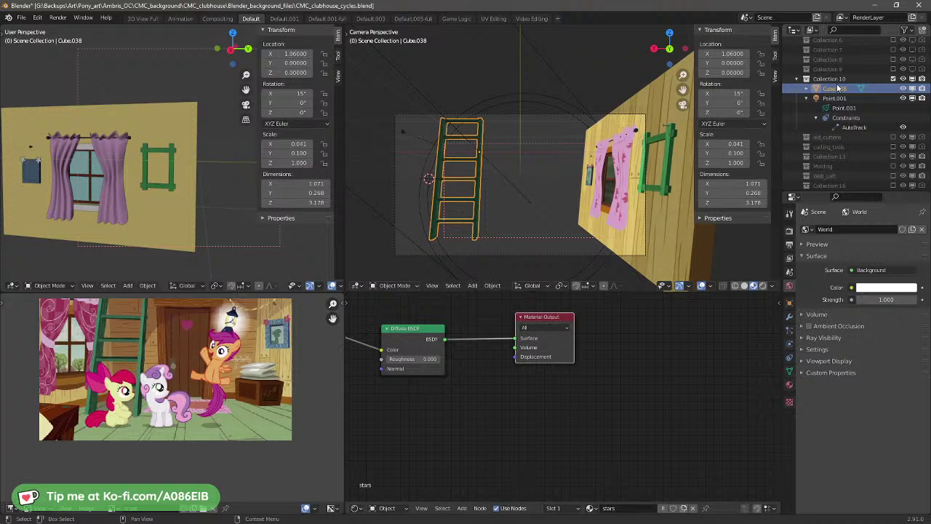
click(835, 98)
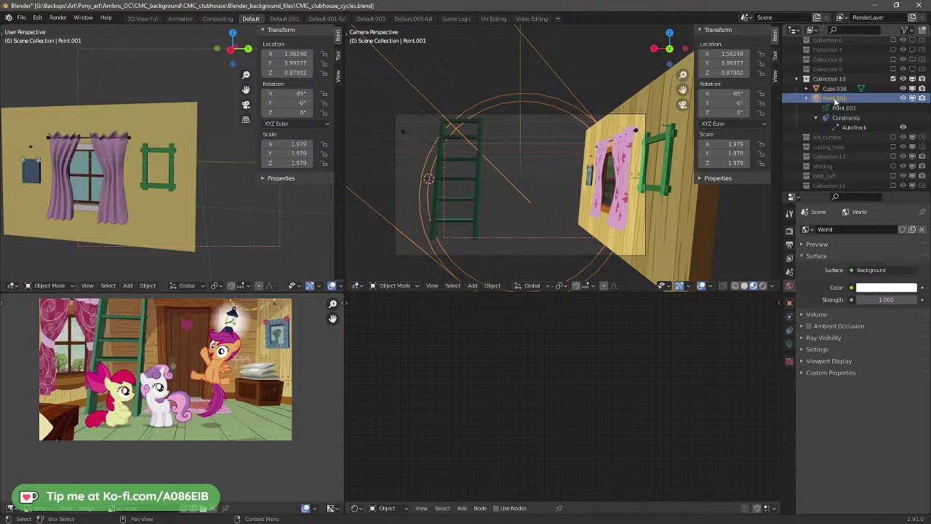
click(809, 102)
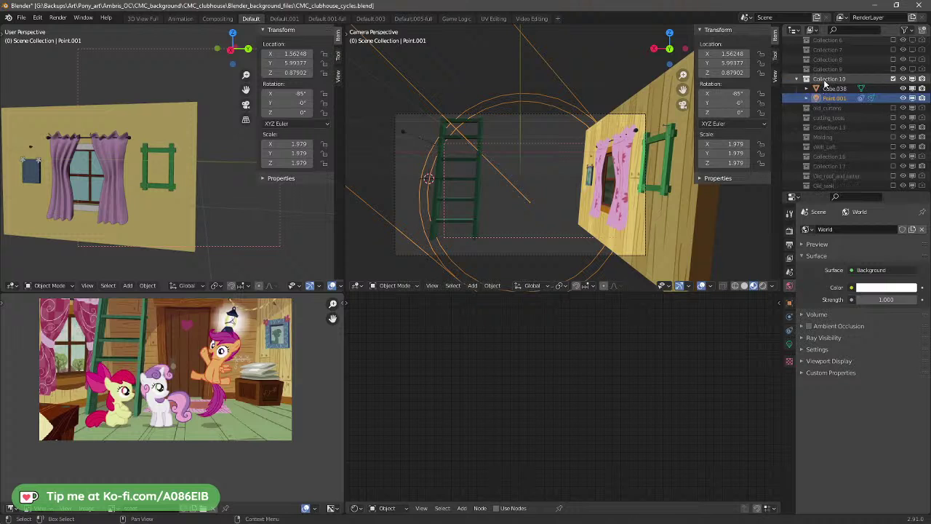
double_click(829, 107)
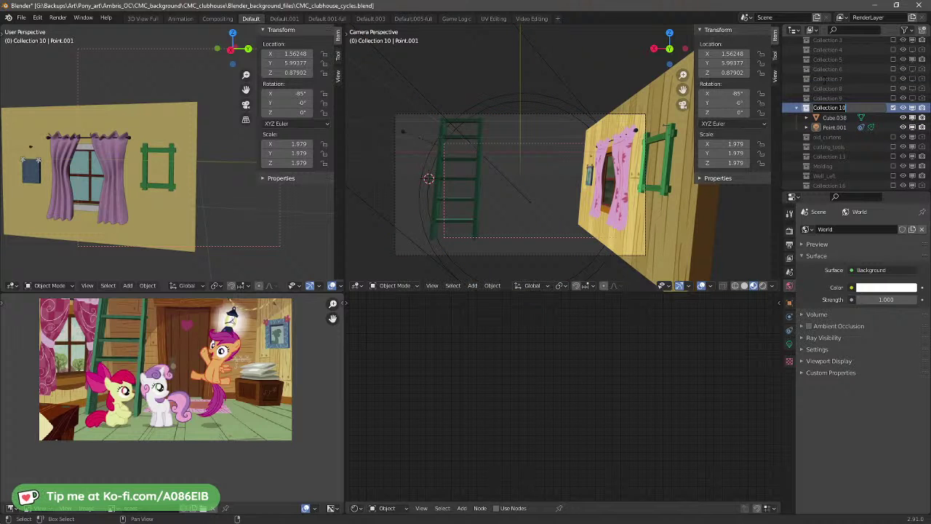
key(BackSpace)
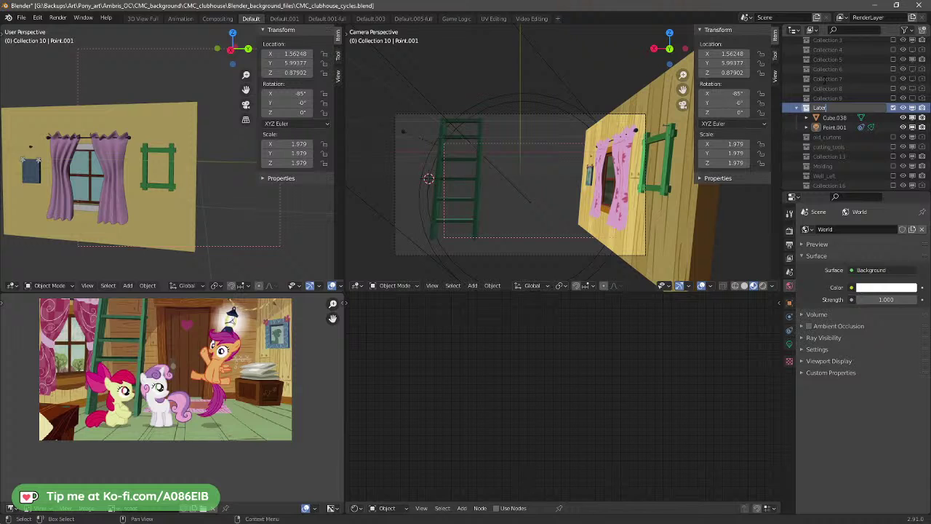
key(Return)
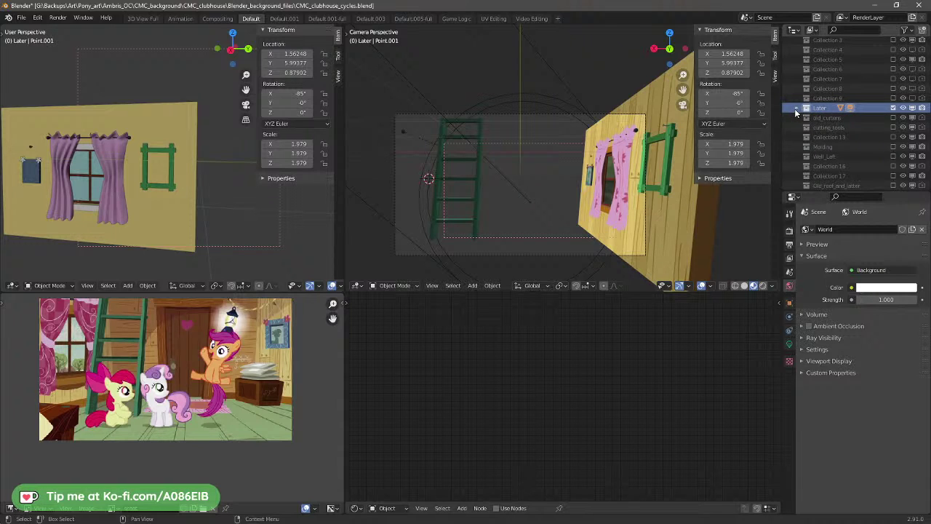
Step: Collapse the Later collection and exclude it from the view layer
click(796, 108)
click(894, 108)
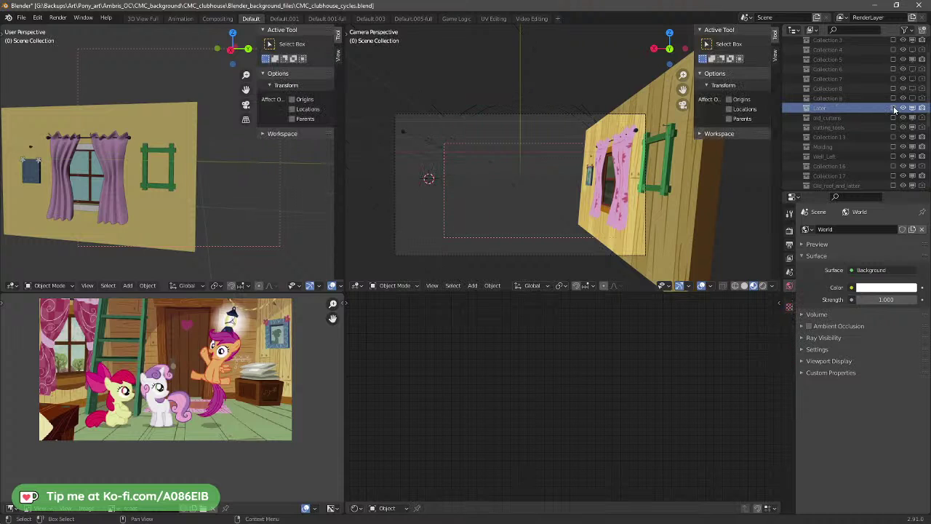
click(894, 108)
click(895, 108)
click(894, 108)
click(894, 109)
Step: Include the Wall_Left collection in the view layer and expand it to show its objects
scroll(880, 120, down, 5)
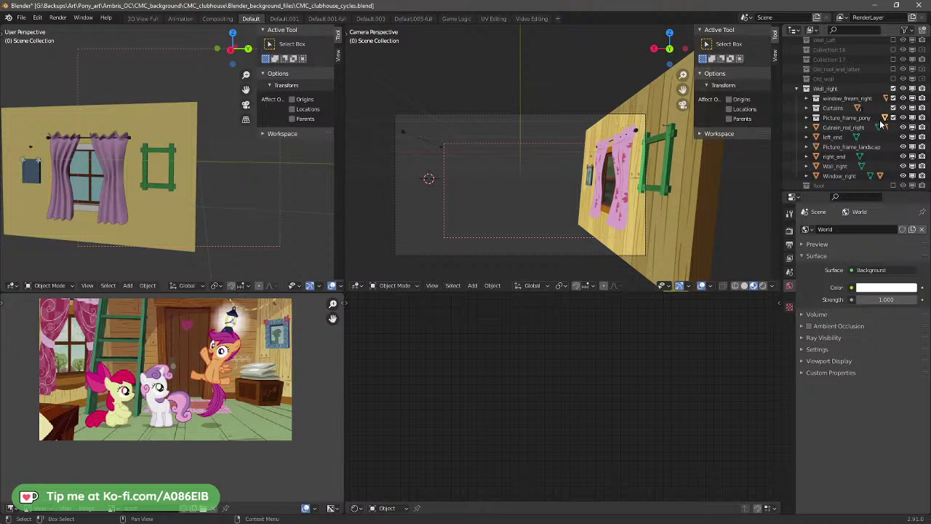
click(866, 123)
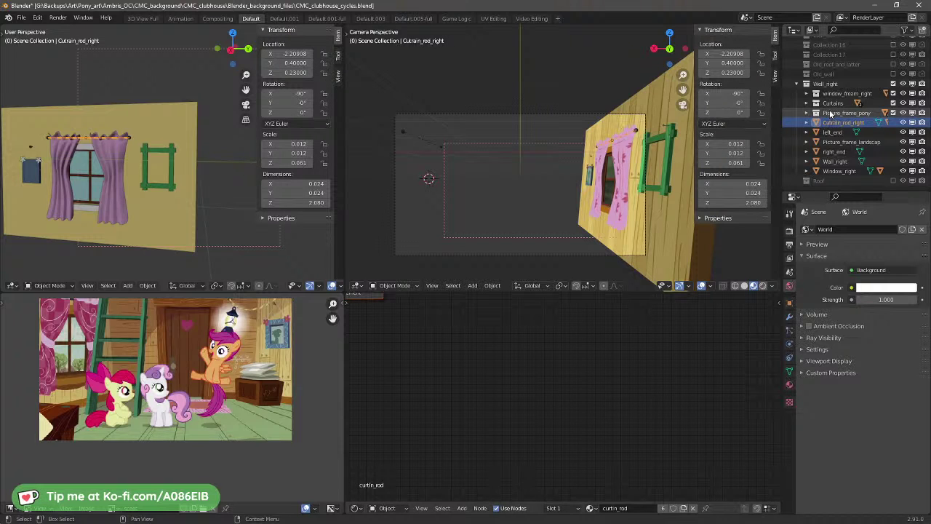
scroll(831, 112, up, 1)
scroll(831, 113, up, 1)
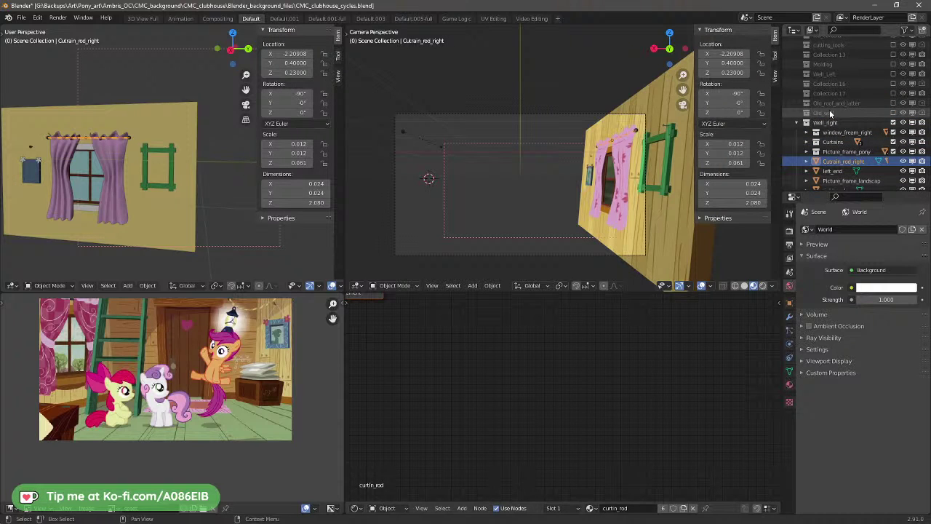
scroll(835, 87, up, 2)
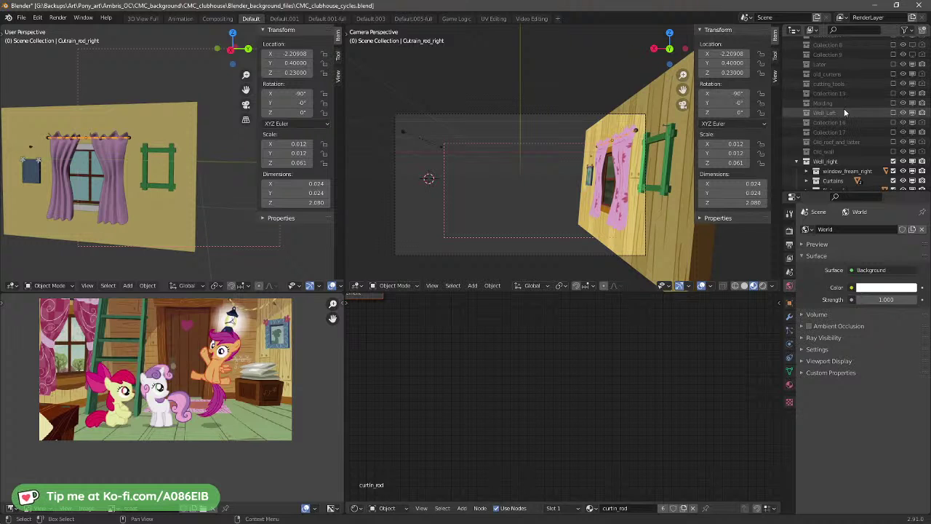
click(844, 111)
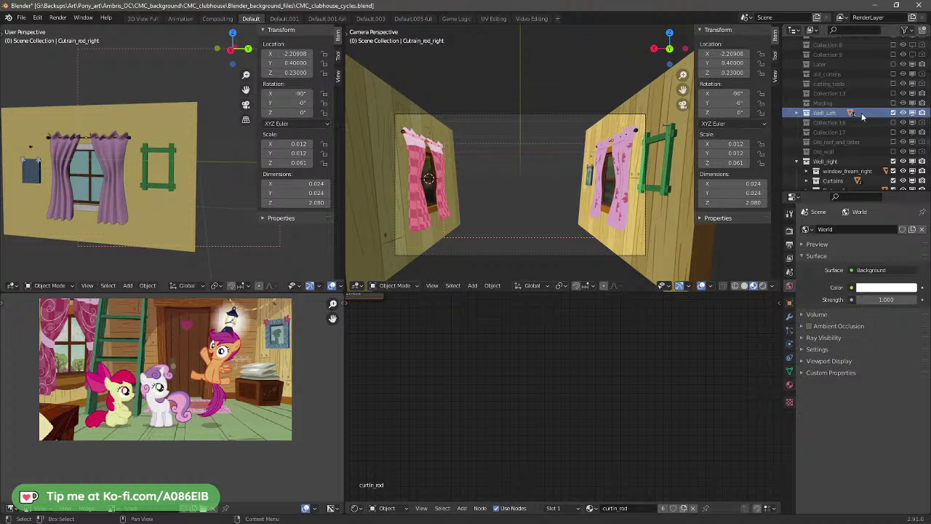
click(798, 113)
scroll(800, 117, down, 4)
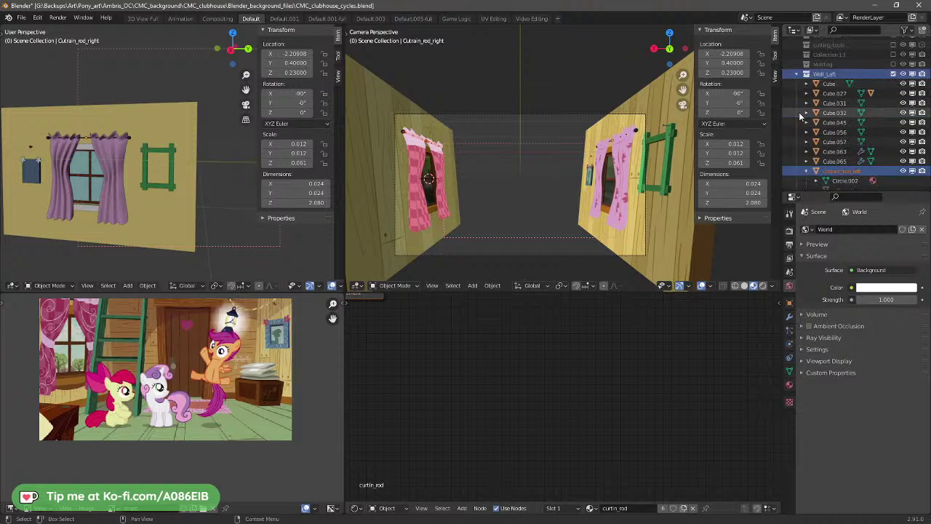
Step: Move left_end, a child of Cutrain_rod_left, from the Wall_right collection to Wall_Left
click(806, 132)
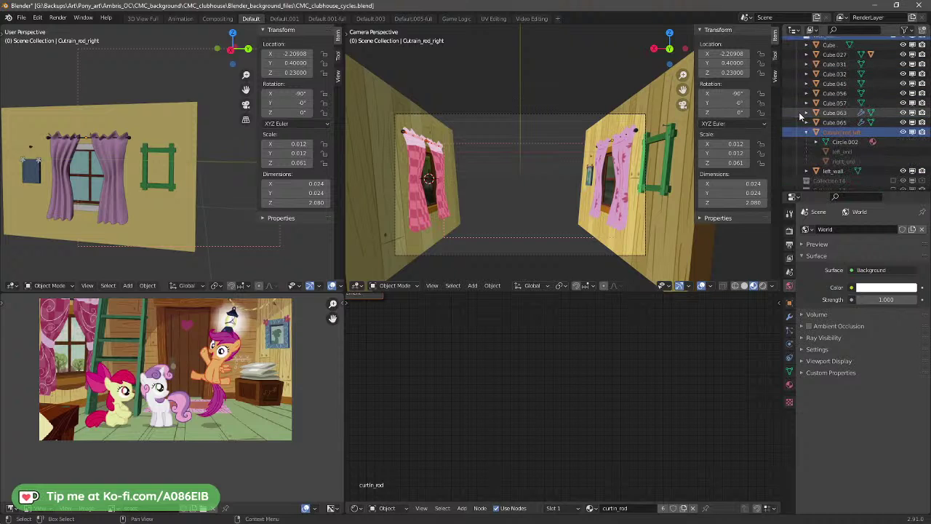
click(844, 152)
click(858, 160)
shift+click(861, 151)
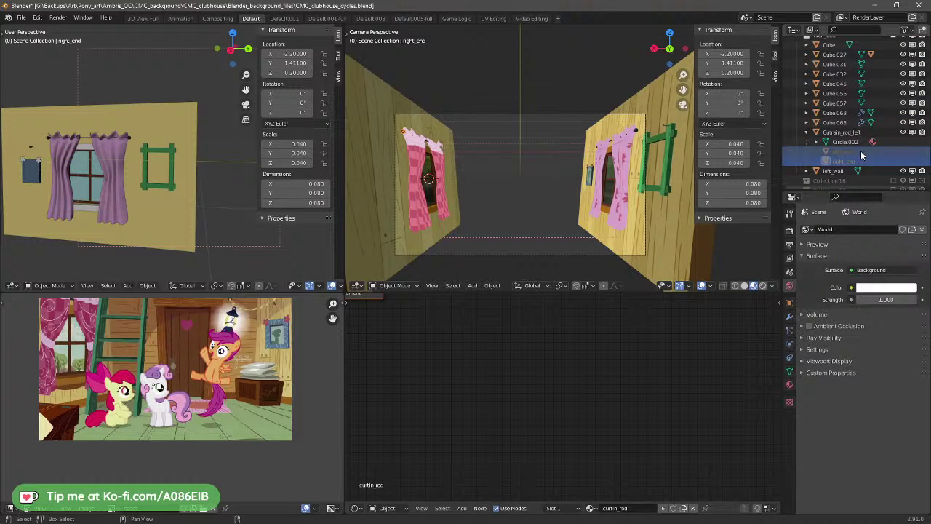
scroll(862, 155, down, 5)
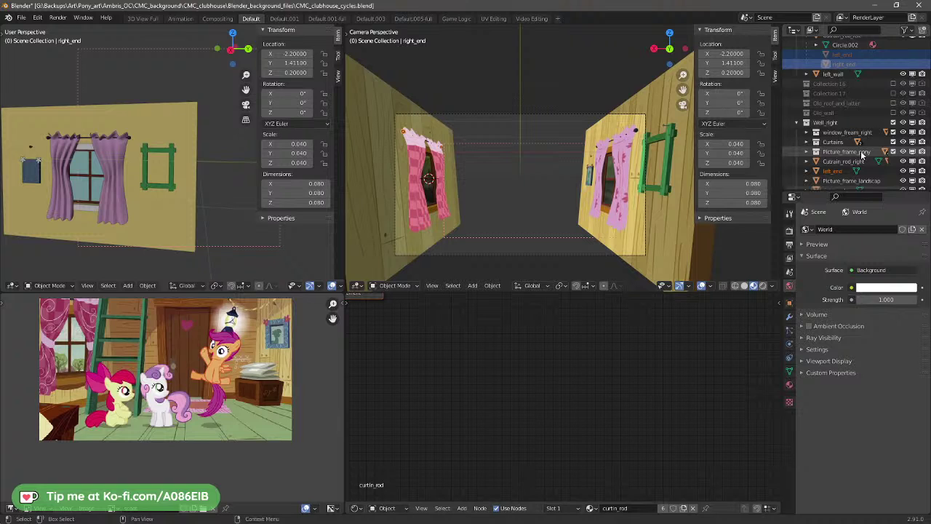
scroll(861, 155, down, 2)
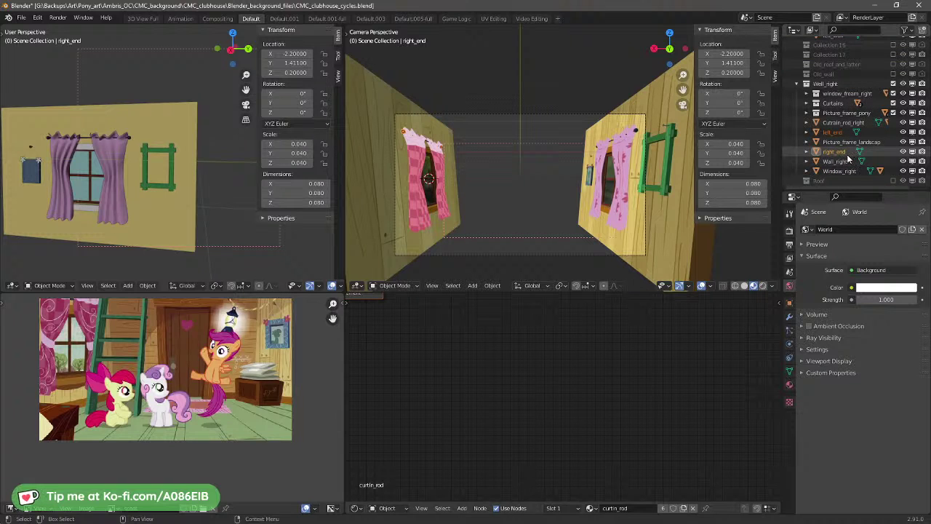
scroll(847, 159, up, 1)
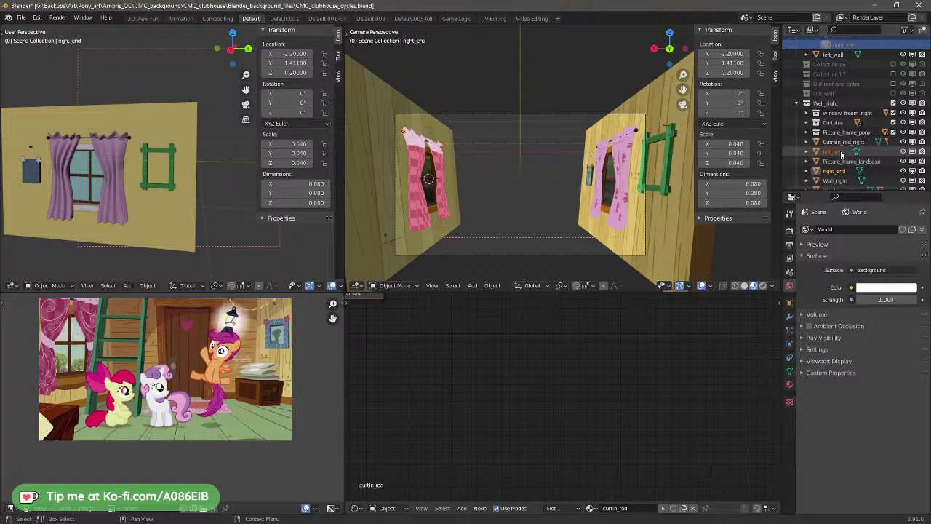
scroll(841, 150, up, 1)
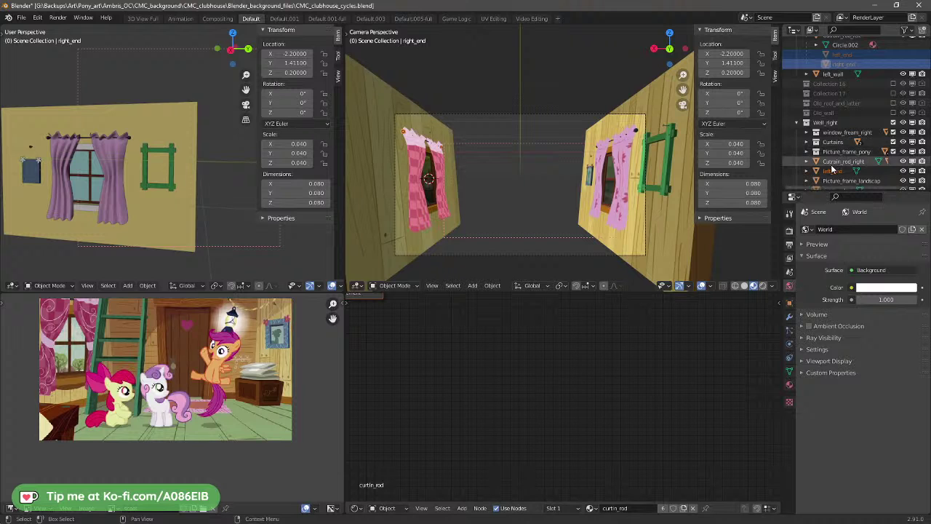
drag(831, 169, 845, 117)
scroll(845, 118, down, 4)
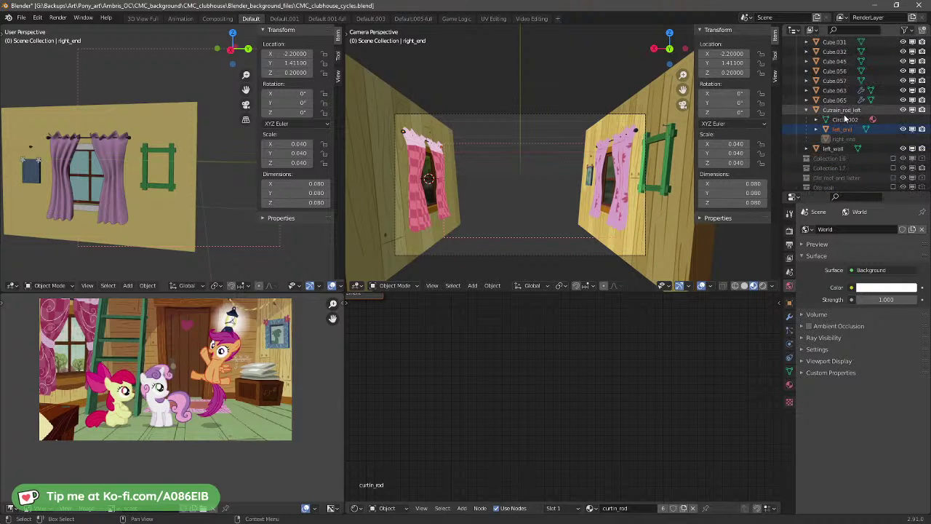
Step: Move right_end, the other child of Cutrain_rod_left, from the Wall_right collection to Wall_Left
click(816, 129)
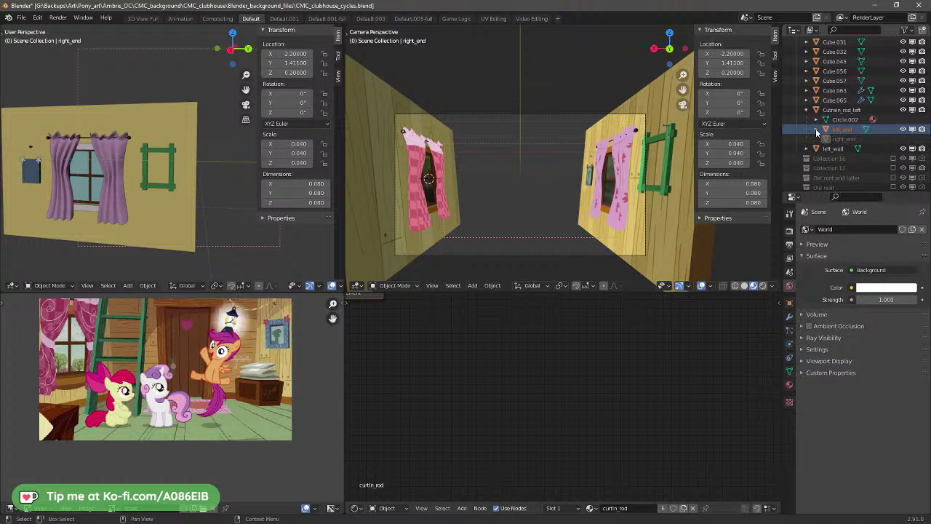
click(842, 138)
drag(842, 139, 850, 46)
scroll(842, 139, down, 5)
scroll(837, 152, up, 2)
scroll(850, 42, up, 4)
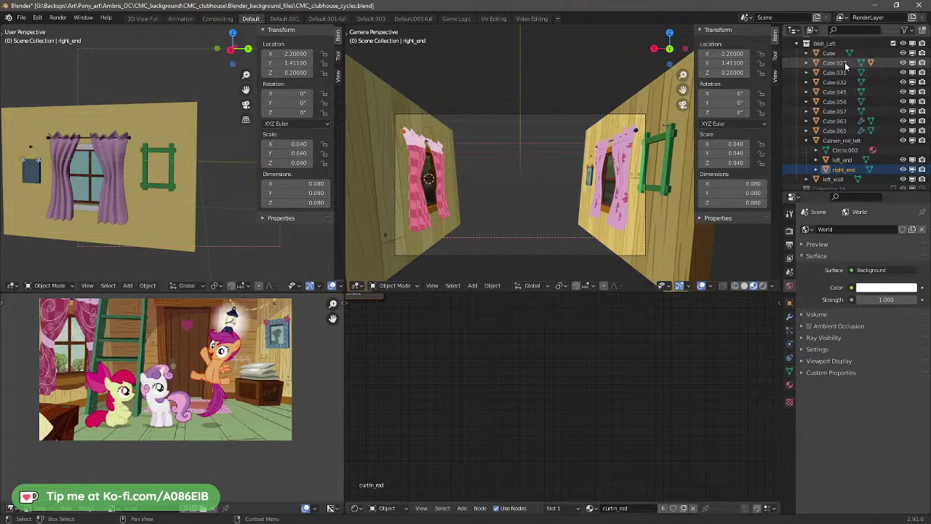
Step: Collapse the Wall_Left and Wall_right collections and exclude both from the view layer
click(804, 43)
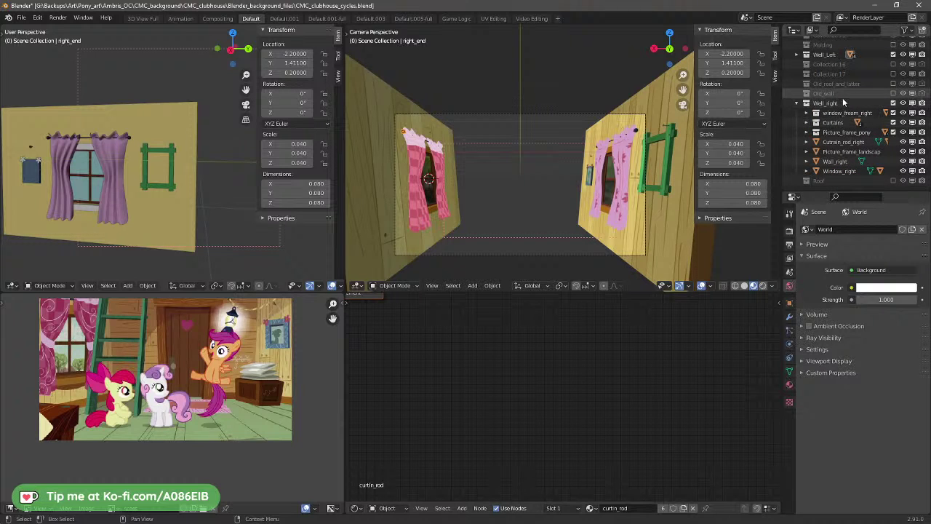
click(797, 103)
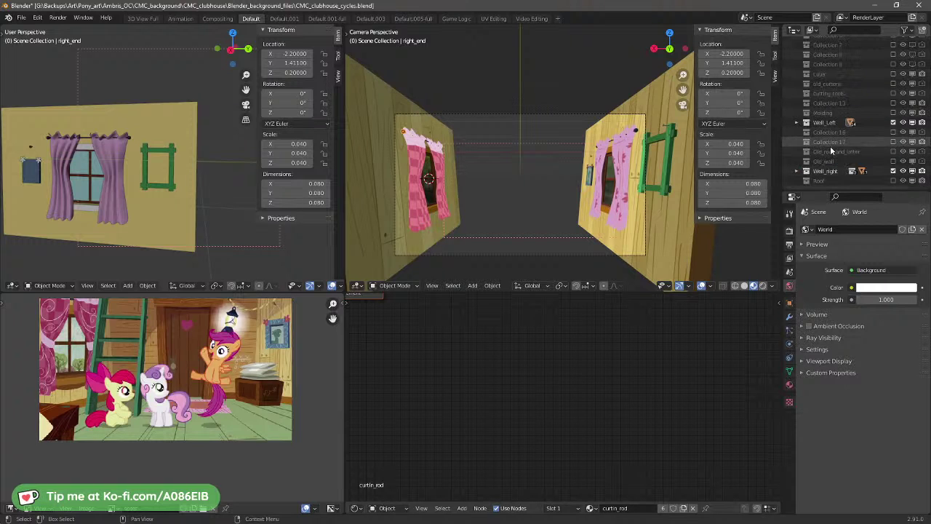
click(894, 170)
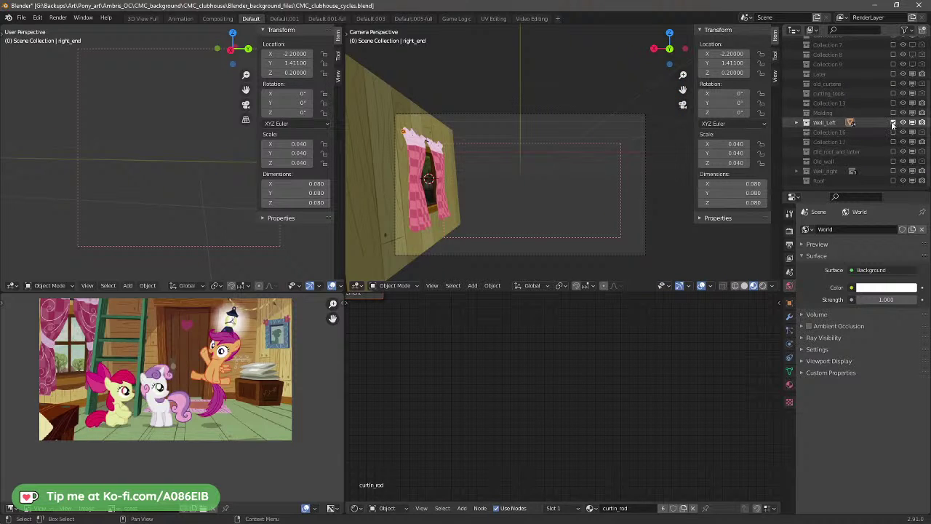
click(894, 124)
Step: Check the contents of Collection 13, cutting_tools, the old curtains collection and Later by temporarily including each in the view layer
click(893, 103)
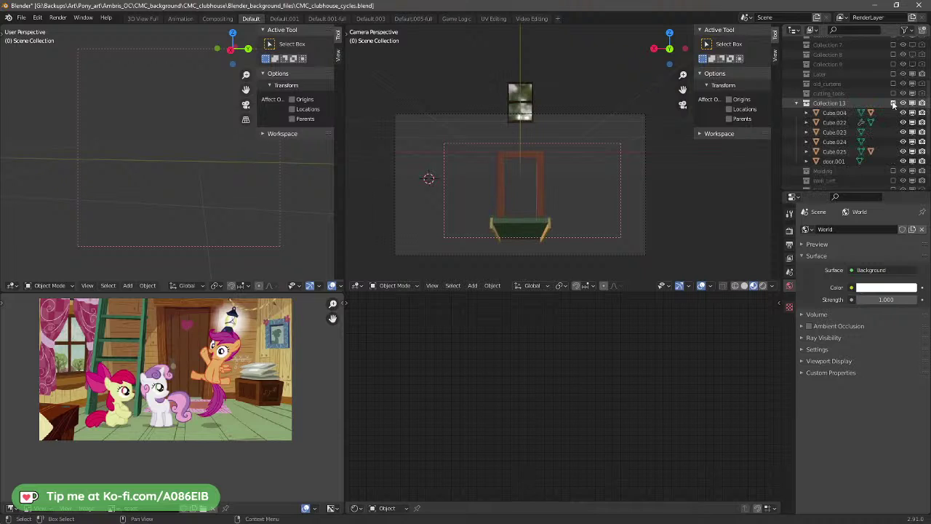
click(894, 104)
click(894, 93)
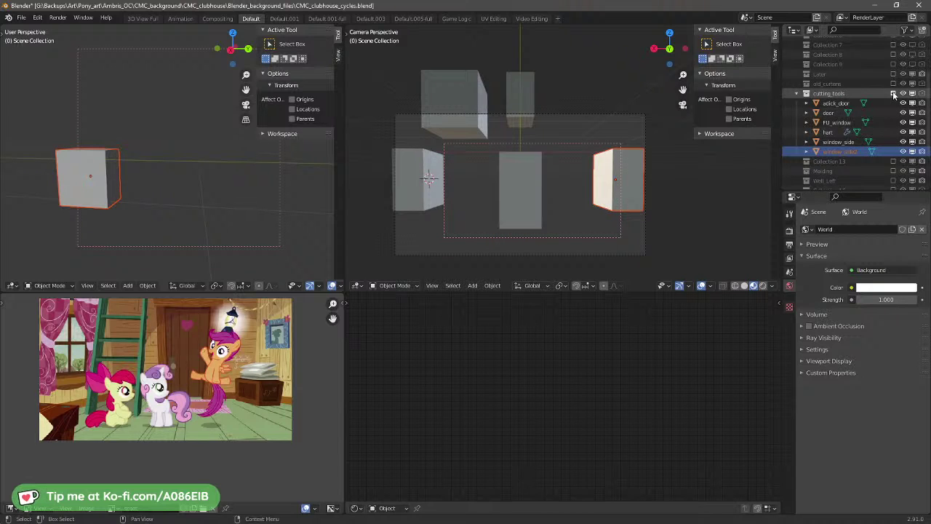
click(893, 93)
click(894, 84)
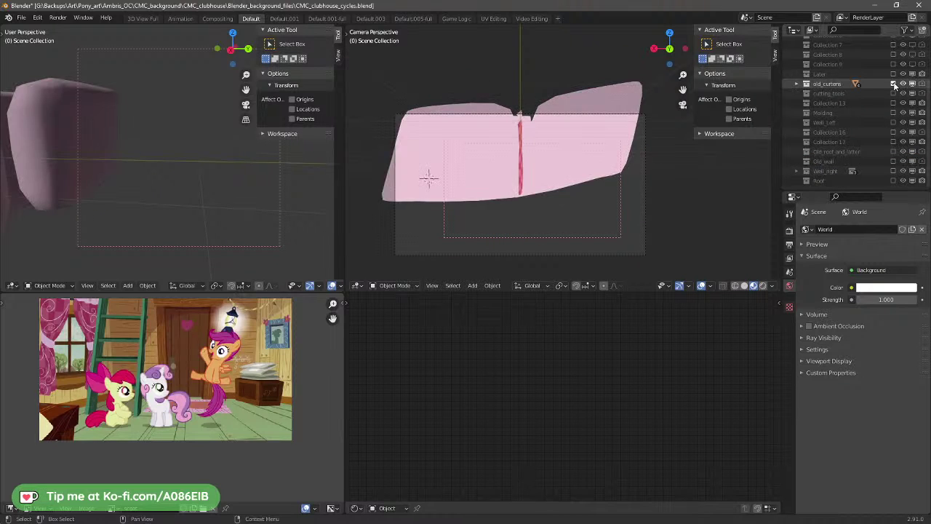
click(893, 84)
click(894, 74)
click(893, 74)
Step: Include Collection 9 in the view layer and enable it in viewports to examine its curve from above
click(894, 64)
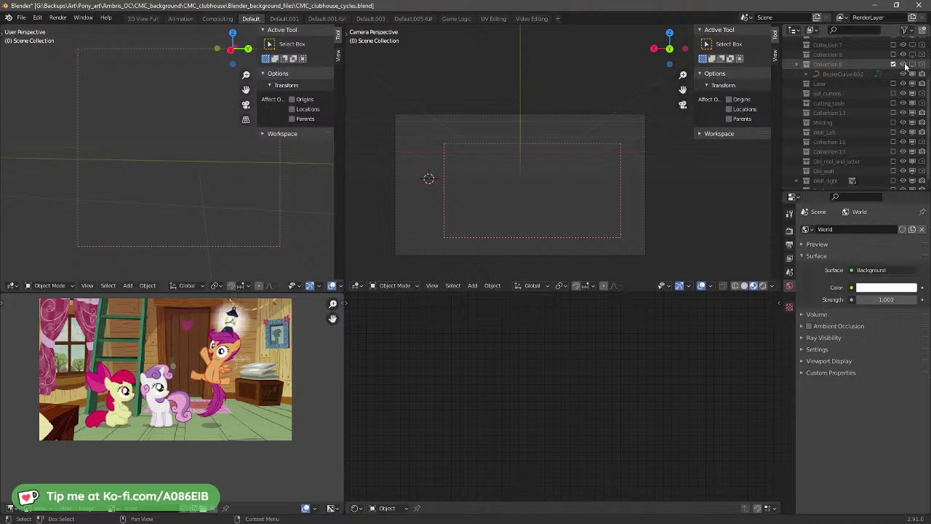
click(913, 64)
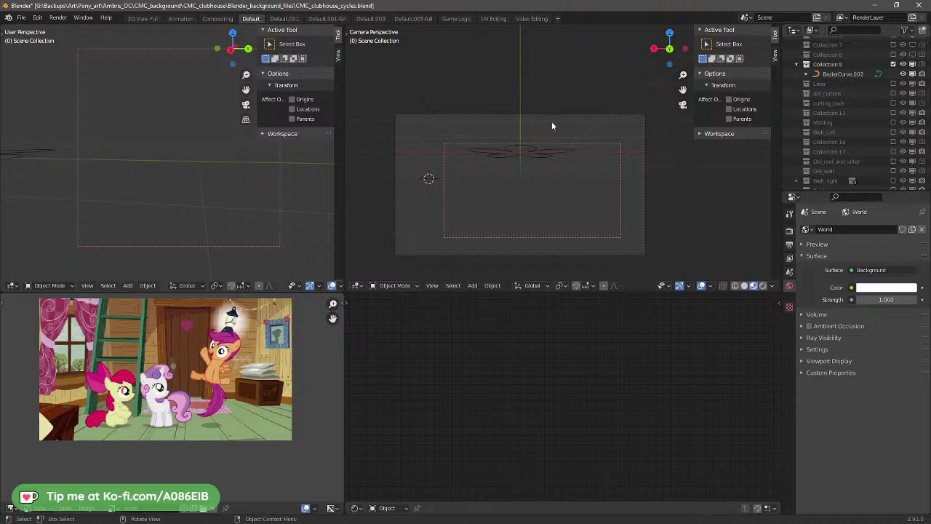
middle_drag(102, 163, 194, 140)
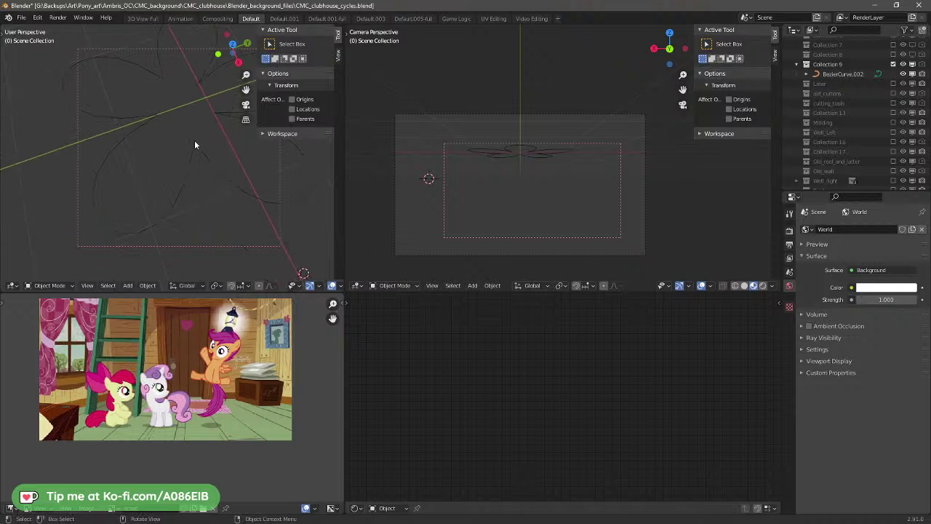
Step: Examine several inner control points of the flower-shaped BezierCurve.002 in Edit Mode, test-grabbing them without keeping any move
click(196, 142)
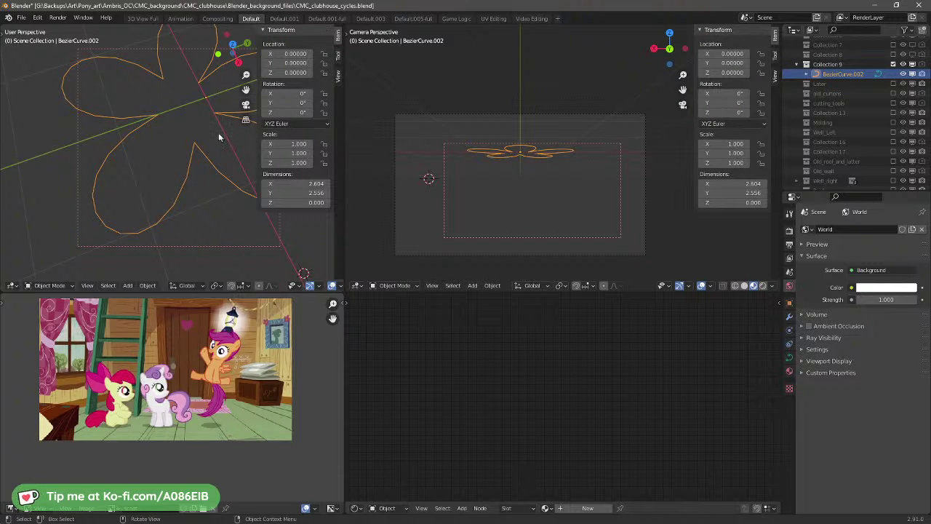
key(Tab)
right_click(200, 143)
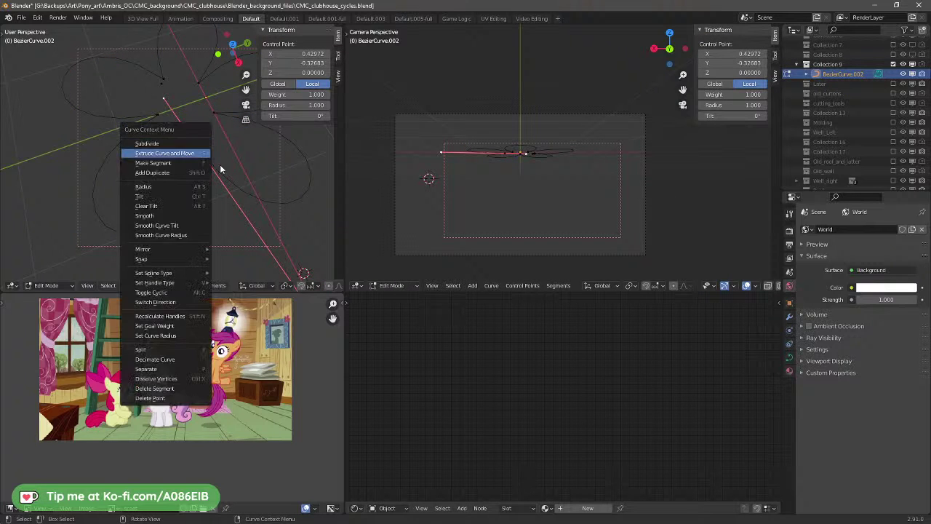
click(167, 148)
click(194, 140)
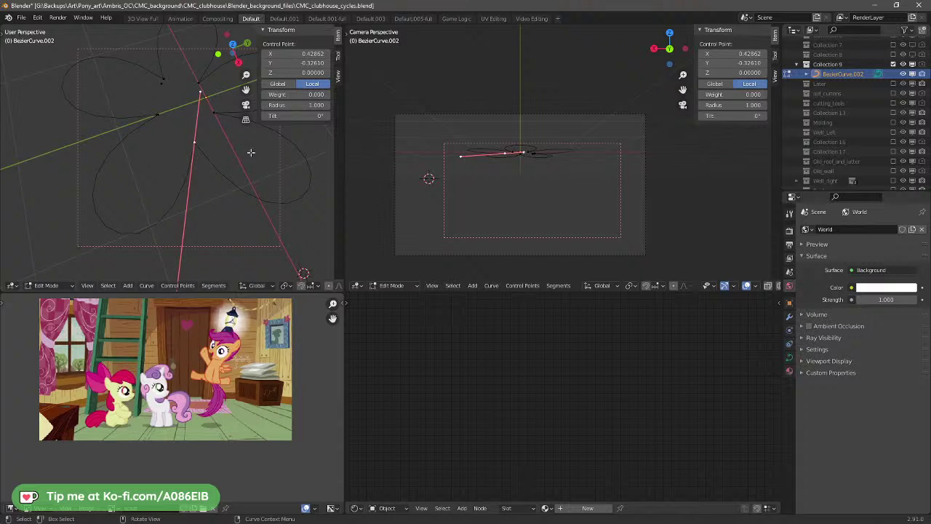
key(g)
right_click(261, 175)
middle_drag(256, 185, 216, 201)
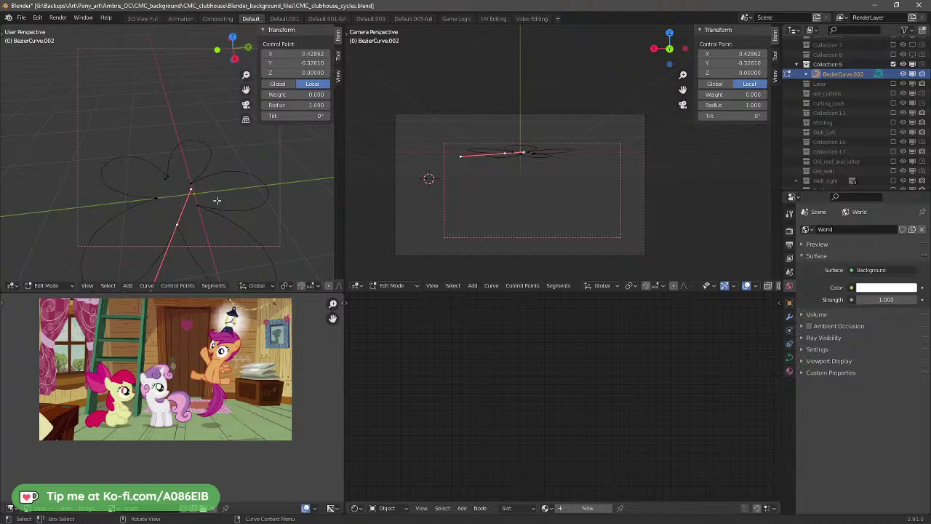
click(203, 201)
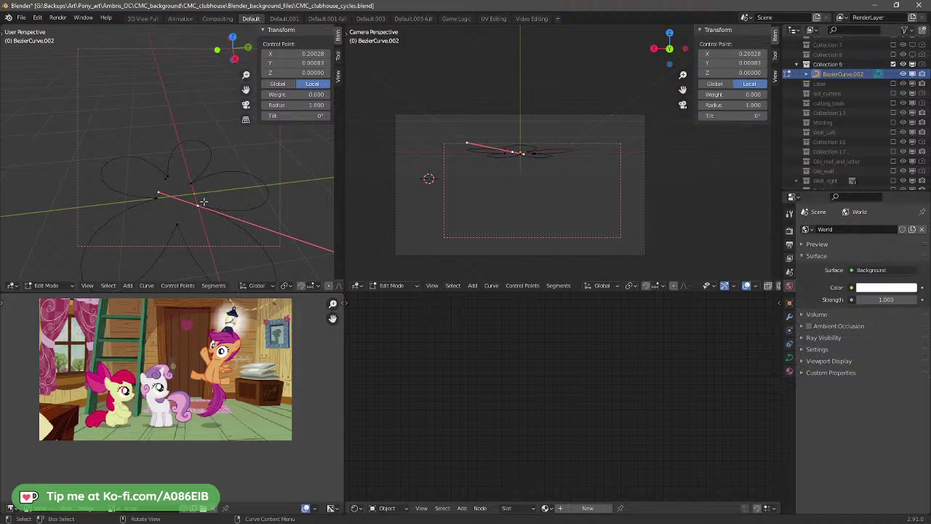
key(g)
right_click(240, 213)
Step: Collapse Collection 9 and exclude it from the view layer, and temporarily include Collection 8 to check its contents
click(797, 64)
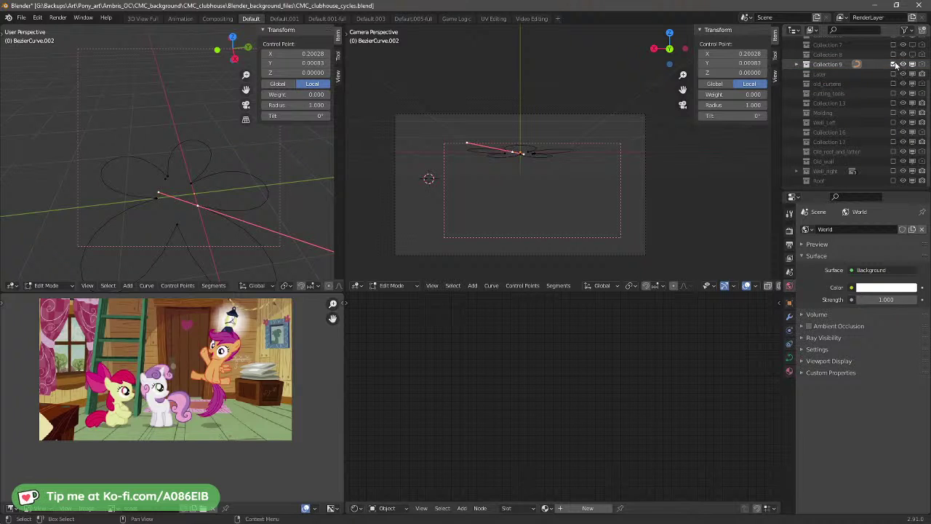
click(894, 64)
click(854, 57)
click(894, 56)
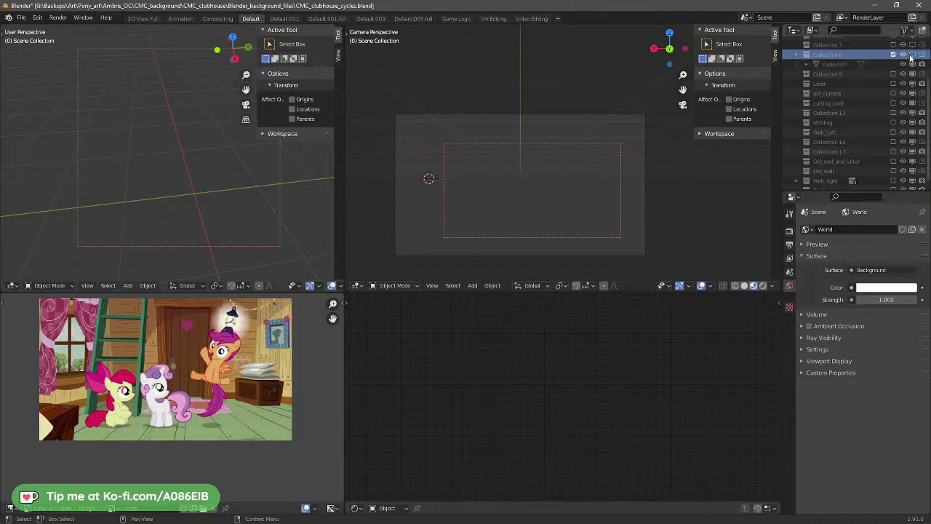
click(911, 56)
click(912, 56)
click(894, 55)
Step: Check the contents of Collection 7 and Collection 6 by temporarily including each in the view layer and enabling it in viewports
scroll(847, 85, up, 1)
scroll(847, 86, up, 2)
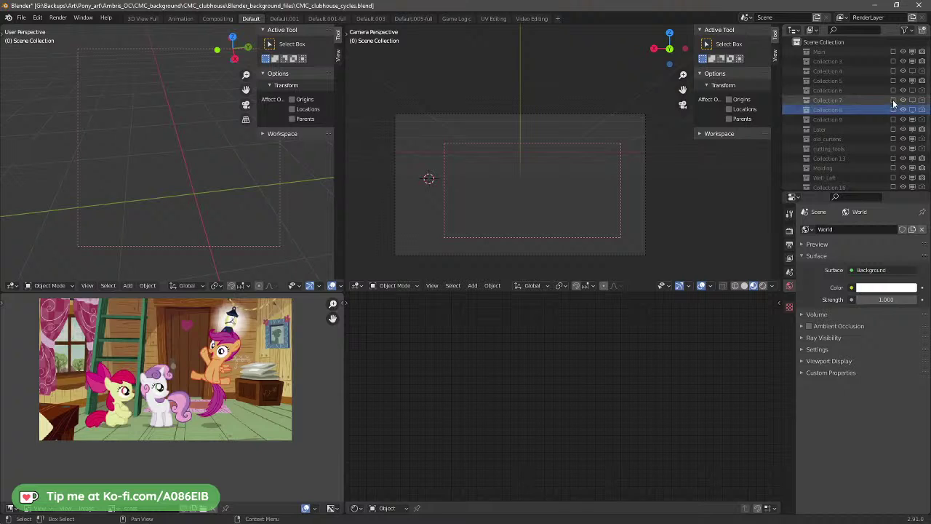
click(894, 100)
click(908, 103)
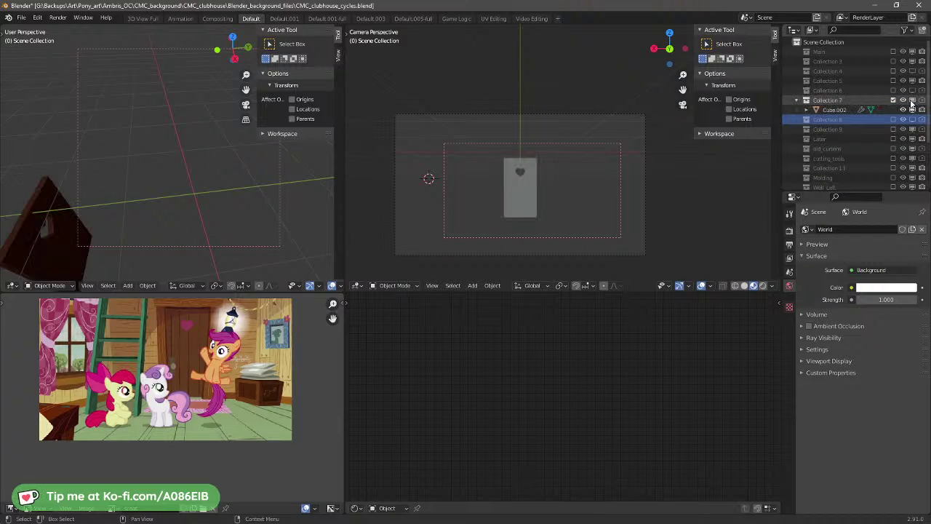
click(906, 104)
click(894, 100)
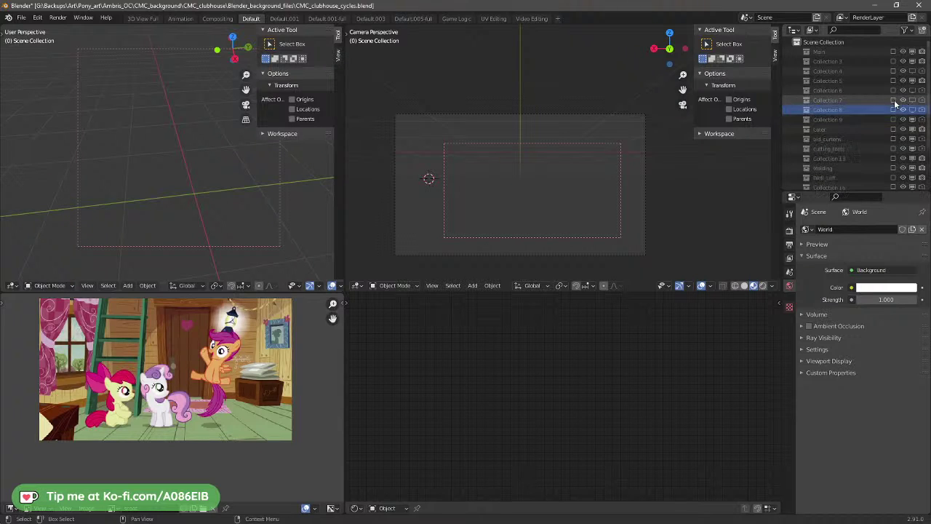
click(894, 91)
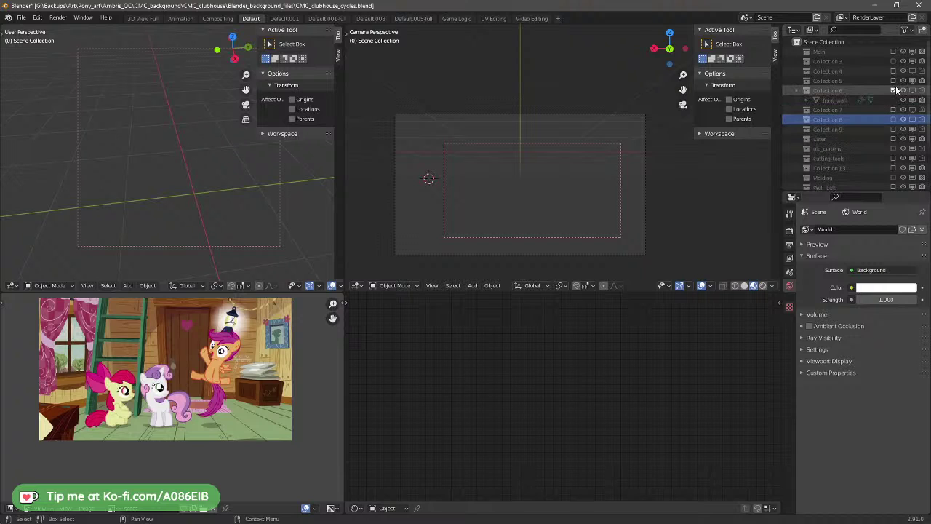
click(912, 91)
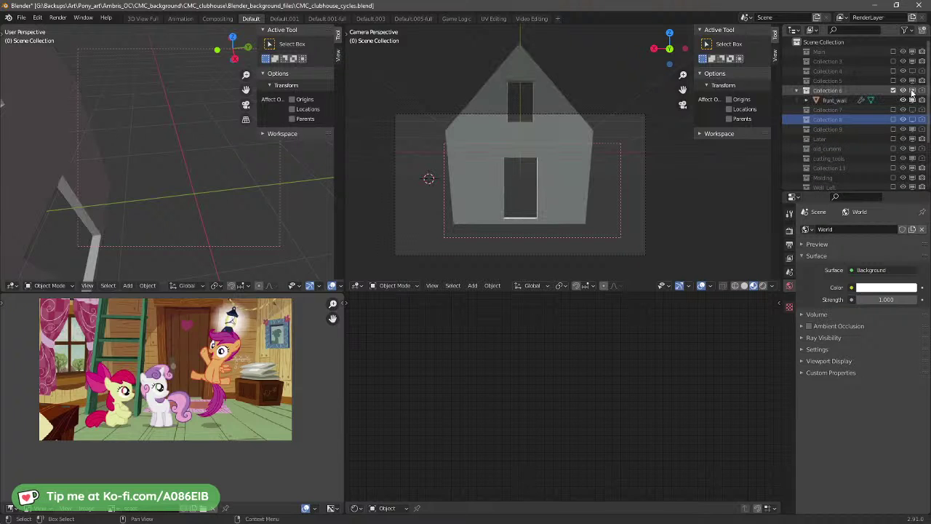
click(912, 91)
click(894, 91)
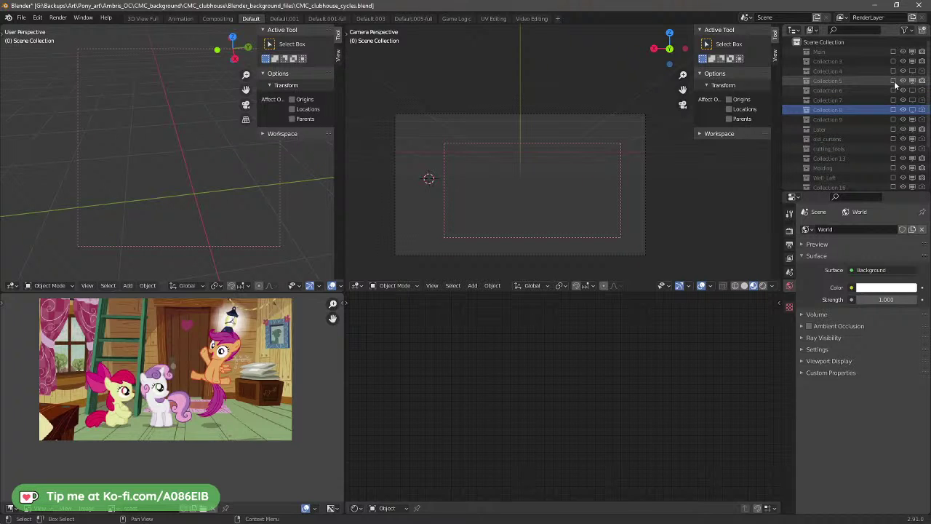
Step: Include Collection 5 in the view layer and delete the red undefined nodes from the wooden chest's Material.010
click(894, 80)
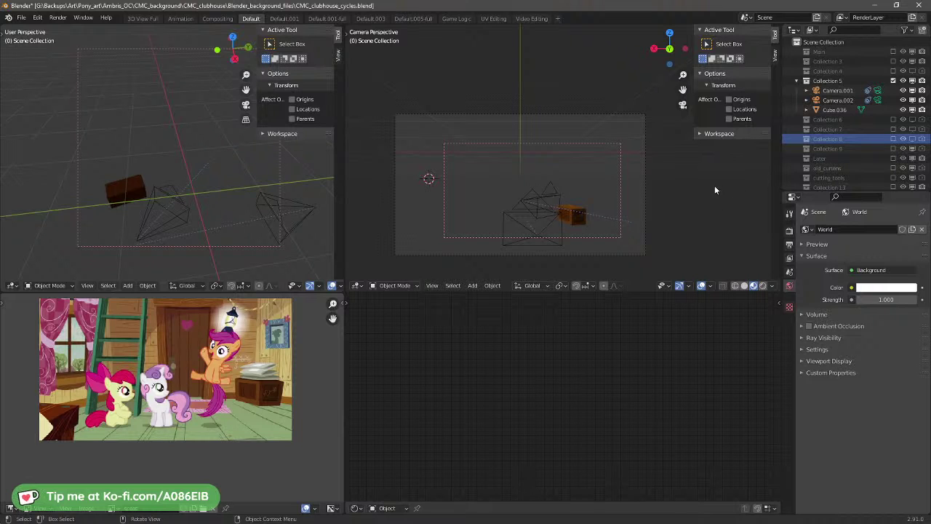
click(574, 221)
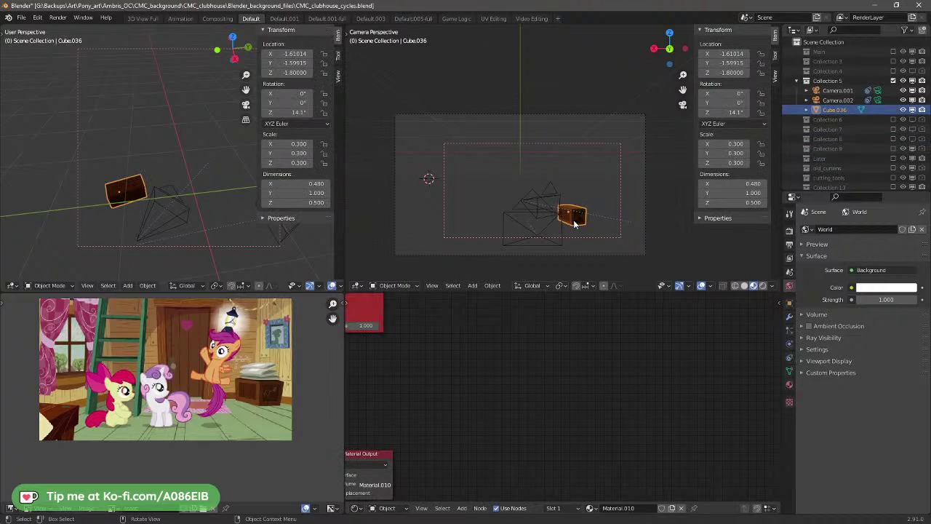
scroll(538, 388, down, 3)
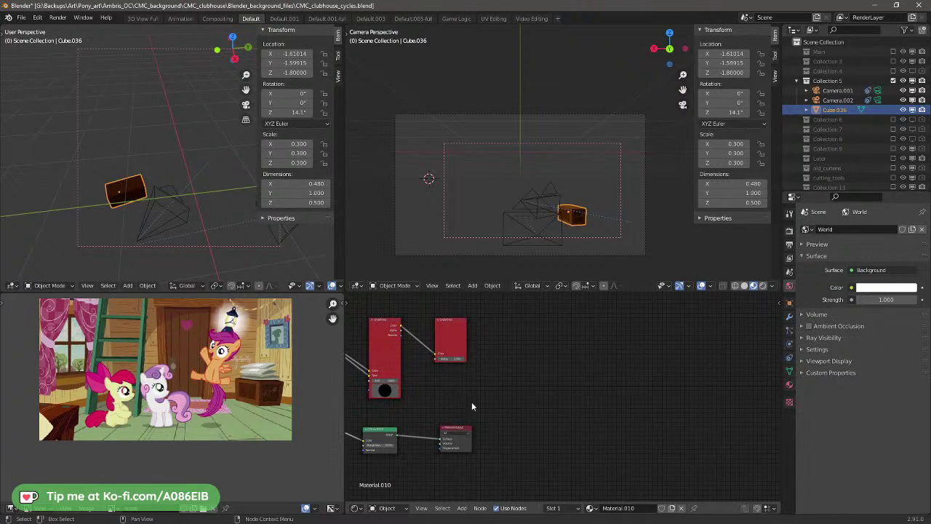
middle_drag(472, 402, 615, 387)
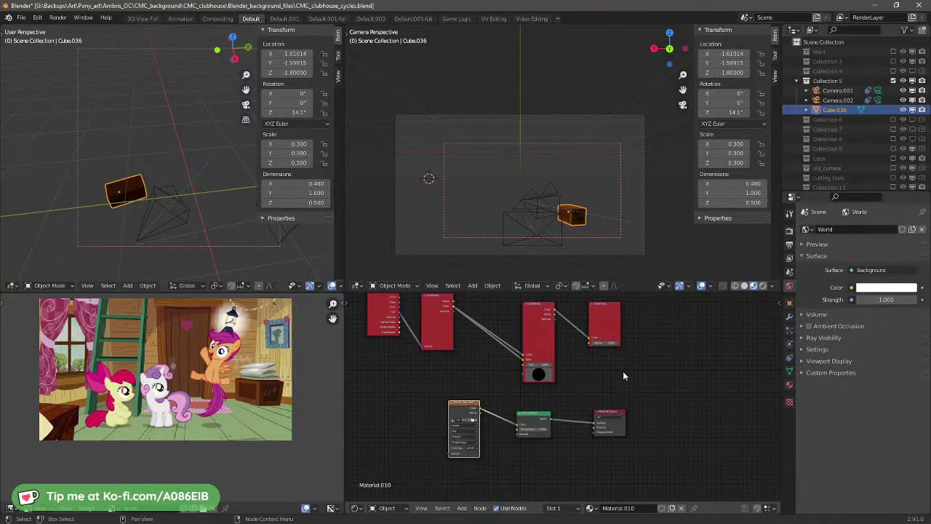
drag(617, 379, 483, 357)
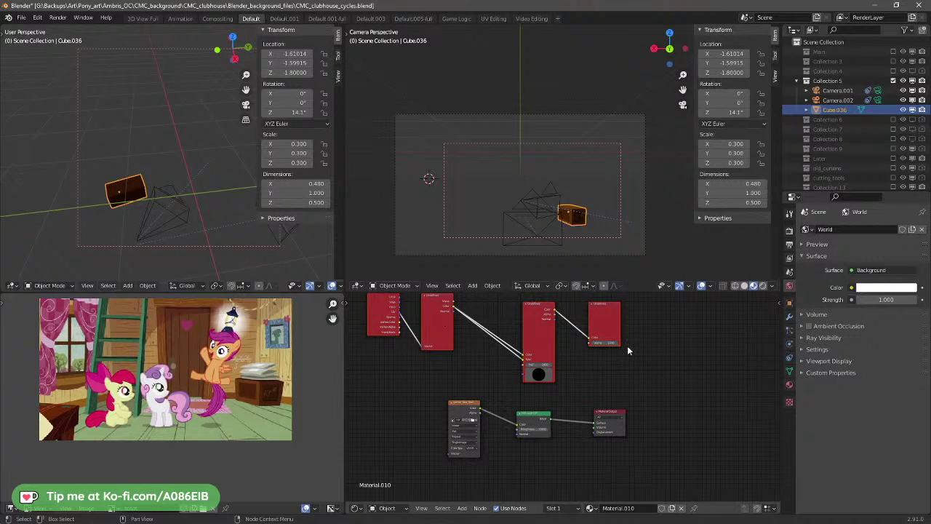
key(x)
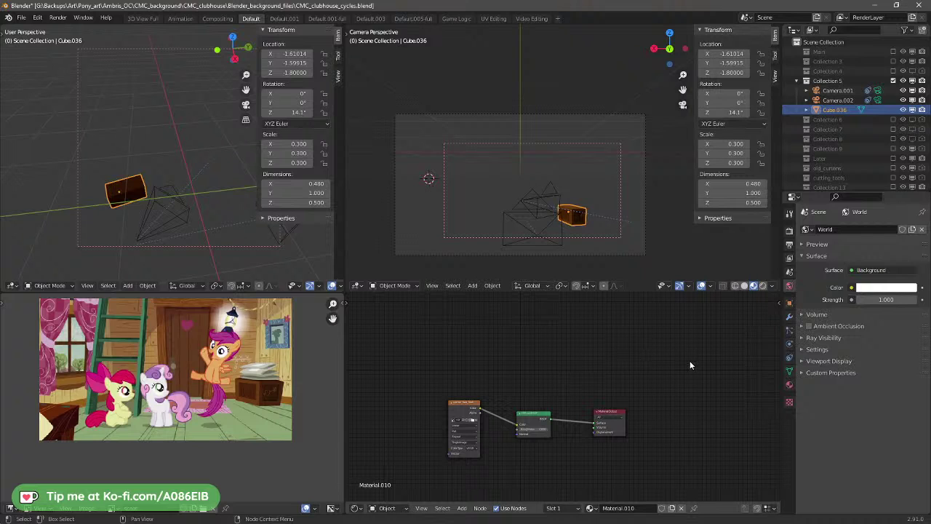
Step: Rename Collection 5 as woodchest_incorner
click(839, 81)
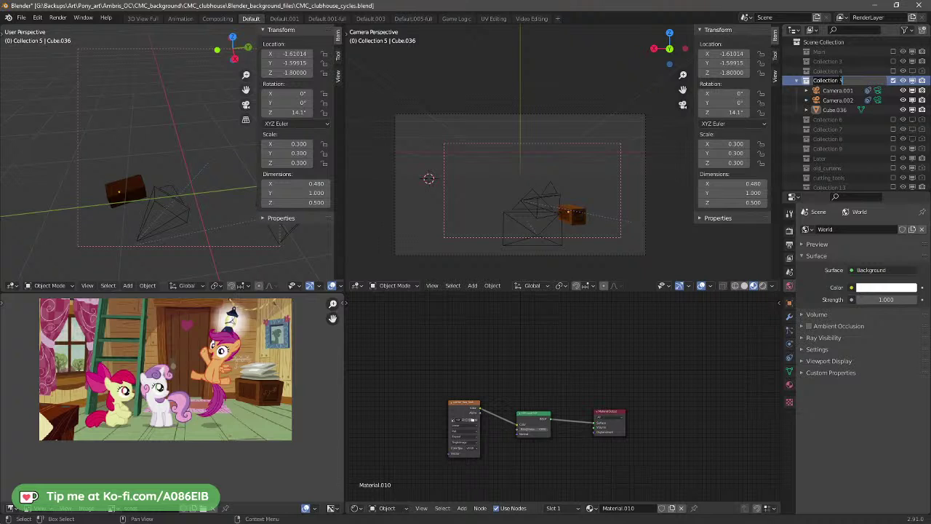
text(chest)
text(d)
text(chest_income)
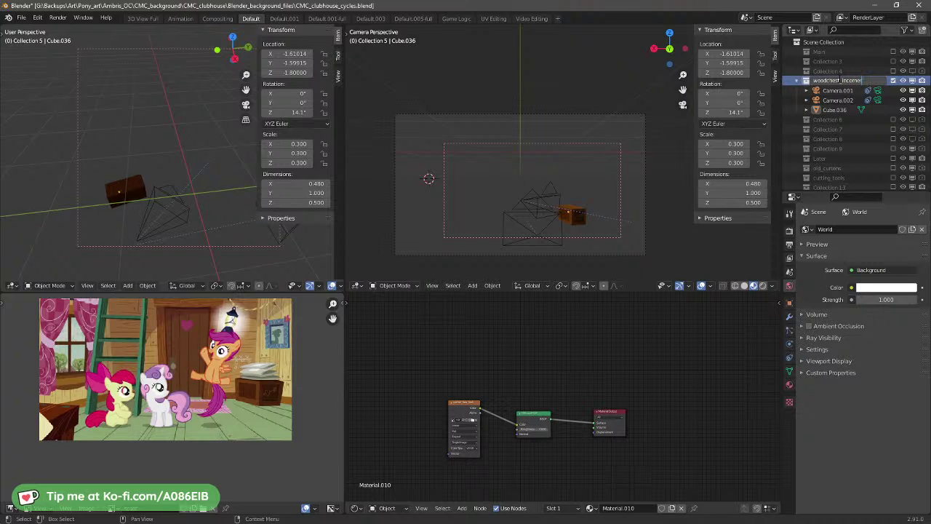
key(Return)
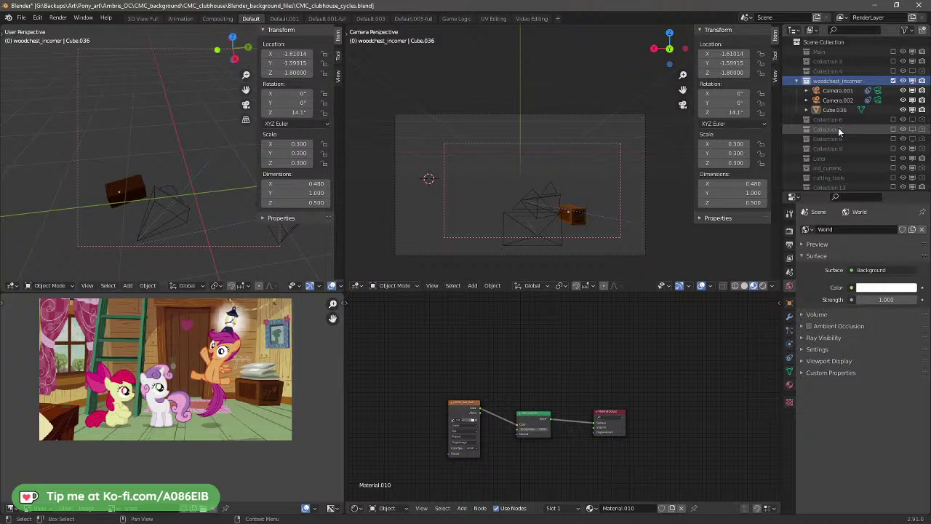
Step: Examine the AutoTrack and AutoTrack.001 constraints of Camera.002 in the woodchest_incorner collection by toggling AutoTrack.001's visibility
click(837, 101)
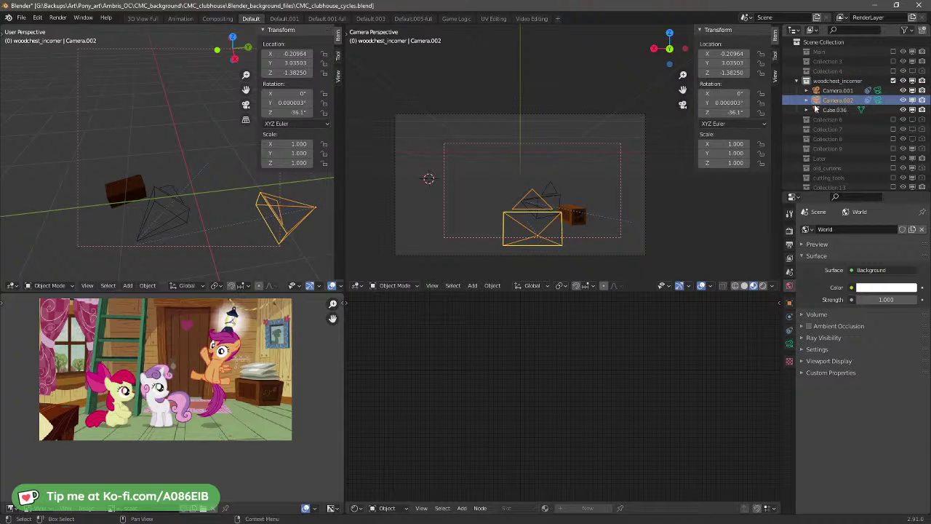
click(808, 104)
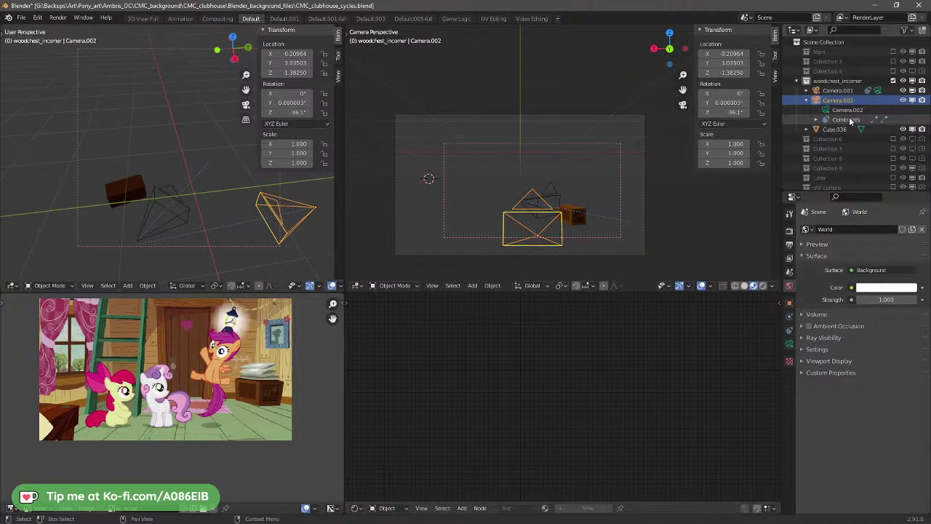
click(835, 120)
click(817, 120)
click(895, 129)
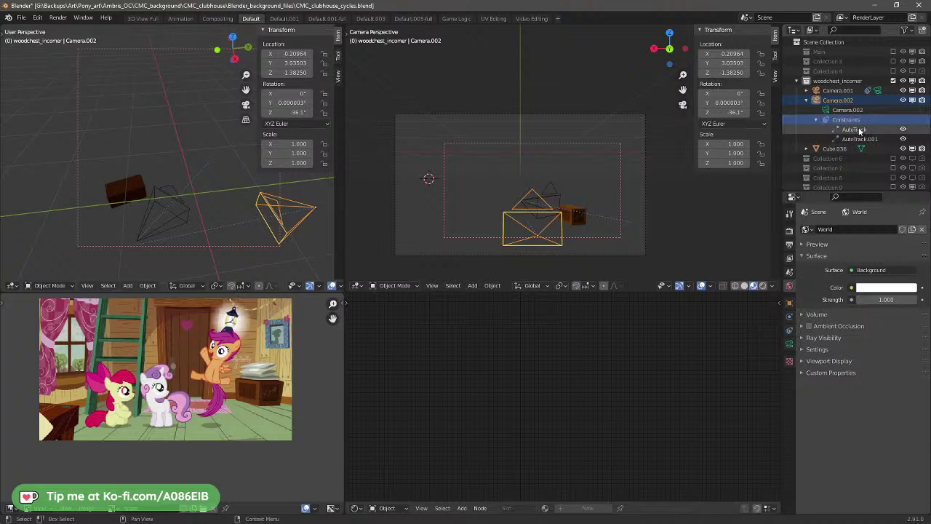
click(903, 139)
click(903, 139)
click(903, 139)
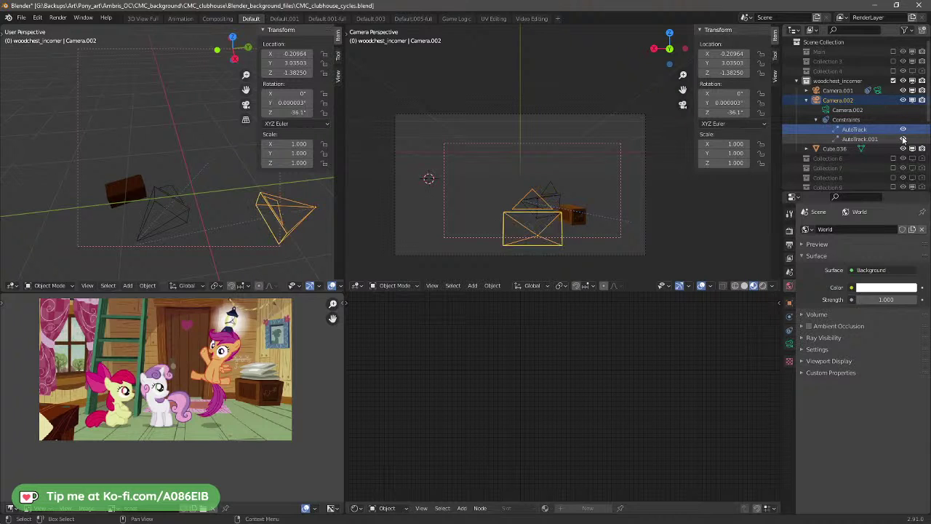
click(903, 139)
click(903, 139)
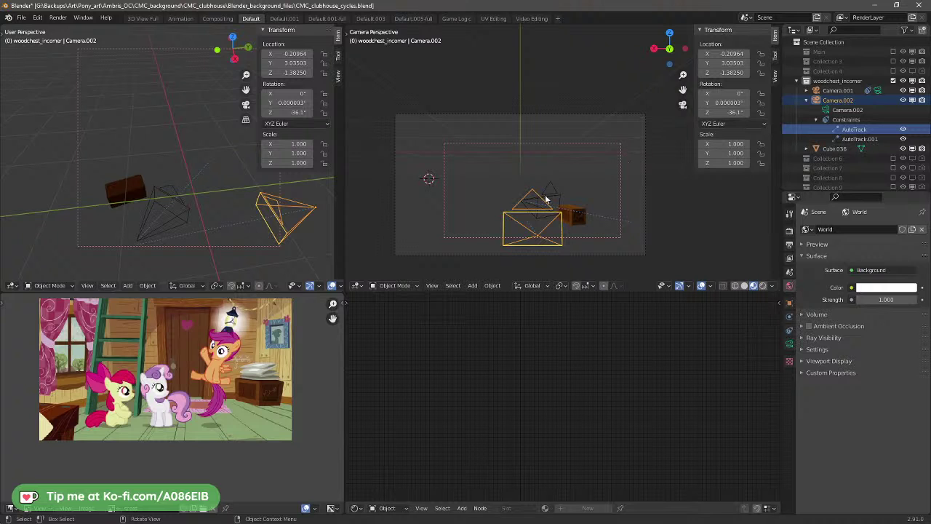
Step: Try moving Camera.002 and Camera.001 to test how they respond to their constraints
key(g)
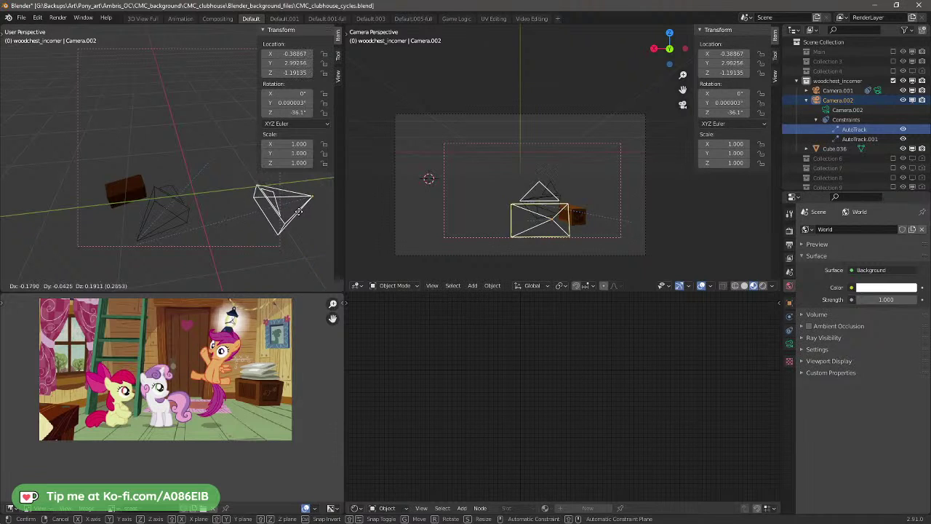
click(299, 211)
click(156, 214)
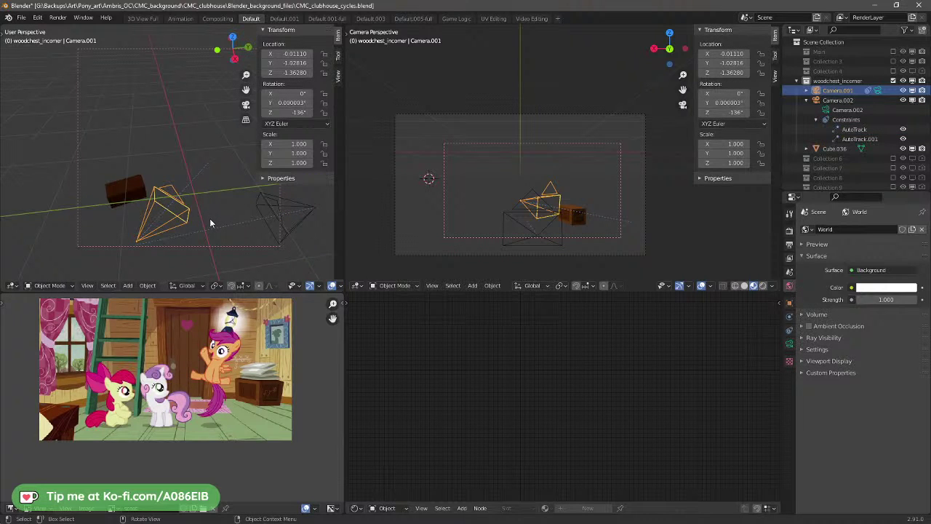
key(g)
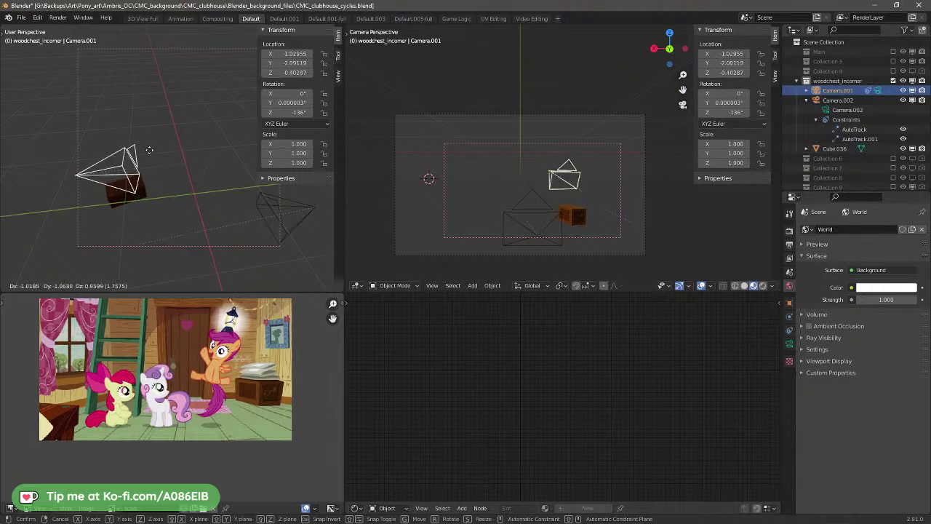
click(207, 178)
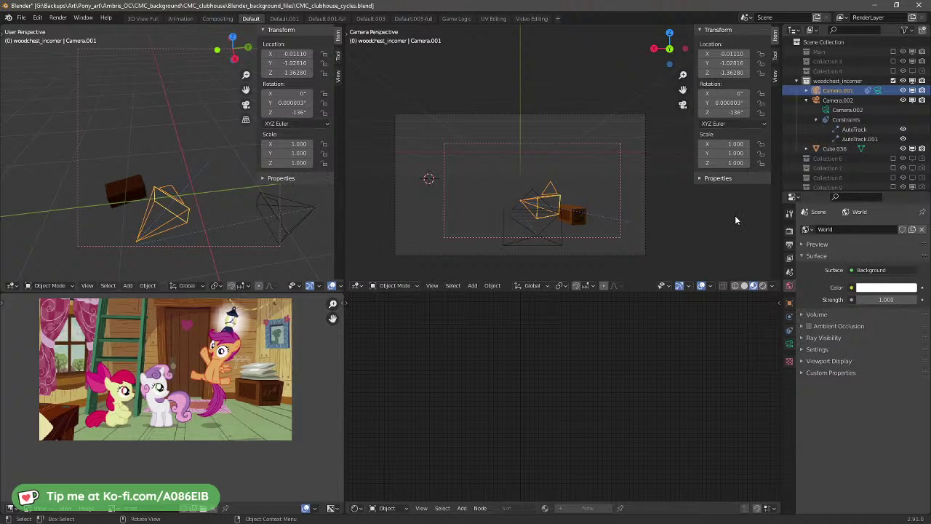
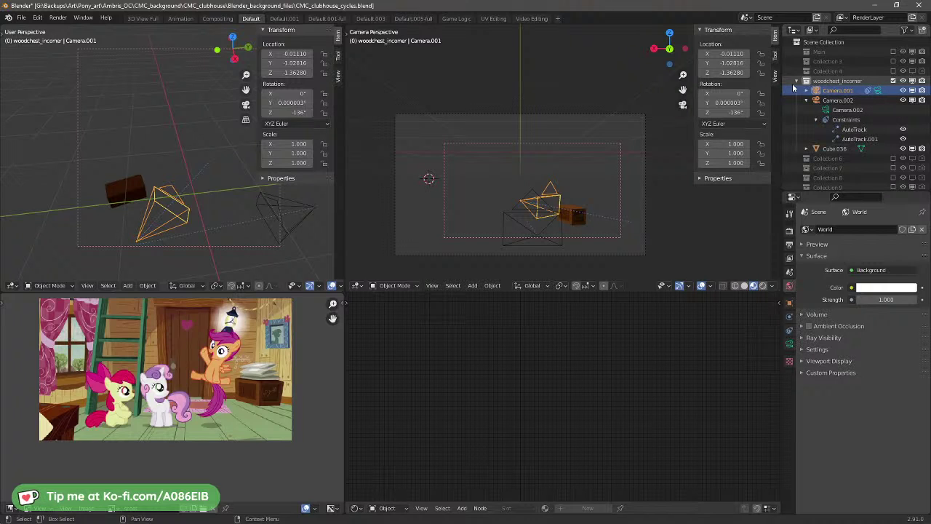
Step: Delete Camera.001 and Camera.002 from the woodchest_incorner collection
click(814, 92)
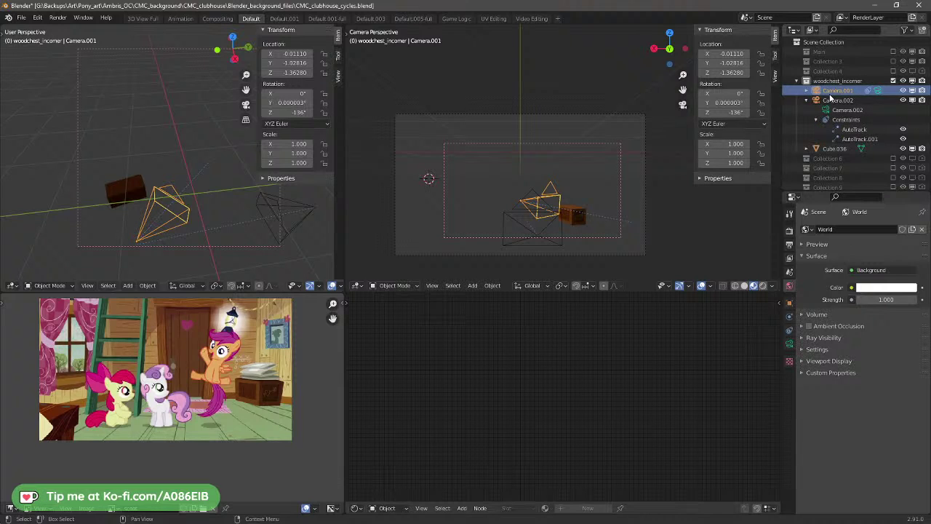
click(834, 101)
shift+click(837, 92)
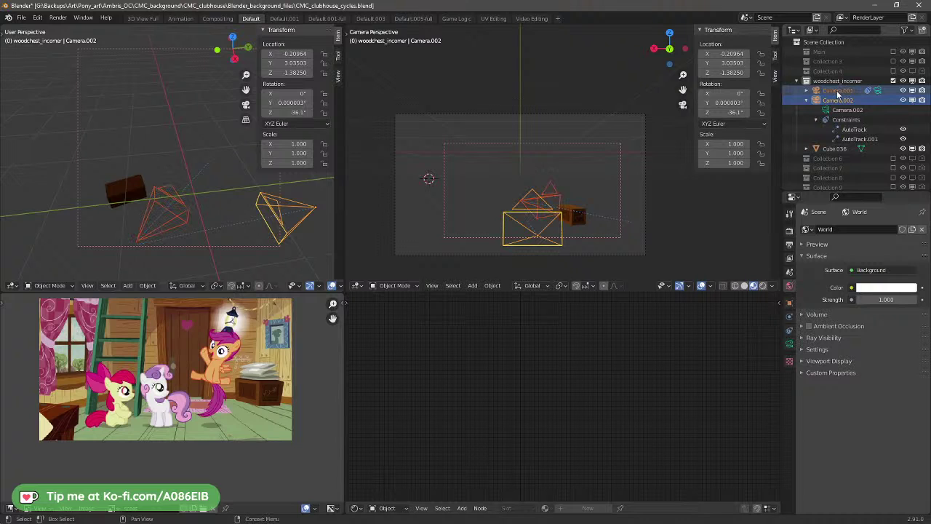
key(x)
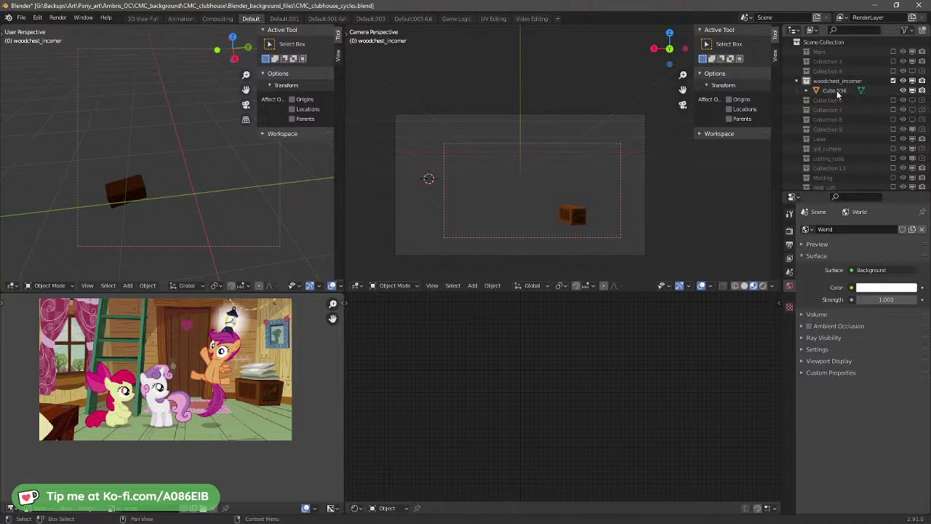
Step: Exclude the woodchest_incorner collection from the view layer and briefly enable Collection 4 to inspect its back_wall object
click(797, 80)
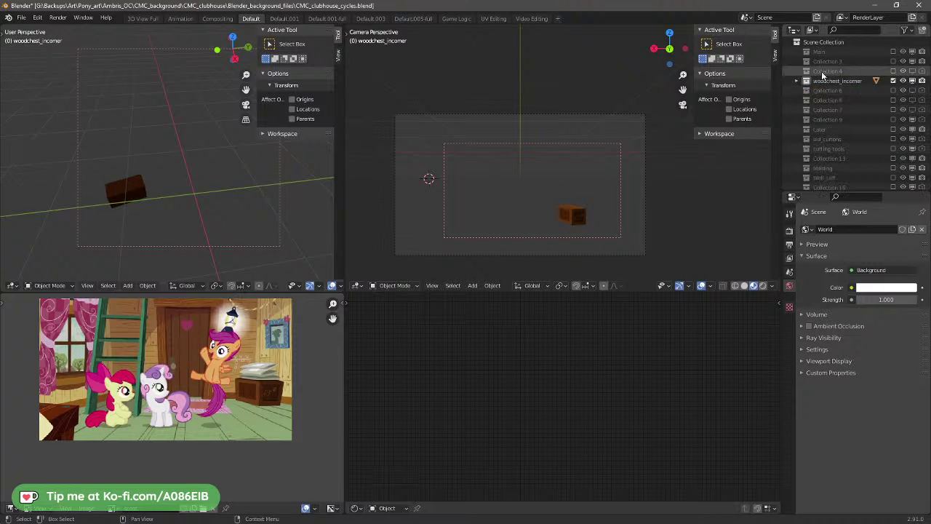
click(836, 70)
click(893, 80)
click(894, 71)
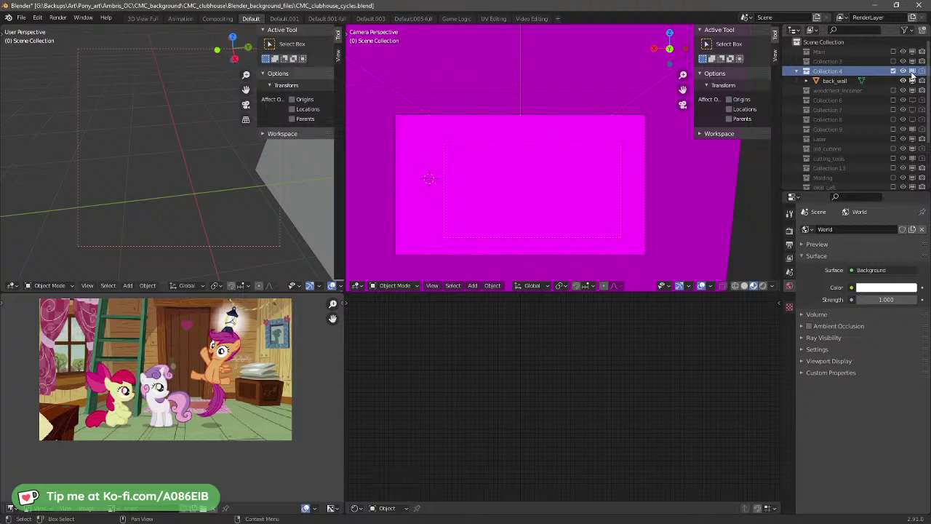
middle_drag(248, 167, 214, 179)
scroll(212, 175, up, 3)
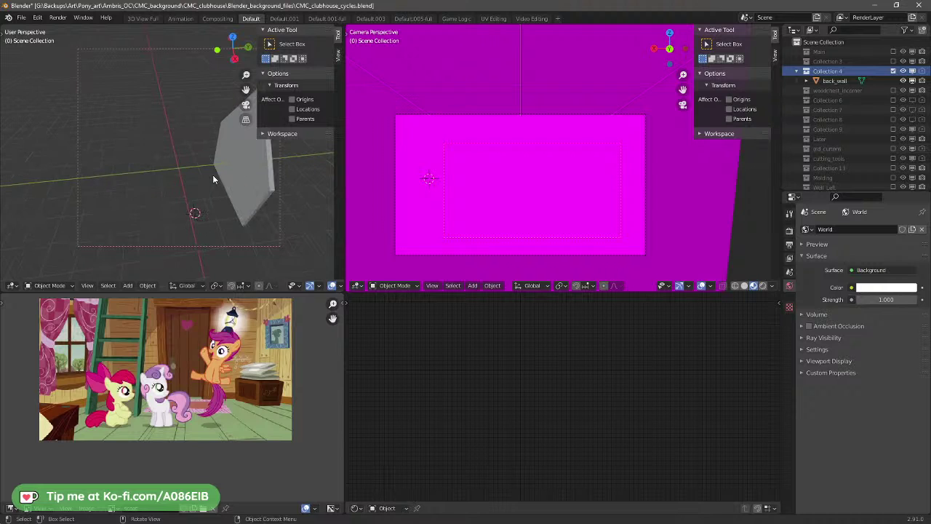
click(894, 72)
Step: Enable Collection 3 and rename it as roof_supports
click(893, 61)
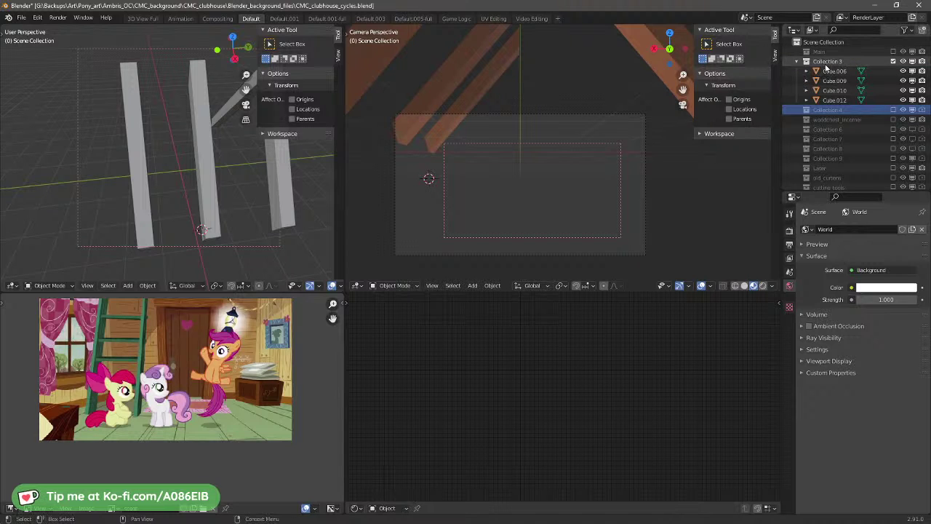
double_click(826, 63)
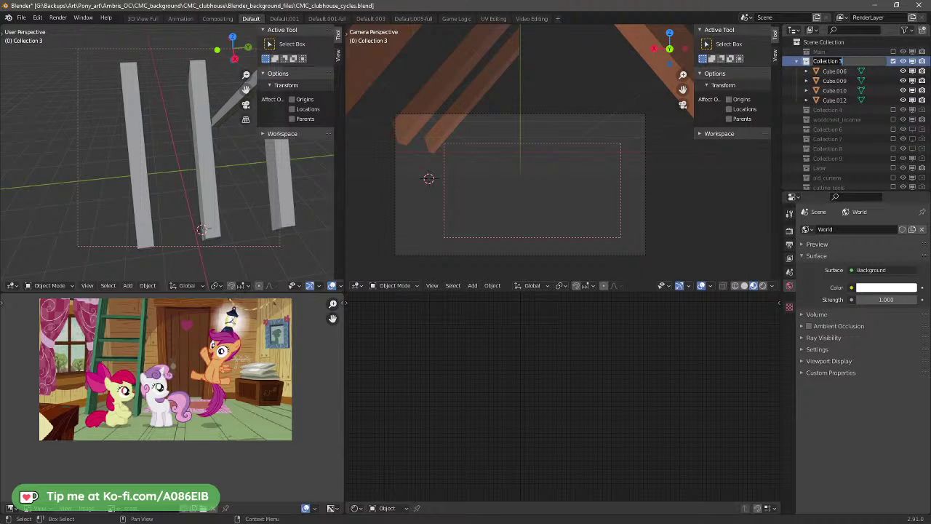
key(BackSpace)
text(roof_supp)
text(supports)
key(Return)
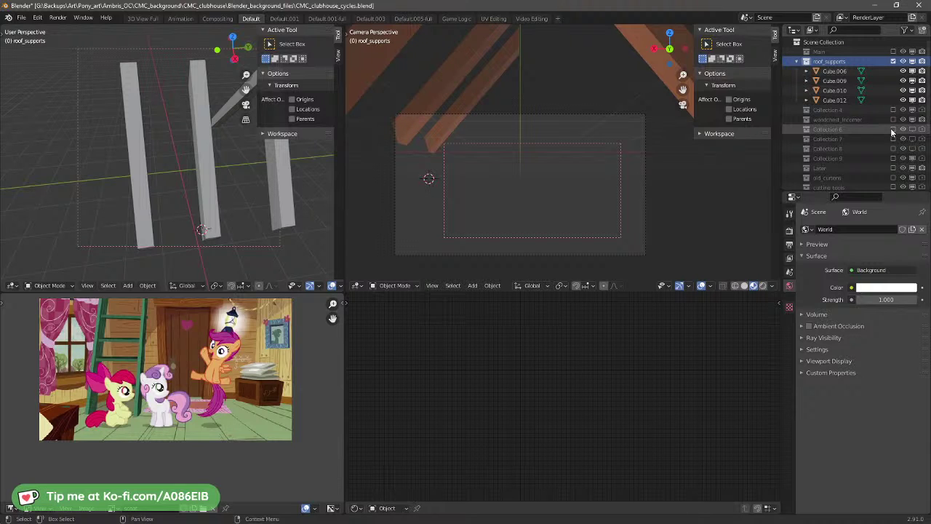
Step: Nest the roof_supports collection inside the Roof collection
scroll(858, 137, down, 4)
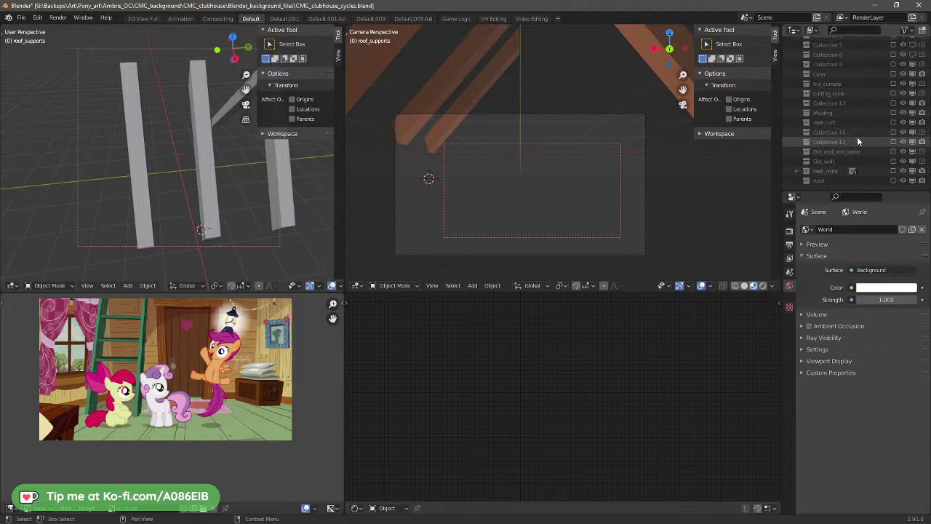
click(812, 180)
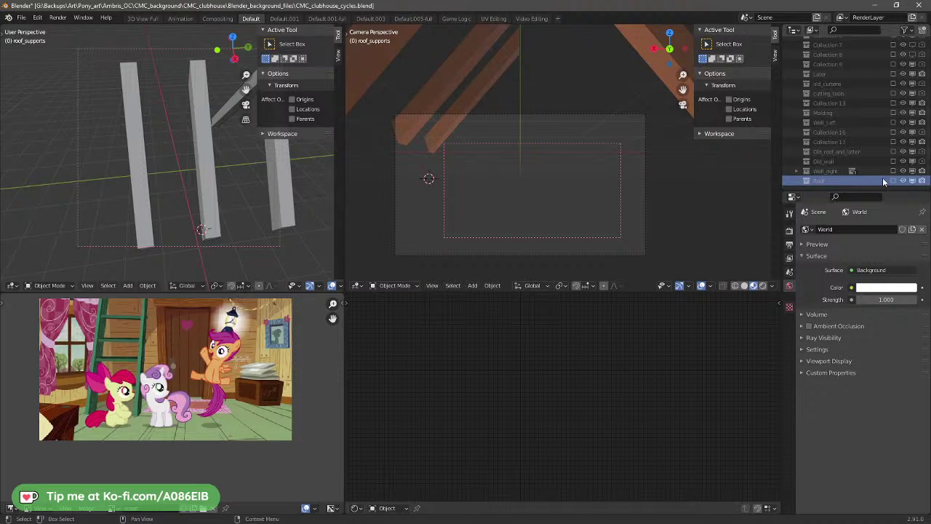
scroll(875, 163, up, 5)
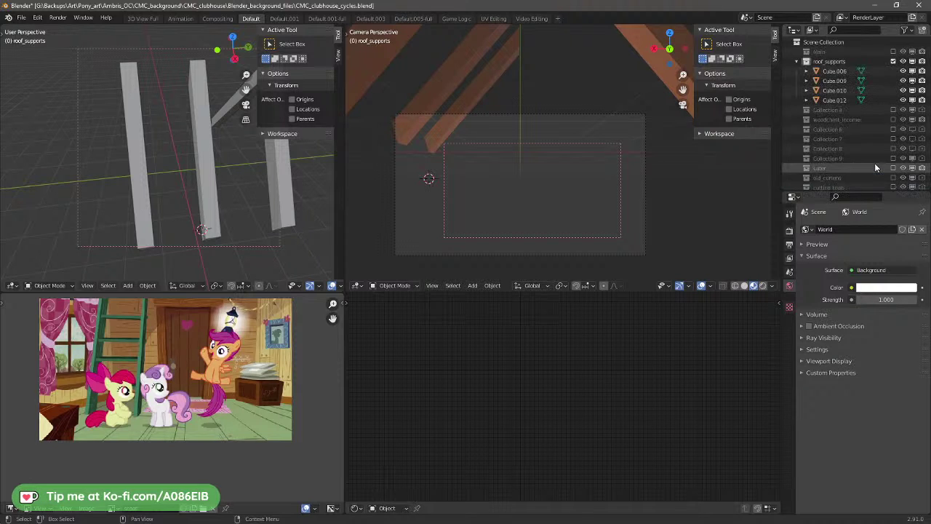
click(834, 62)
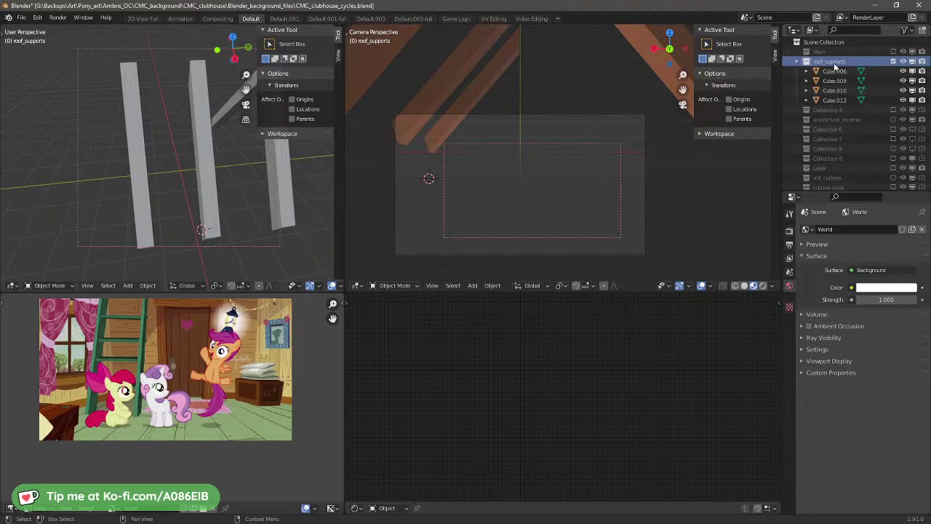
scroll(835, 65, down, 3)
scroll(836, 65, up, 3)
right_click(835, 66)
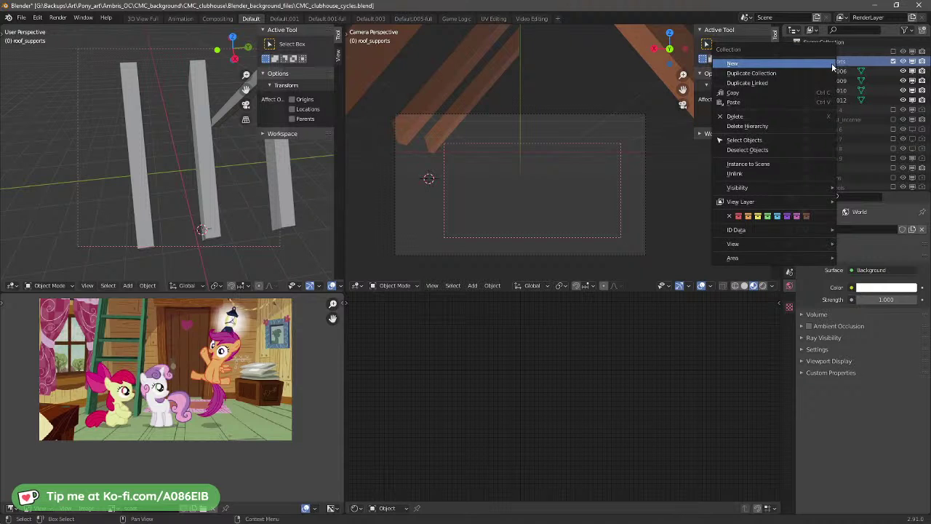
mouse_move(751, 258)
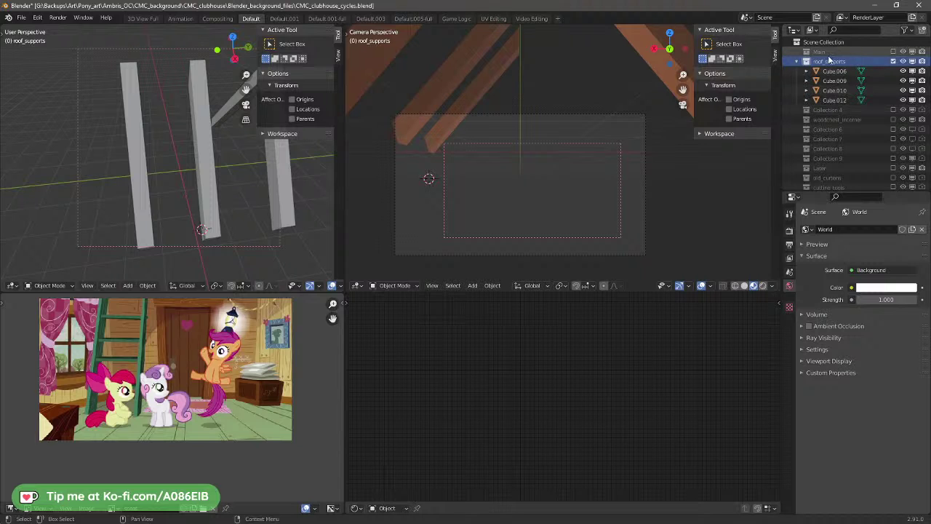
drag(827, 64, 824, 181)
scroll(823, 179, down, 1)
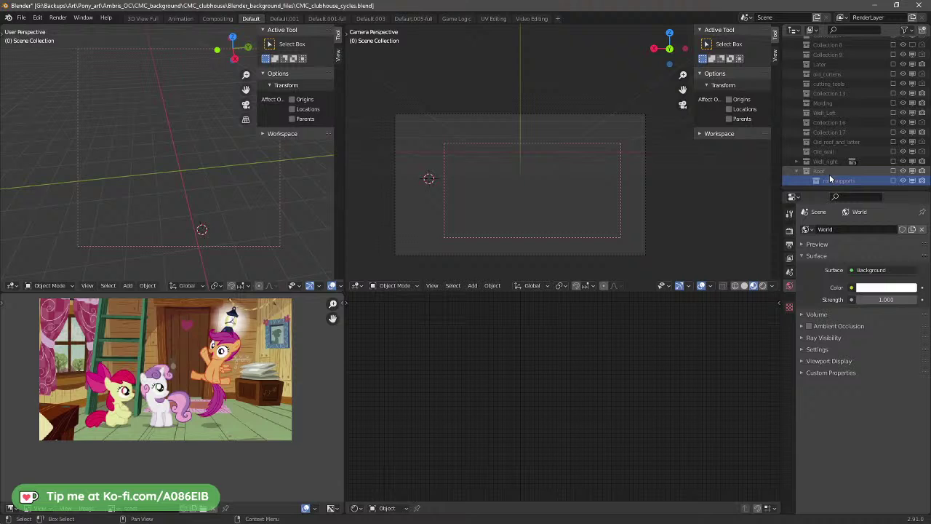
Step: Enable the Roof collection and move its objects Cube.005, Cube.011 and Cube.013 into roof_supports
click(891, 171)
click(893, 171)
scroll(885, 172, down, 4)
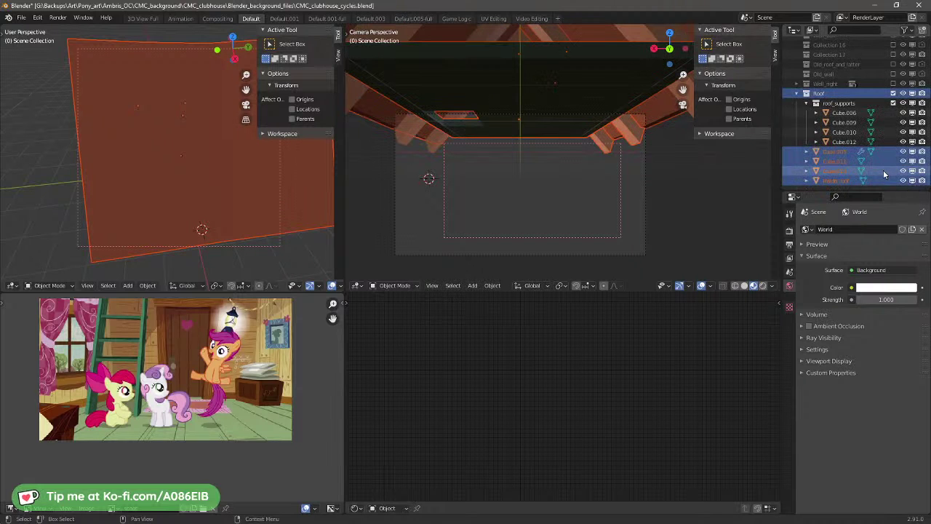
click(815, 103)
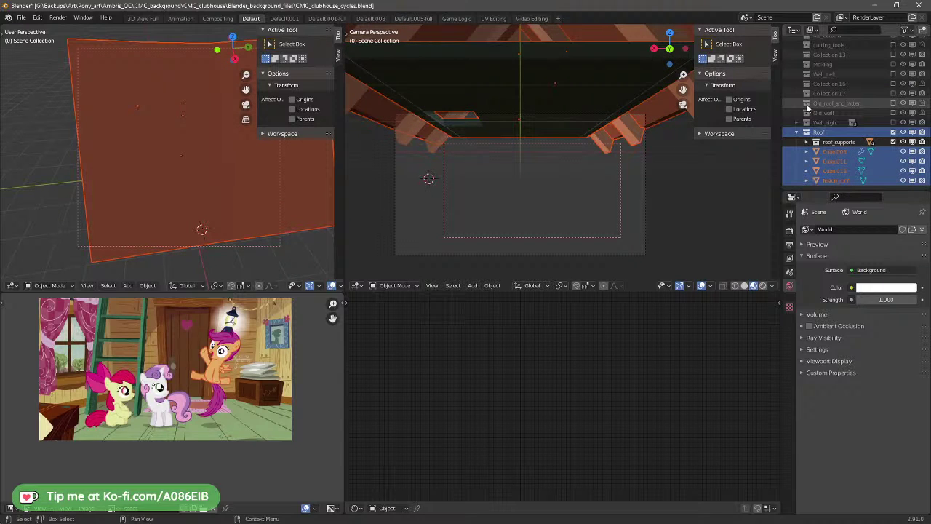
click(835, 171)
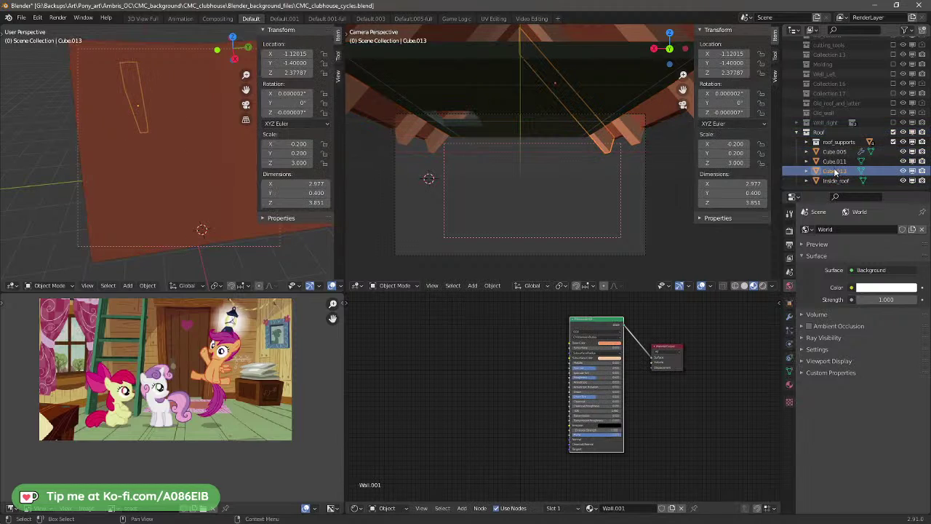
click(835, 160)
click(834, 152)
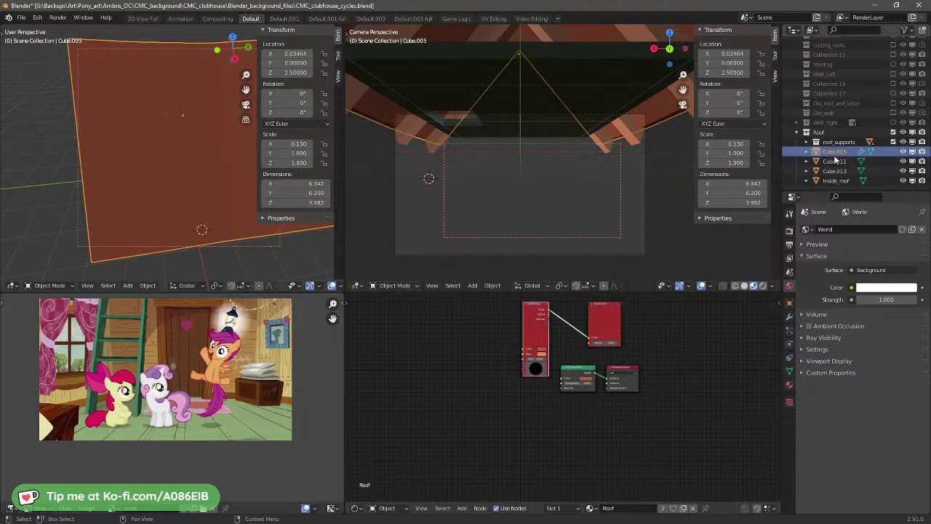
shift+click(834, 161)
shift+click(835, 171)
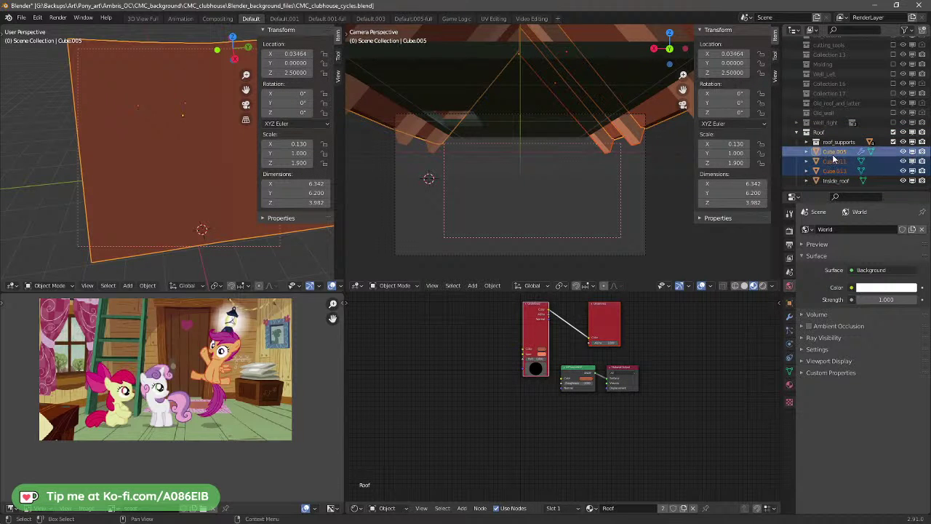
drag(835, 154, 836, 143)
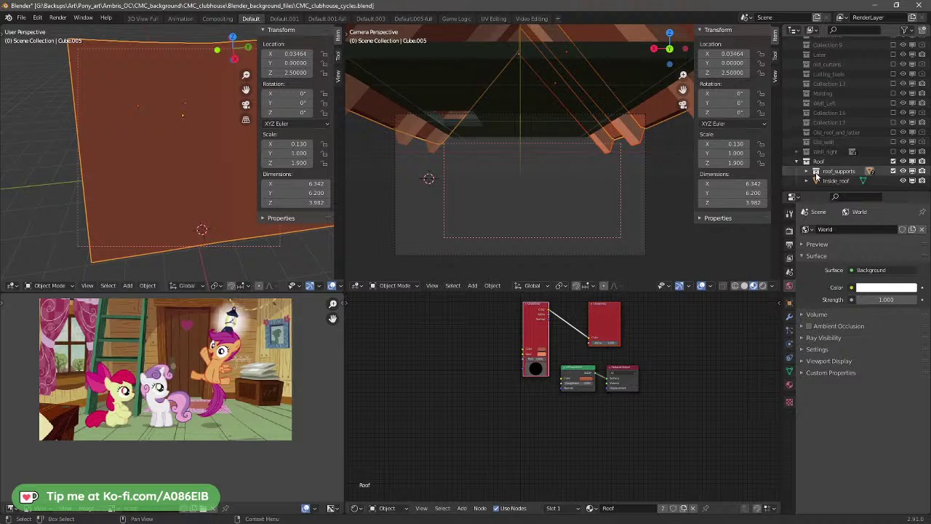
Step: Check the contents of roof_supports and move the roof shell Cube.005 back out into the Roof collection
click(895, 171)
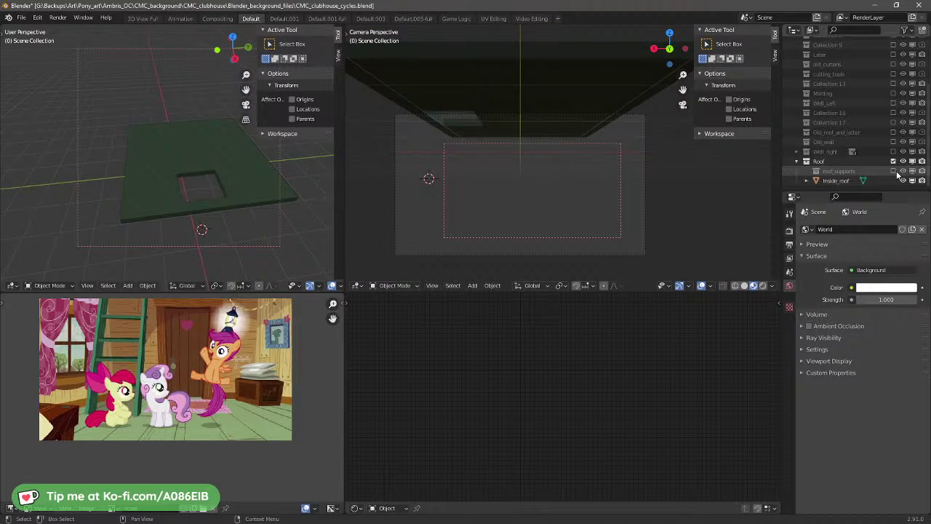
click(895, 172)
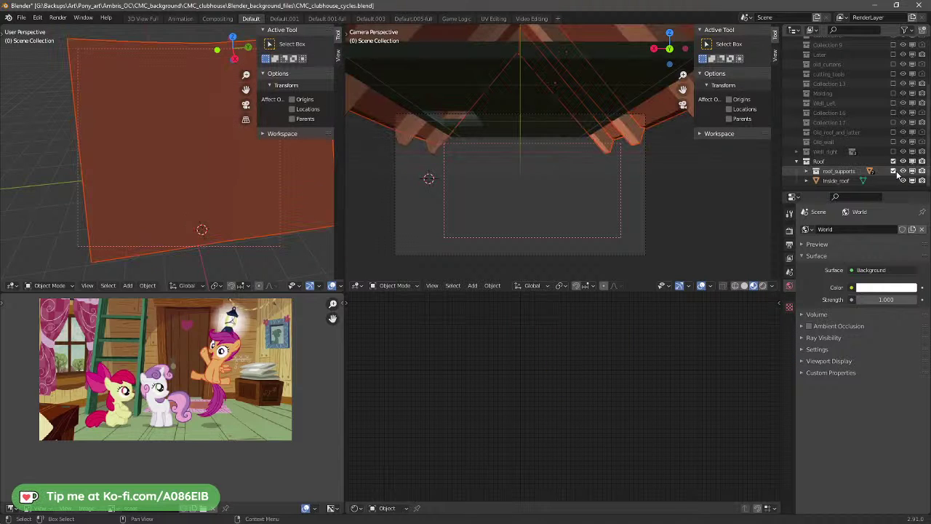
click(807, 171)
scroll(811, 168, down, 3)
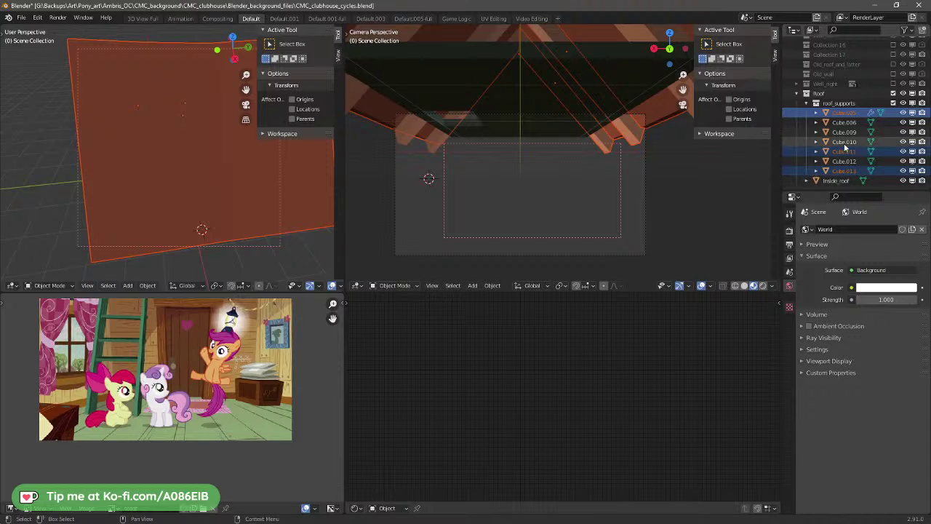
click(850, 116)
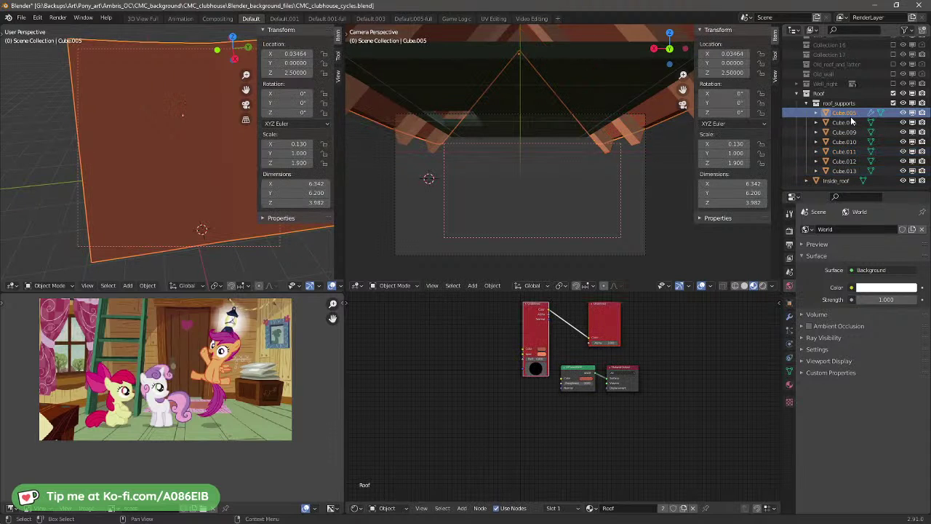
drag(851, 116, 835, 95)
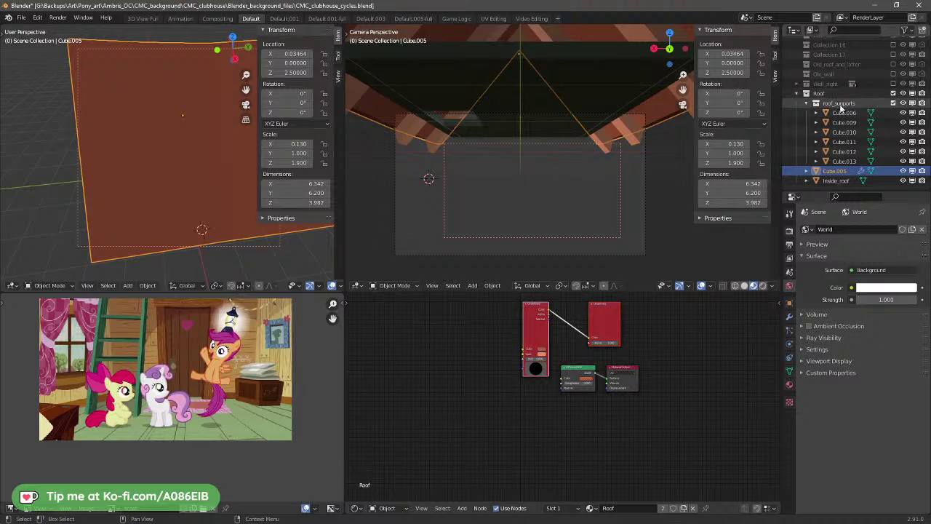
Step: Toggle the roof_supports collection off and on to compare the roof with and without its support beams
click(893, 102)
click(894, 103)
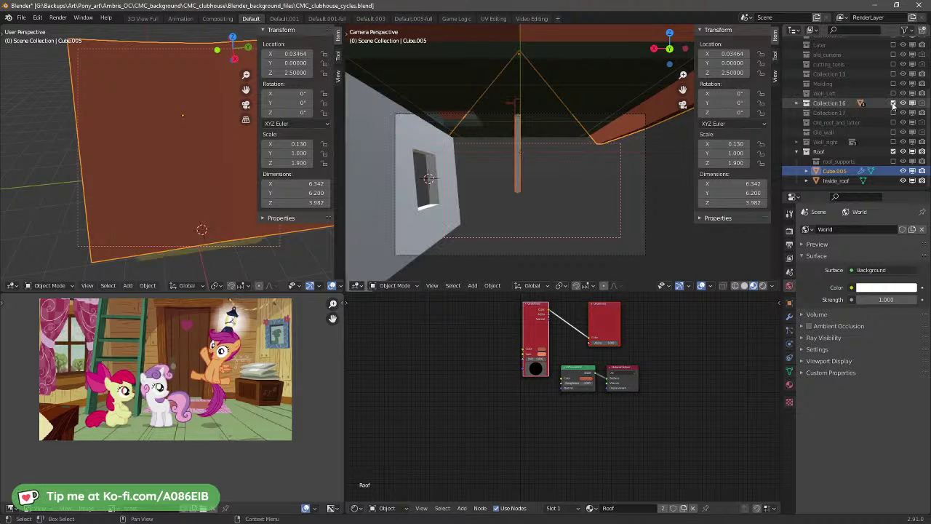
click(893, 104)
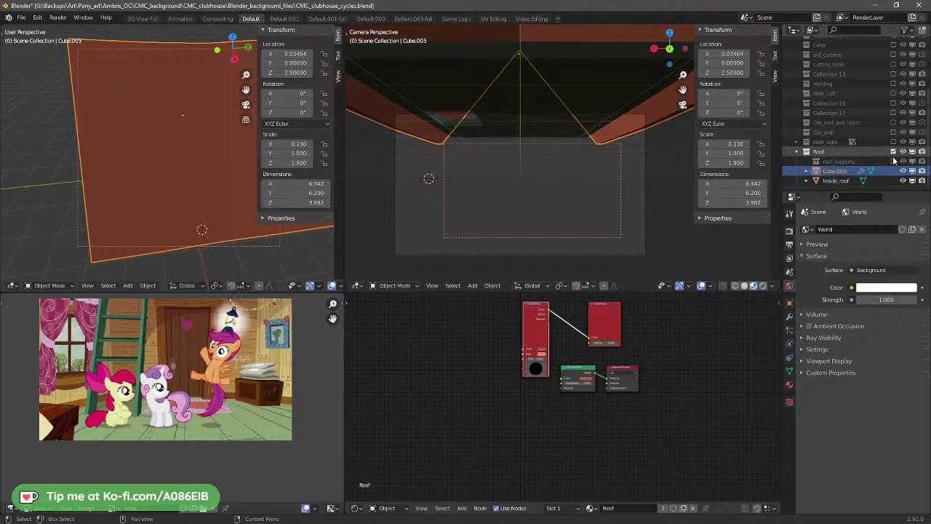
click(895, 161)
click(894, 160)
click(894, 161)
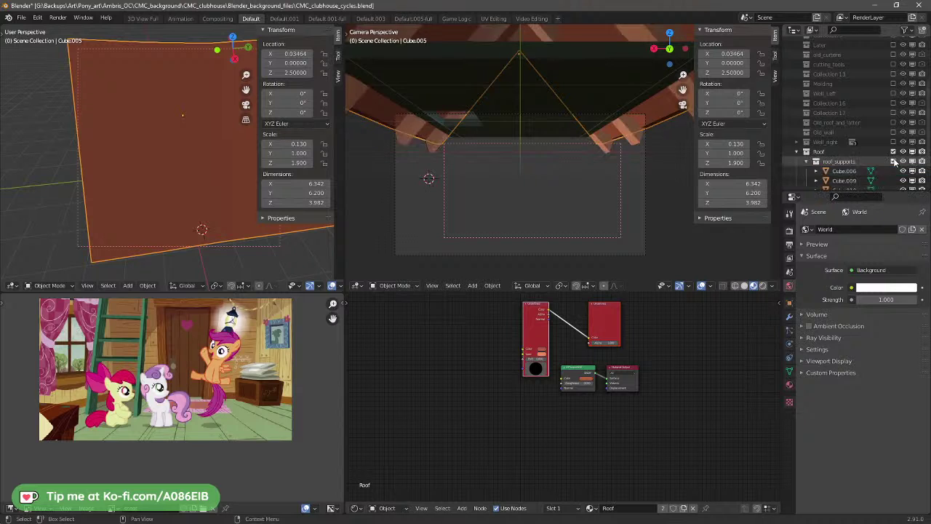
click(895, 161)
click(895, 160)
click(895, 161)
click(895, 161)
click(894, 161)
click(894, 161)
scroll(842, 180, down, 3)
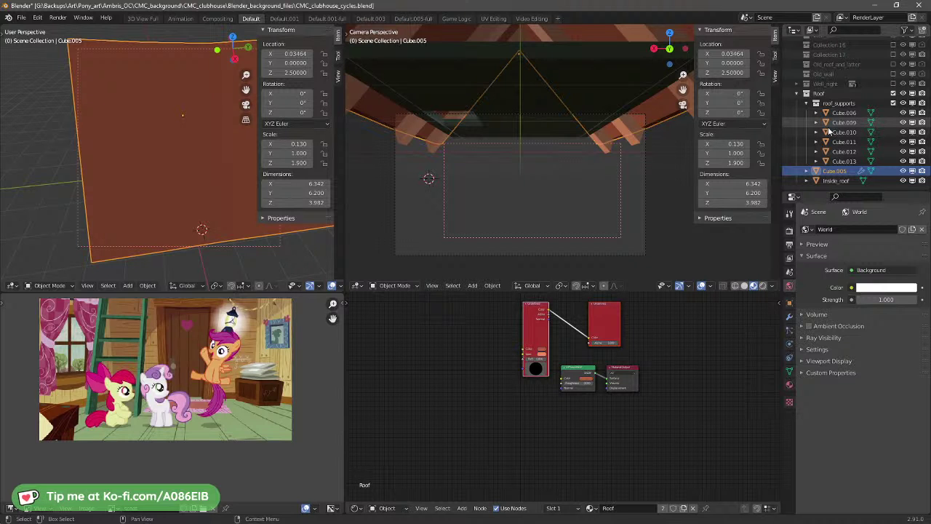
Step: Delete the two old red nodes from Cube.005's Roof material, keeping the shader and Material Output, and inspect the roof from several angles
mouse_move(602, 135)
middle_down()
mouse_move(569, 152)
mouse_move(558, 144)
mouse_move(625, 175)
mouse_move(636, 142)
mouse_move(553, 148)
mouse_move(599, 144)
middle_up()
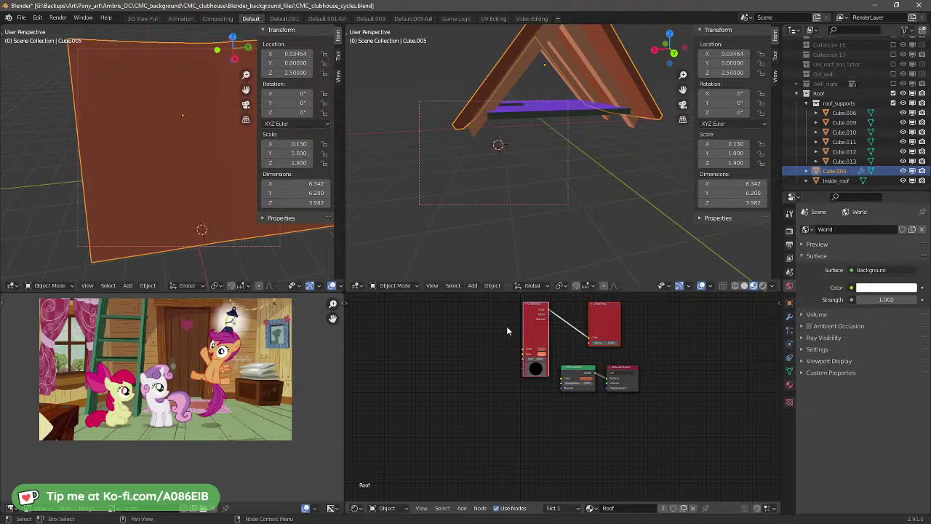
key(x)
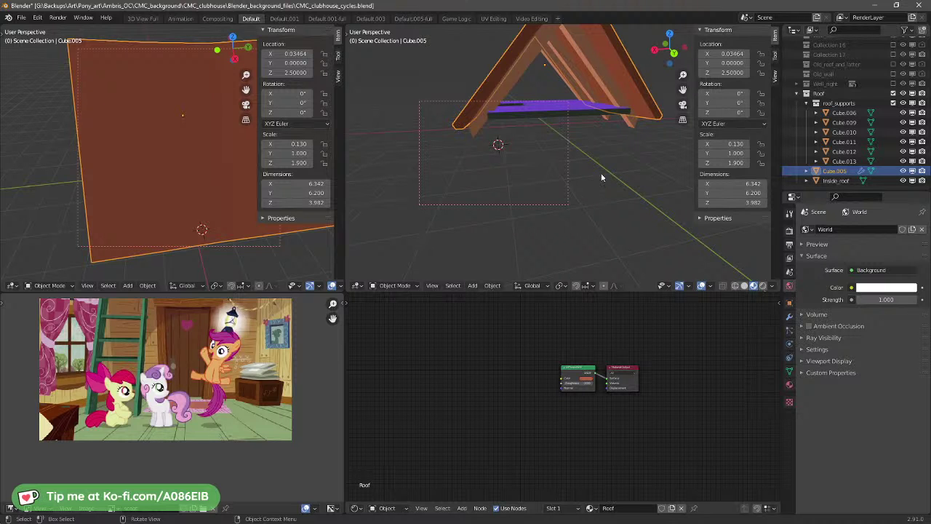
middle_drag(602, 176, 531, 191)
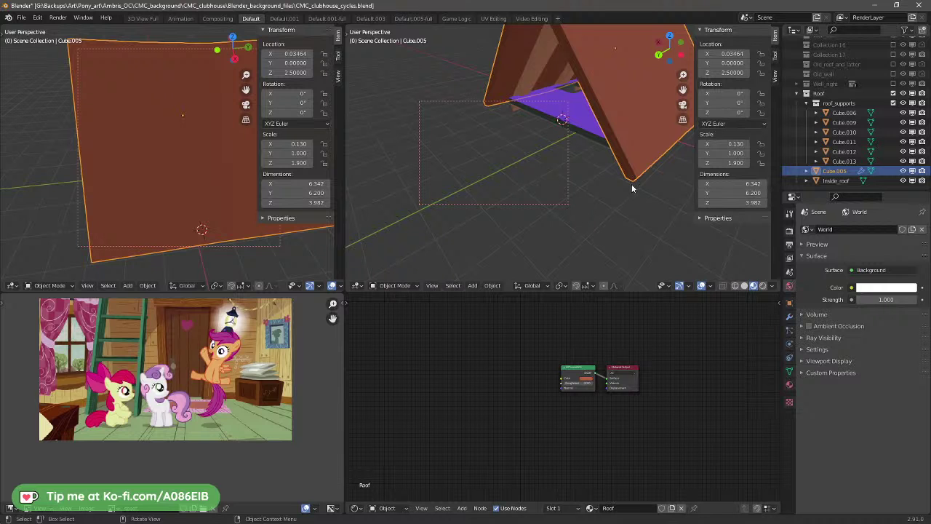
middle_drag(626, 182, 577, 196)
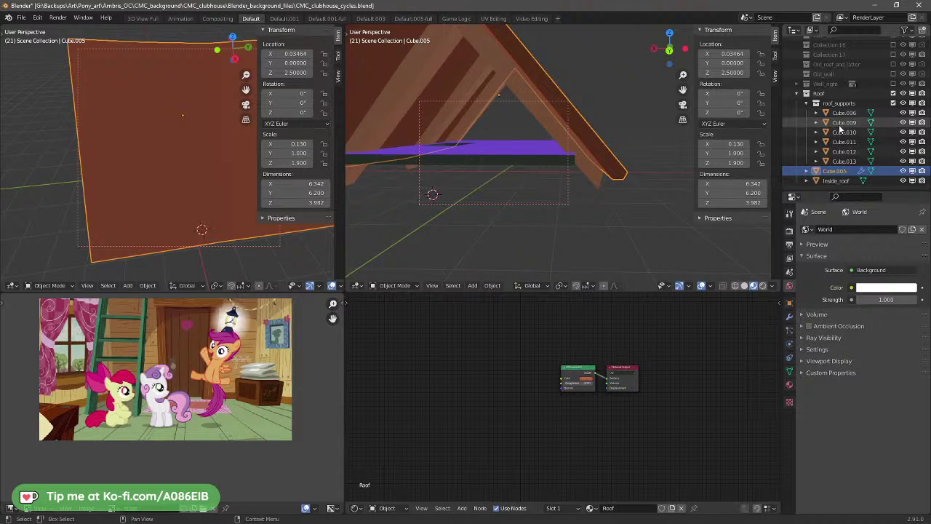
Step: Exclude the Roof collection from the view layer and collapse its contents
scroll(831, 106, up, 1)
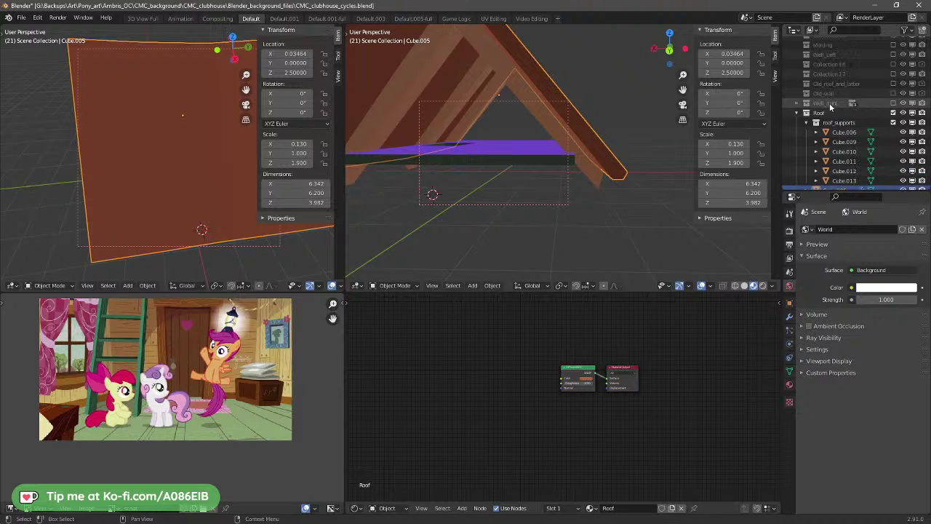
click(893, 114)
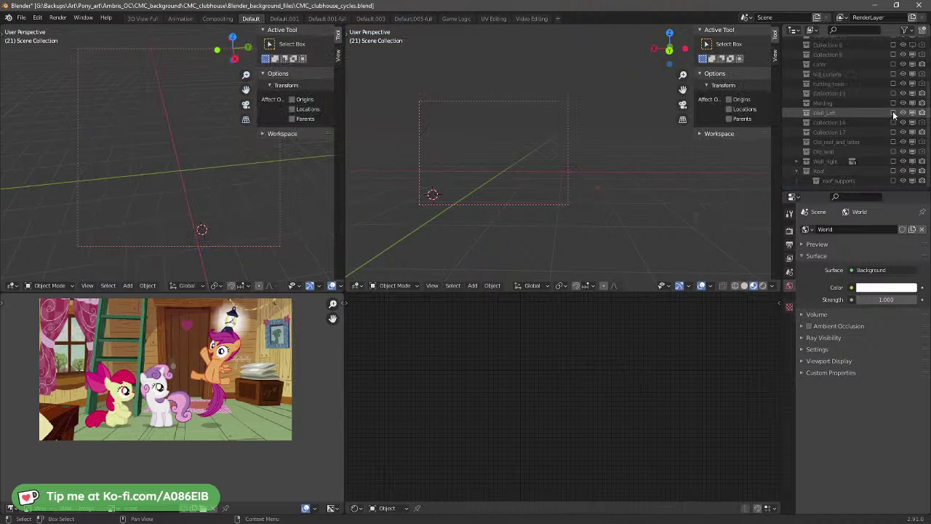
click(797, 171)
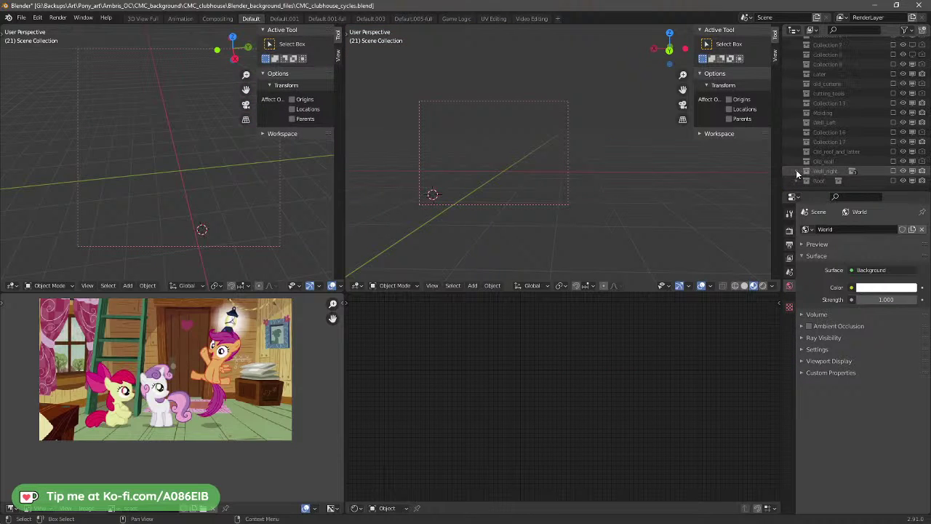
Step: Include the Wall_right collection in the view layer and check its nested collections, selecting Curtains
click(854, 172)
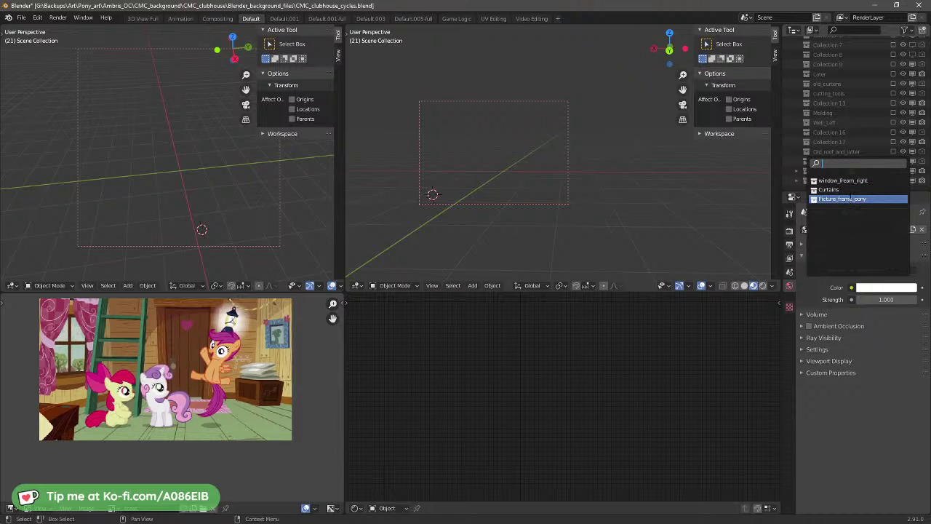
click(849, 199)
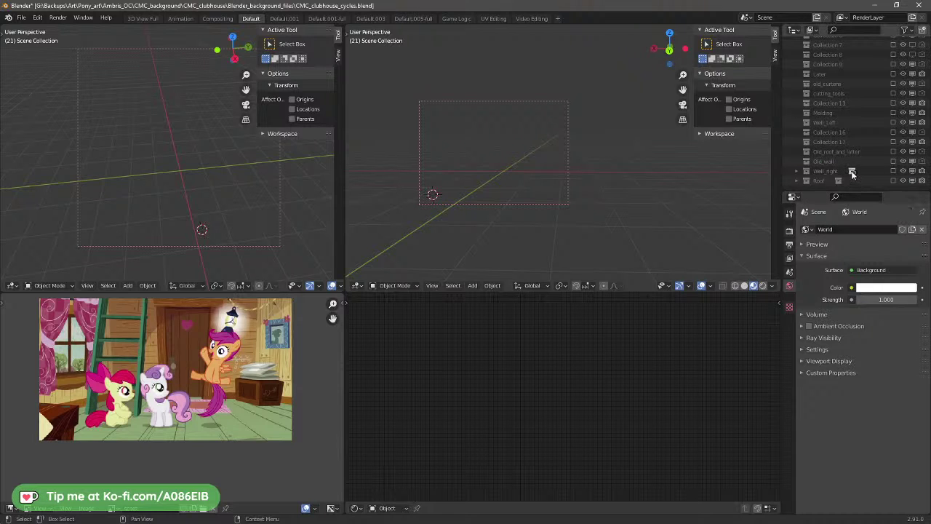
click(853, 171)
click(847, 188)
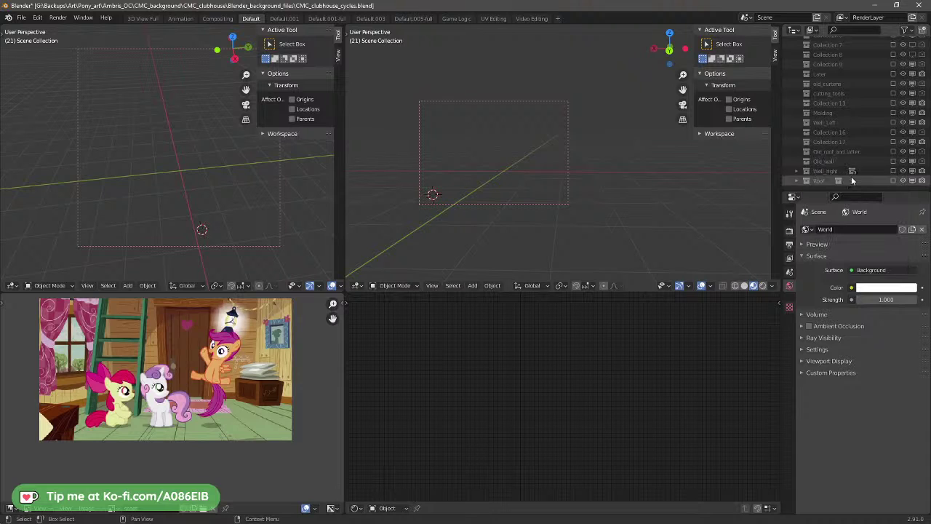
click(853, 171)
click(846, 199)
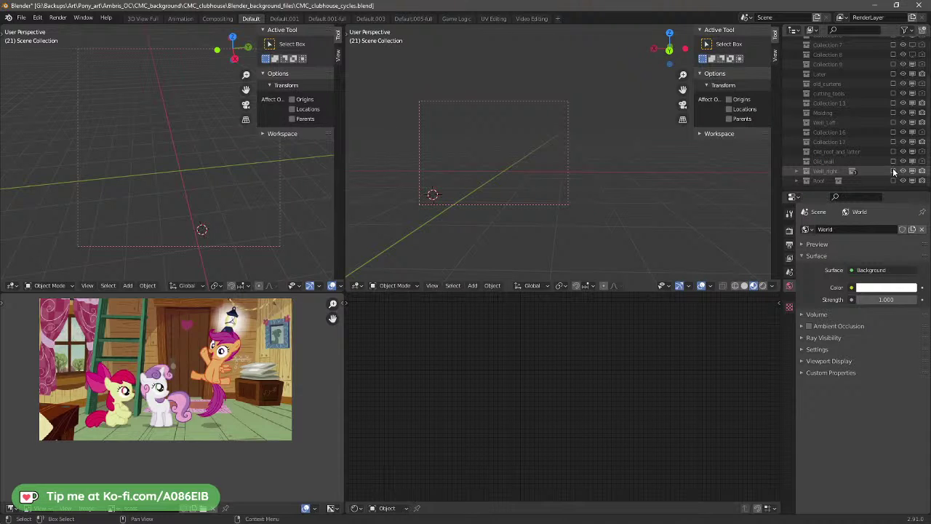
click(894, 172)
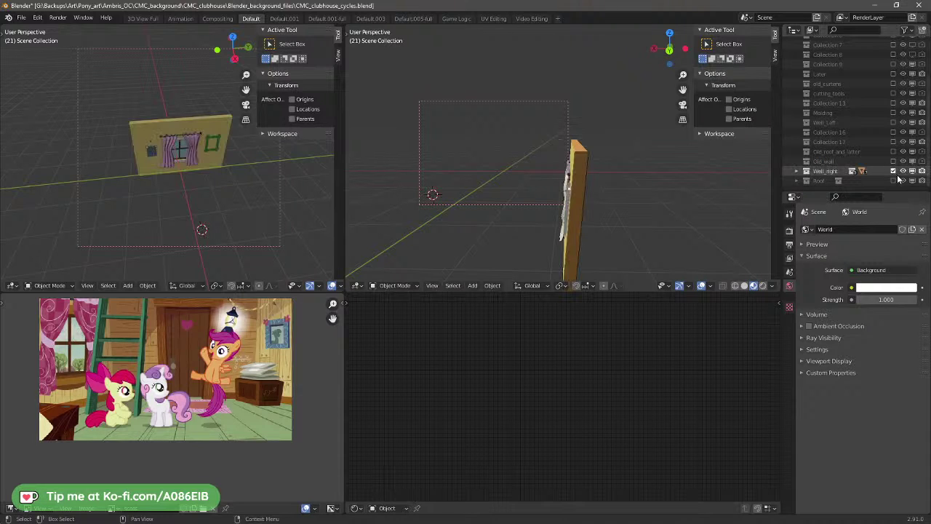
click(852, 171)
click(845, 188)
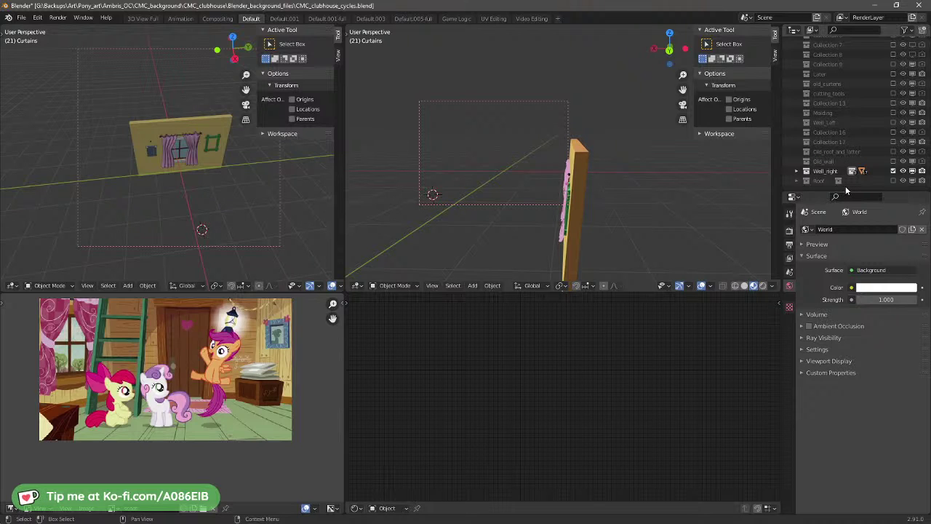
click(852, 173)
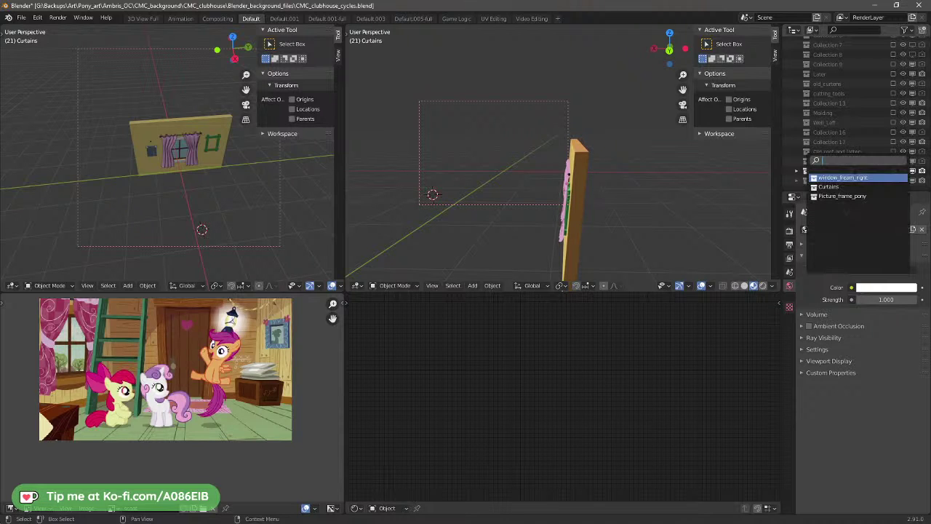
click(851, 187)
Step: Review the nested collections and objects inside Wall_right against the wall model, then collapse the collection and exclude it from the view layer
click(798, 171)
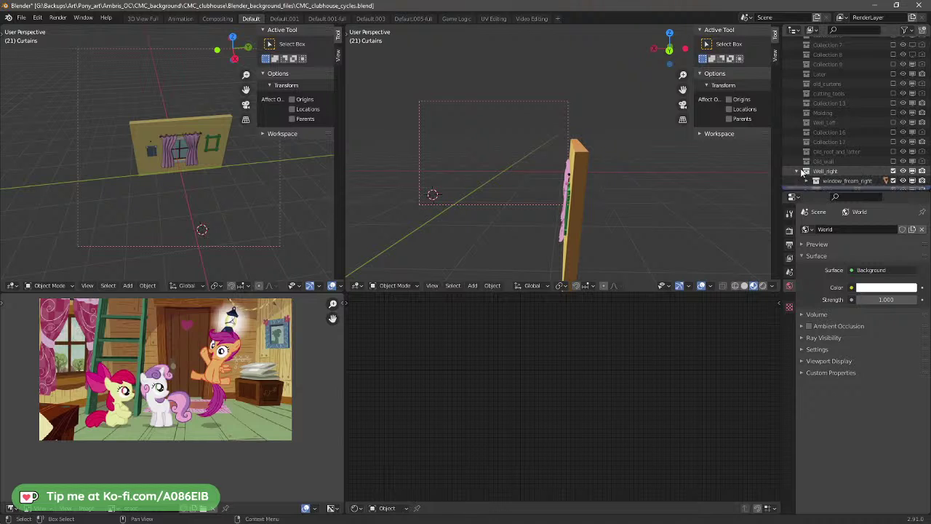
scroll(793, 167, down, 3)
click(846, 142)
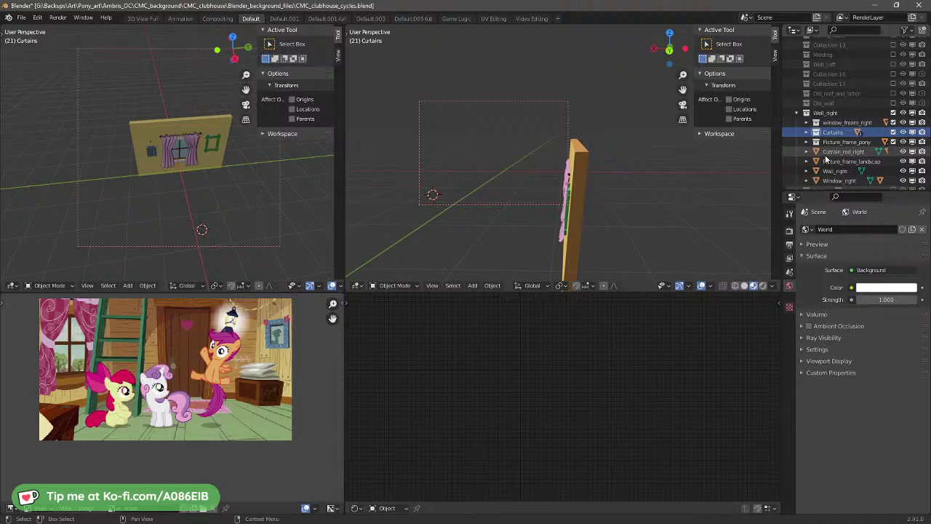
click(846, 122)
middle_drag(582, 168, 642, 154)
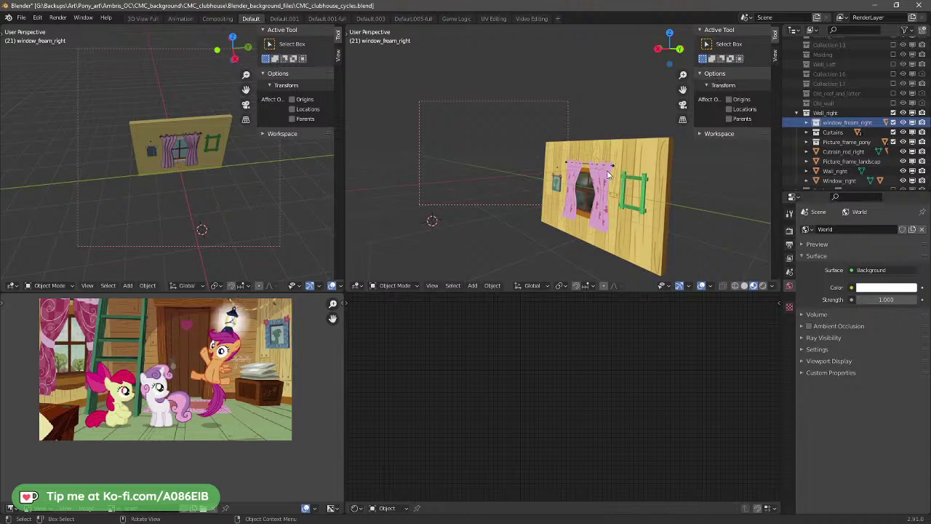
click(833, 133)
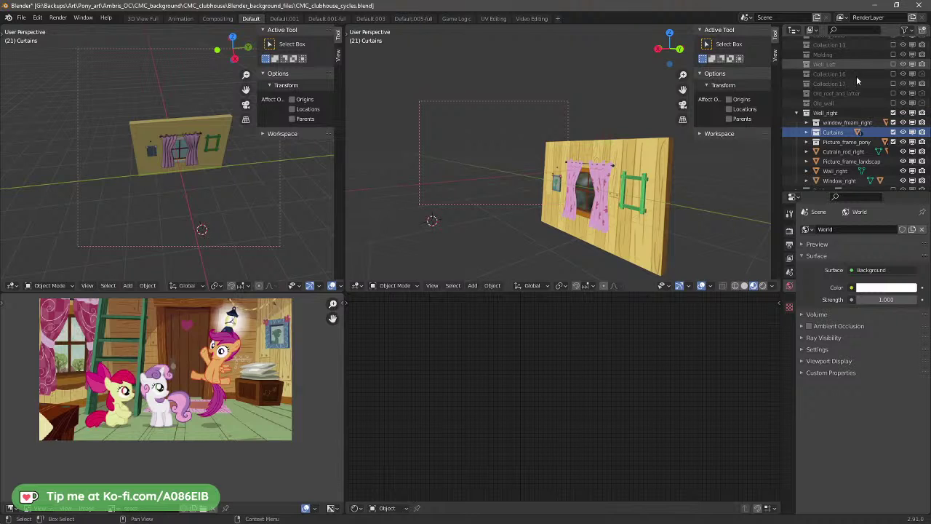
click(846, 123)
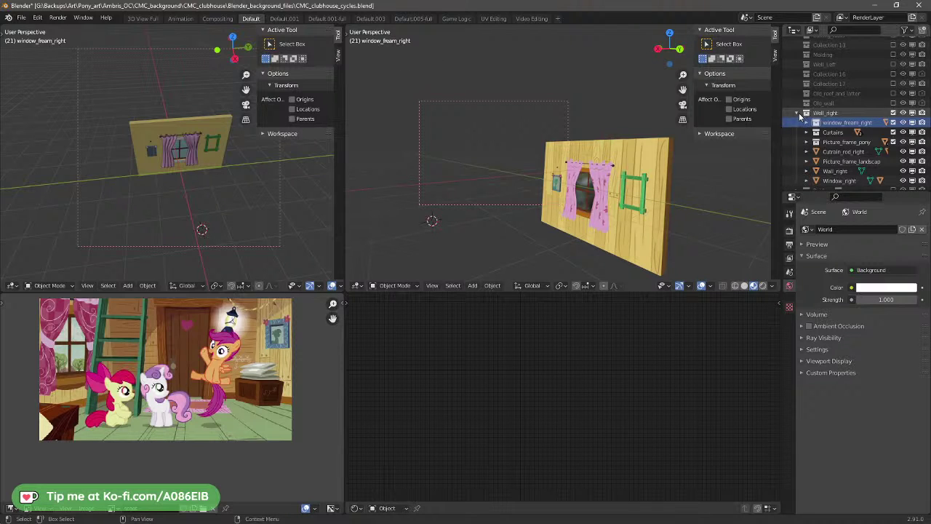
click(797, 113)
click(893, 173)
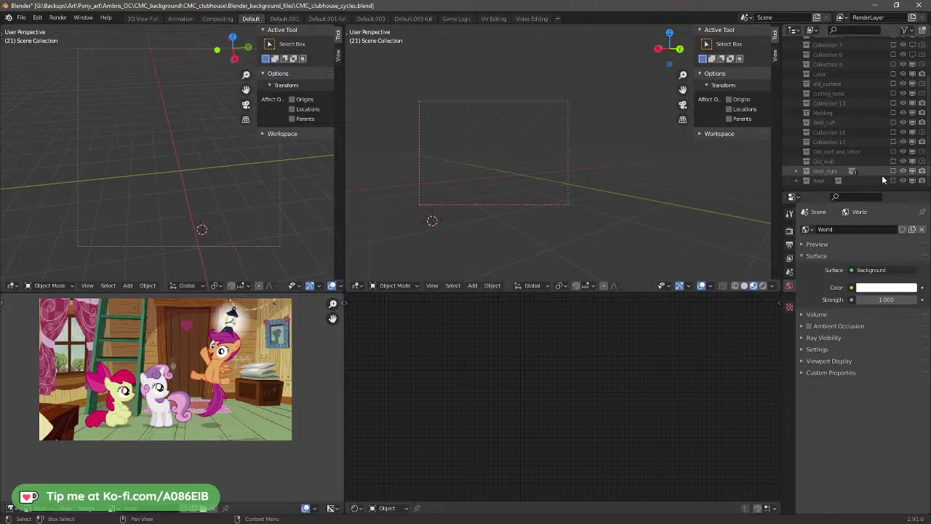
Step: Include the Main collection in the view layer
scroll(838, 153, up, 4)
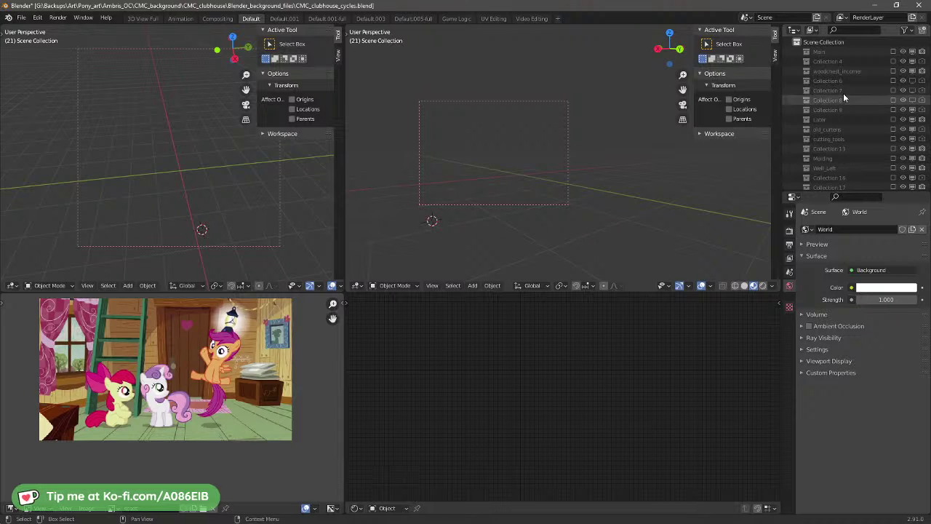
click(840, 52)
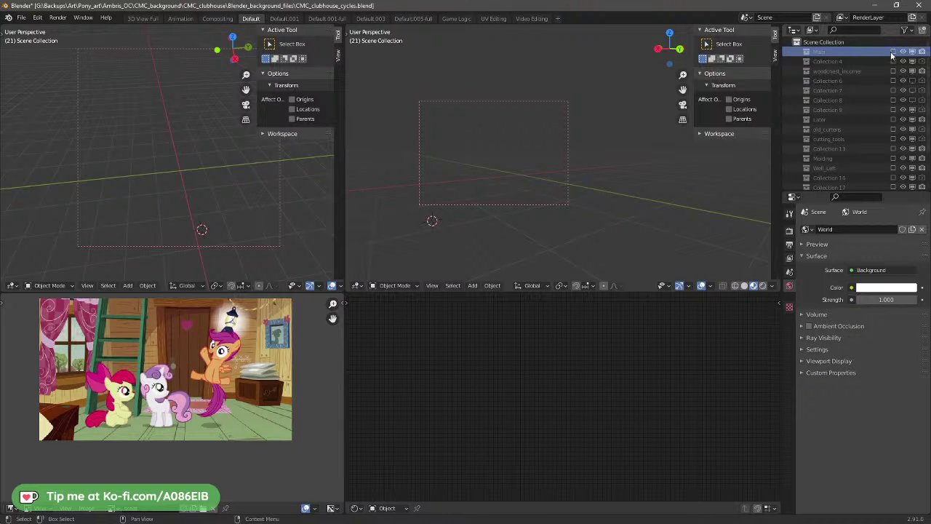
click(893, 52)
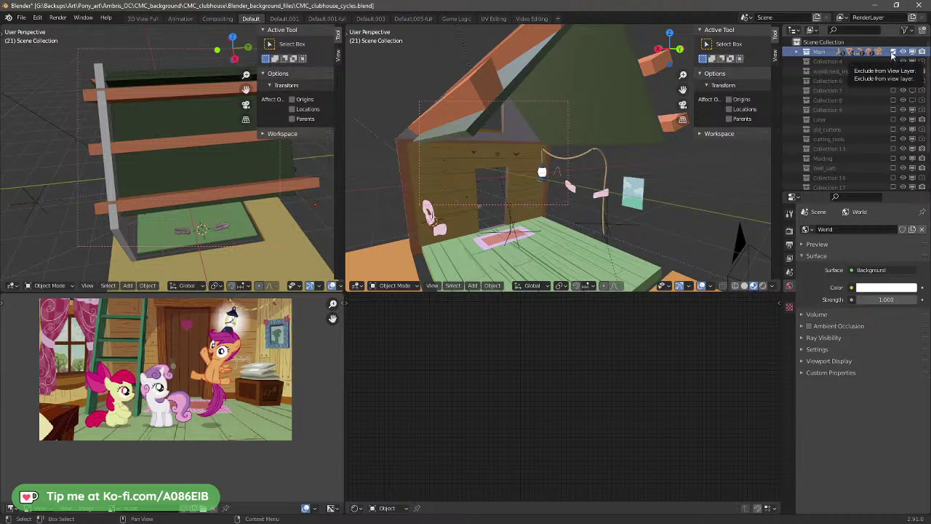
Step: Move the painting Cube.075 and the small rope piece Cylinder.001 from Main into the Wall_right collection
click(633, 195)
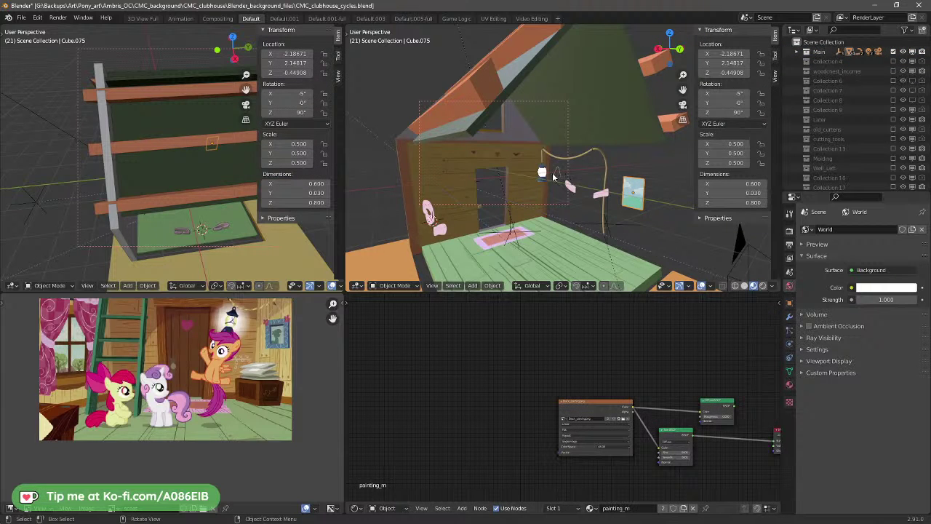
click(558, 171)
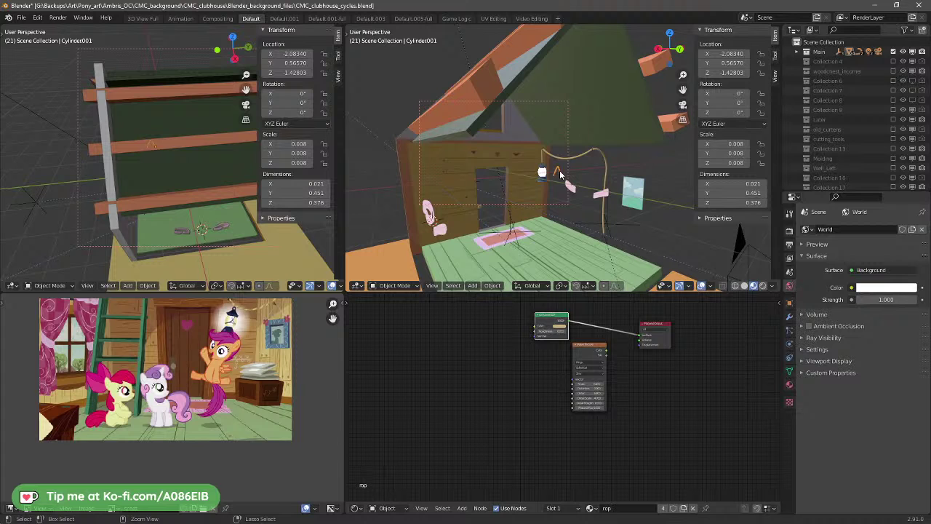
click(631, 190)
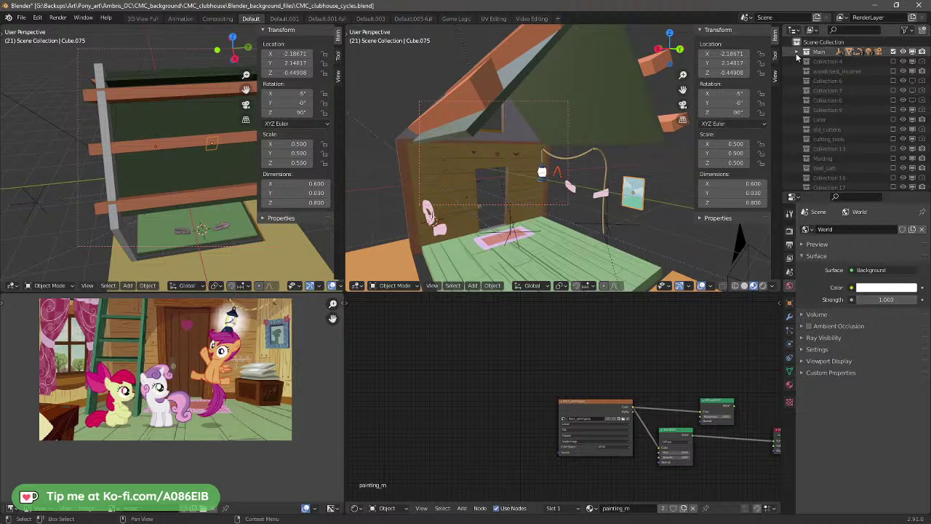
scroll(837, 109, down, 10)
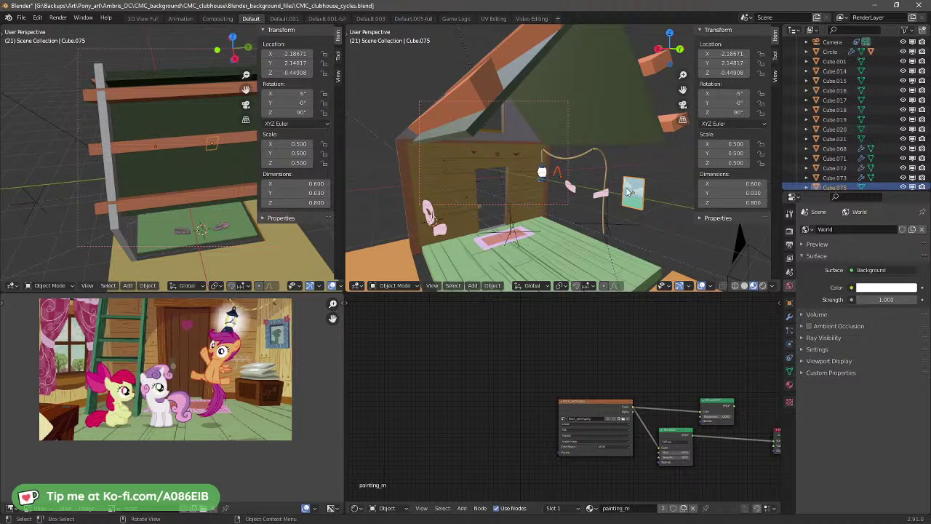
right_click(624, 201)
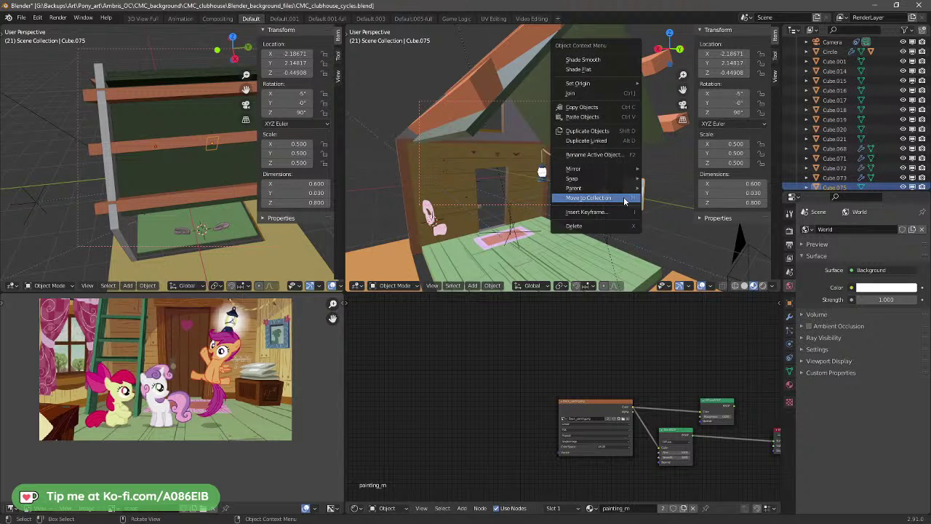
click(625, 201)
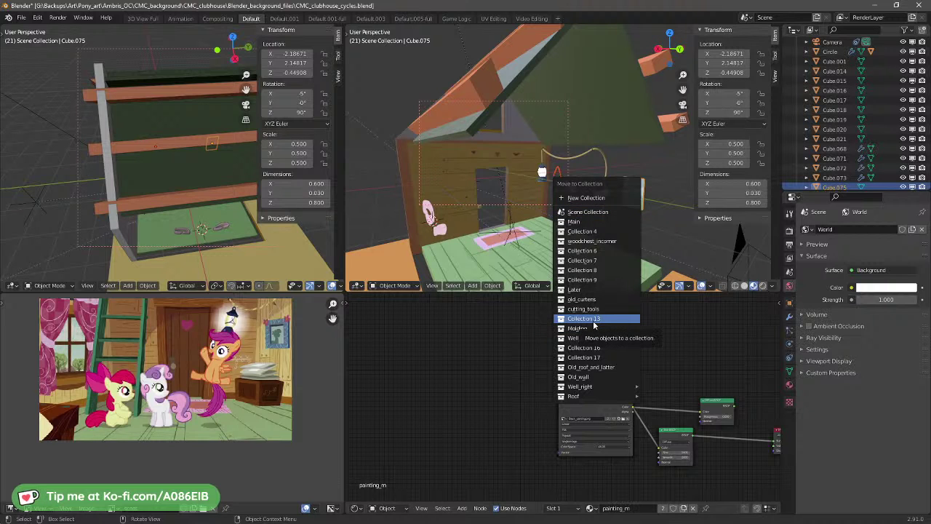
mouse_move(589, 391)
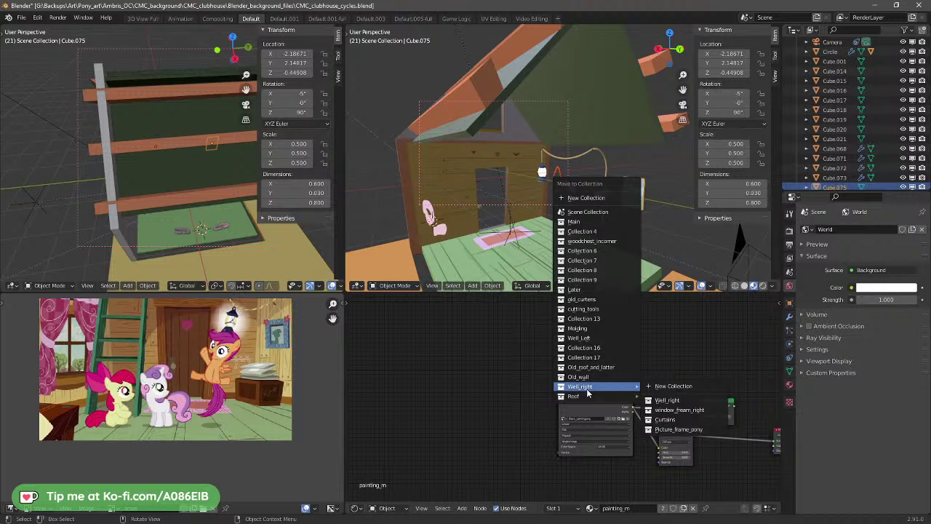
click(673, 400)
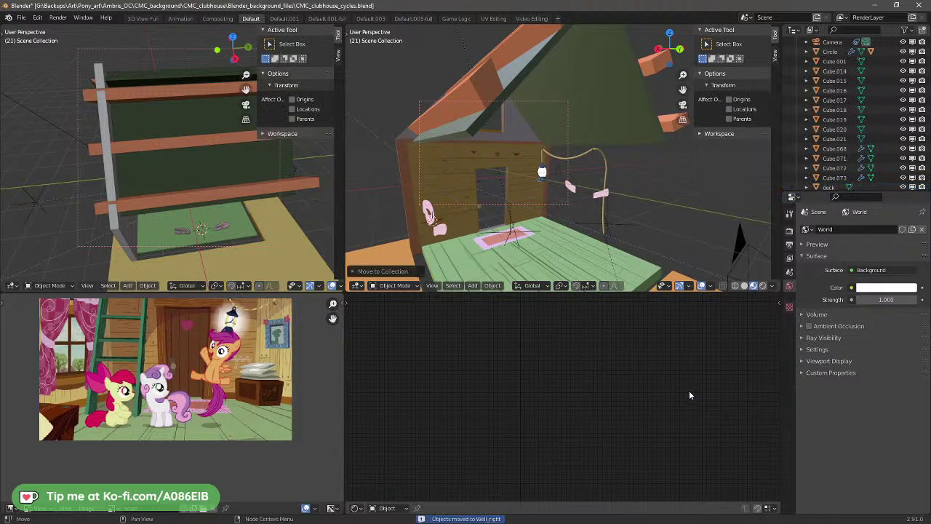
Step: Move the two pink curtain ties Cube.072 and Cube.073 into the Curtains collection within Wall_right
click(599, 198)
shift+click(573, 191)
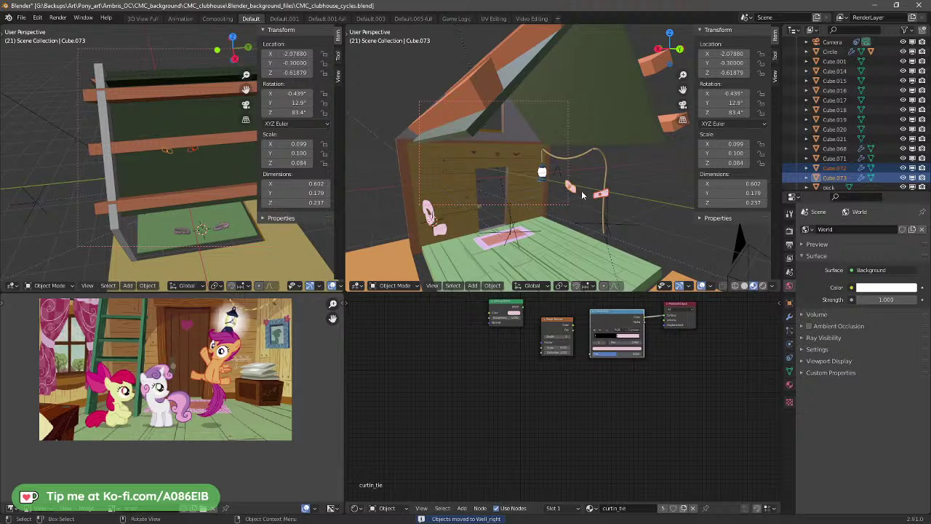
right_click(592, 198)
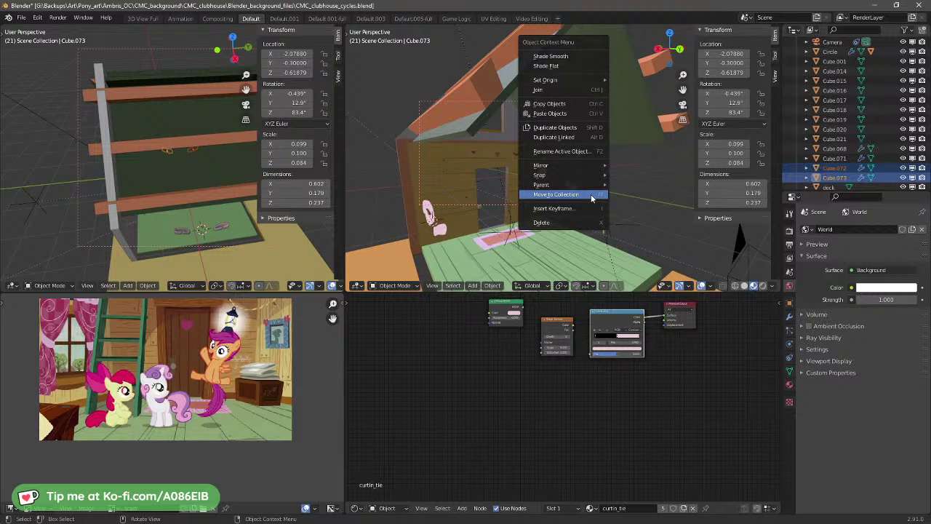
click(592, 195)
mouse_move(572, 228)
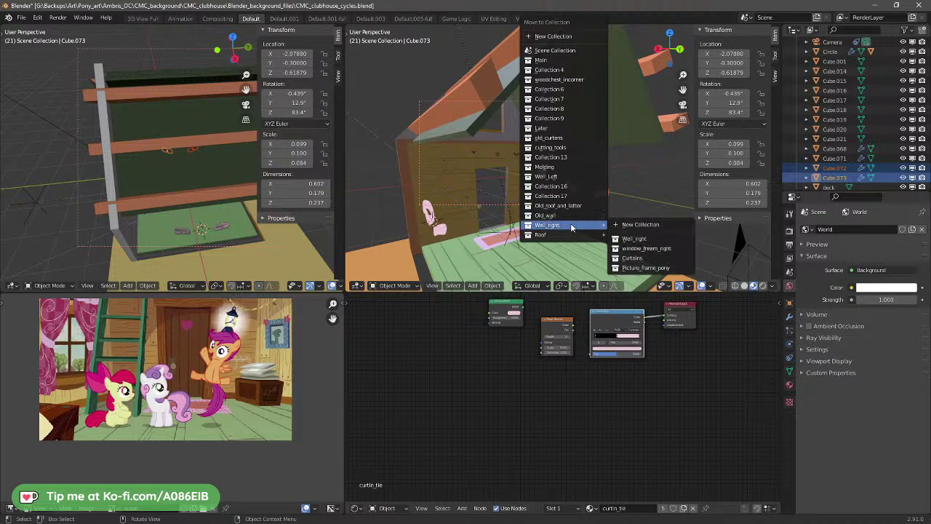
click(649, 259)
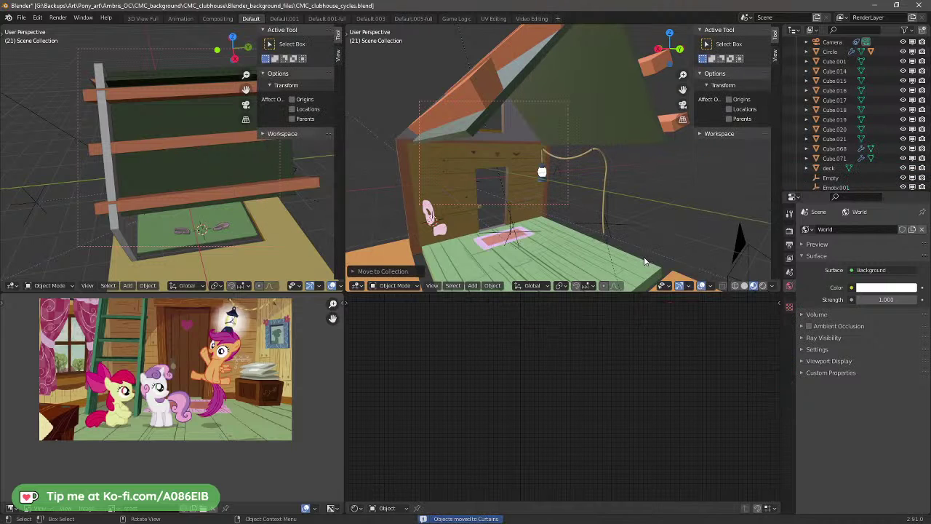
Step: Move the picture's hanging cord BezierCurve.001 into the Picture_frame_pony collection within Wall_right
click(561, 172)
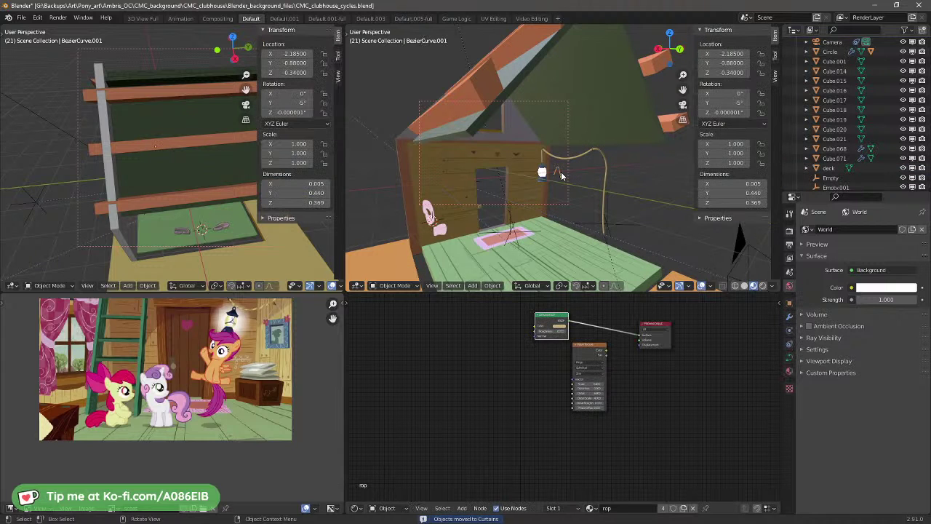
right_click(561, 171)
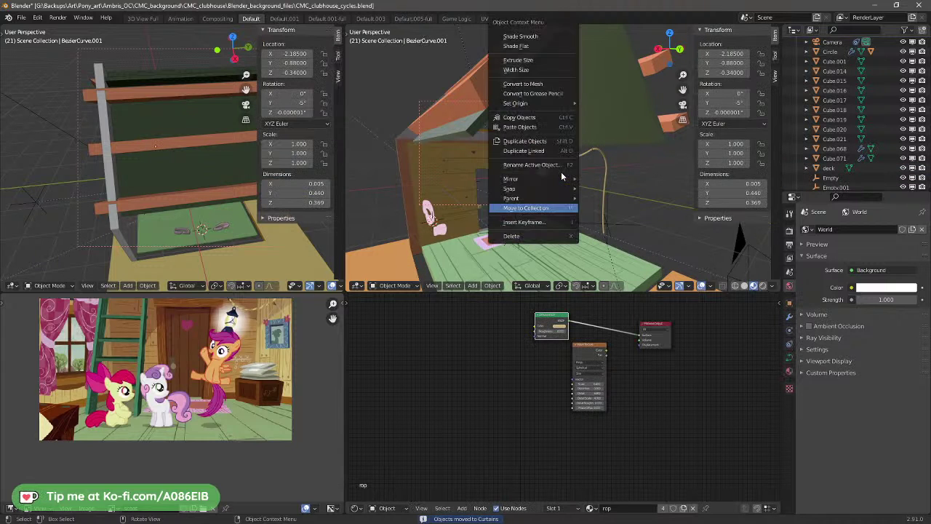
click(553, 209)
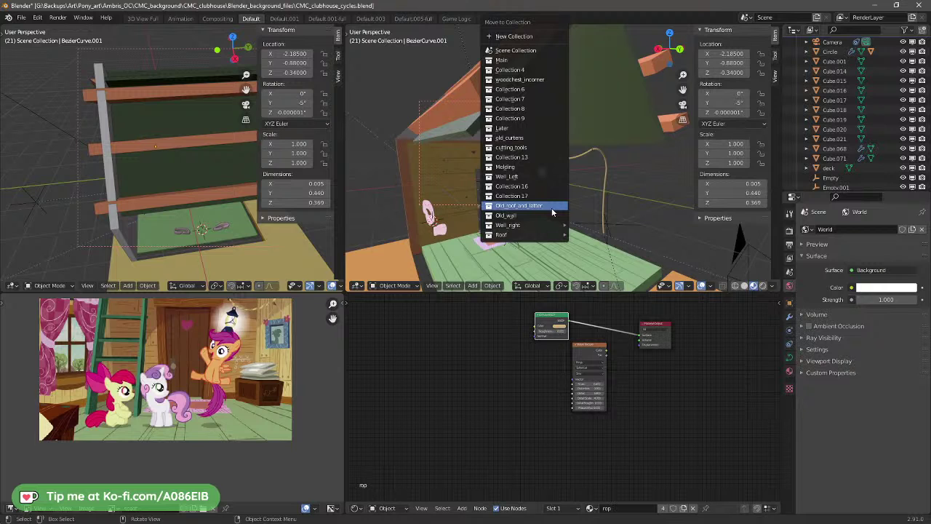
mouse_move(539, 227)
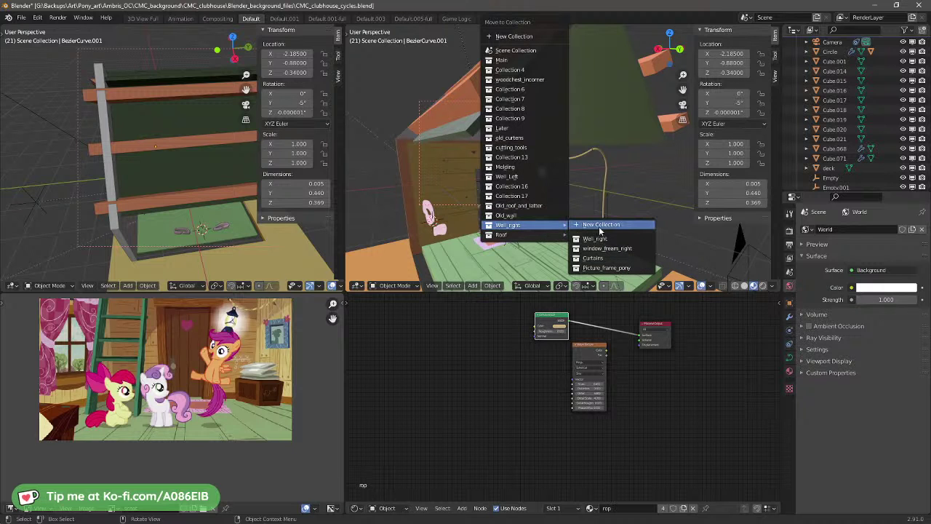
click(607, 267)
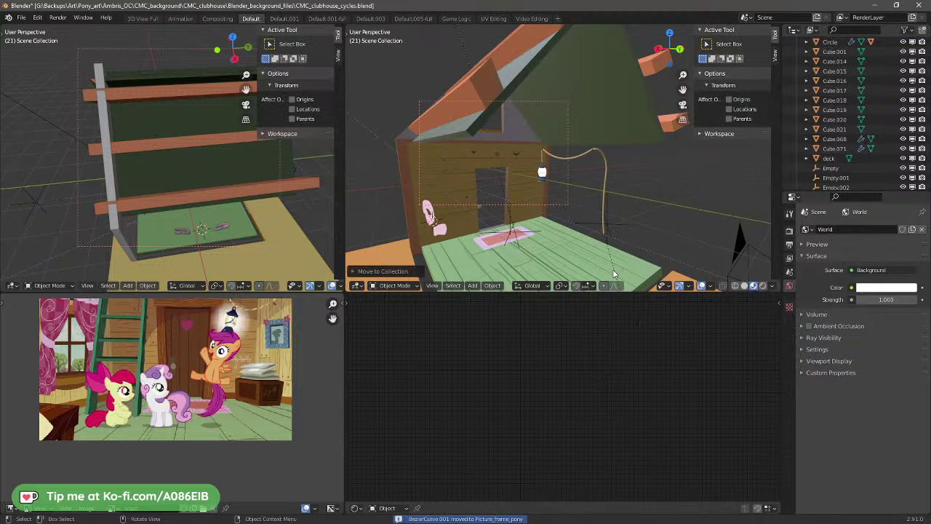
Step: Move the two pink curtain ties Cube.068 and Cube.071 from Main into the Wall_Left collection
middle_drag(655, 210, 523, 213)
click(443, 195)
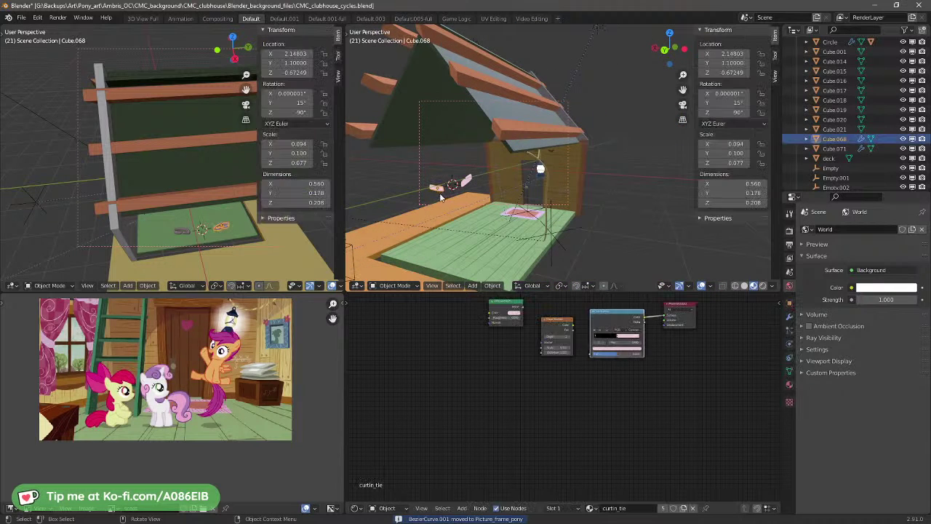
shift+click(467, 184)
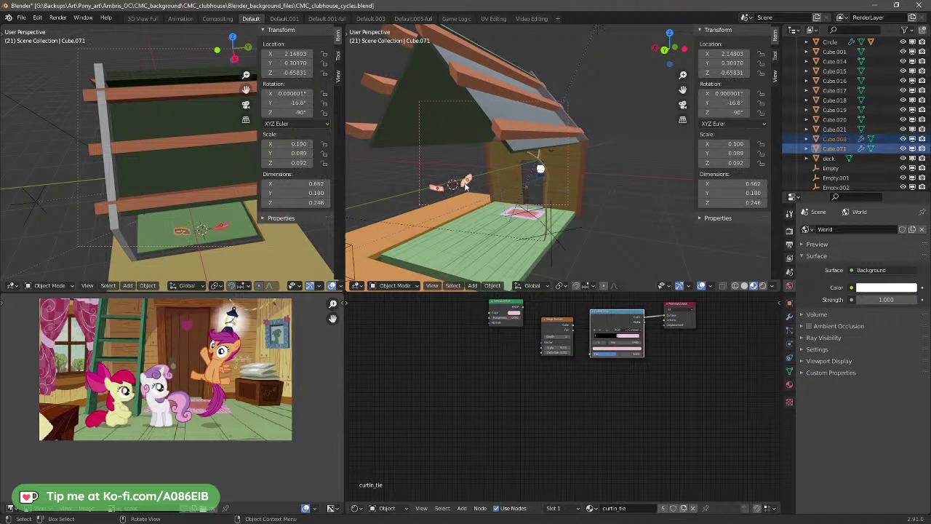
right_click(467, 188)
click(465, 186)
key(m)
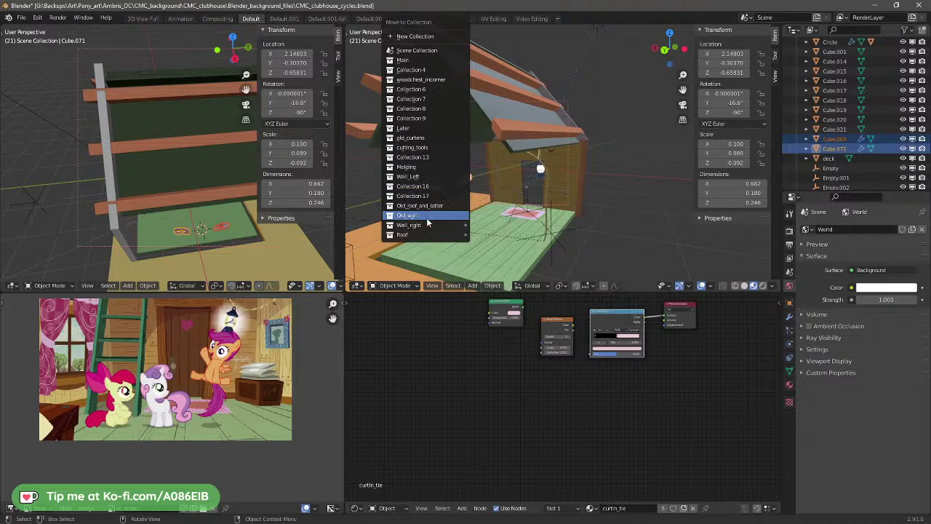
click(430, 176)
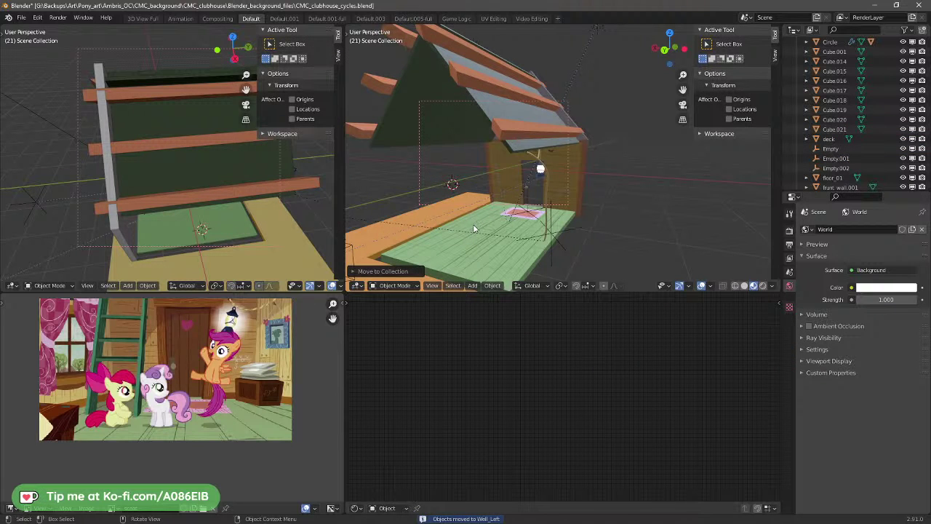
Step: Shift Empty.001 away from the green floor to check what it affects, and delete it
middle_drag(474, 229, 539, 226)
click(534, 227)
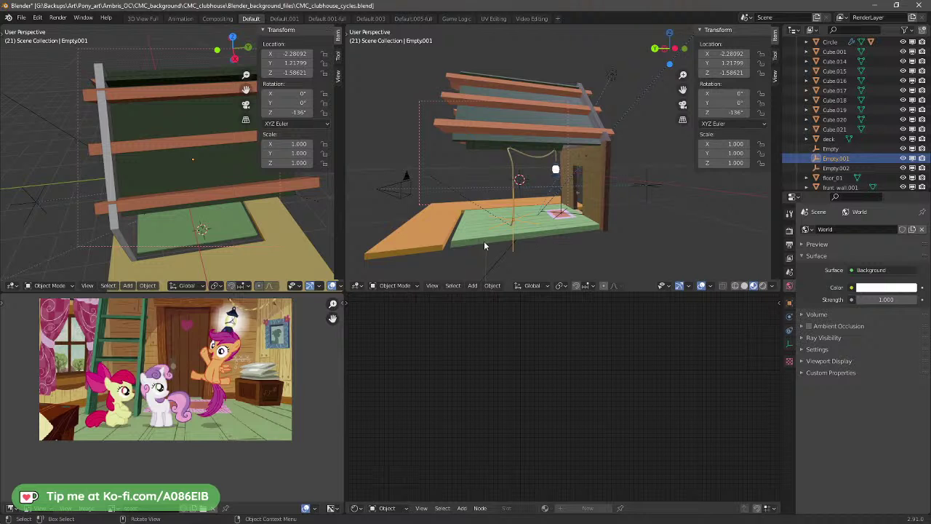
middle_drag(452, 242, 546, 268)
key(g)
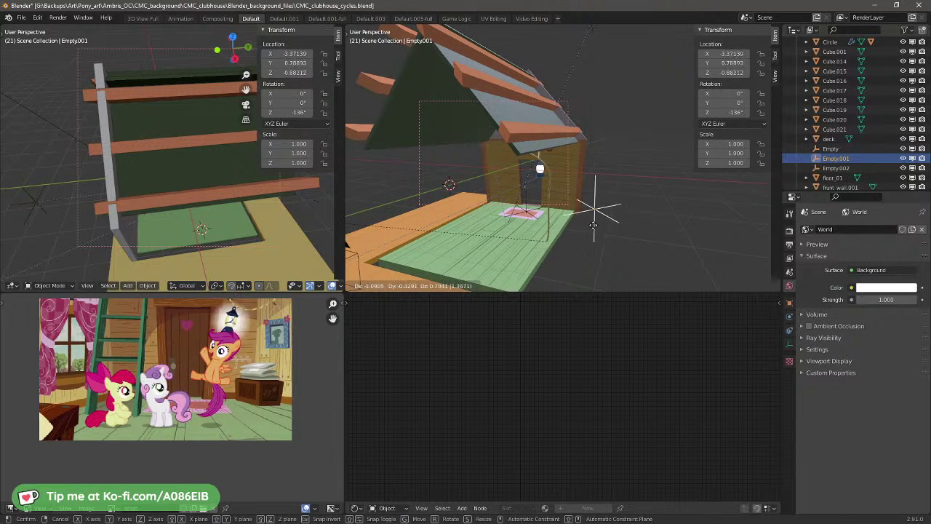
click(599, 241)
key(x)
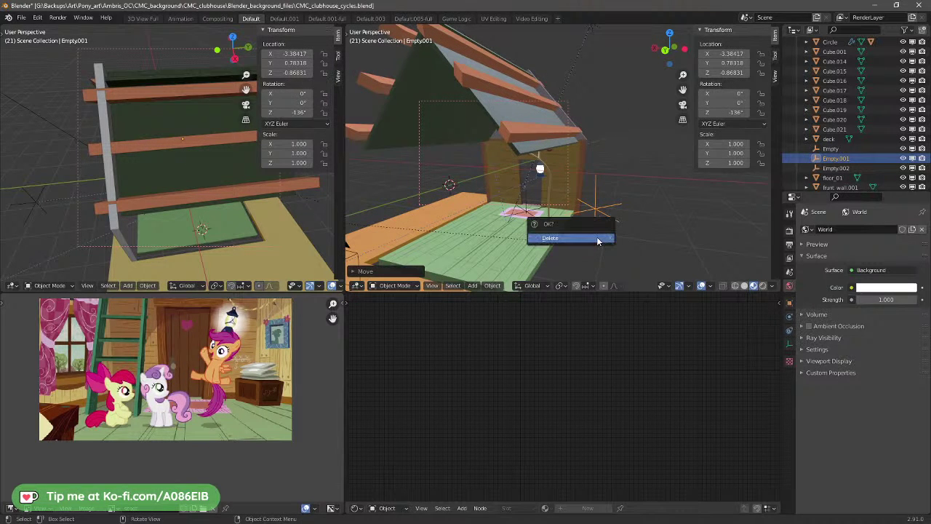
click(538, 234)
Step: Shift Empty.002 across the green floor to check what it affects, and delete it
click(532, 229)
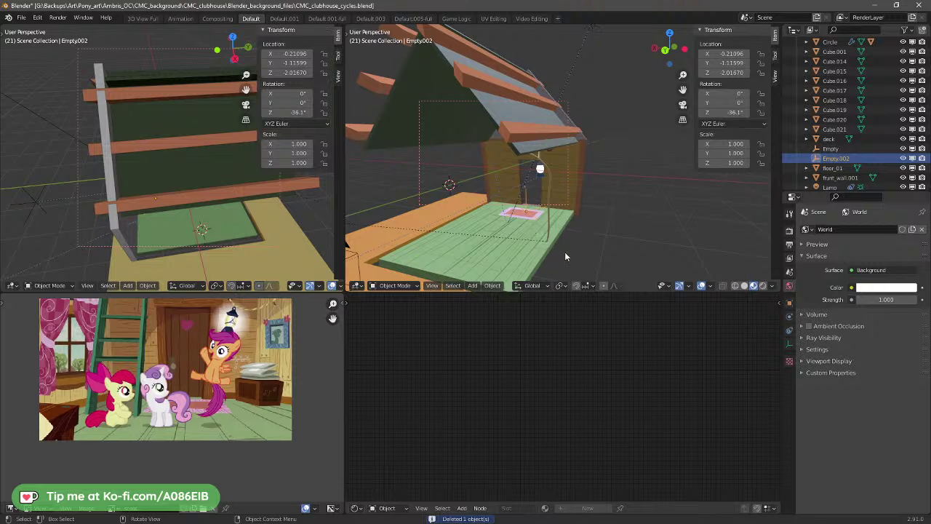
key(x)
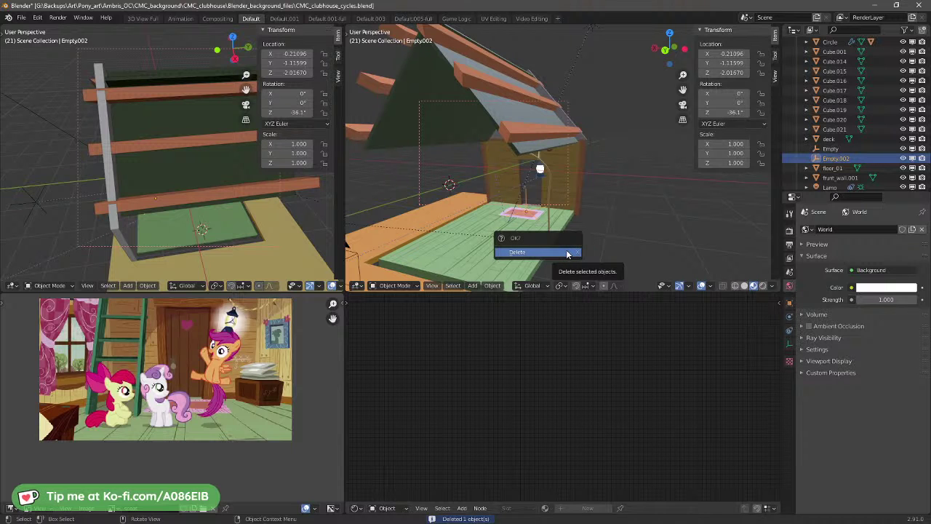
middle_drag(658, 225, 592, 229)
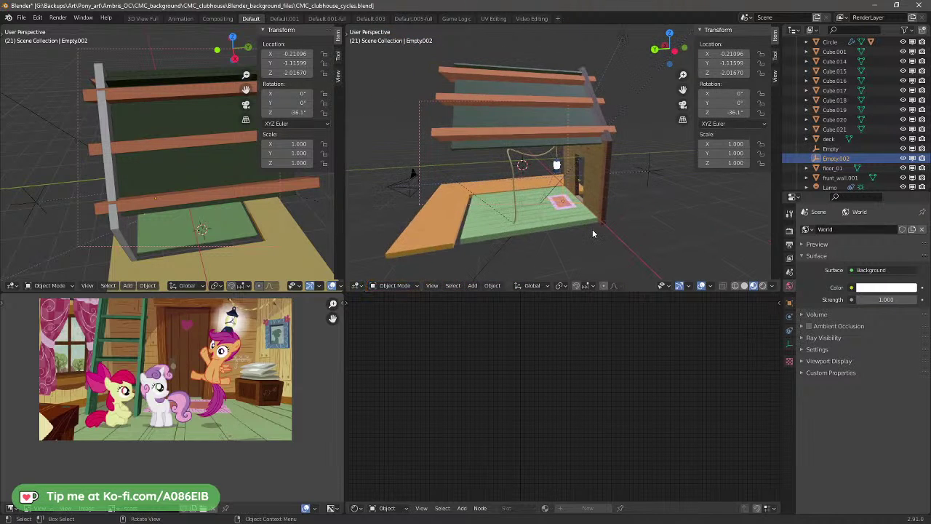
key(g)
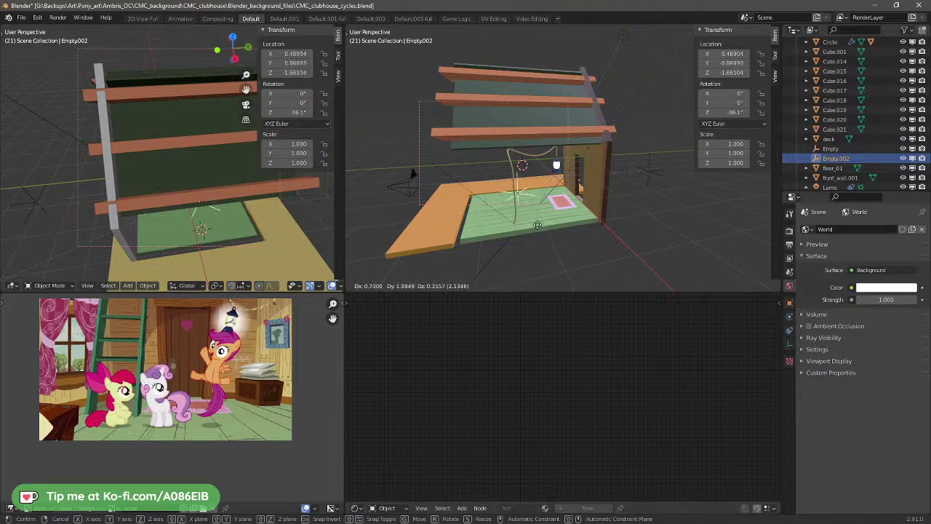
click(579, 230)
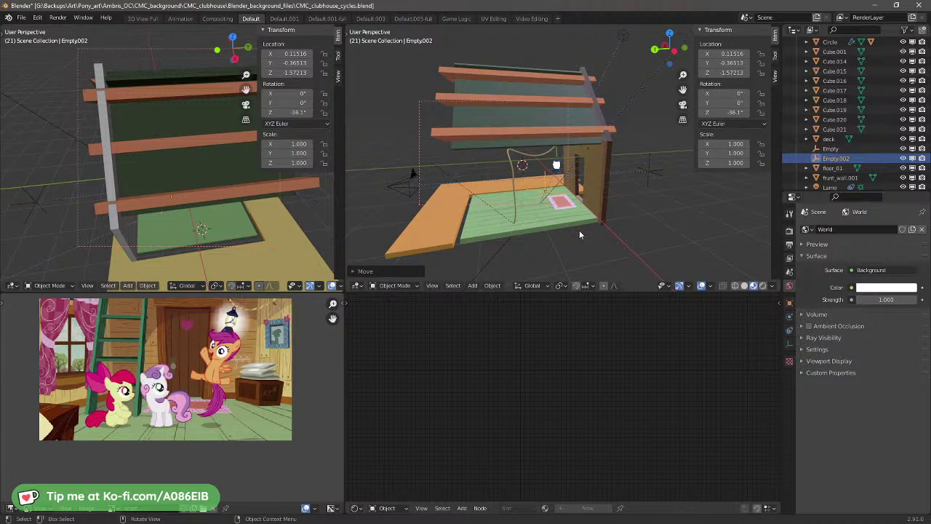
key(x)
click(575, 229)
Step: Select the remaining Empty standing outside the clubhouse beyond the door wall
click(651, 178)
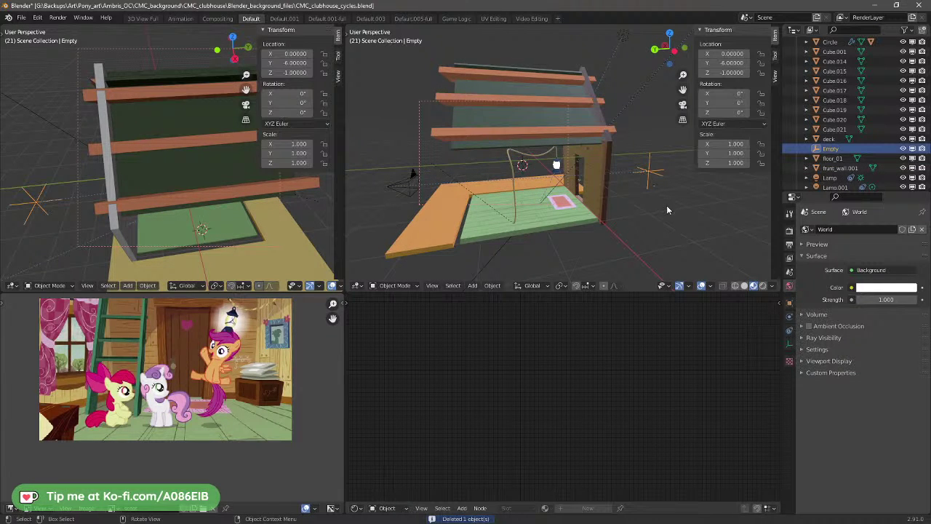
Step: Try moving the Empty, the Lamp and Lamp.001 to test how the linked lights respond
key(g)
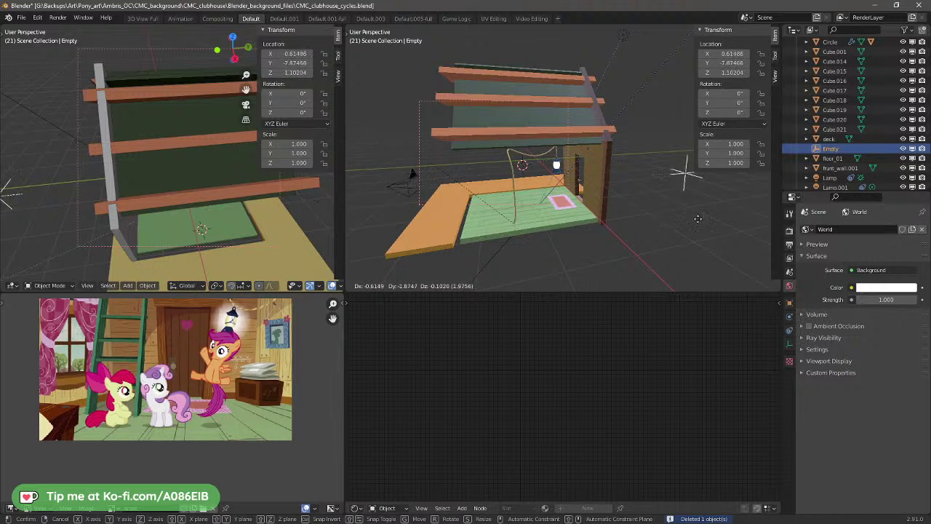
right_click(573, 230)
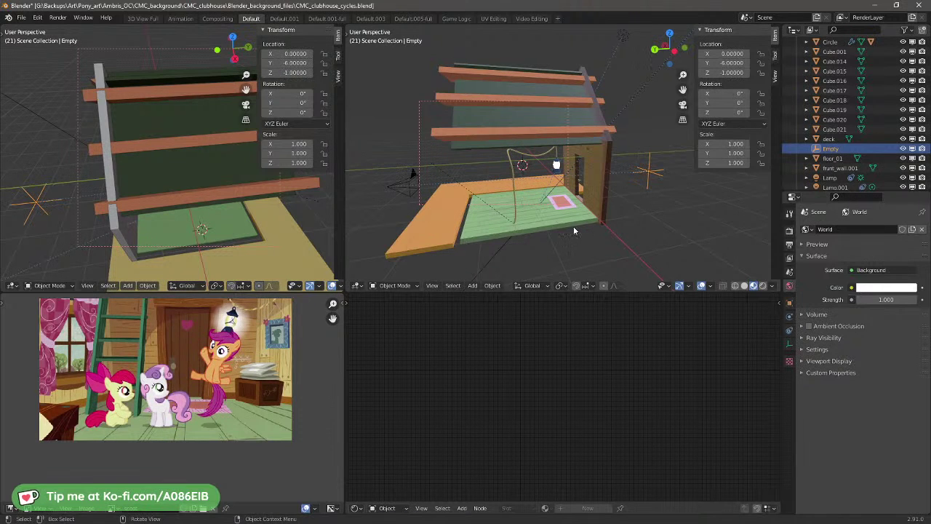
scroll(564, 222, down, 8)
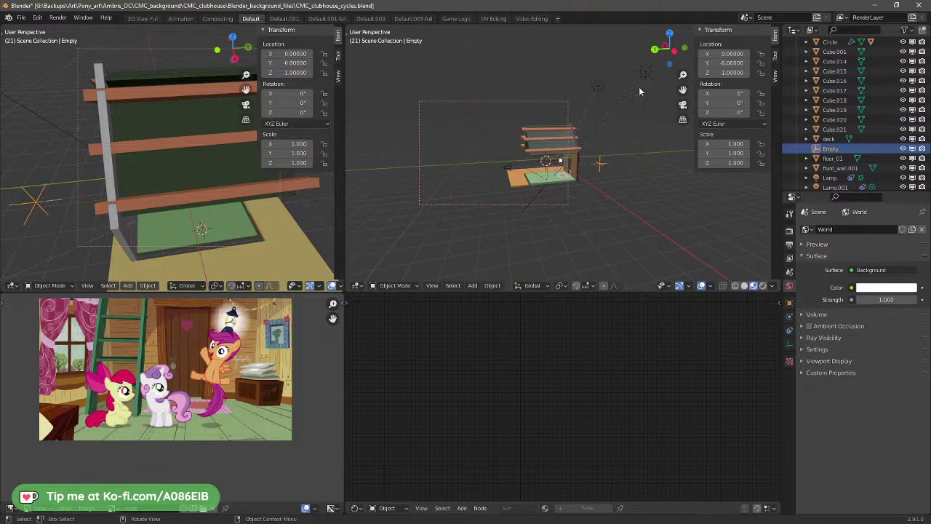
click(646, 73)
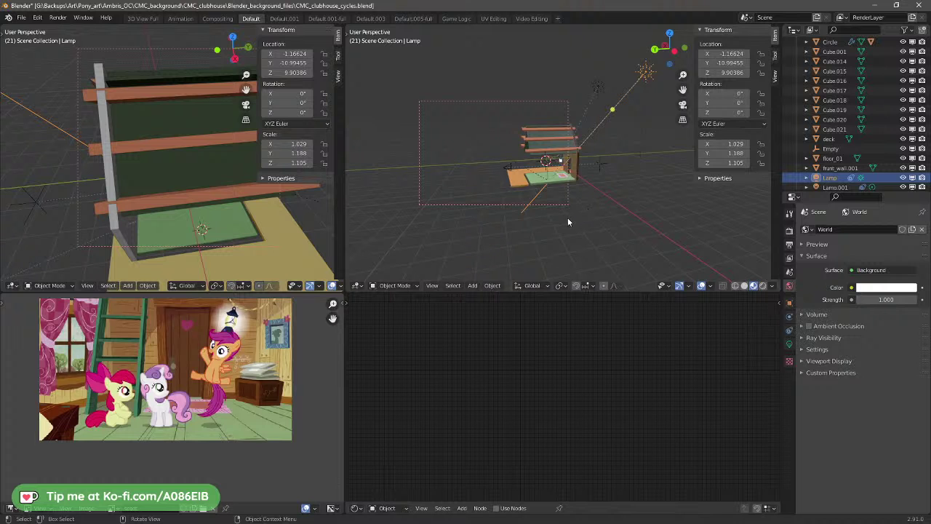
key(g)
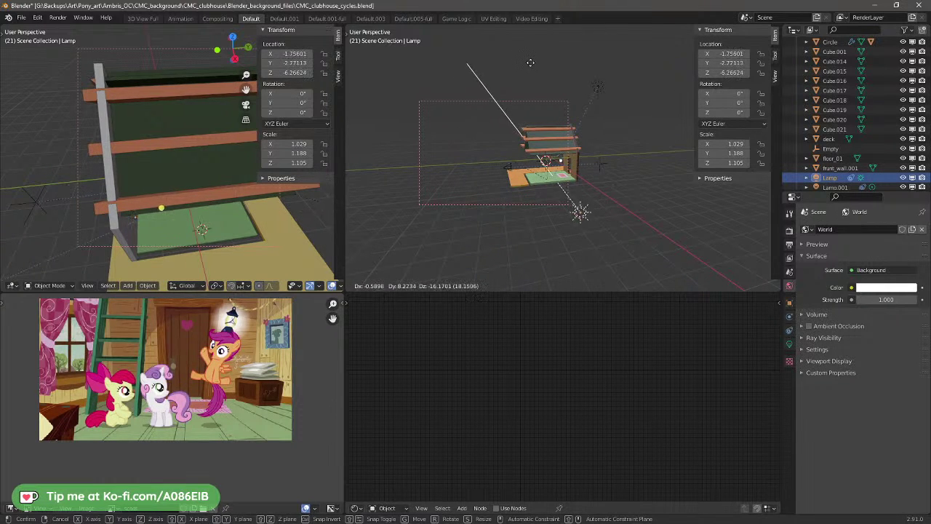
right_click(528, 194)
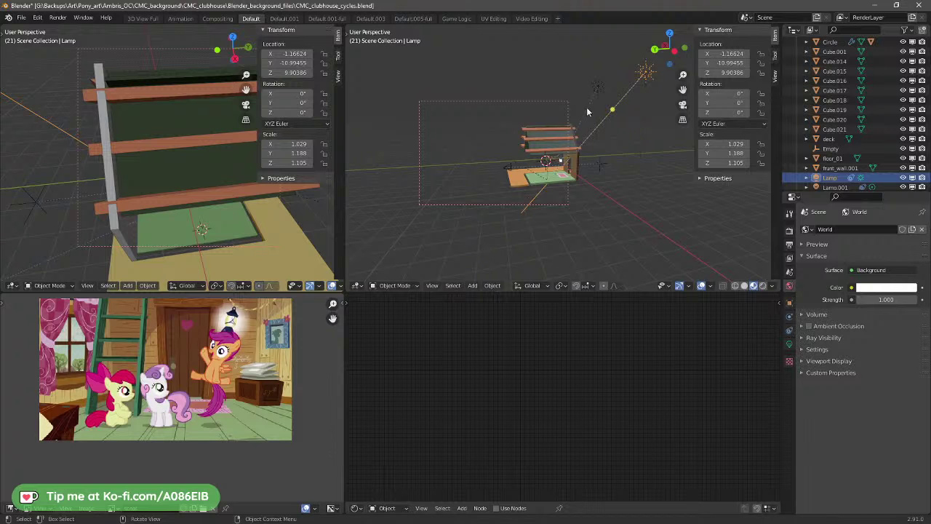
key(shift+d)
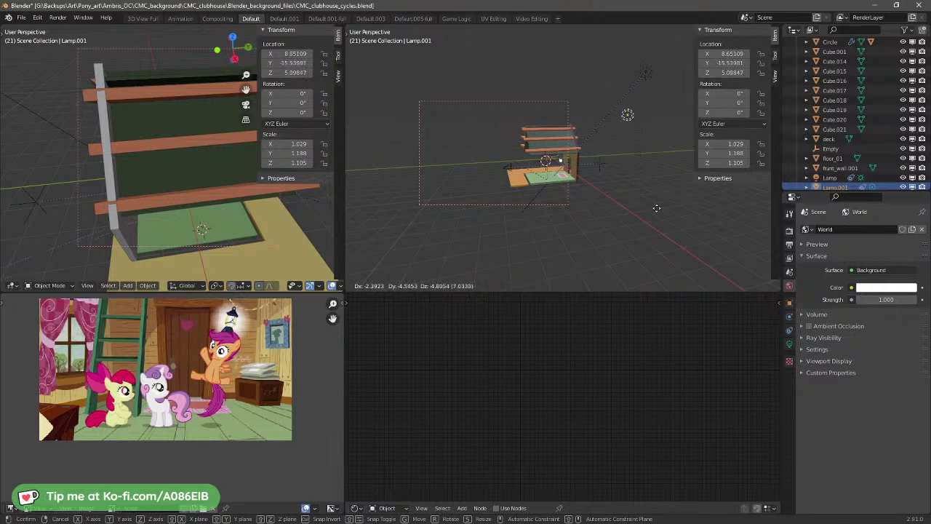
click(610, 164)
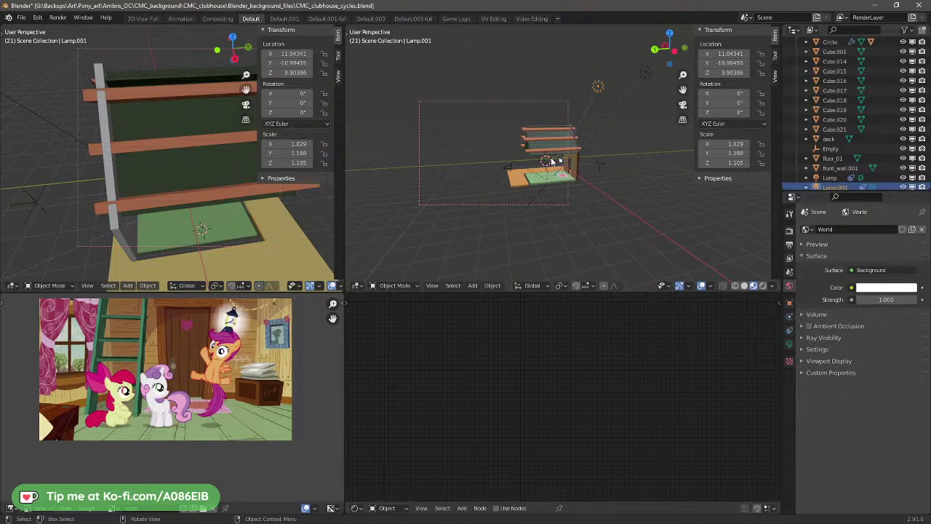
Step: Examine the Cylinder mesh of the hanging lantern's rope in Edit Mode
middle_drag(552, 161, 622, 174)
scroll(587, 179, up, 8)
click(594, 188)
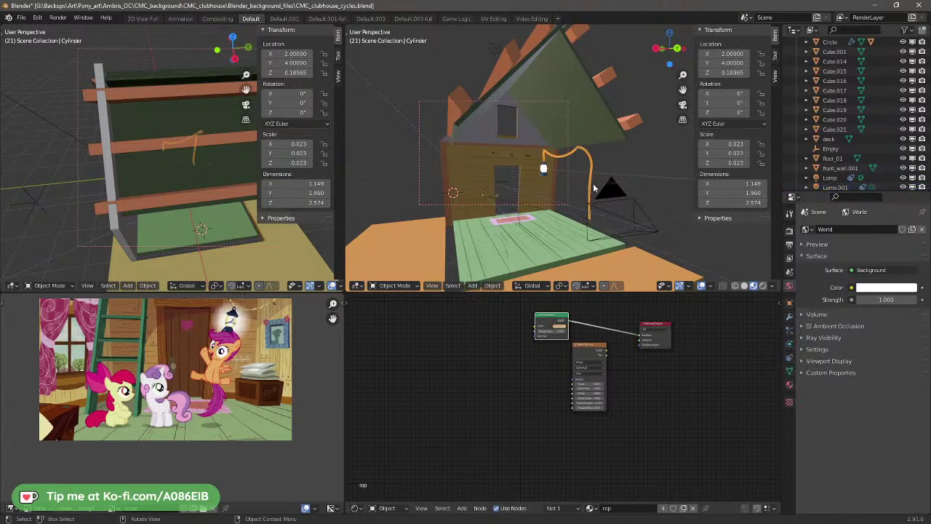
key(Tab)
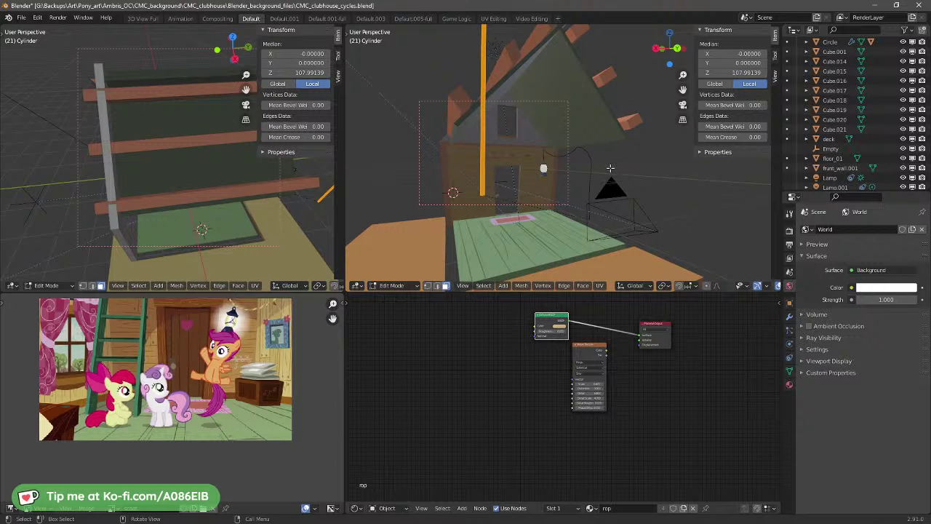
key(Tab)
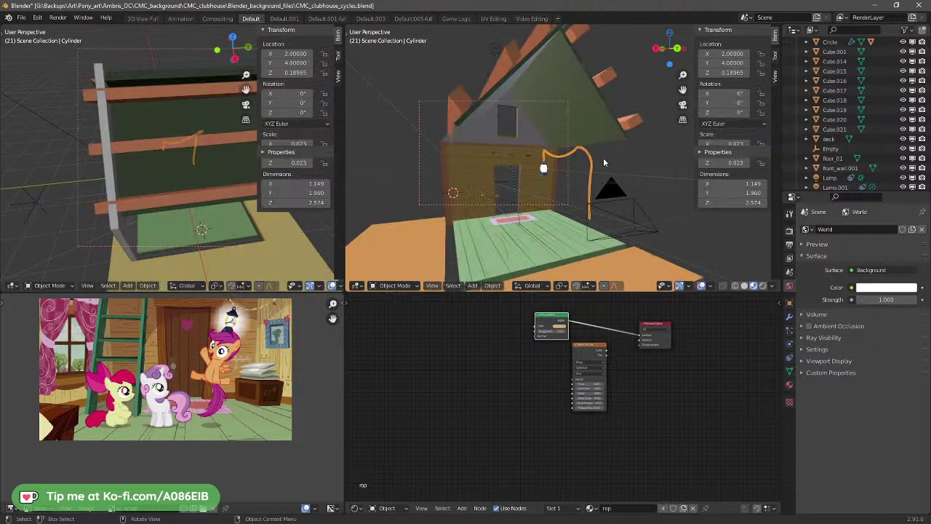
Step: Find the BezierCurve that parents the rope in the outliner and examine its curve data and rop material
scroll(860, 133, down, 5)
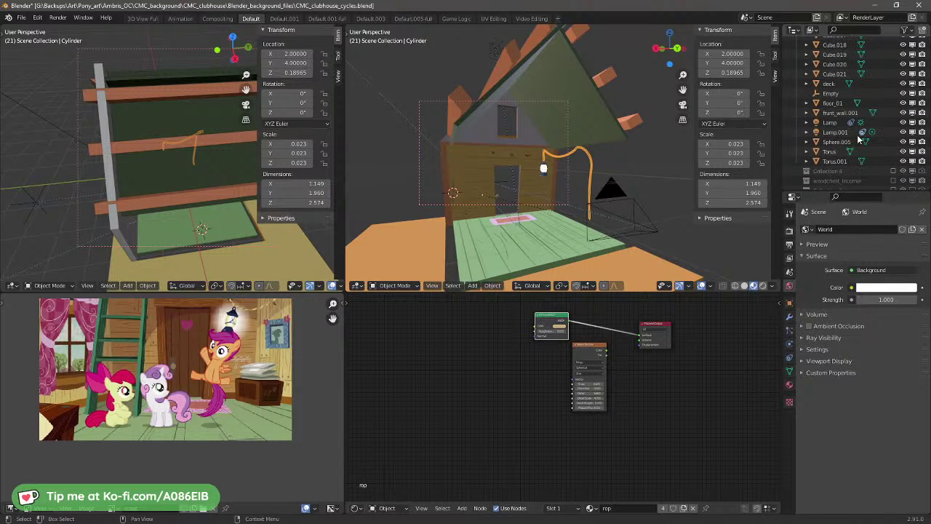
scroll(858, 136, up, 8)
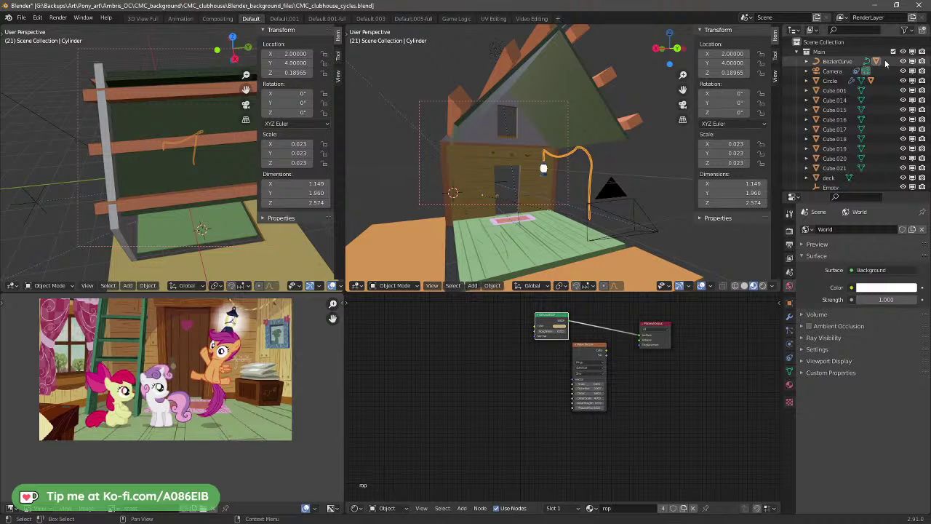
click(807, 62)
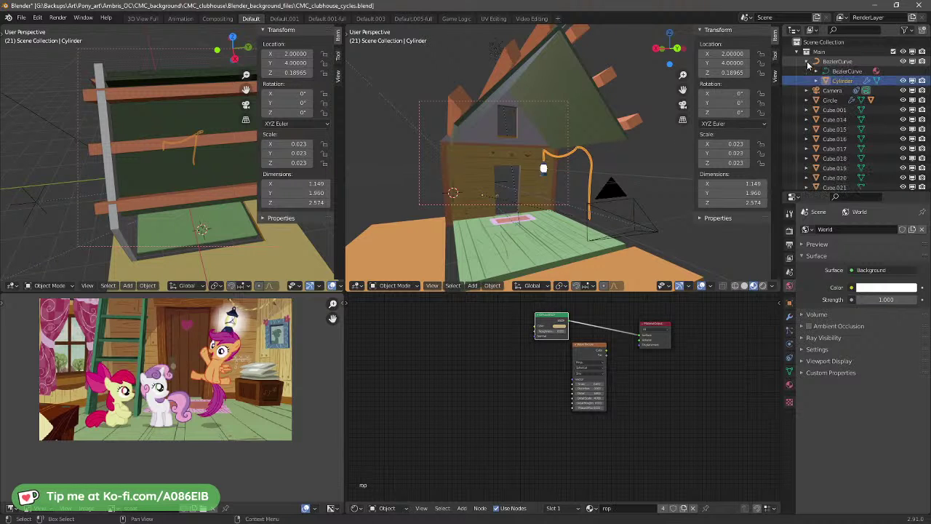
click(848, 71)
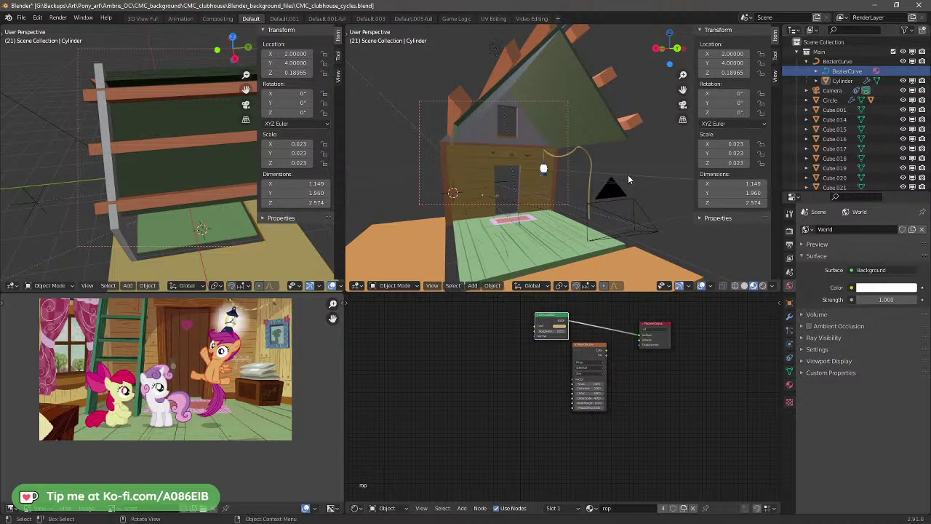
key(Tab)
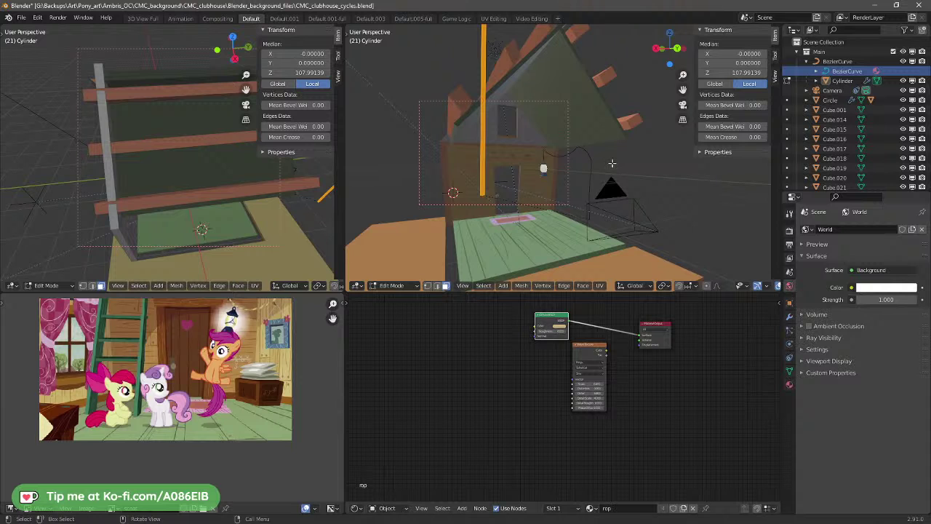
key(Tab)
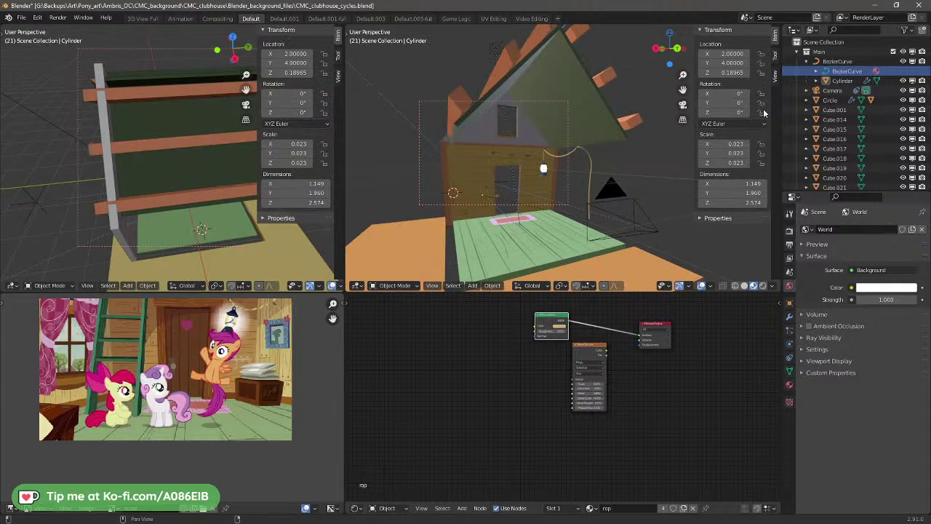
click(818, 71)
click(848, 81)
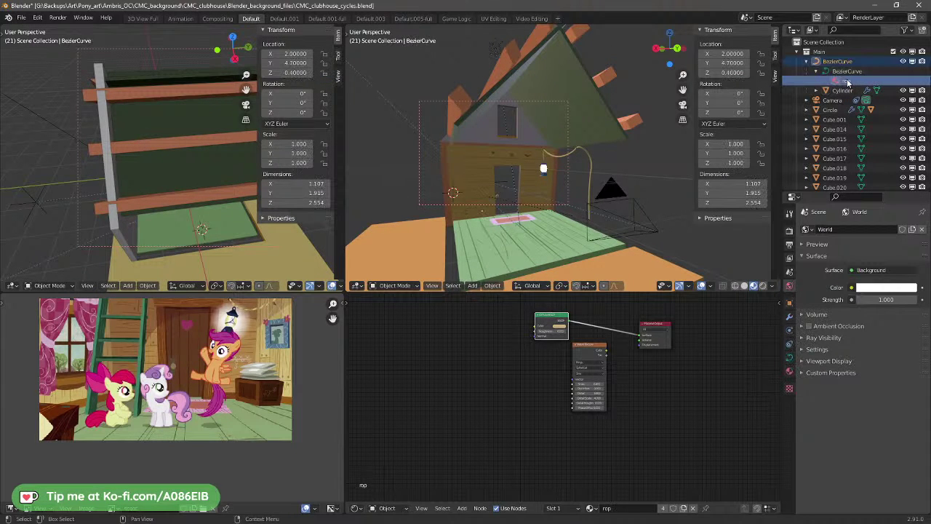
Step: Examine the Cylinder's mesh data and modifiers in the outliner, including the Curve modifier and its target
click(841, 90)
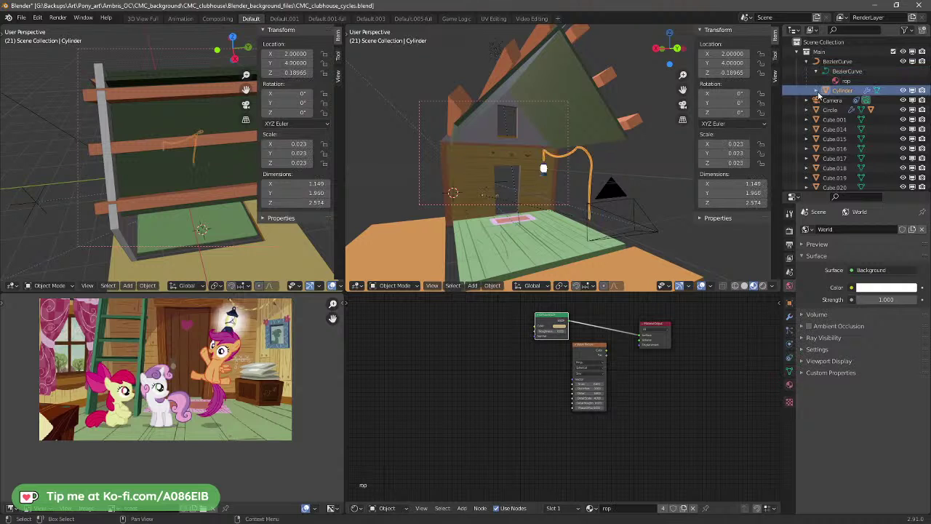
click(816, 90)
click(864, 102)
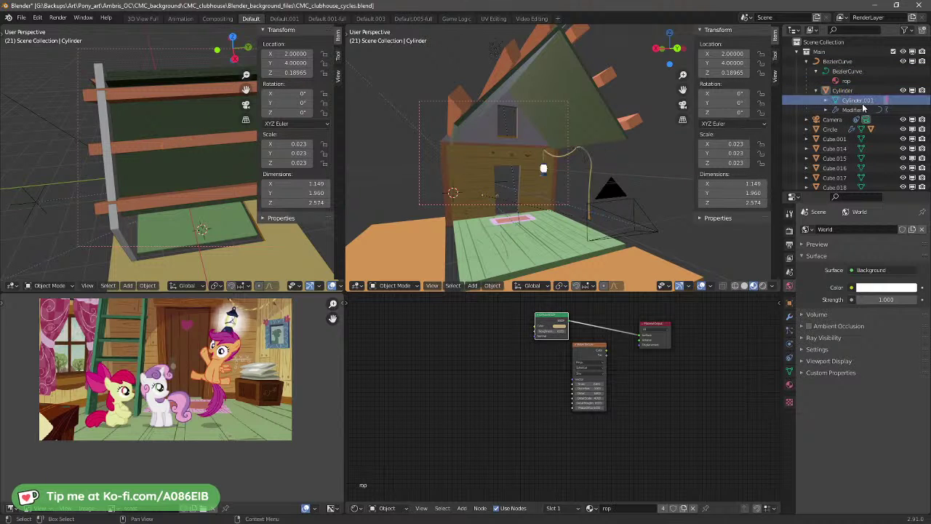
click(836, 110)
click(825, 111)
click(844, 119)
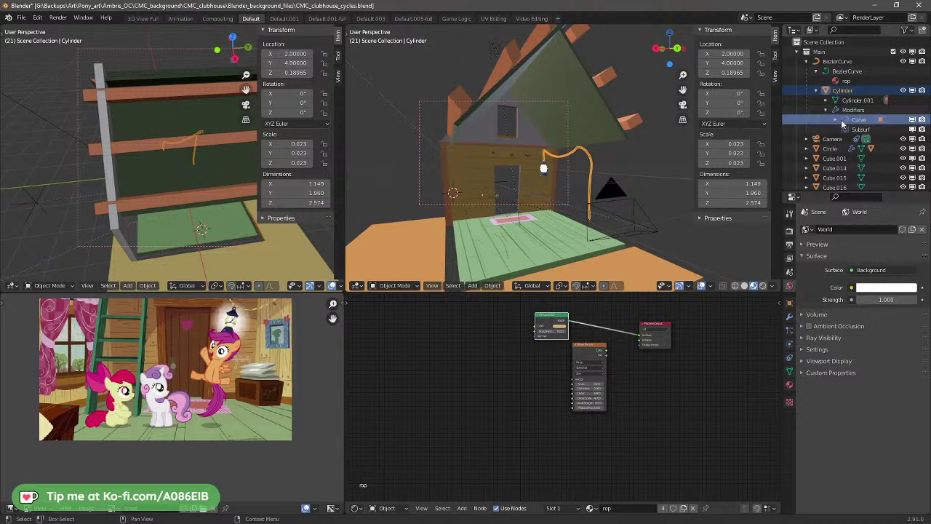
click(835, 120)
click(865, 130)
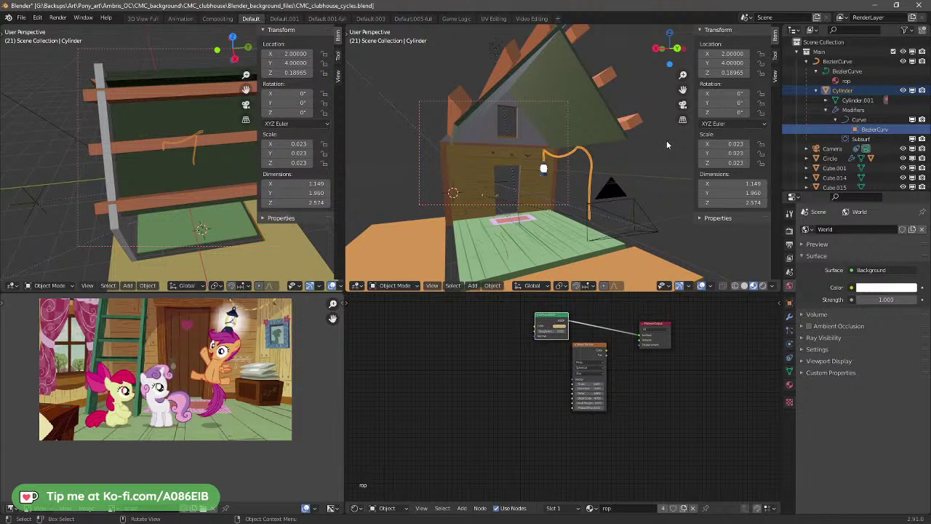
click(865, 122)
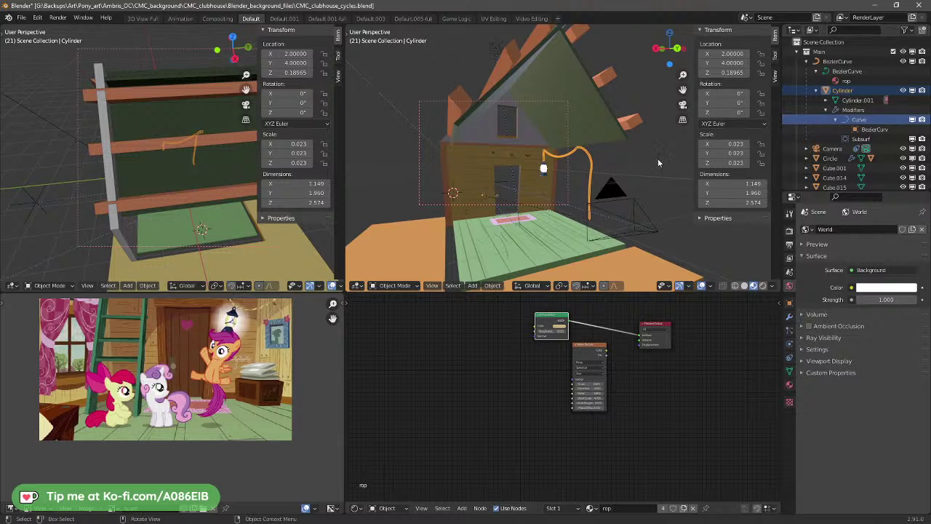
key(Tab)
key(Tab)
Step: Try moving the lower end control point of the rope's BezierCurve in Edit Mode
click(594, 162)
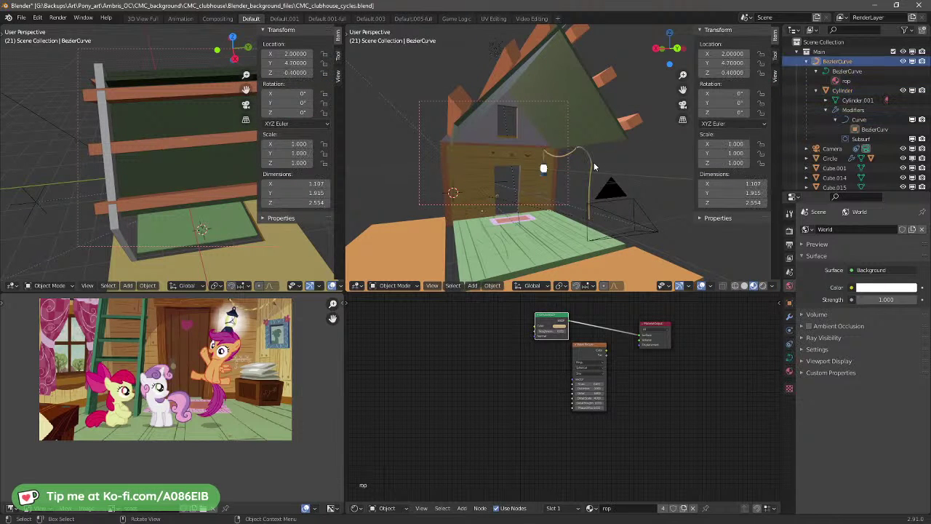
key(Tab)
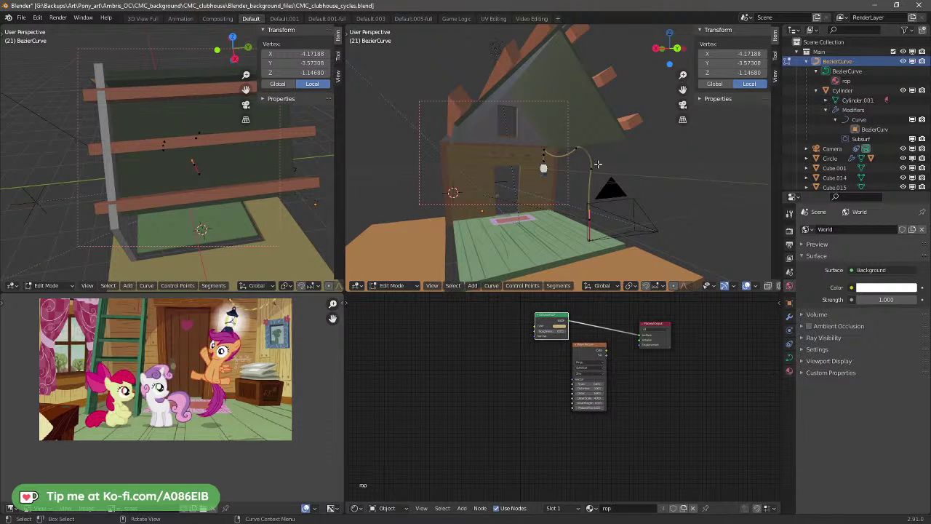
key(g)
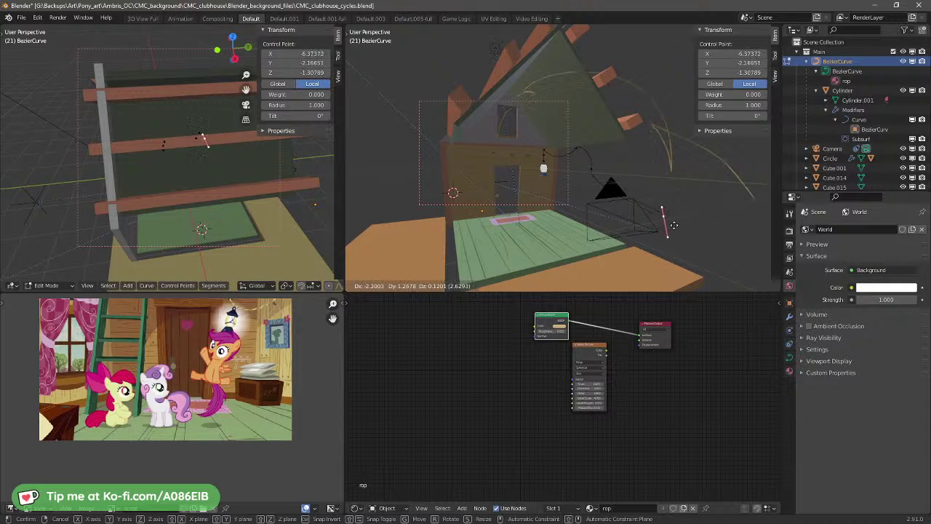
click(675, 226)
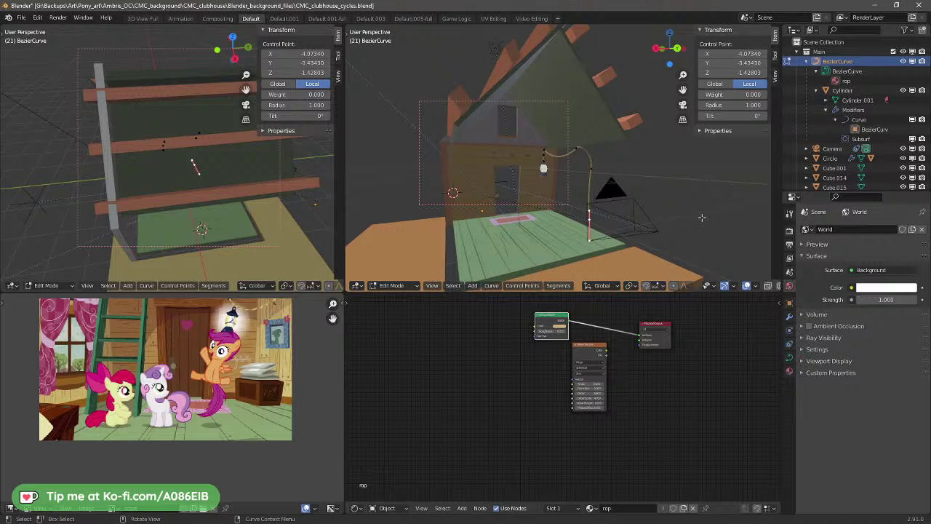
Step: Leave the curve's Edit Mode and rename the sphere on the front door as door_handel
middle_drag(702, 216, 672, 222)
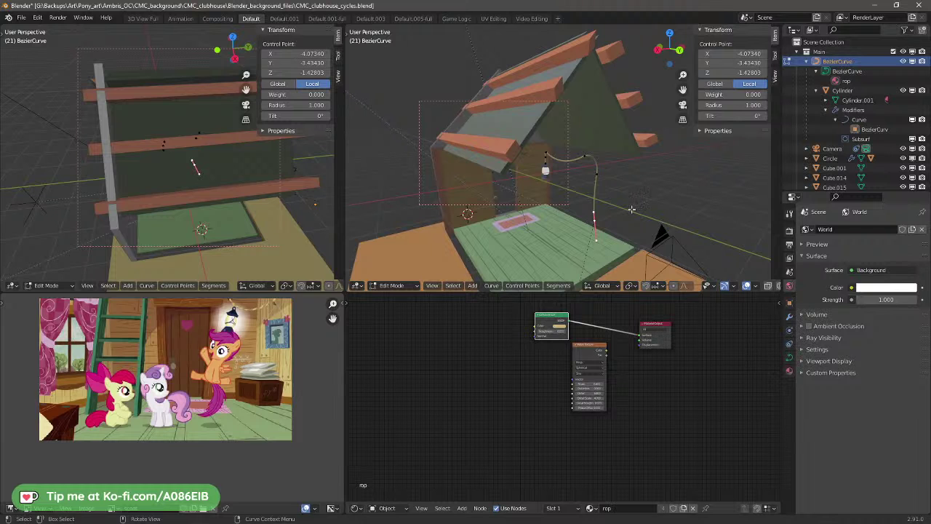
middle_drag(572, 198, 524, 202)
scroll(509, 201, up, 4)
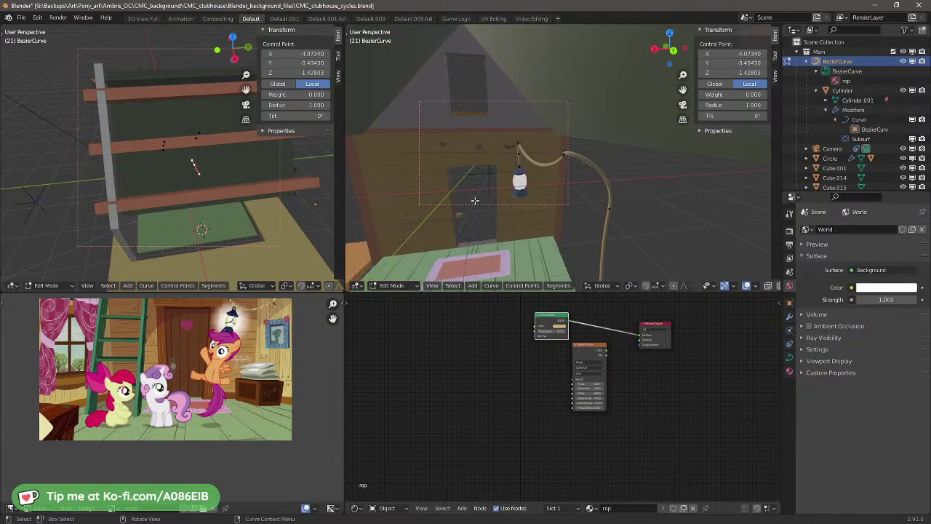
click(461, 218)
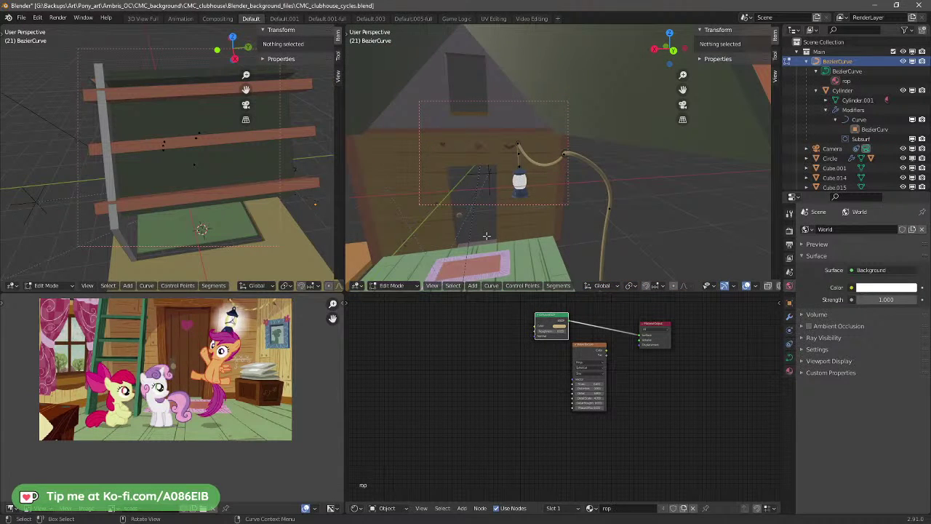
key(Tab)
click(460, 216)
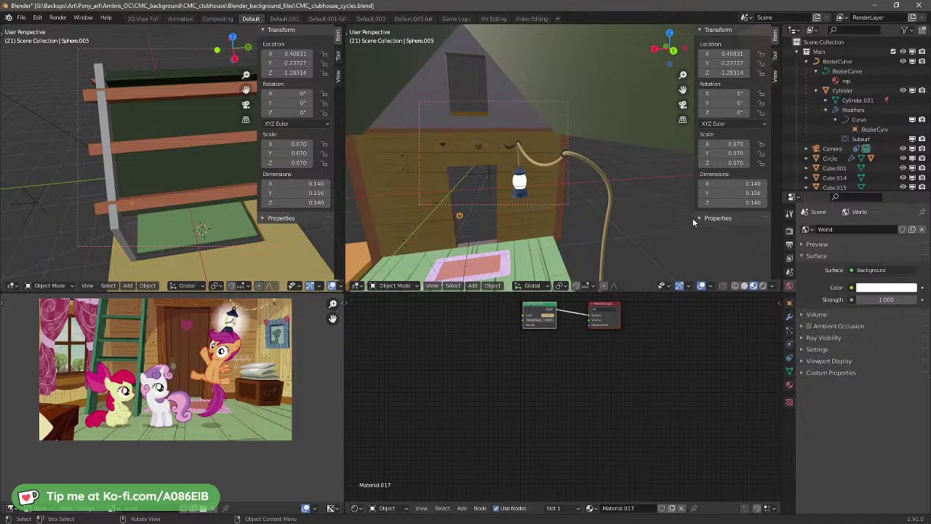
click(807, 61)
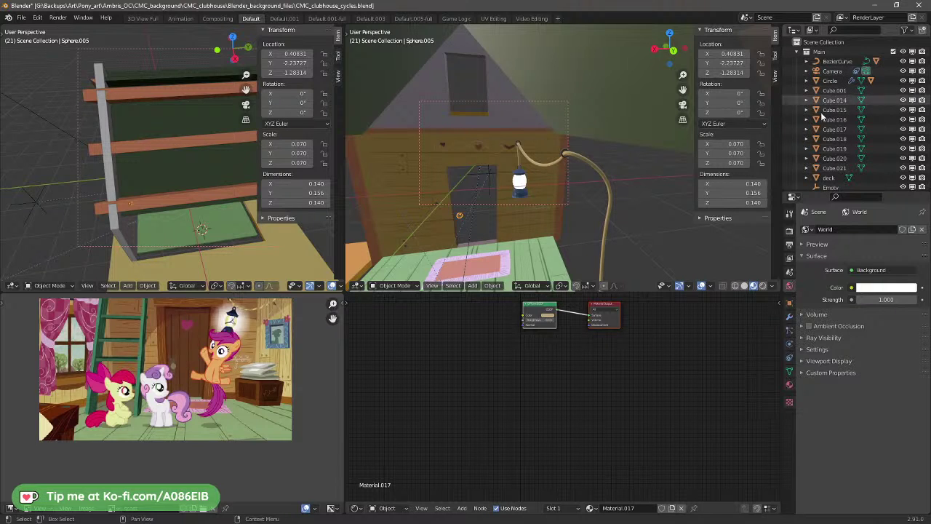
scroll(844, 131, down, 5)
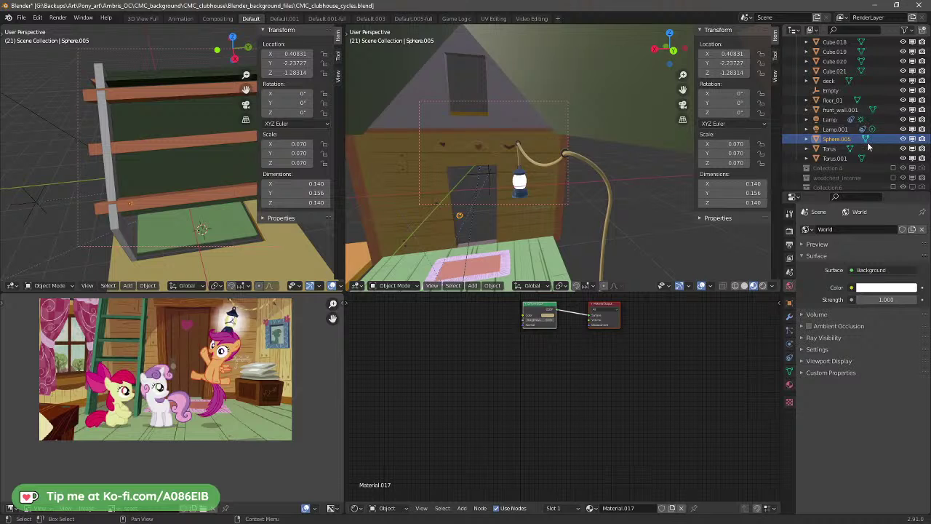
scroll(862, 138, down, 1)
double_click(836, 120)
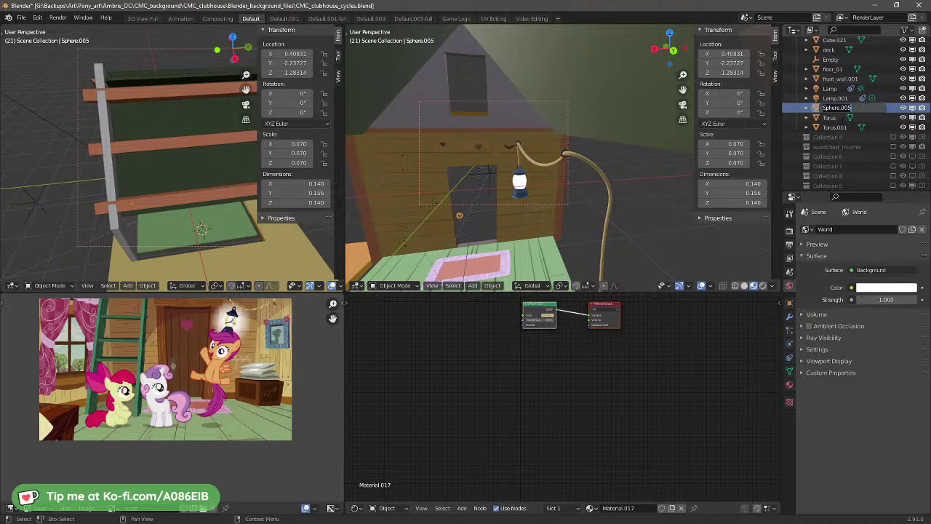
text(door_handel)
key(Return)
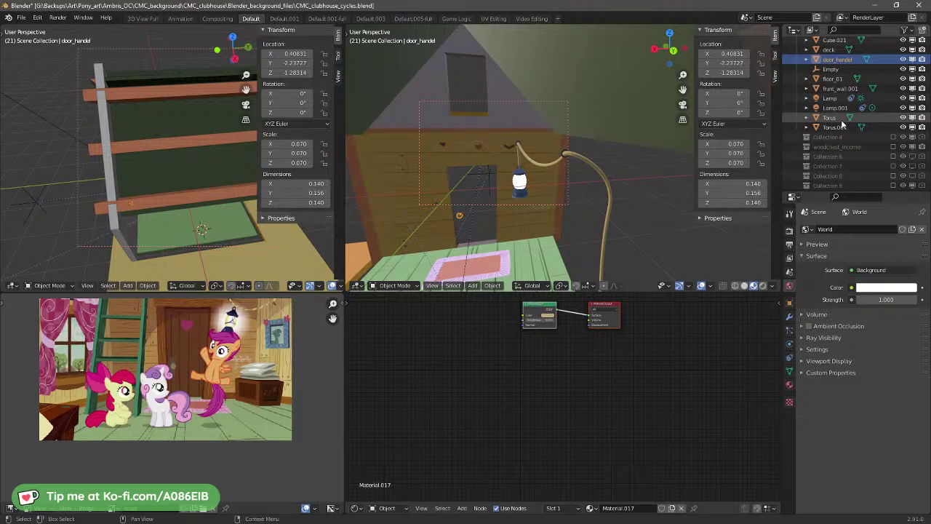
Step: Try moving the Empty in front of the clubhouse to test what it controls, then cancel the move
click(838, 69)
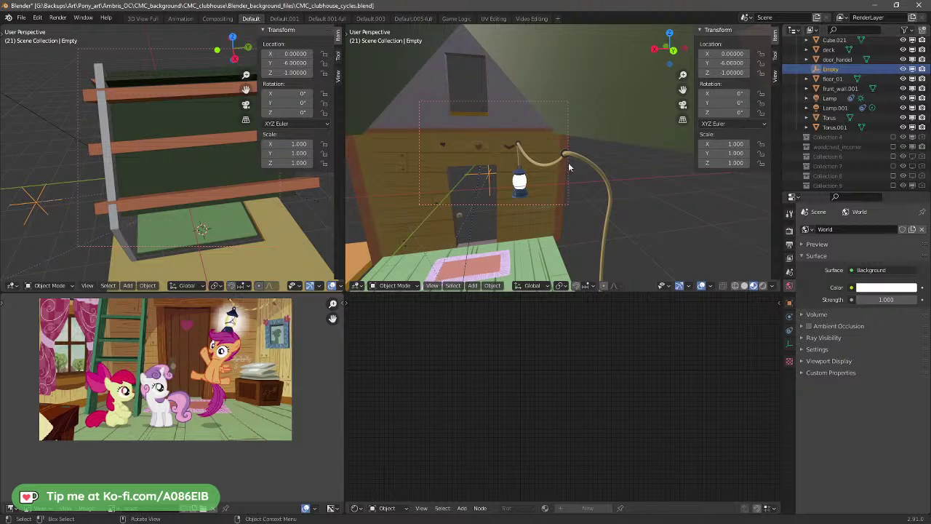
scroll(569, 163, down, 5)
key(g)
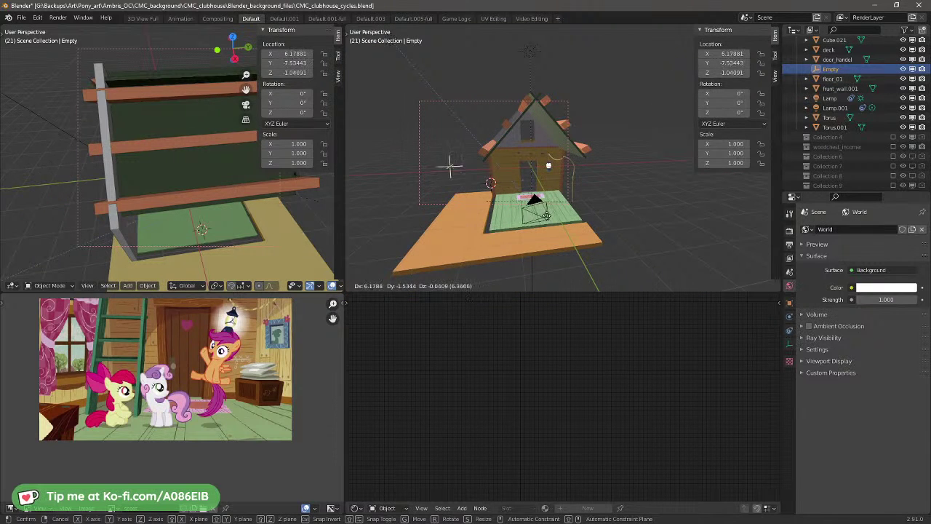
click(720, 201)
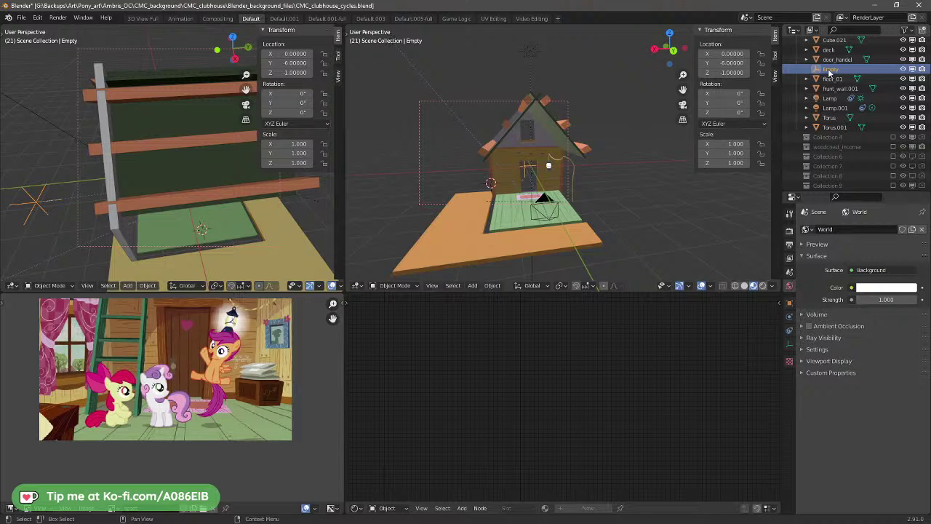
Step: Rename the Empty as camra_anker in the outliner
scroll(829, 71, up, 2)
double_click(832, 107)
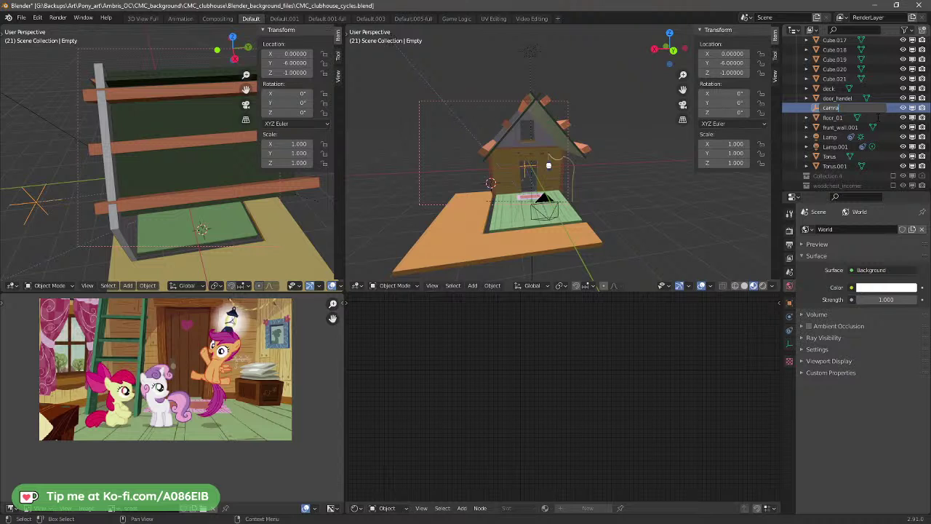
text(a_angle)
key(BackSpace)
key(BackSpace)
text(ker)
key(Return)
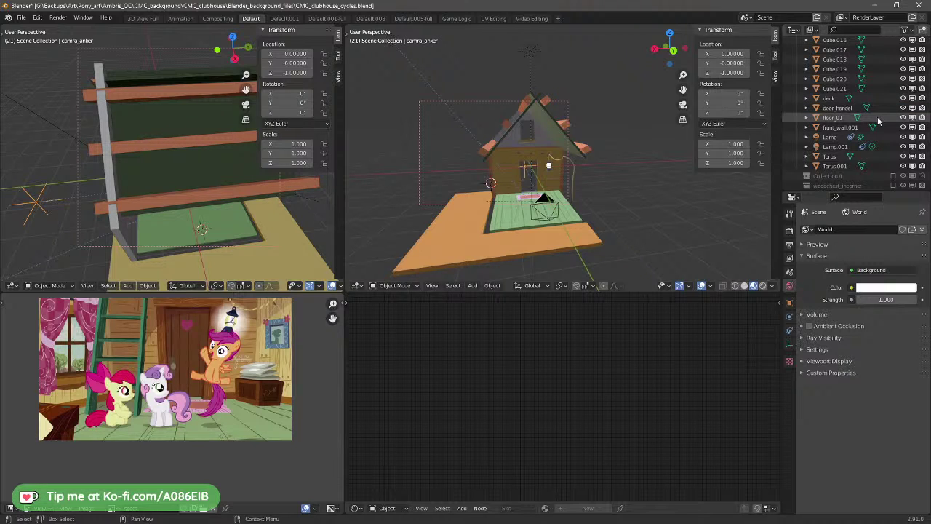
Step: Find the Camera's AutoTrack constraint in the outliner and toggle it off and on to compare the camera's aim
scroll(877, 120, up, 5)
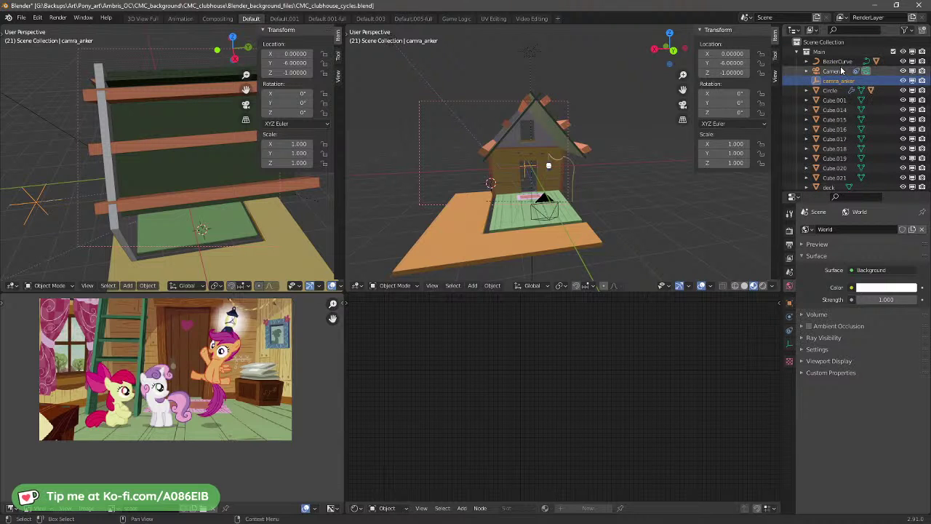
click(807, 71)
click(816, 90)
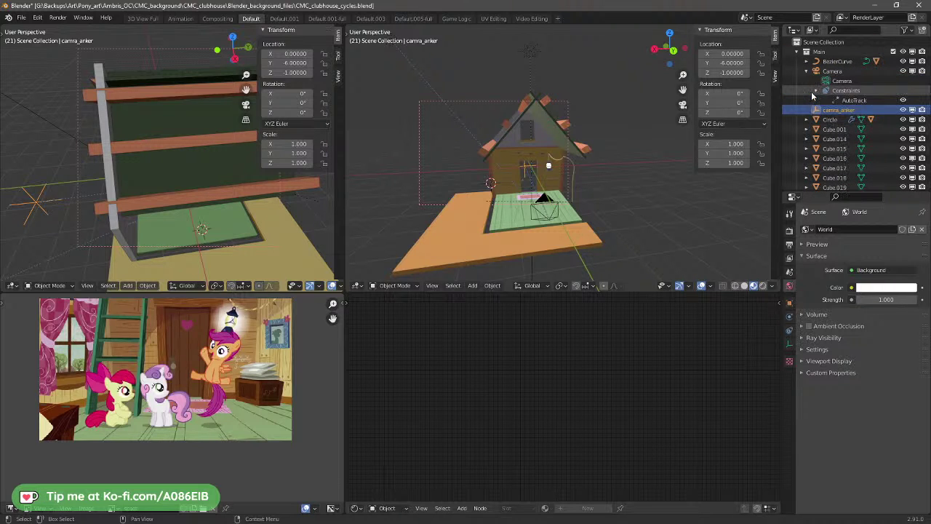
click(853, 100)
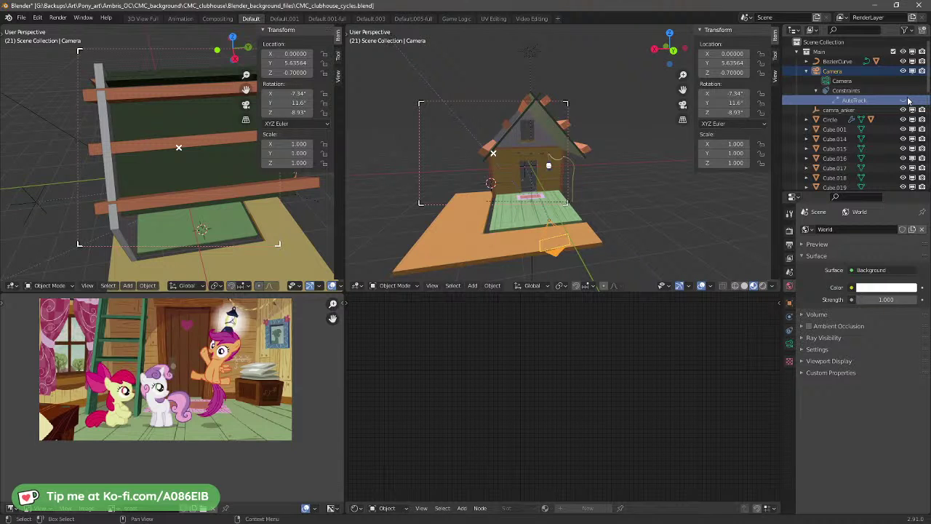
click(903, 100)
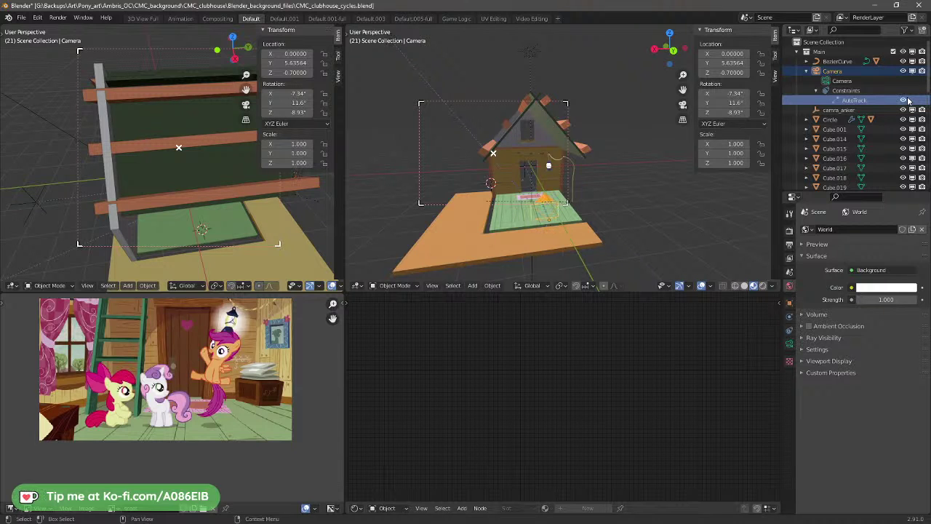
Step: Set the Camera's X, Y and Z rotation to 0°
click(848, 84)
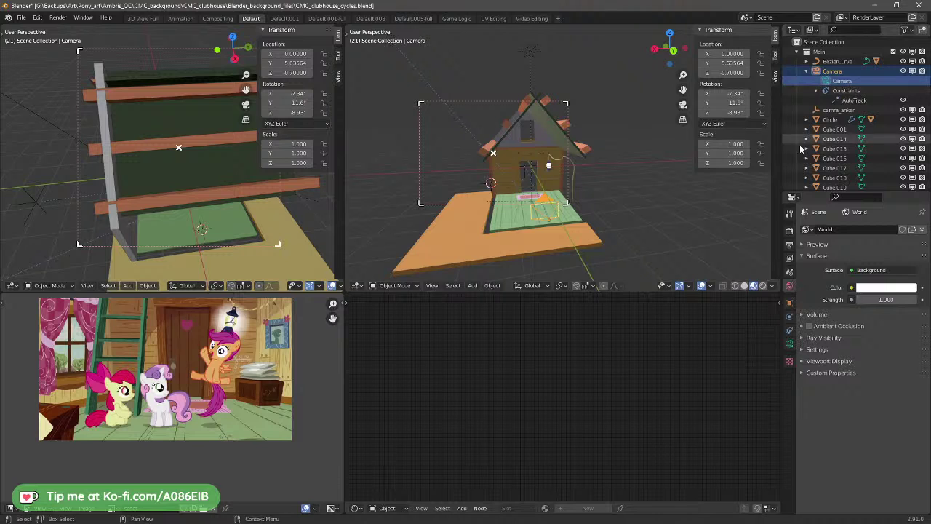
drag(735, 93, 720, 93)
click(730, 93)
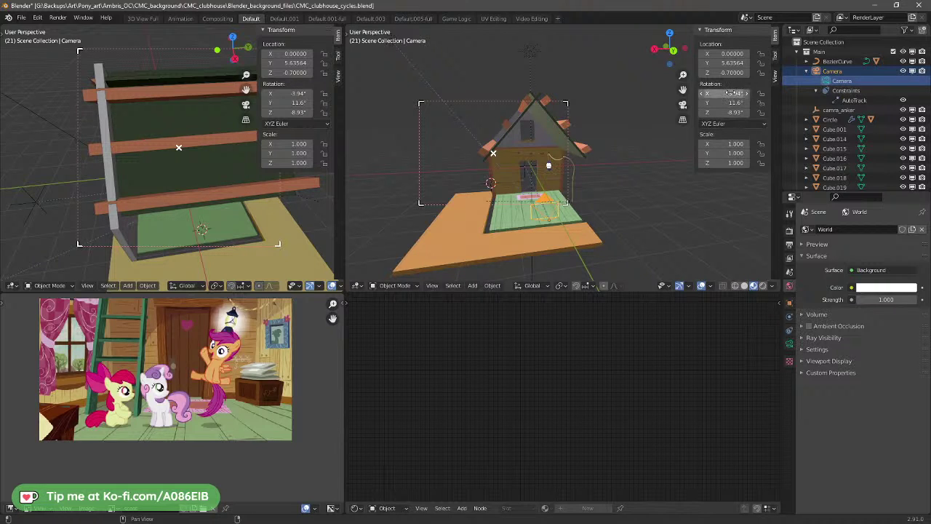
text(0)
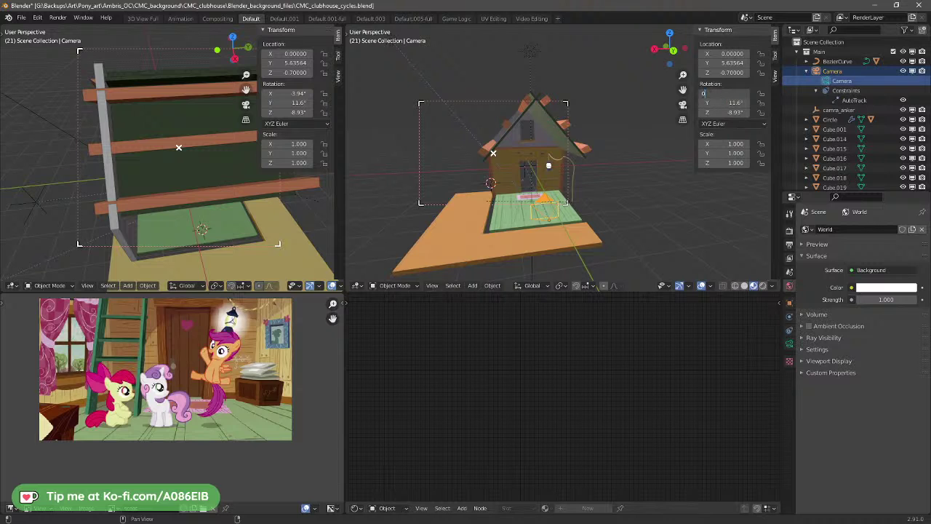
click(735, 102)
text(0)
click(732, 111)
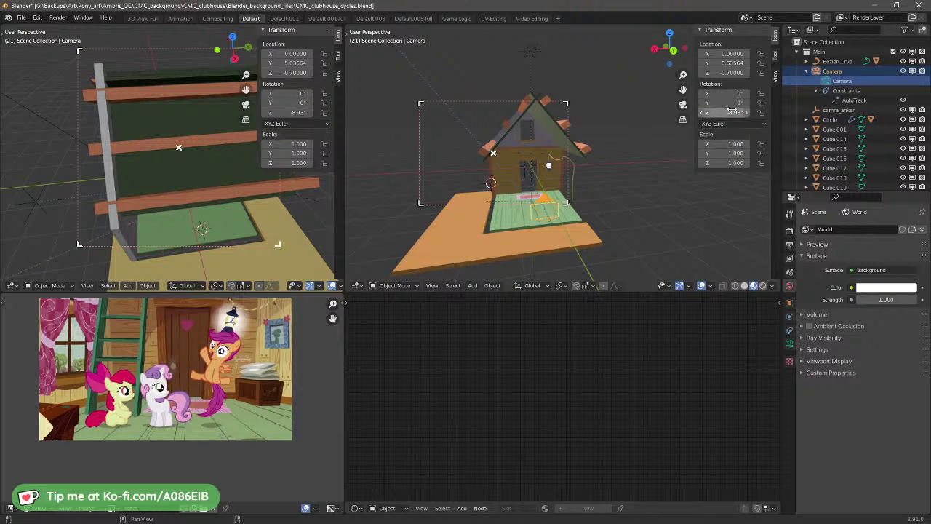
text(0)
key(Return)
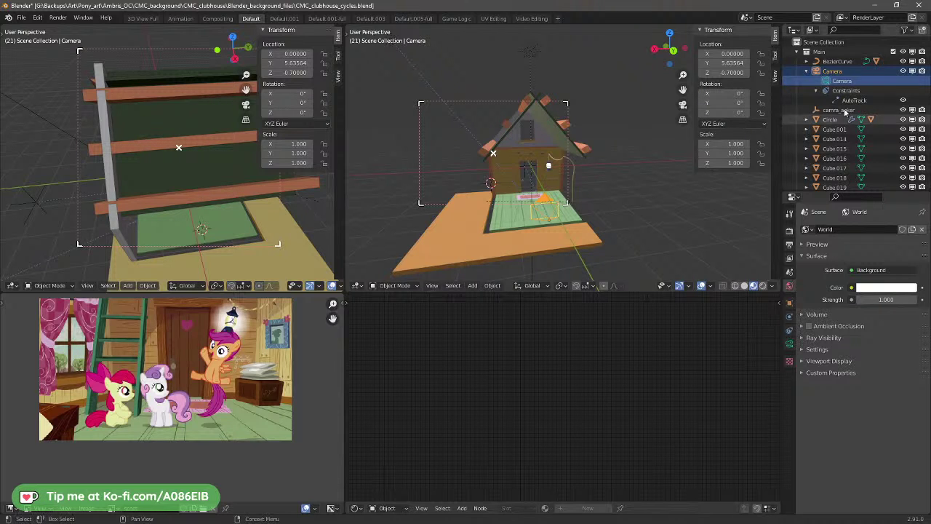
Step: Disable the Camera's AutoTrack constraint and set the camera's X rotation to 90°
click(904, 101)
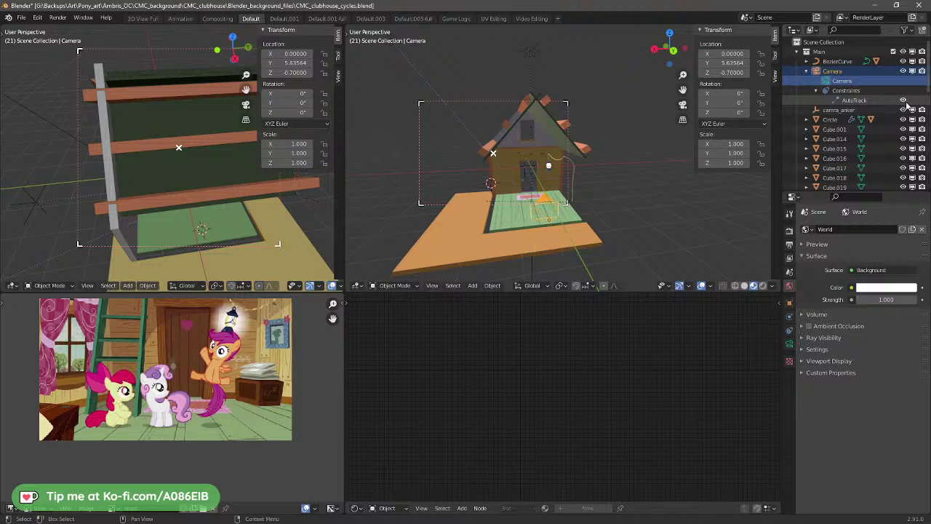
click(904, 100)
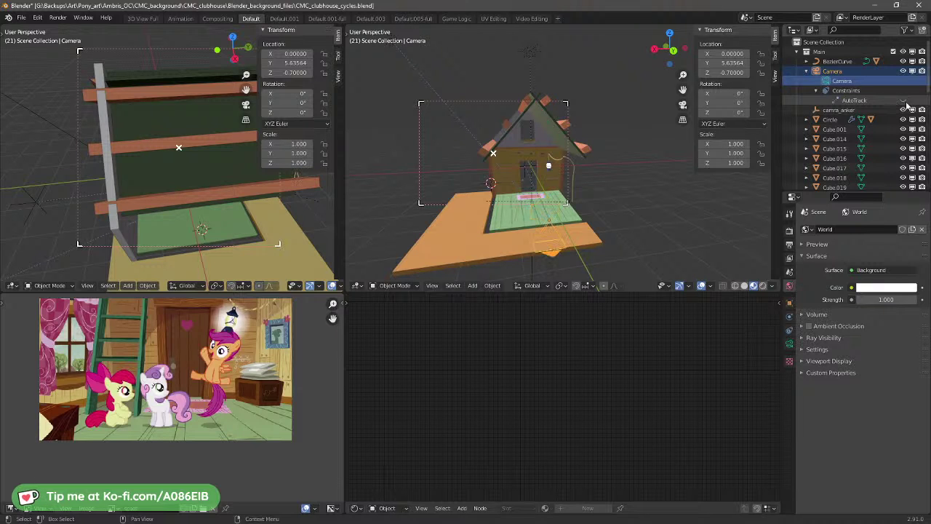
click(904, 101)
mouse_move(731, 112)
mouse_down()
mouse_move(742, 112)
mouse_move(738, 102)
mouse_up()
key(BackSpace)
key(BackSpace)
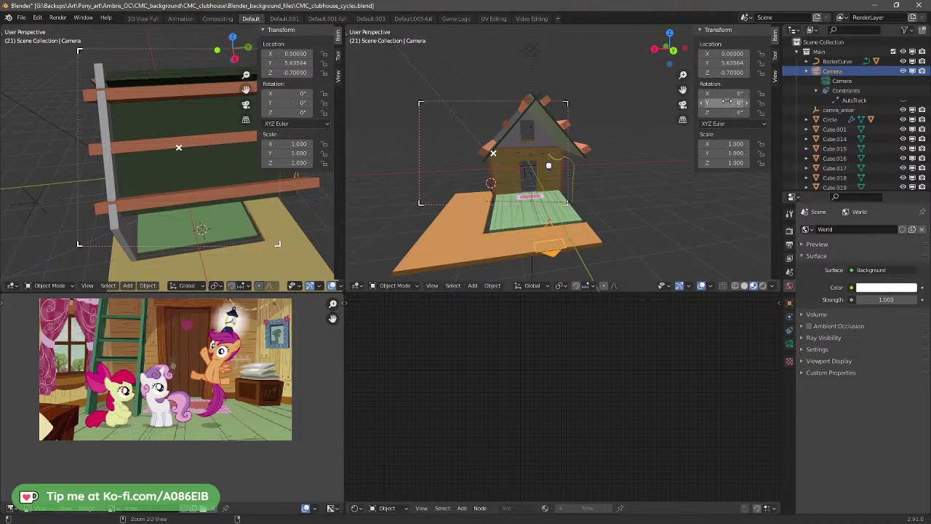
click(730, 95)
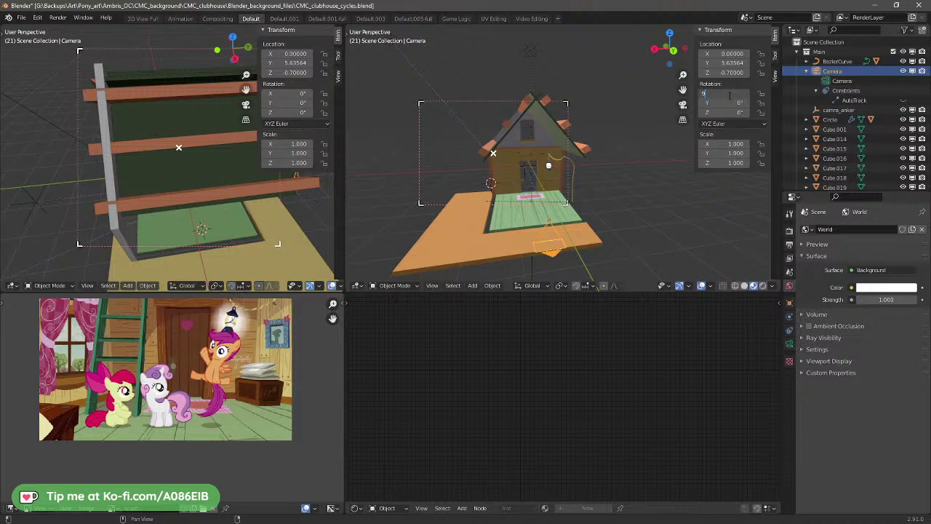
text(90)
key(Return)
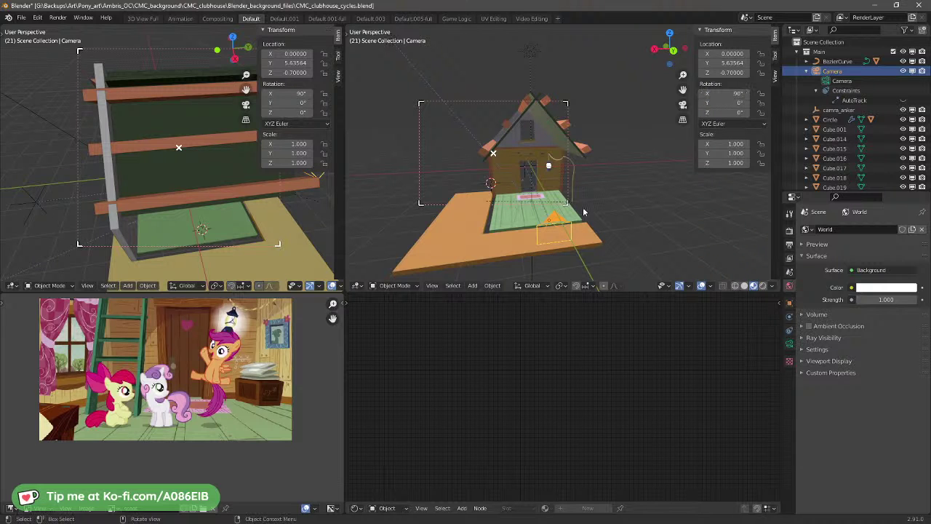
Step: Set the Camera's X rotation to -90° and turn its AutoTrack constraint back on
middle_drag(671, 204, 601, 197)
click(728, 94)
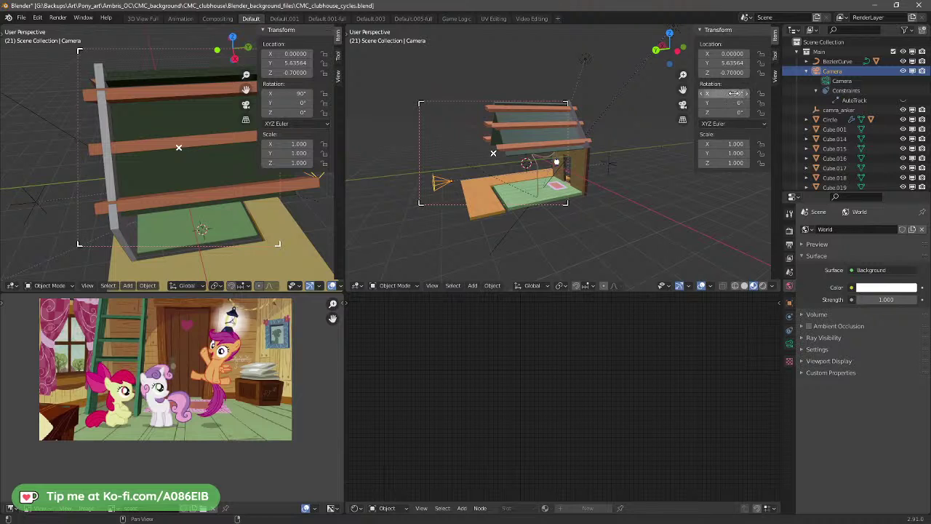
key(BackSpace)
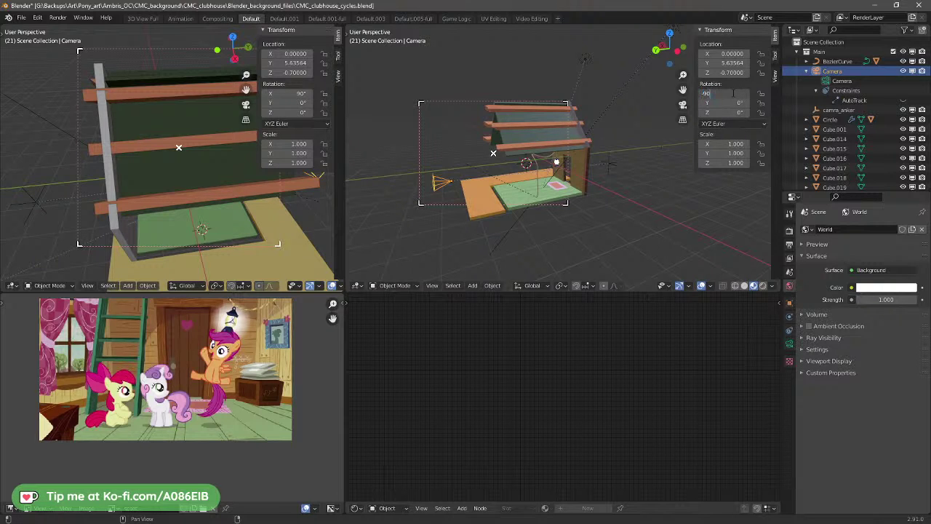
key(Return)
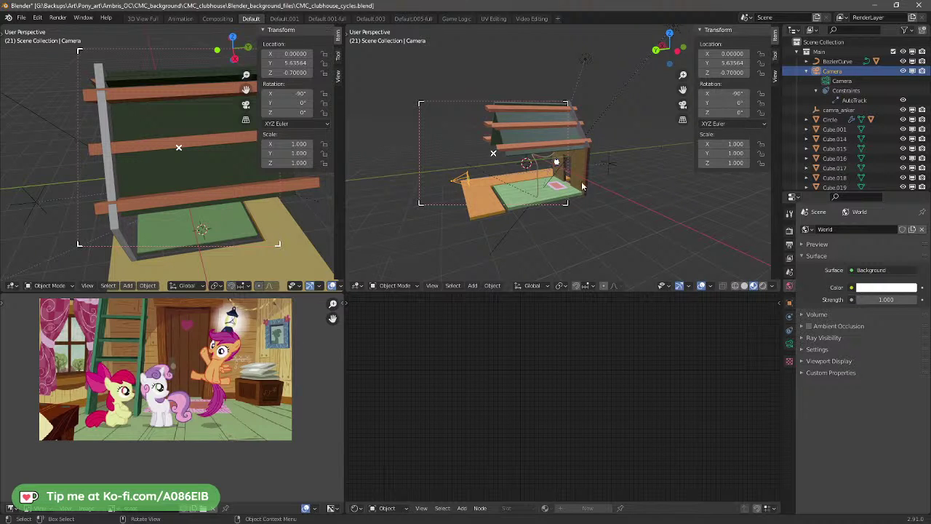
Step: Try moving the Camera around the clubhouse to test how it tracks its anchor, then cancel the move
middle_drag(537, 198, 575, 195)
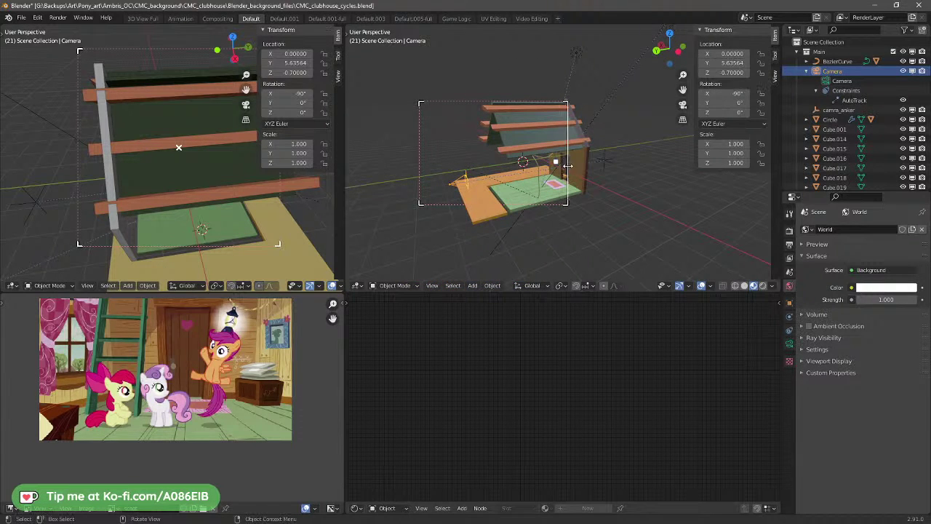
key(g)
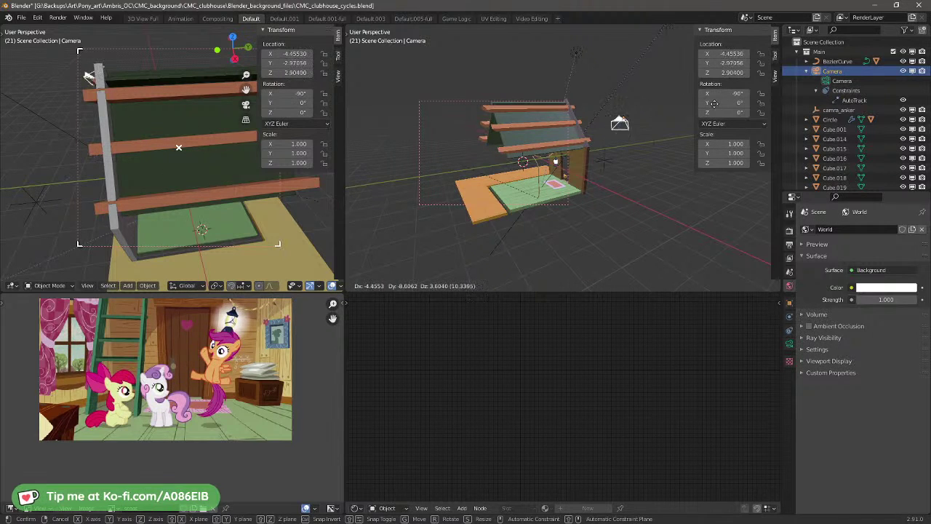
key(Escape)
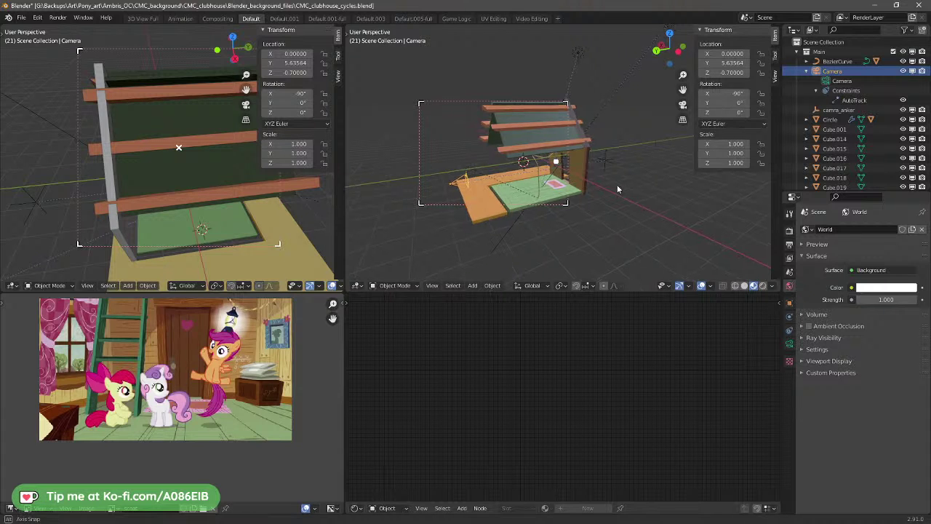
middle_drag(617, 184, 502, 180)
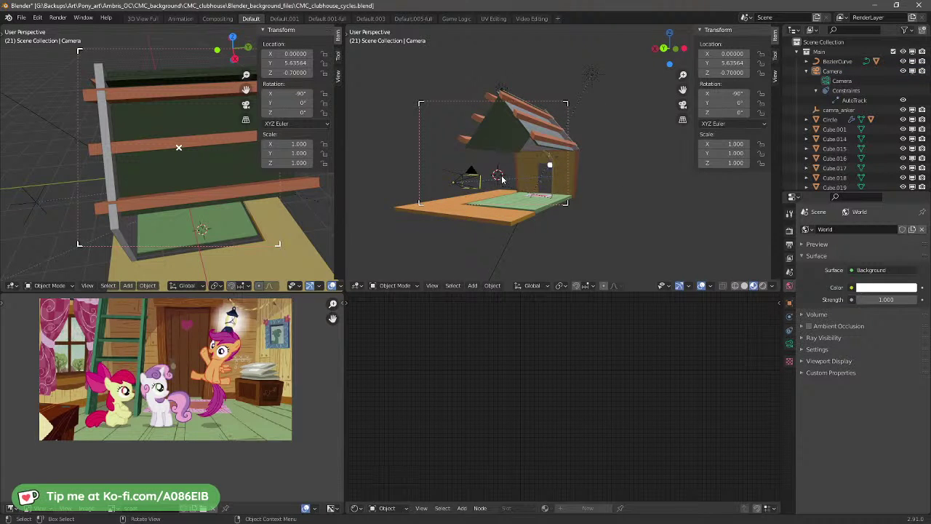
middle_drag(503, 180, 560, 204)
right_click(622, 172)
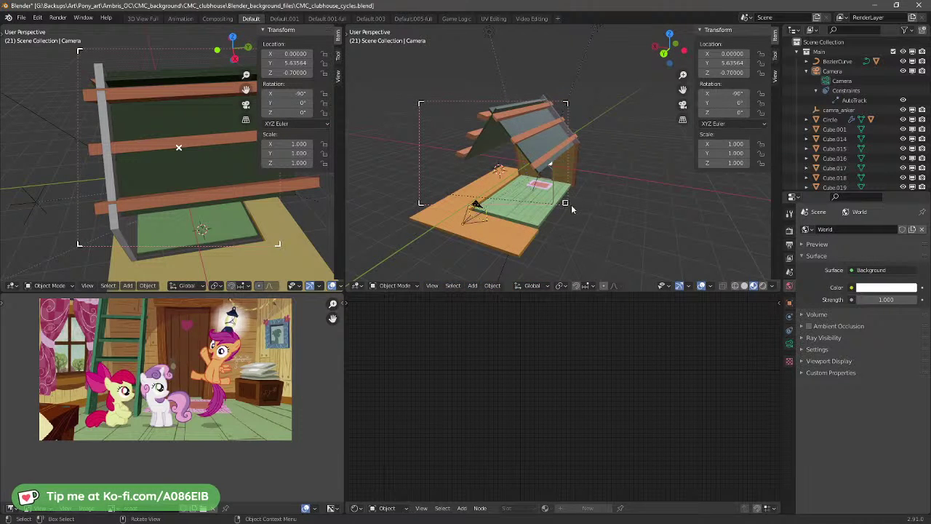
Step: Enlarge the render region over the clubhouse and switch the viewport shading to Rendered
drag(565, 203, 605, 225)
key(z)
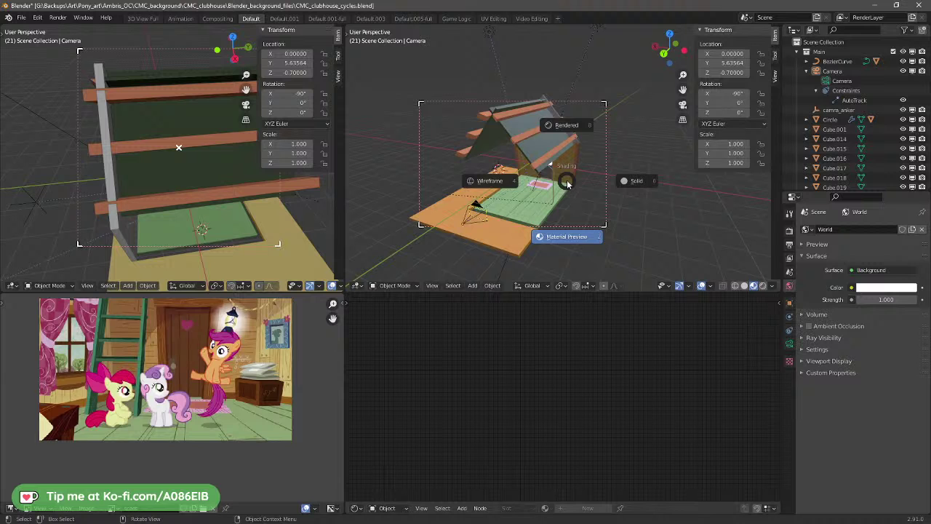
click(582, 127)
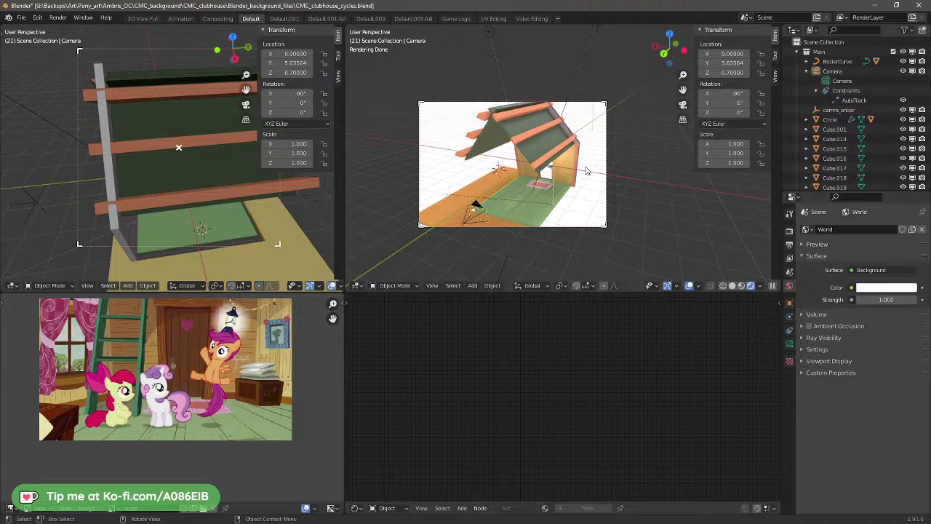
Step: Set the World background color to black
middle_drag(570, 189, 643, 172)
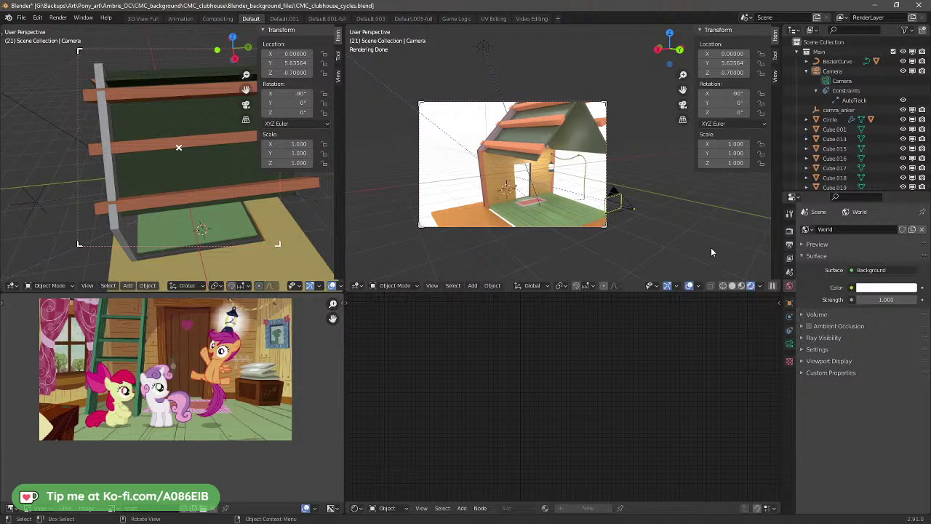
click(896, 287)
click(908, 218)
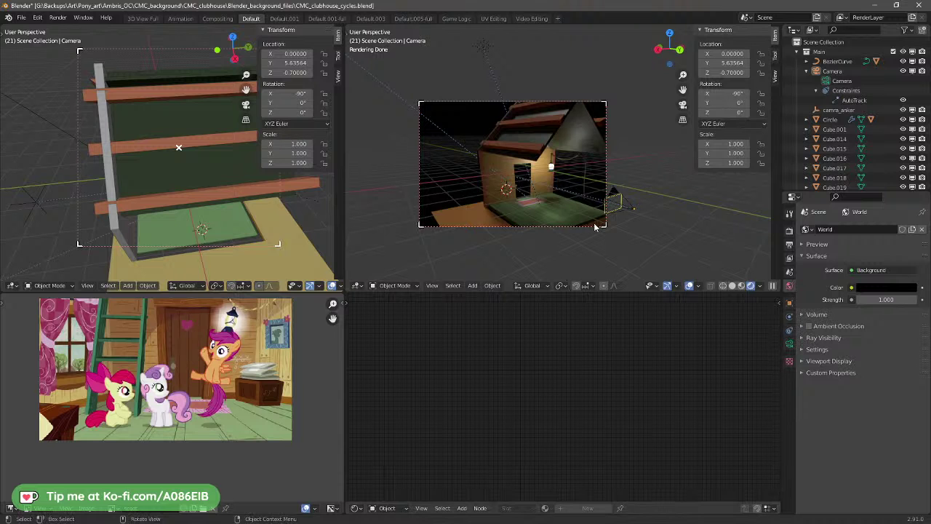
Step: Select the clubhouse's front wall and delete the curves node between the image texture and the shader in its Wall material
middle_drag(588, 201, 532, 200)
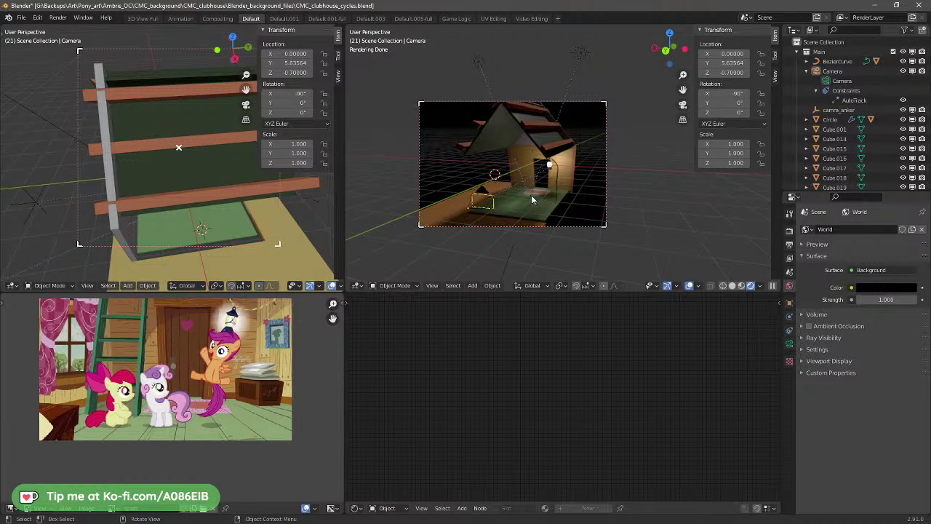
middle_drag(532, 203, 527, 185)
click(527, 185)
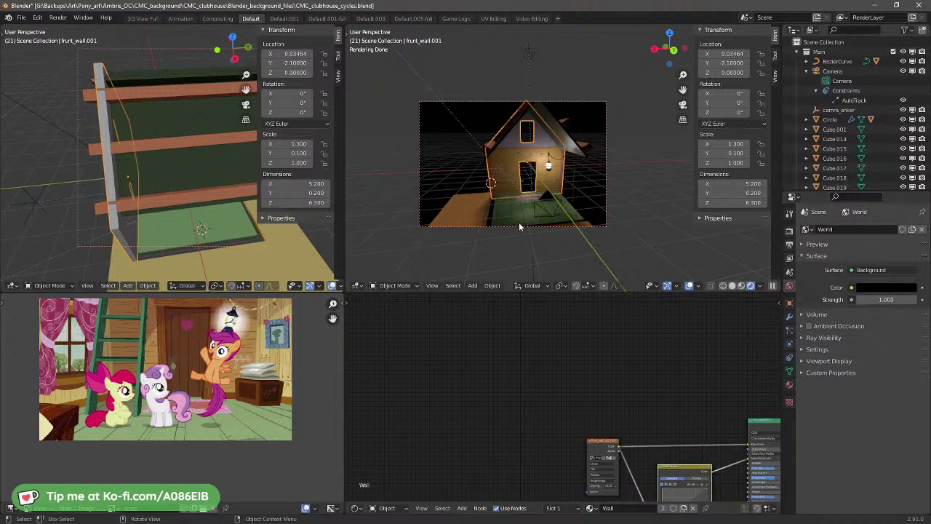
key(Home)
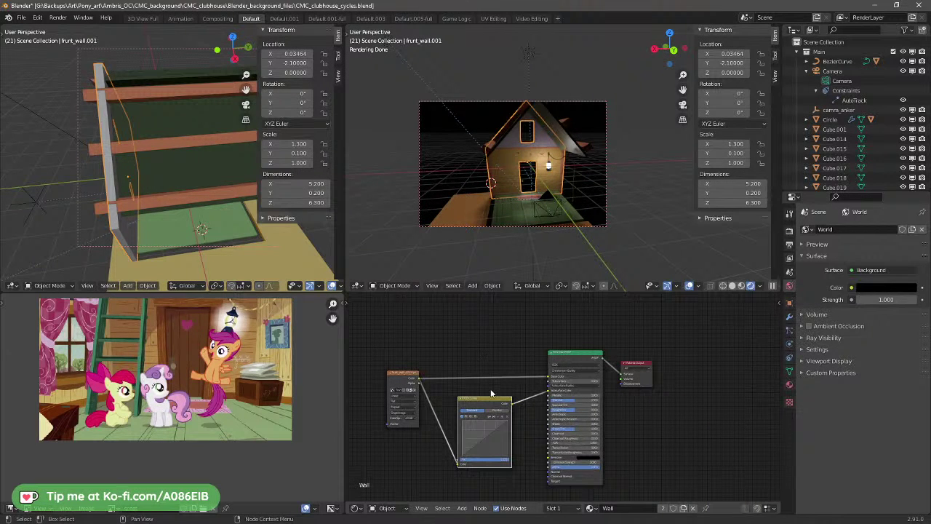
key(x)
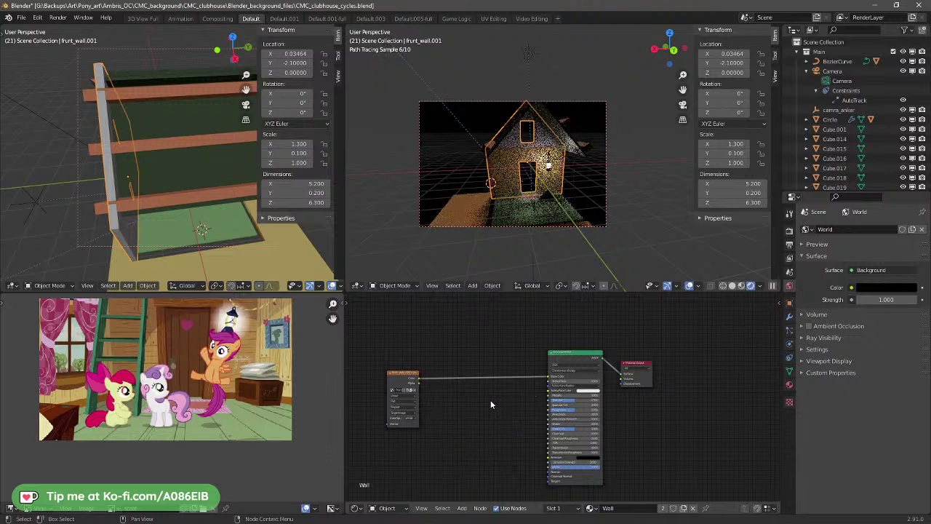
Step: Move the Wall material's Principled BSDF node closer to the image texture node and collapse it
drag(561, 356, 477, 326)
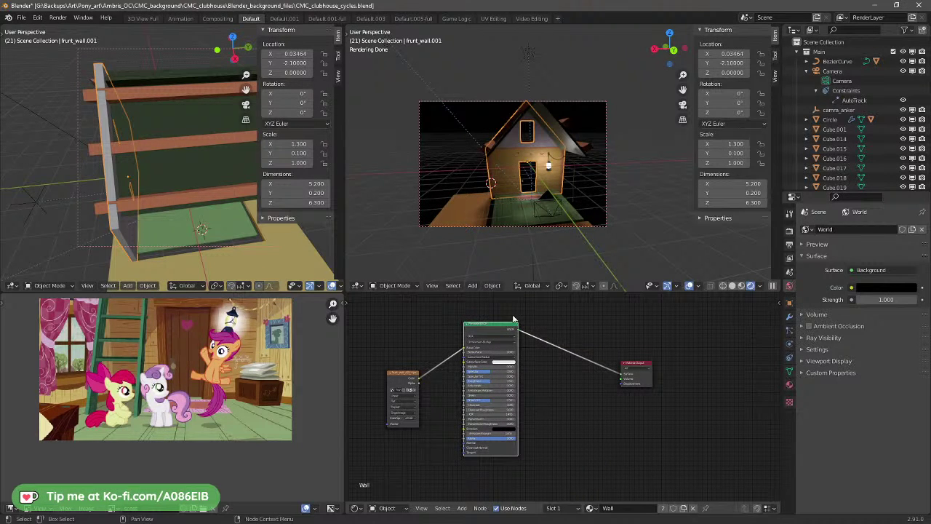
click(468, 328)
drag(490, 326, 509, 344)
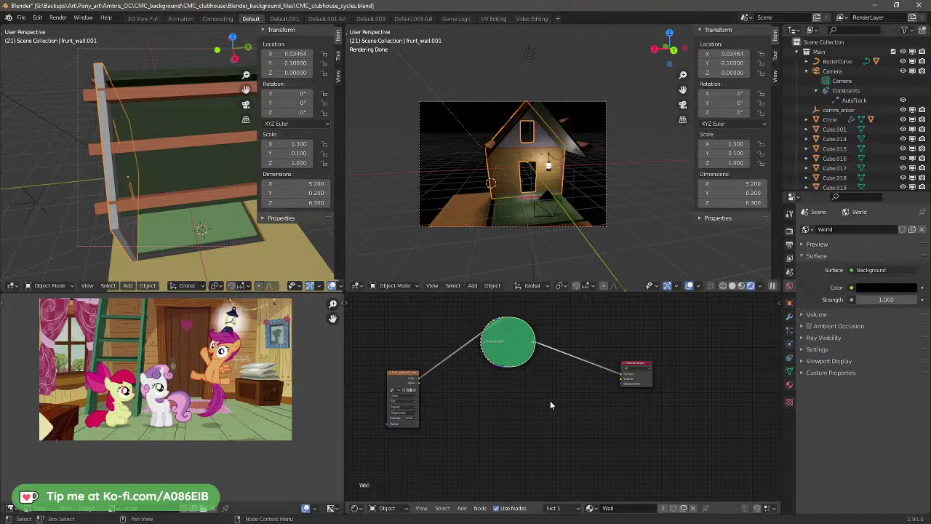
Step: Add a Toon BSDF node fed by the image texture's color and connect its output to the Material Output's Surface
key(shift+a)
mouse_move(551, 405)
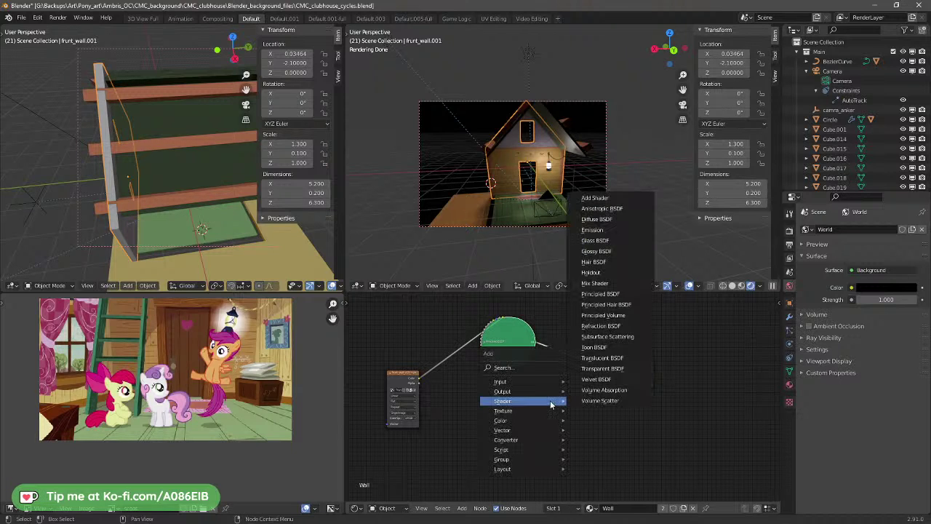
click(615, 358)
click(502, 407)
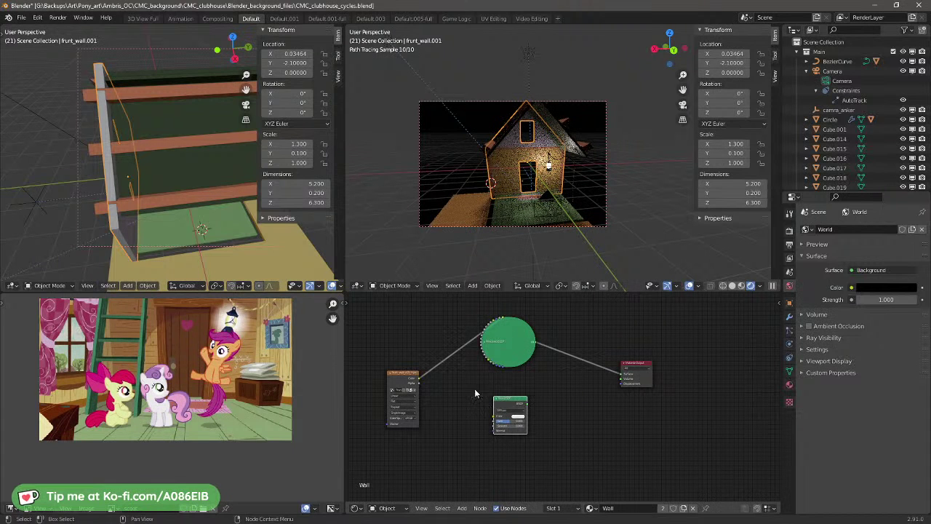
drag(417, 384, 426, 386)
drag(491, 418, 623, 377)
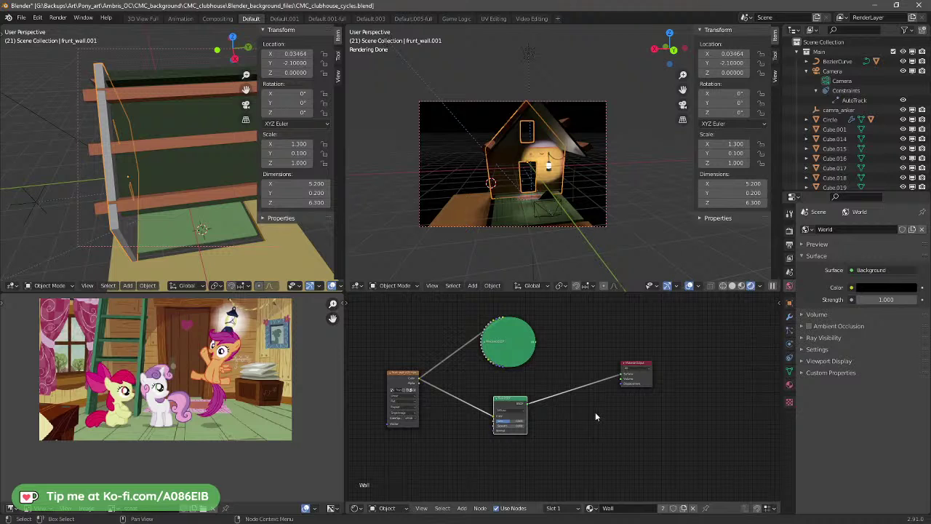
Step: Test smaller and larger Size values on the wall's Toon BSDF node, then set Size to about 0.515
scroll(557, 187, up, 4)
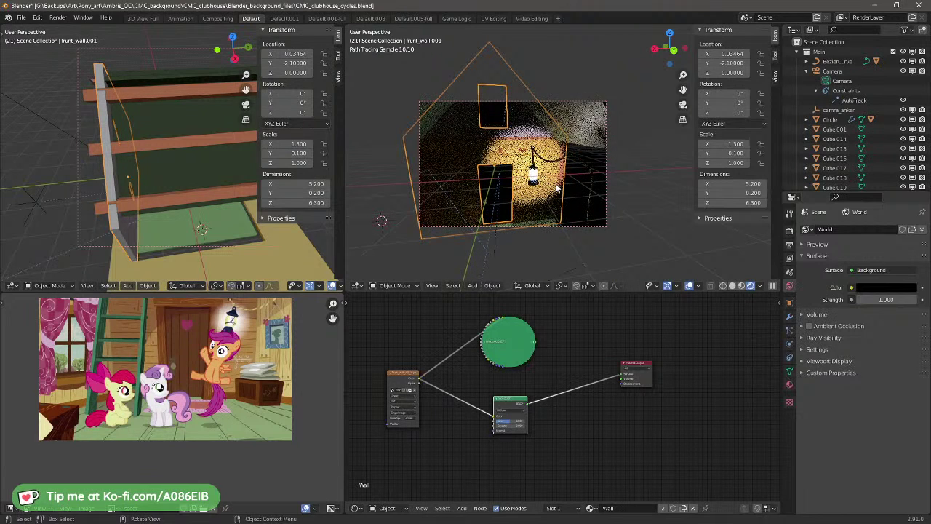
middle_drag(551, 182, 537, 174)
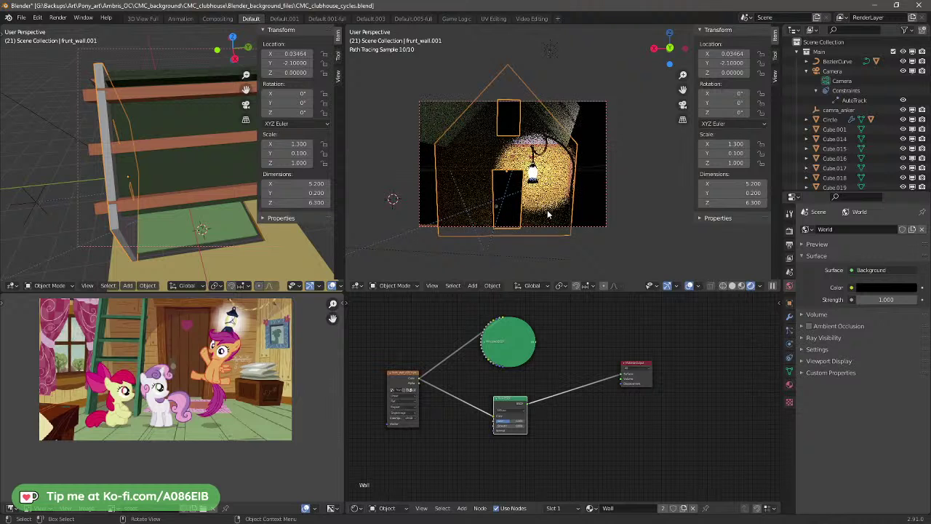
scroll(524, 421, up, 4)
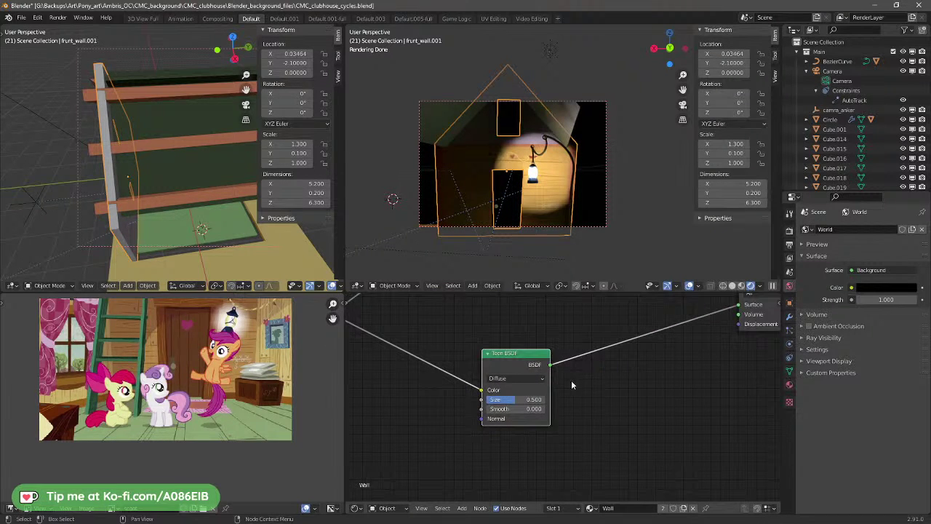
mouse_move(513, 400)
mouse_down()
mouse_move(498, 399)
mouse_move(501, 427)
mouse_move(539, 409)
mouse_move(495, 409)
mouse_up()
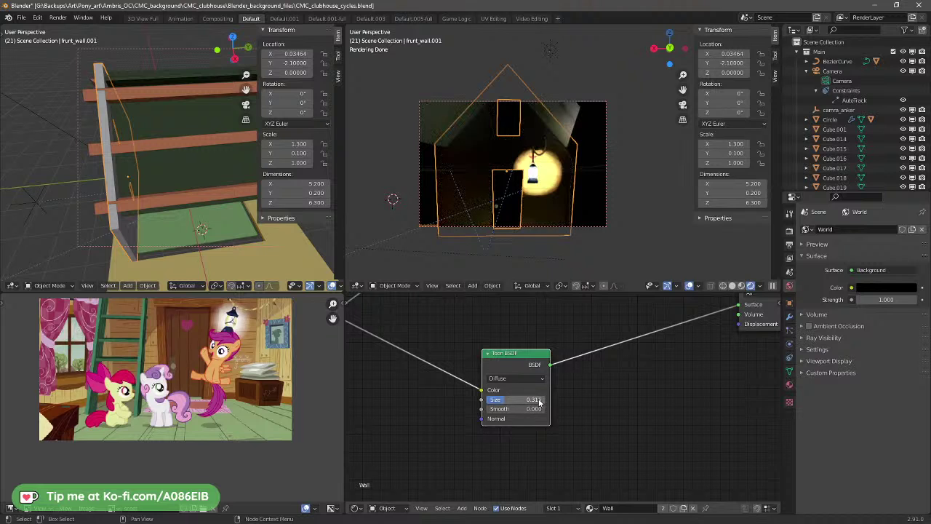
drag(538, 403, 569, 402)
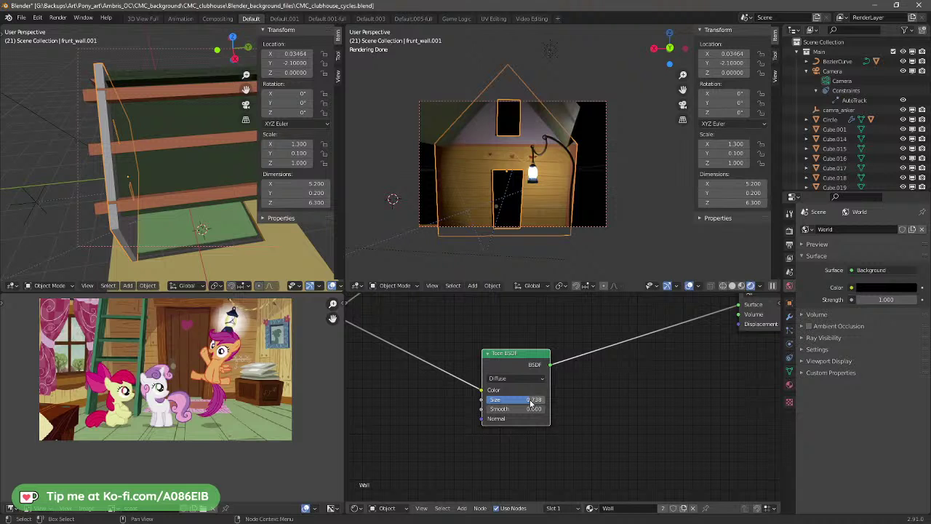
drag(531, 402, 518, 403)
Step: Try the Glossy component on the Toon BSDF node, then restore it to Diffuse
click(516, 378)
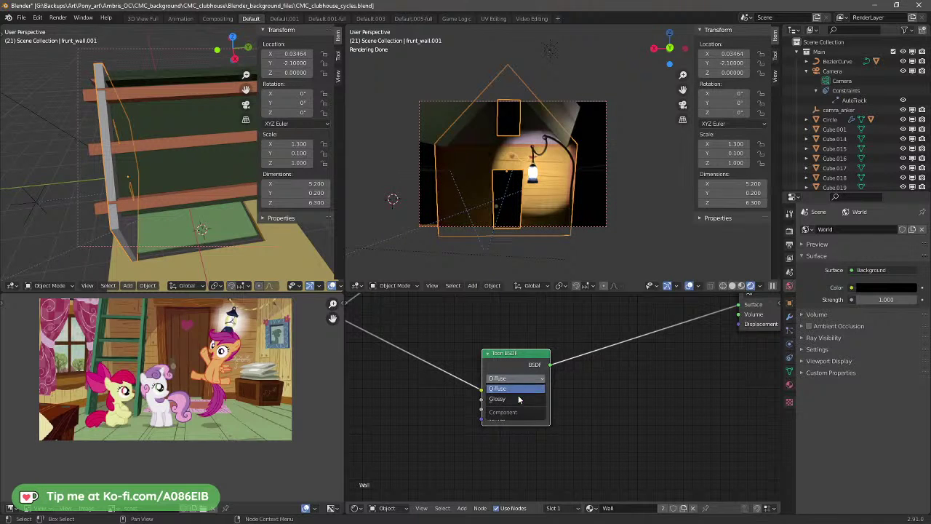
click(518, 401)
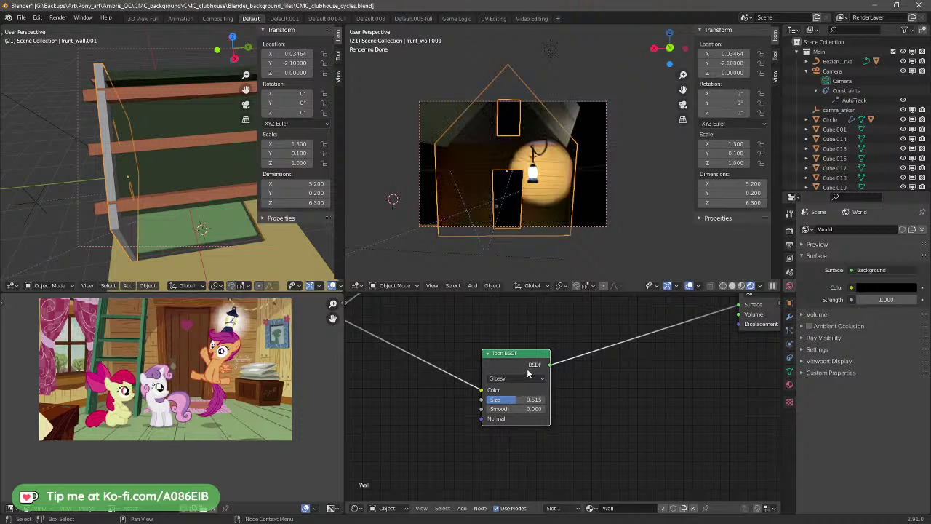
click(527, 378)
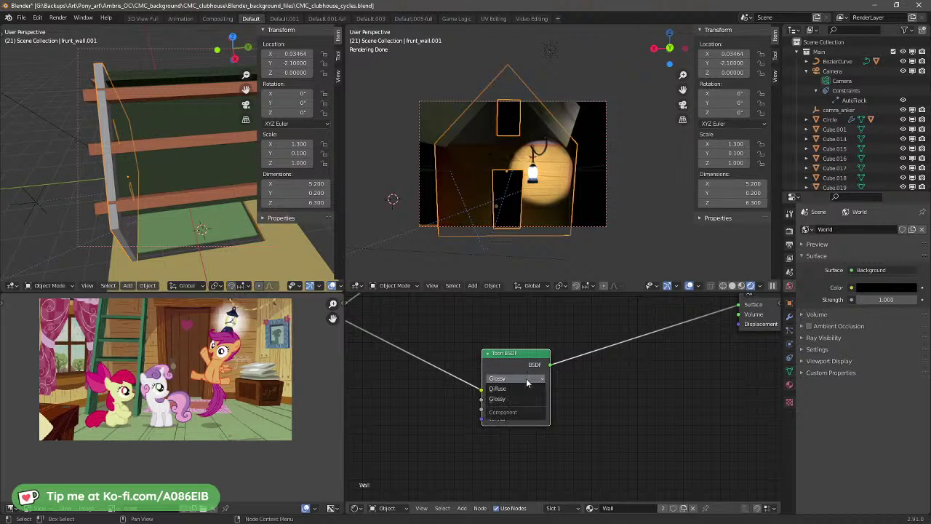
click(522, 393)
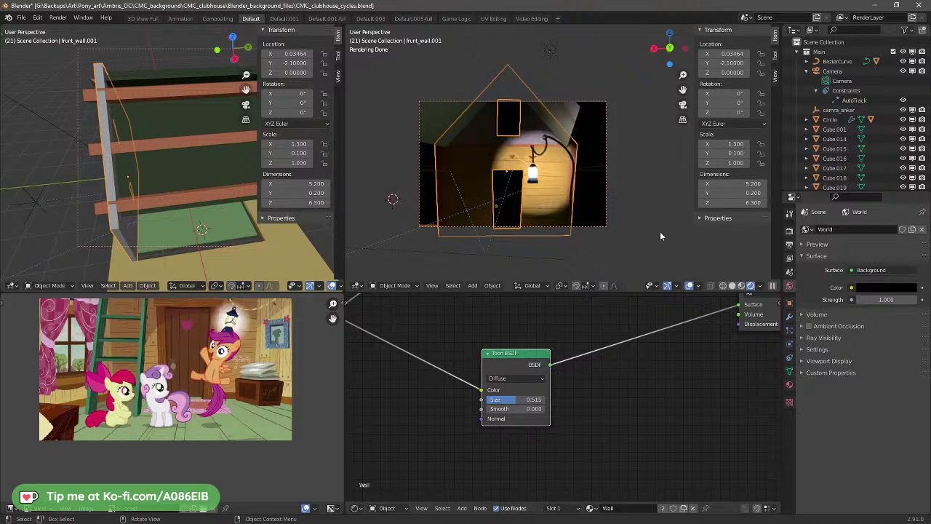
Step: Switch the scene's render engine from Cycles to Eevee
click(789, 230)
click(870, 230)
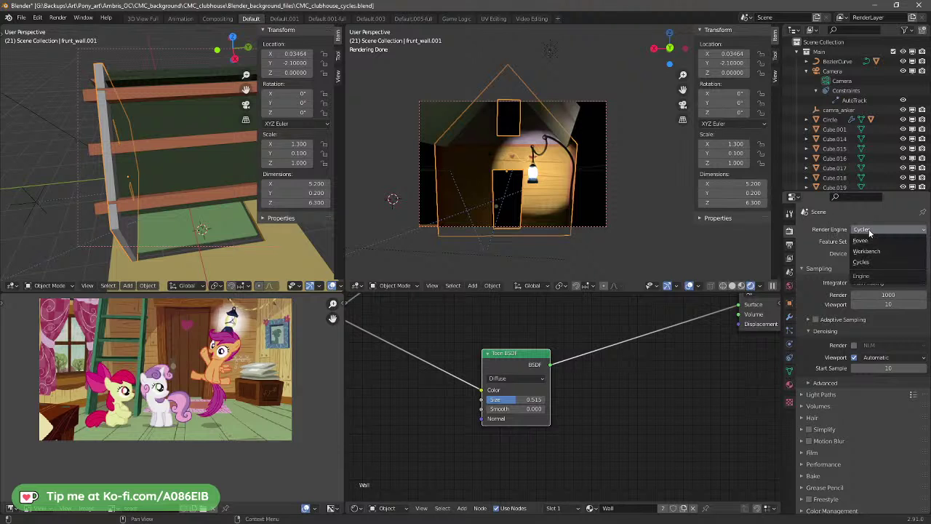
click(868, 239)
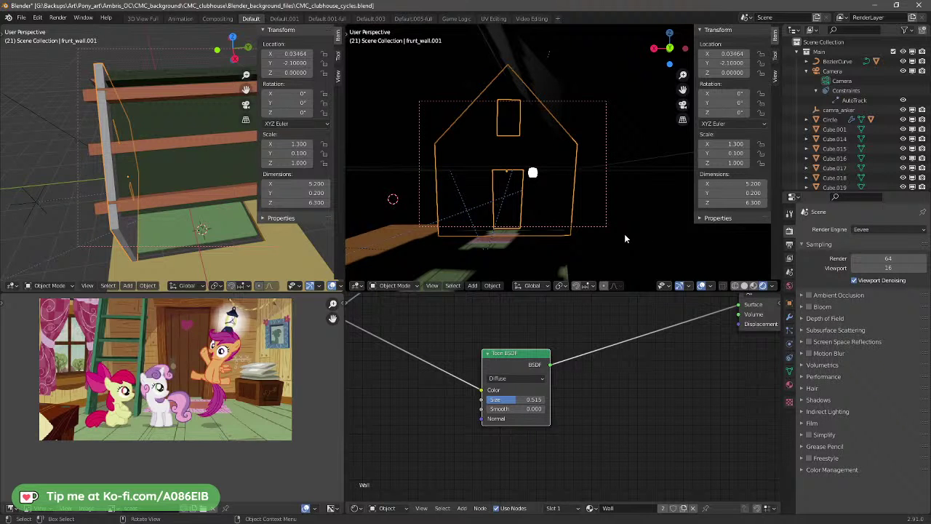
middle_drag(624, 234, 594, 241)
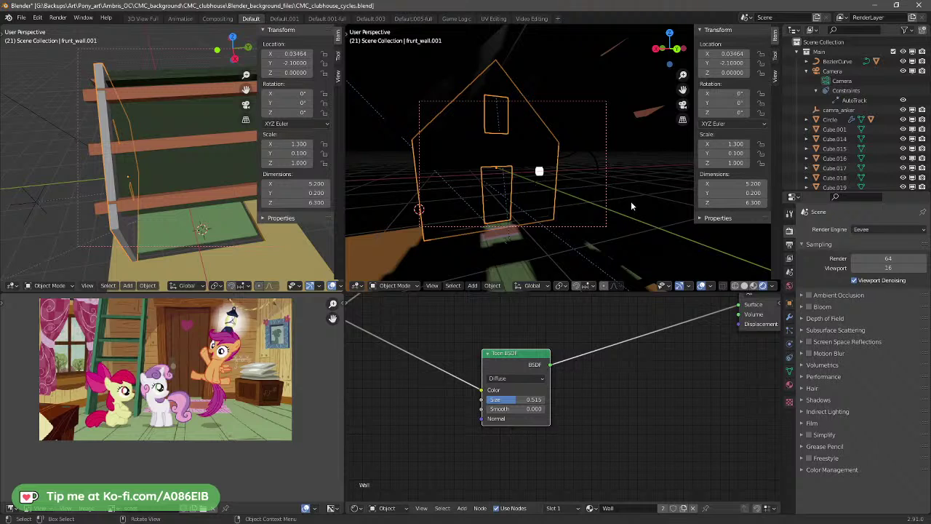
middle_drag(632, 206, 488, 213)
click(513, 70)
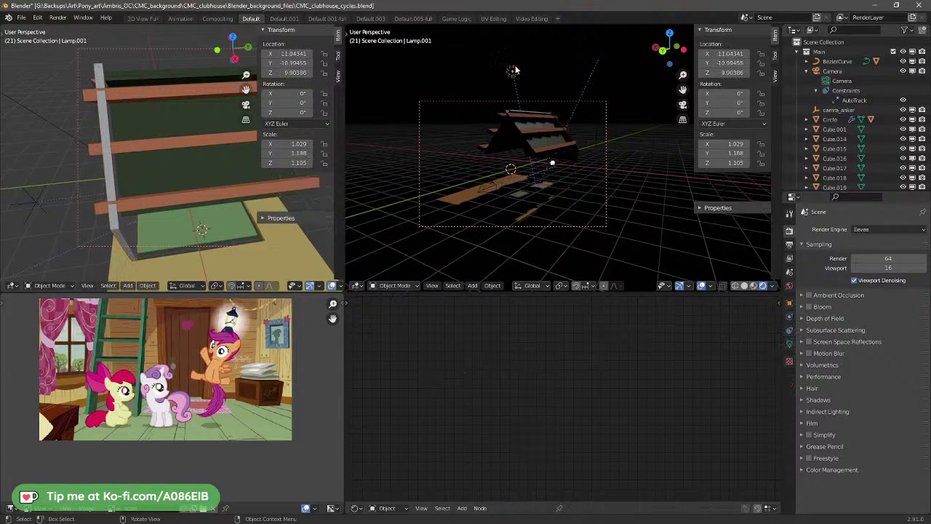
key(g)
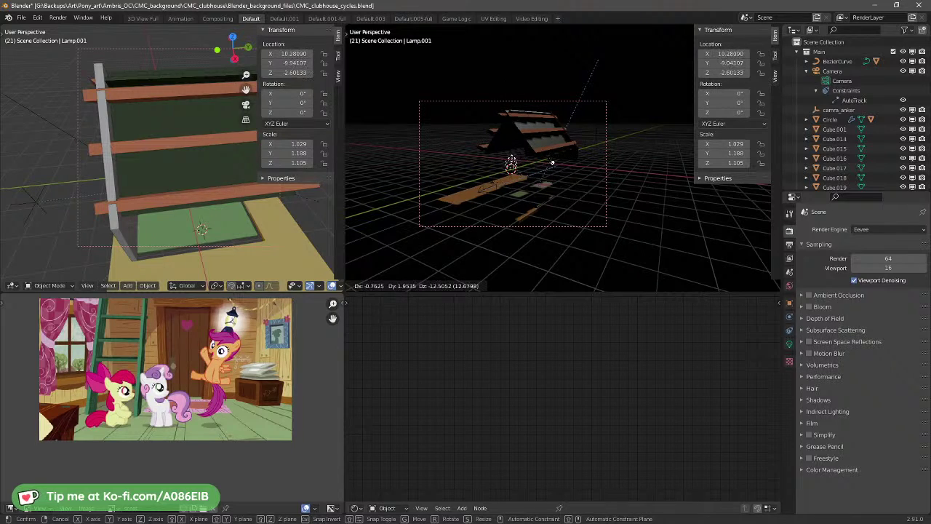
key(Escape)
Step: Select Lamp.001 and move it horizontally over the clubhouse, to about X 1.48 and Y 0.63
middle_drag(583, 177, 553, 212)
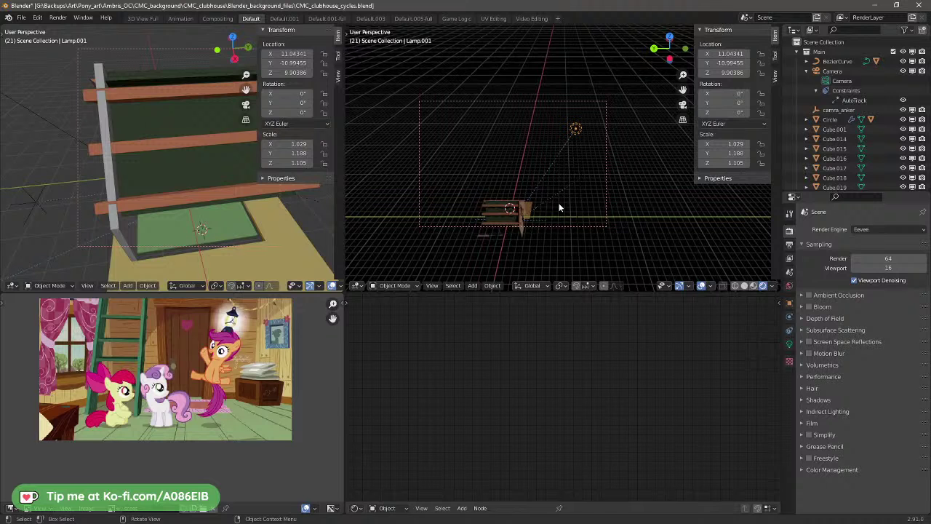
key(KP_0)
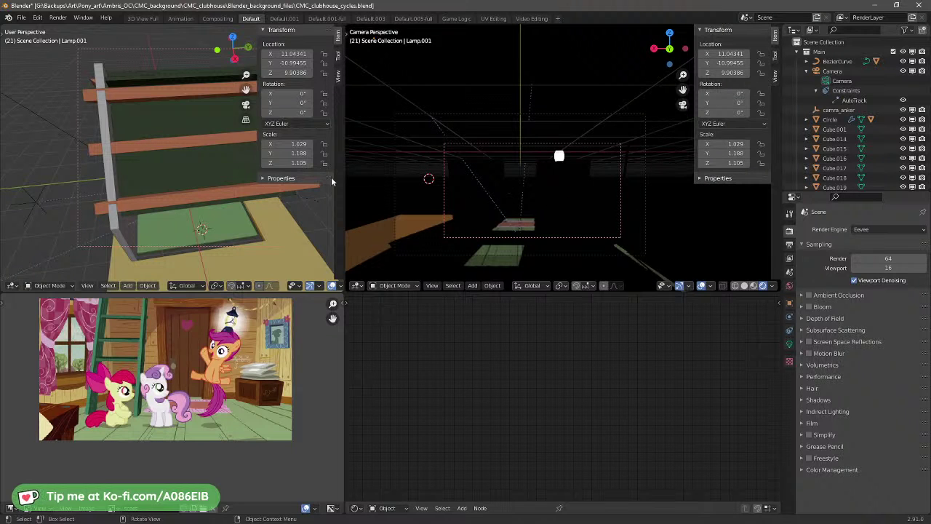
scroll(190, 104, down, 5)
middle_drag(166, 140, 176, 189)
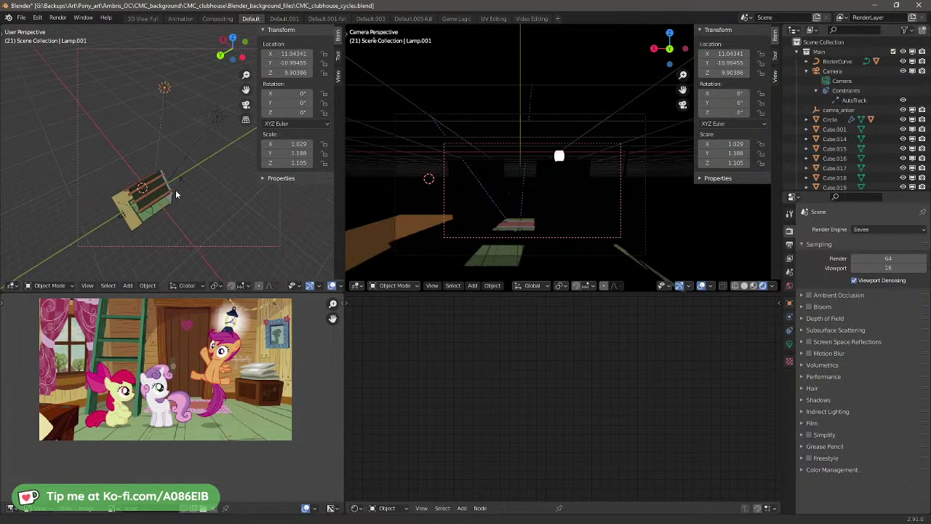
click(218, 117)
click(172, 85)
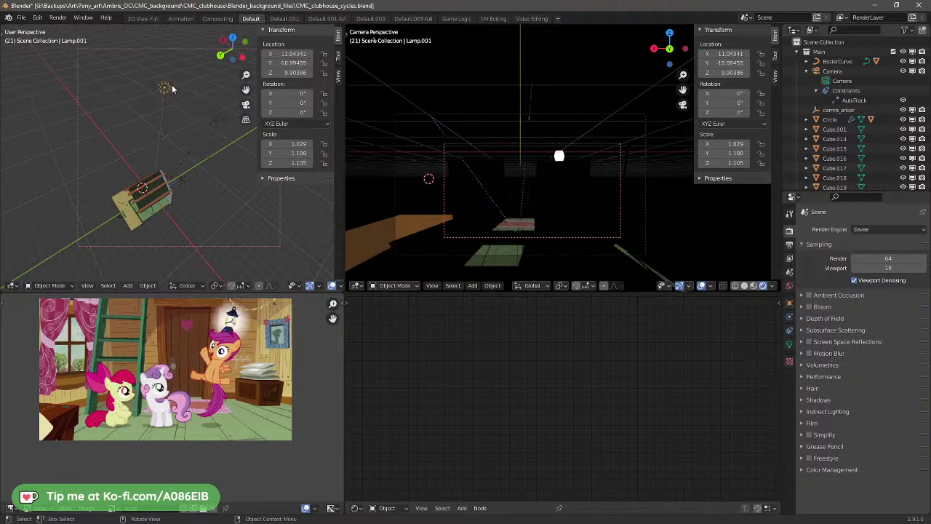
key(KP_7)
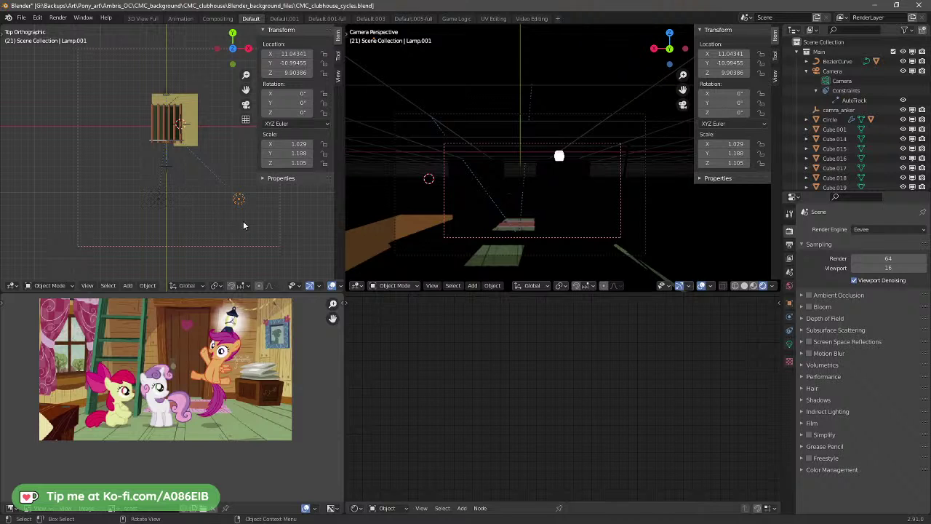
key(g)
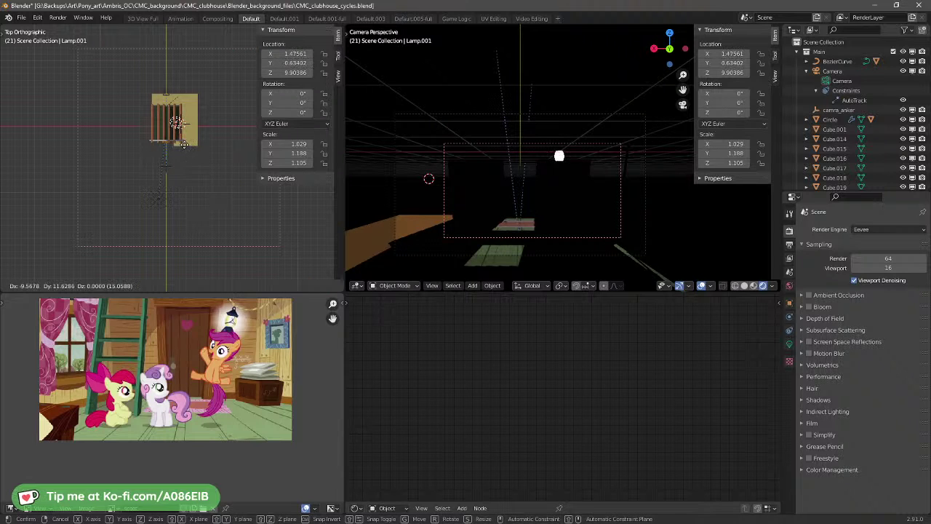
click(183, 149)
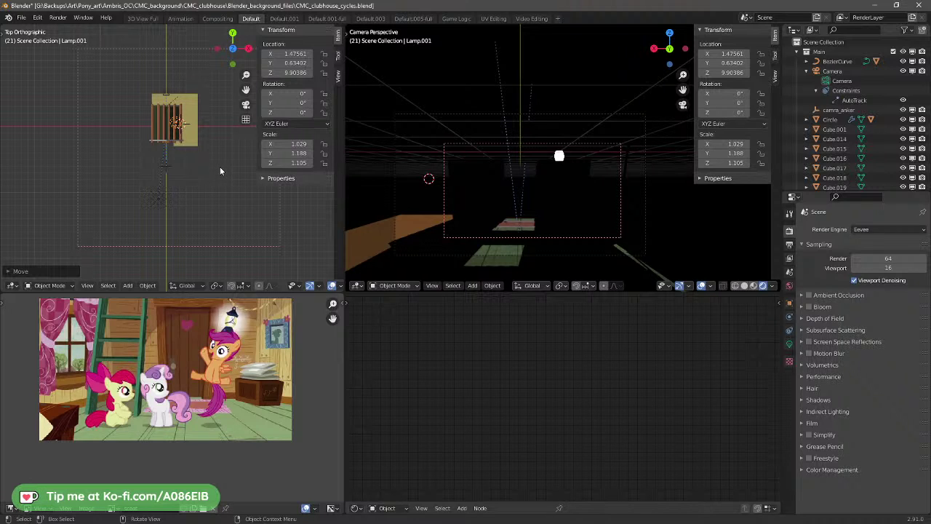
Step: Lower Lamp.001 into the clubhouse near the hanging lantern, to about X -1.39 and Z -0.18
key(KP_1)
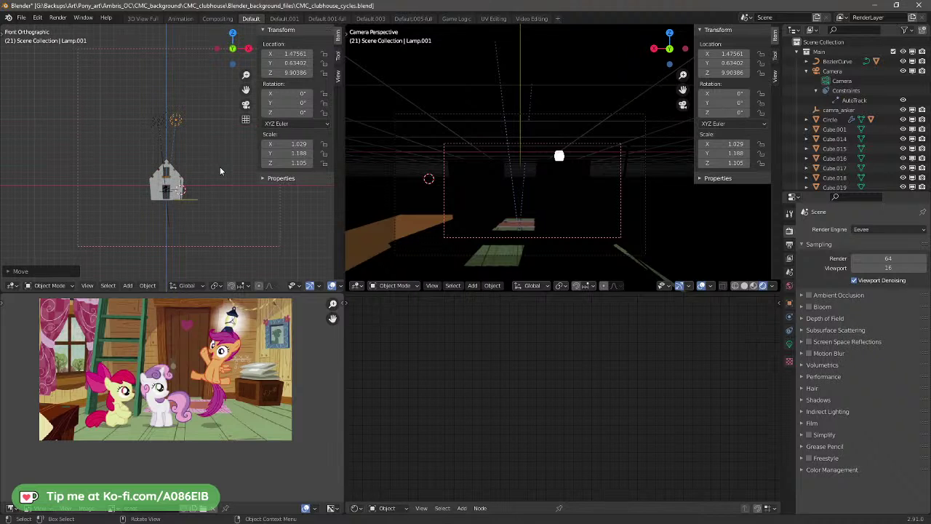
key(g)
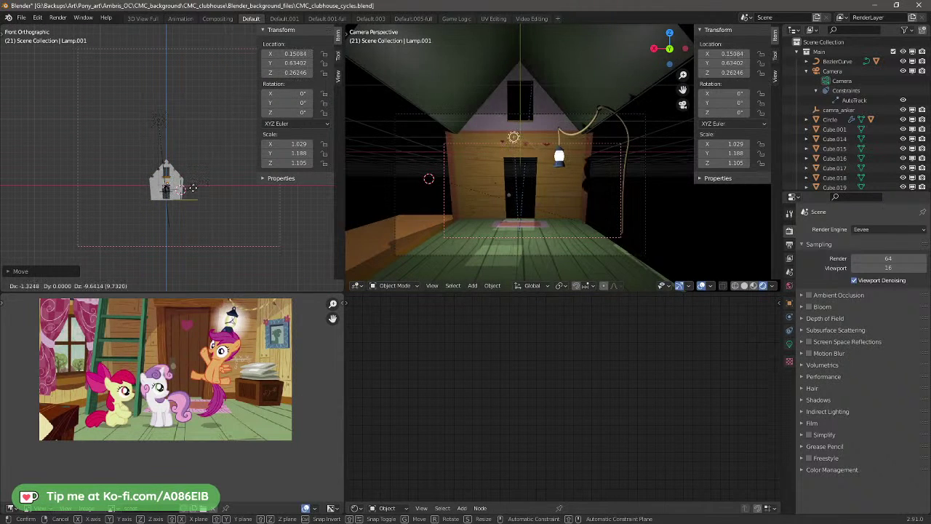
key(Escape)
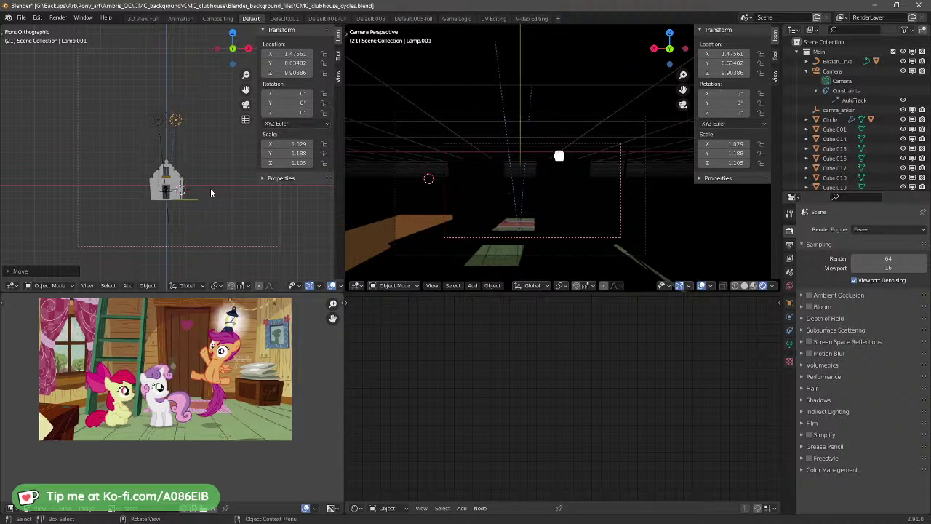
key(ctrl+KP_1)
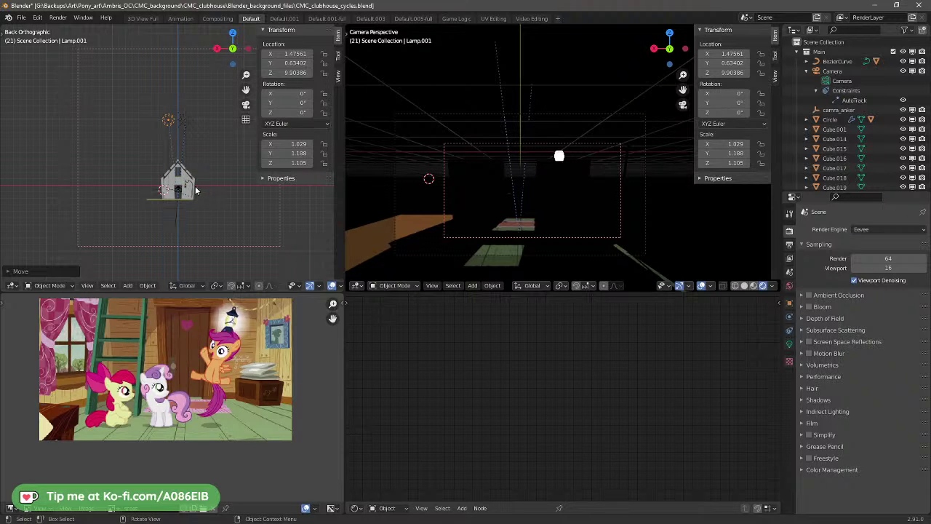
key(g)
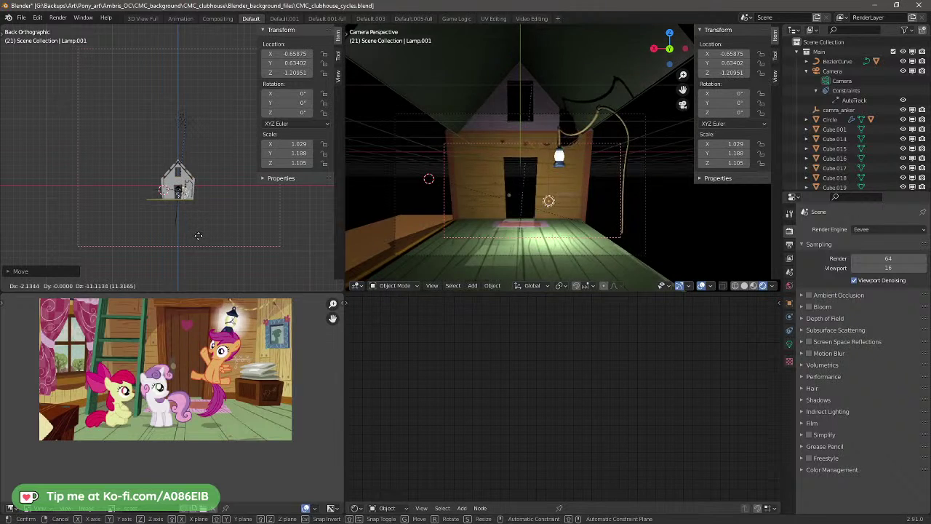
click(203, 229)
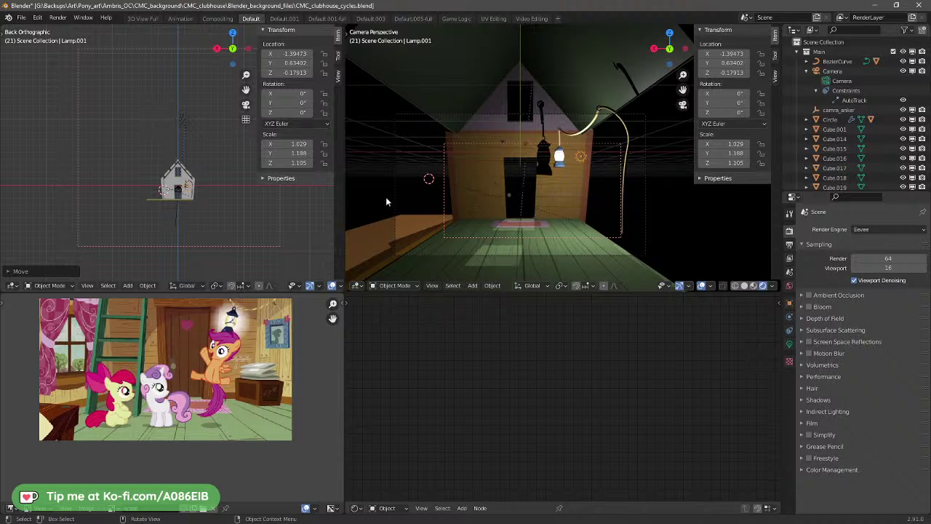
Step: Move Lamp.001 in the side view toward the front wall, to about Y -1.44 and Z -0.06
key(KP_3)
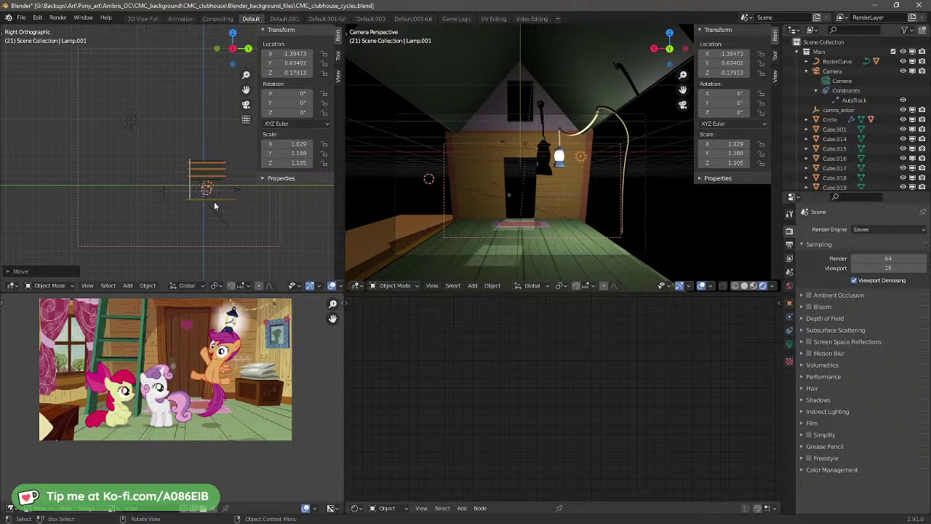
scroll(214, 202, up, 3)
mouse_move(218, 200)
shift+middle_down()
mouse_move(245, 232)
mouse_move(204, 206)
shift+middle_up()
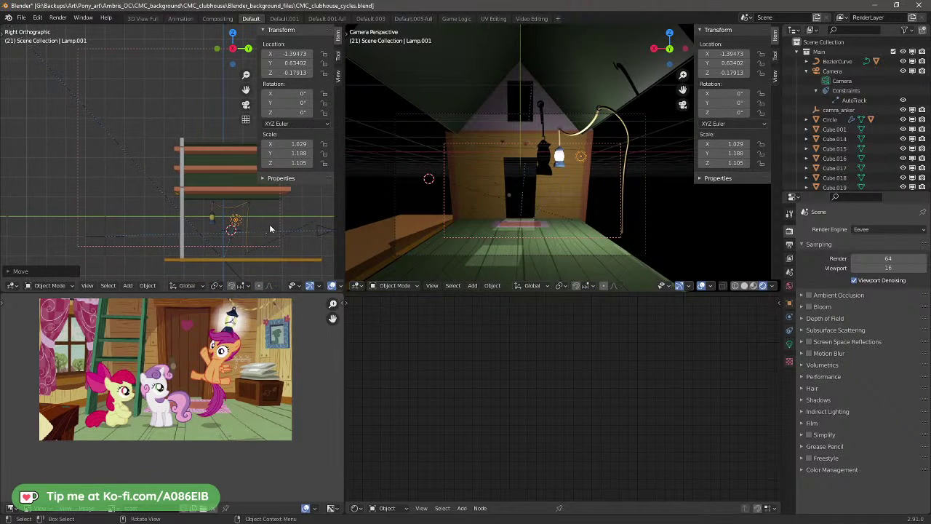
key(g)
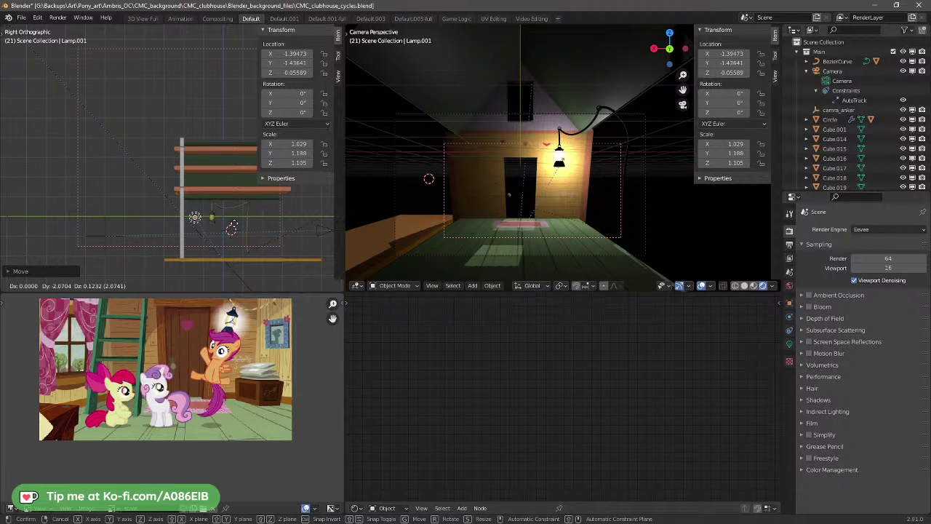
click(263, 237)
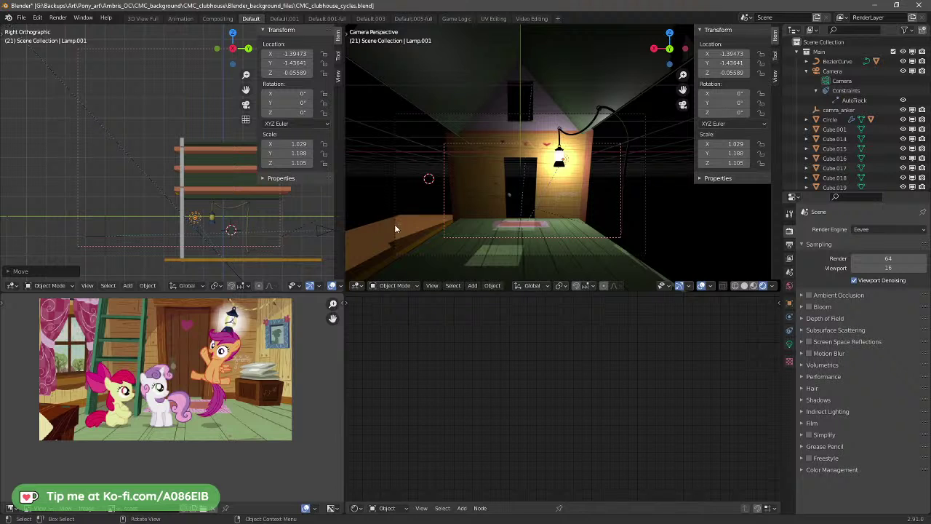
Step: Move Lamp.001 across to the opposite side of the door from the lantern and away from the wall, to about X 1.24 and Y -0.77
key(g)
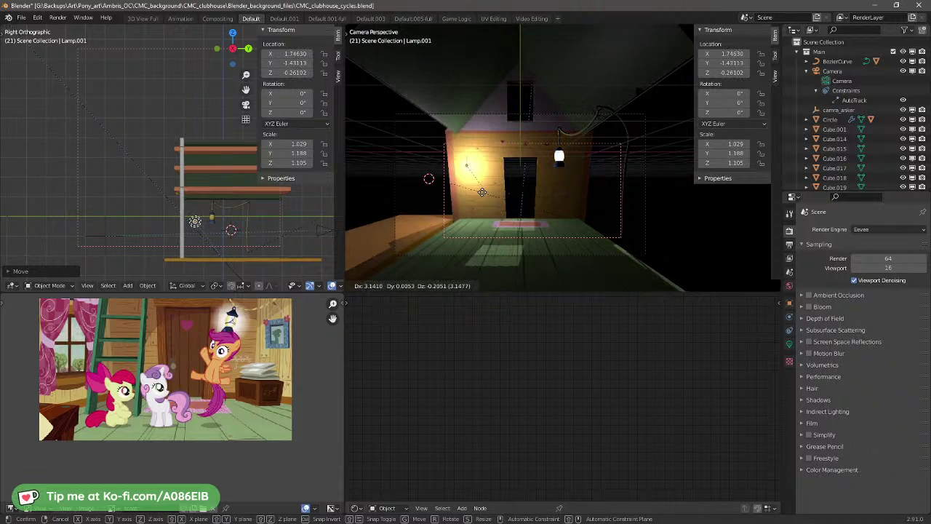
click(498, 195)
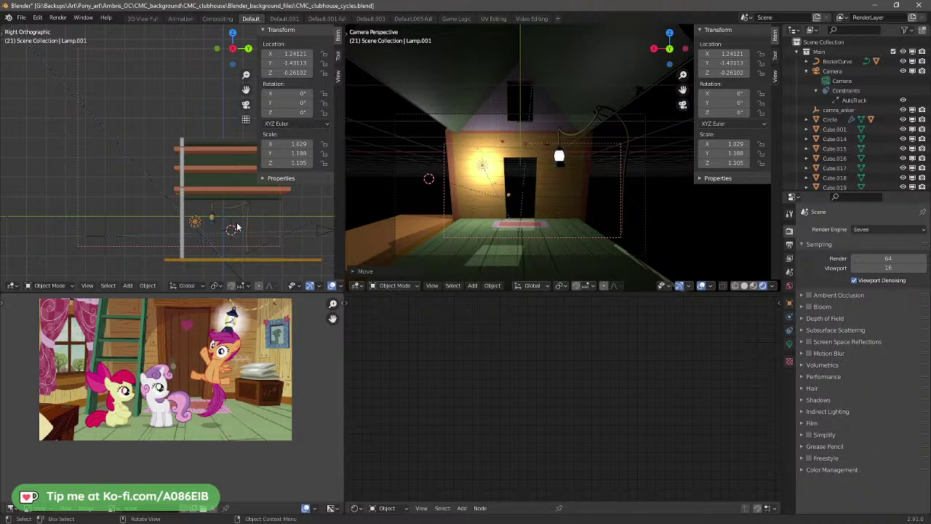
key(g)
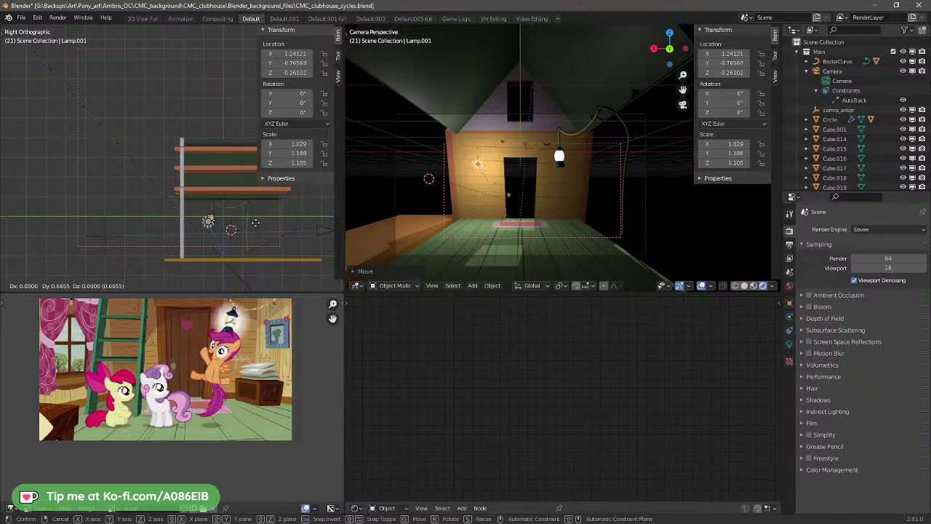
click(257, 225)
Step: Select the front wall and try a lower Toon BSDF size and the Glossy component, then restore Diffuse with a size of 0.100
click(544, 195)
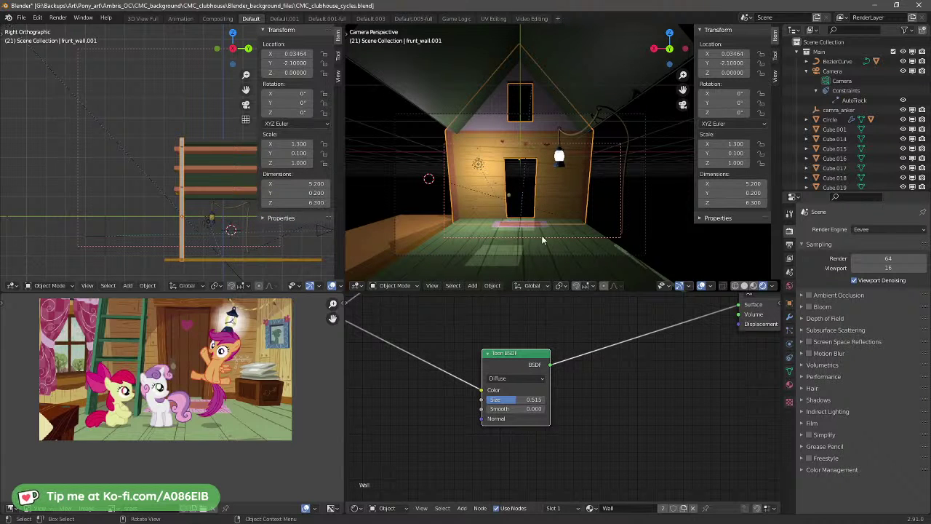
middle_drag(592, 377, 540, 428)
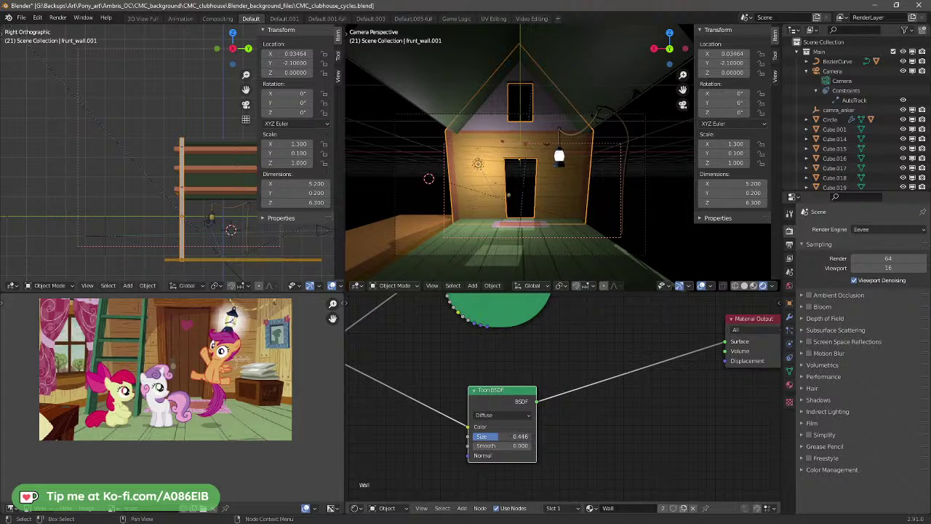
mouse_move(499, 436)
mouse_down()
mouse_move(473, 437)
mouse_move(534, 436)
mouse_move(481, 436)
mouse_move(497, 437)
mouse_up()
click(502, 414)
click(494, 437)
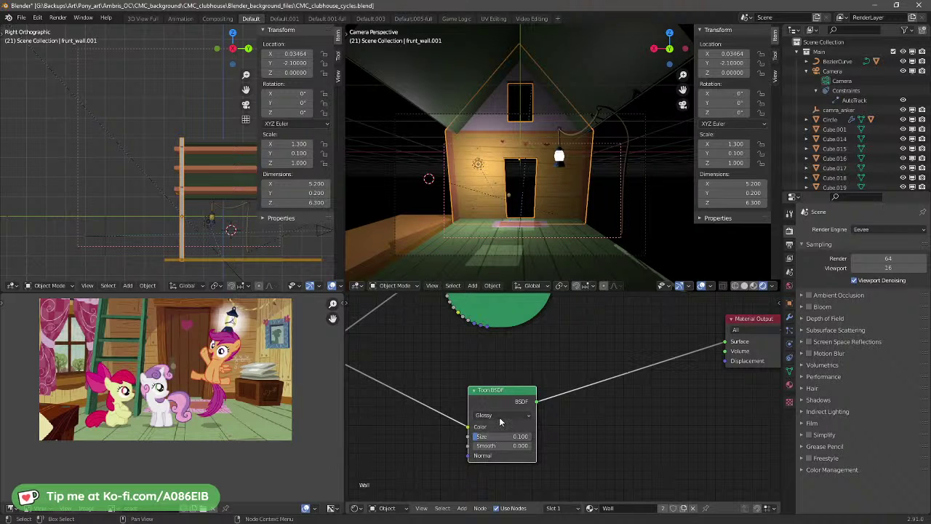
click(501, 414)
click(497, 429)
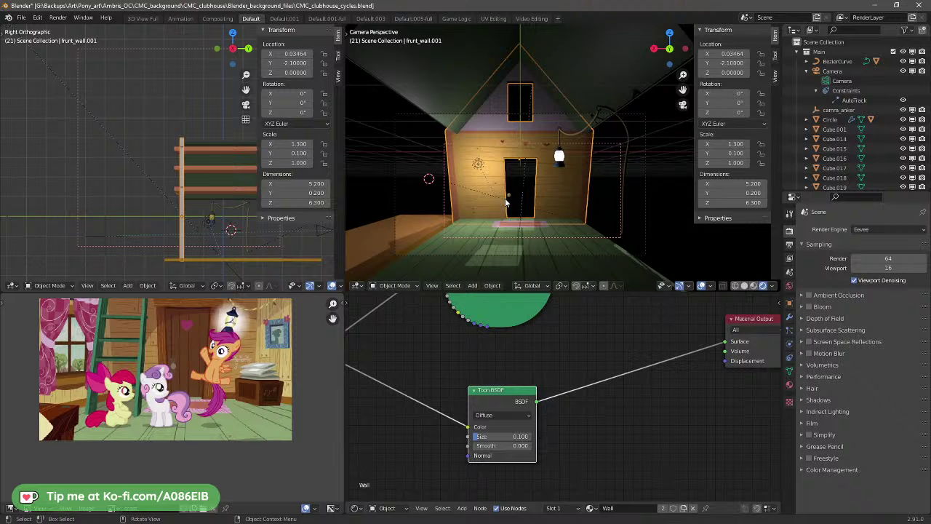
Step: Compare the clubhouse in Solid and Material Preview shading, then return the camera view to Rendered
key(z)
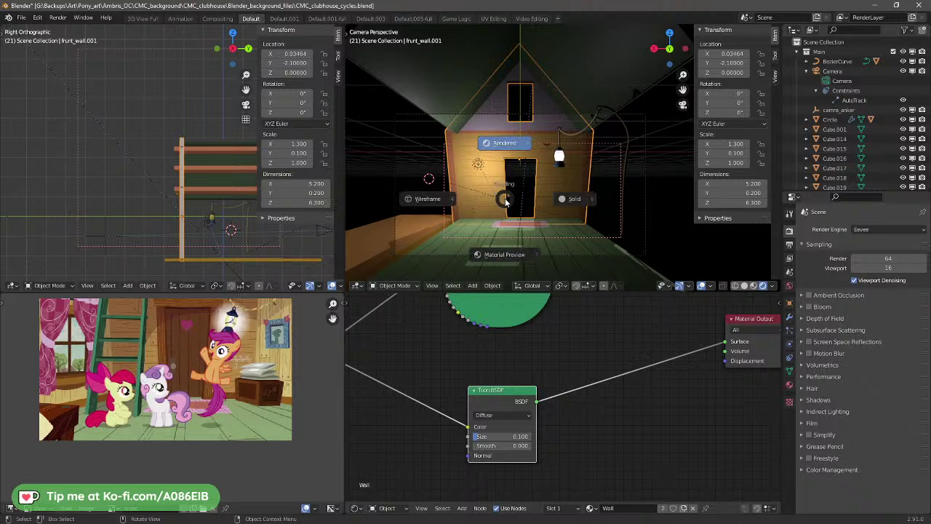
click(653, 224)
key(z)
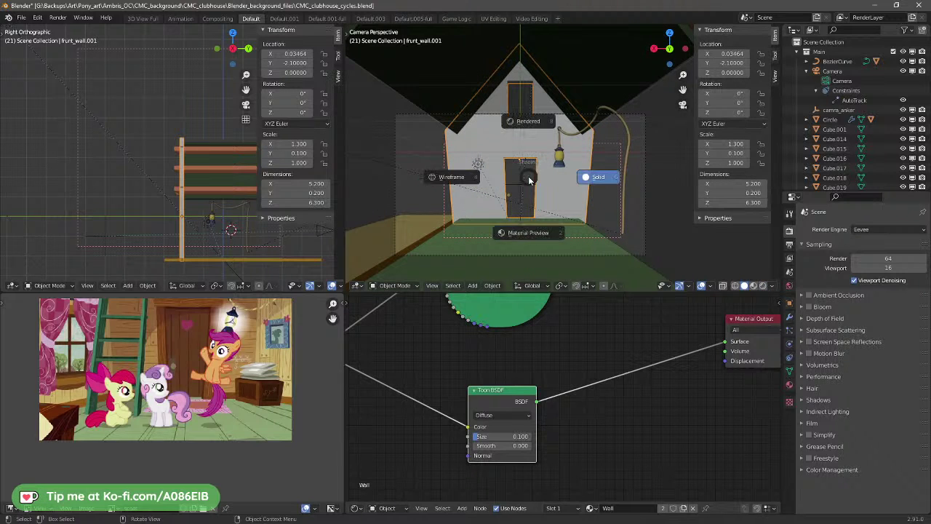
click(528, 218)
key(z)
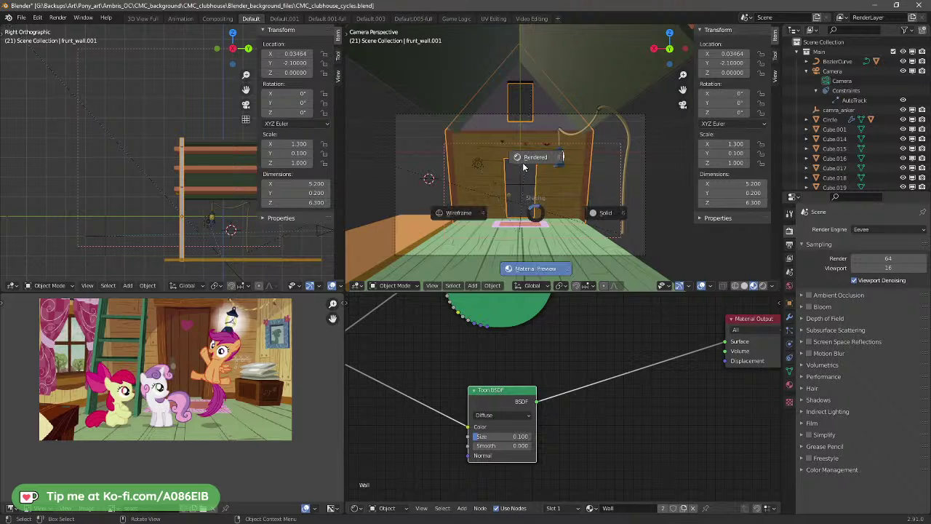
click(523, 163)
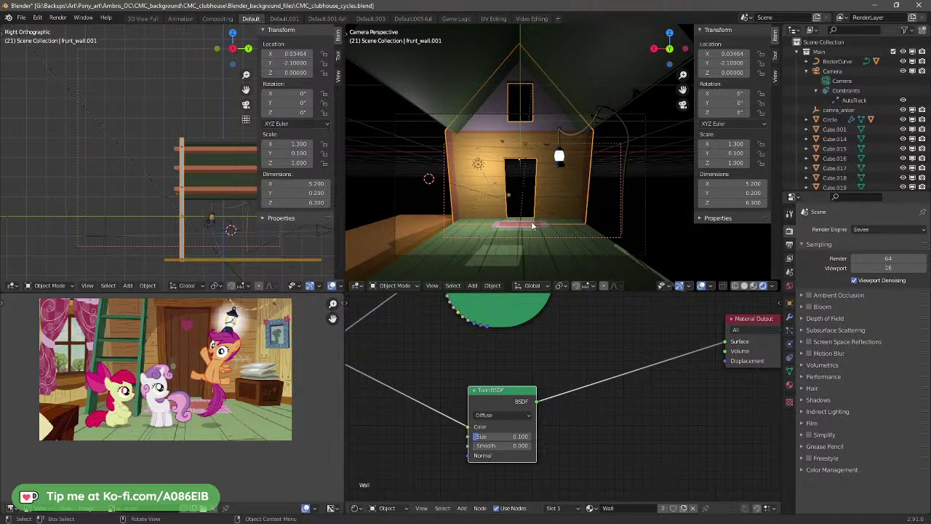
Step: Undo the recent wall shader edits and lamp moves, stepping back to the scene's Cycles setup with a Toon BSDF size of 0.515
scroll(196, 207, down, 4)
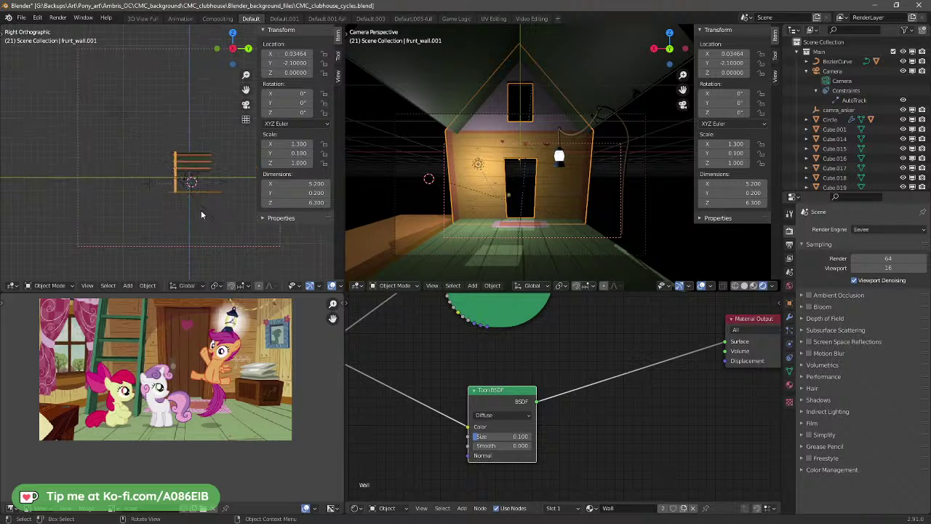
key(ctrl+z)
key(ctrl+z)
key(ctrl+z)
key(ctrl+z)
key(ctrl+z)
key(ctrl+z)
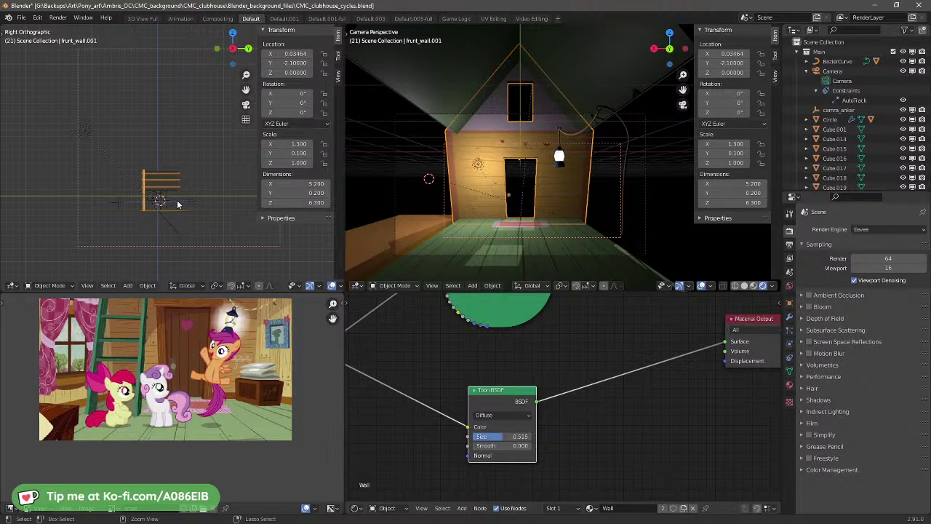
key(ctrl+shift+z)
key(ctrl+shift+z)
key(ctrl+shift+z)
key(ctrl+shift+z)
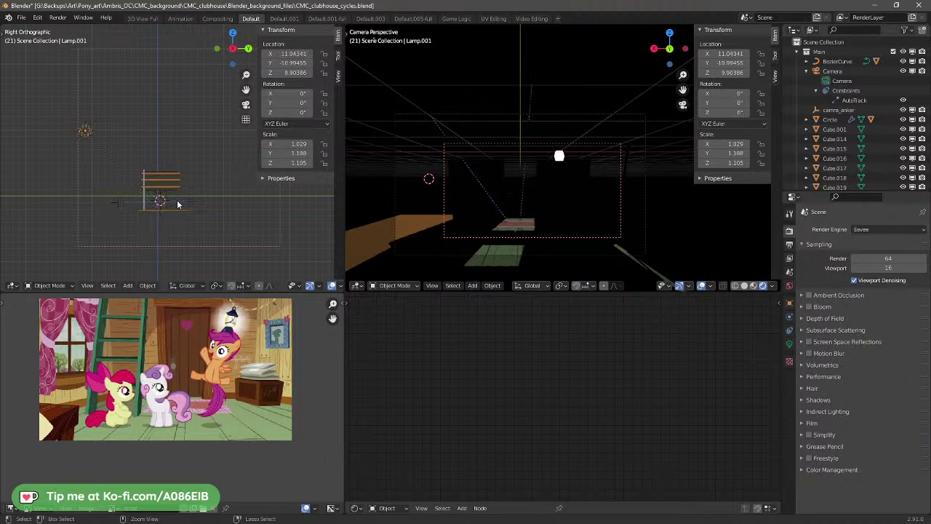
key(ctrl+shift+z)
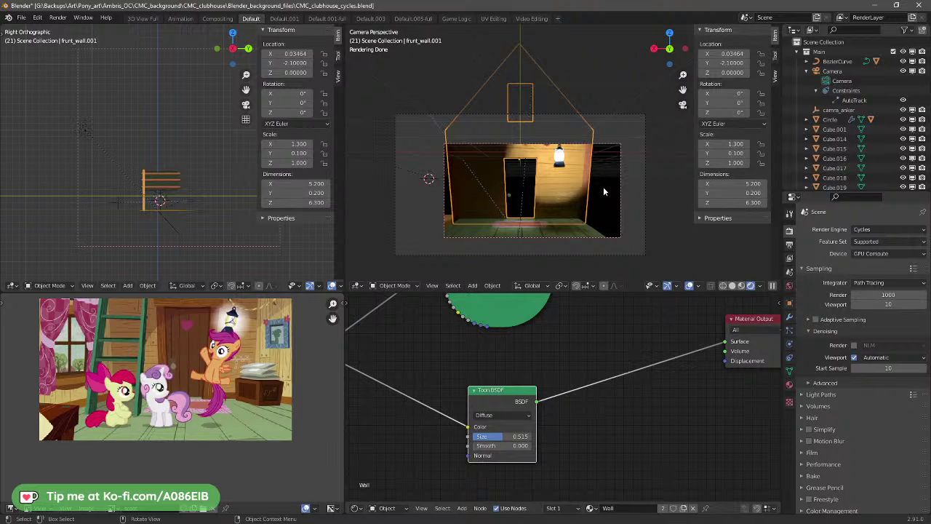
Step: Redefine the render region around the lantern, then enlarge it to cover nearly the whole camera frame
key(ctrl+b)
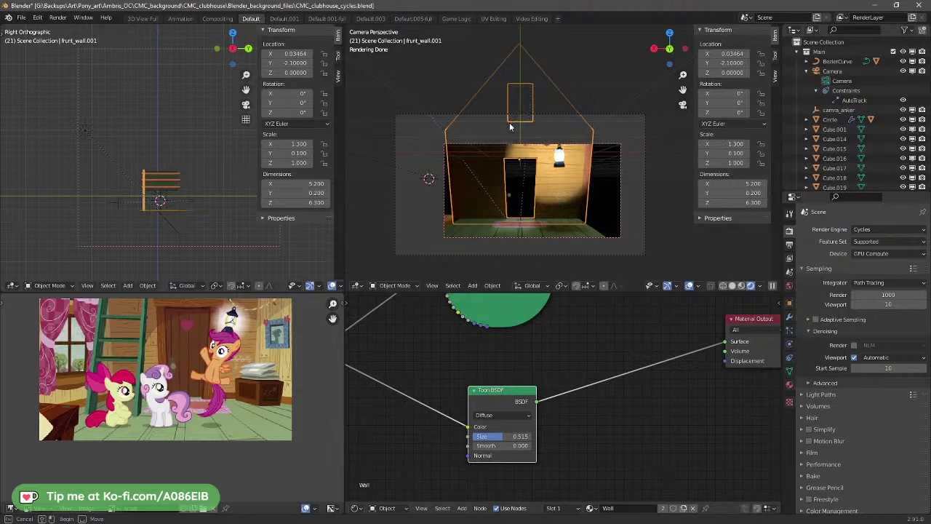
drag(509, 122, 602, 177)
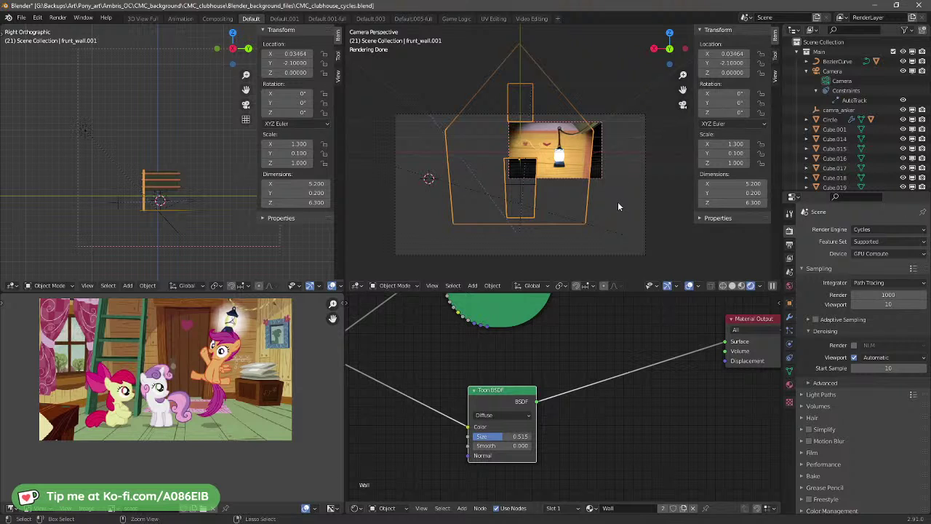
key(ctrl+b)
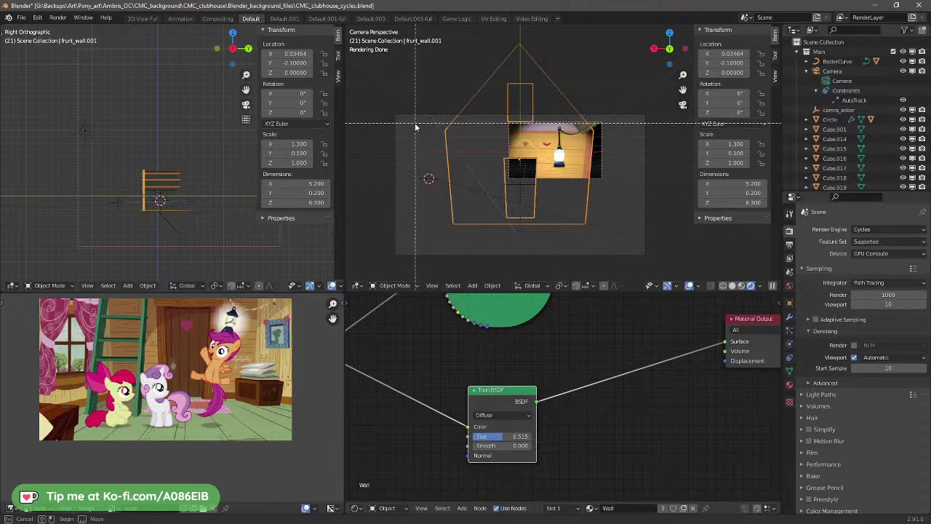
drag(398, 117, 631, 248)
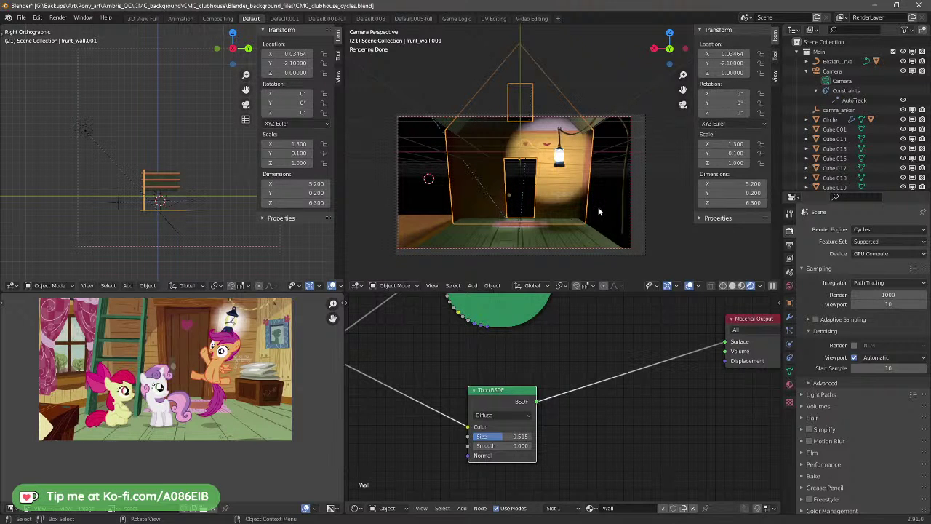
Step: Connect the Principled BSDF to the Material Output's Surface in the Wall material, replacing the Toon BSDF
middle_drag(636, 318, 561, 408)
drag(479, 366, 626, 433)
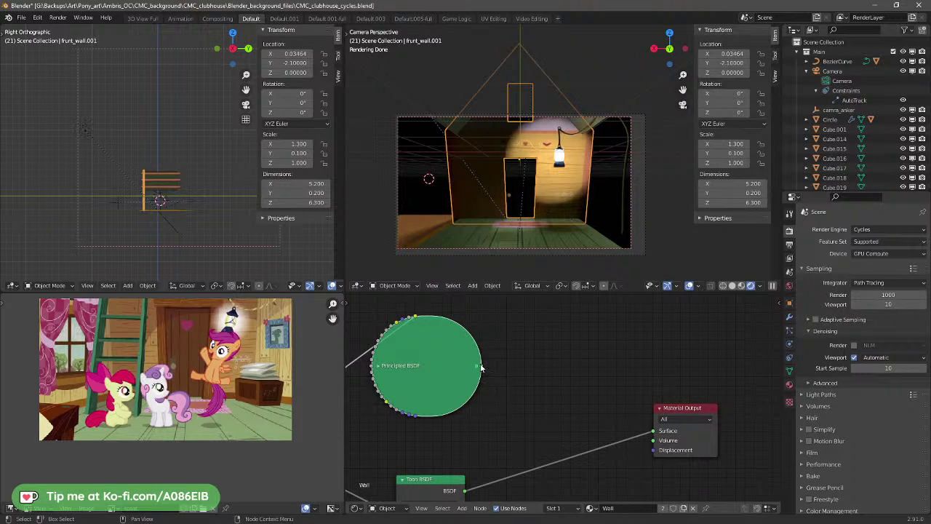
drag(479, 366, 630, 434)
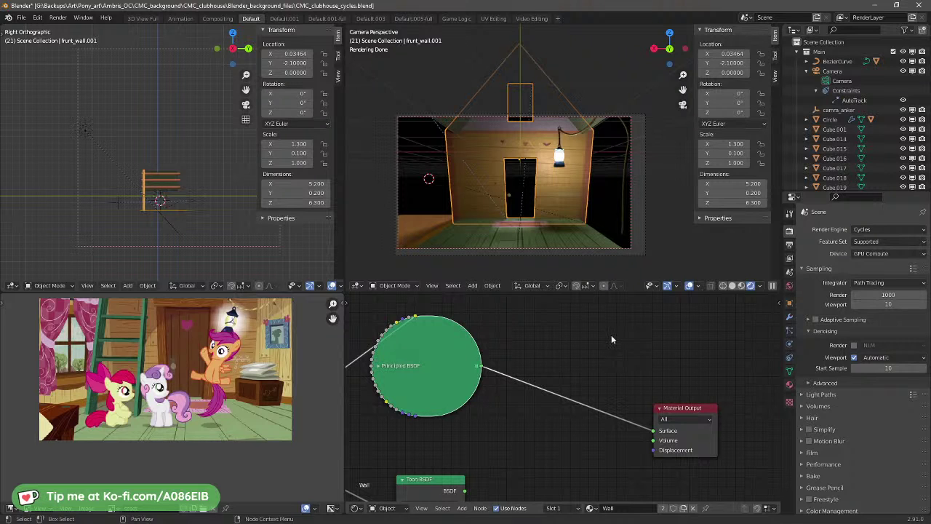
Step: Select floor_01 and delete the Texture Coordinate node from its Inside_floor material
click(531, 238)
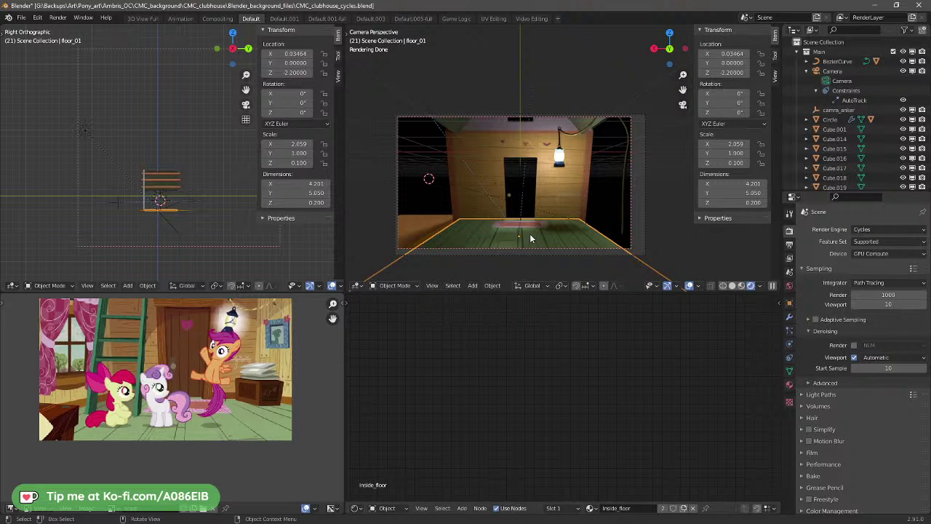
middle_drag(595, 367, 614, 383)
middle_drag(508, 397, 721, 431)
middle_drag(540, 442, 588, 442)
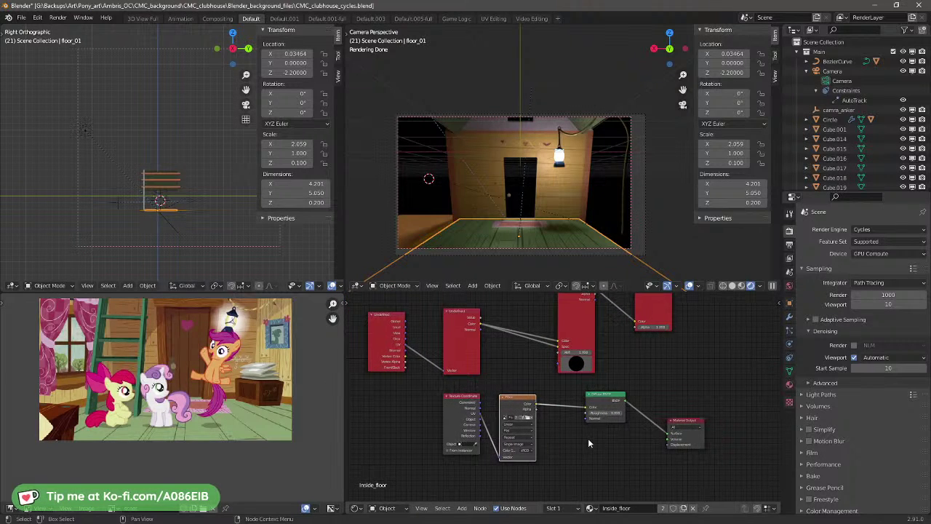
scroll(433, 411, up, 2)
click(434, 413)
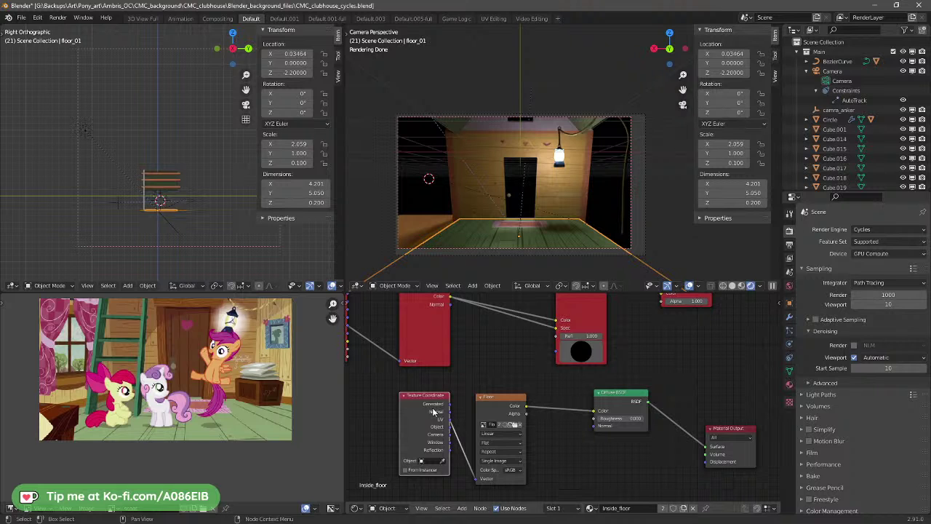
key(x)
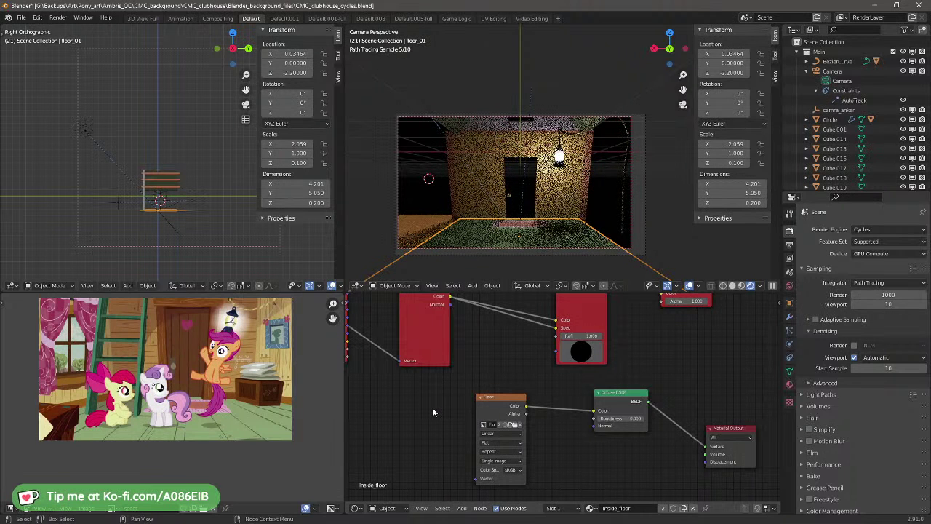
Step: Delete the four red undefined nodes from the Inside_floor material
scroll(433, 338, down, 2)
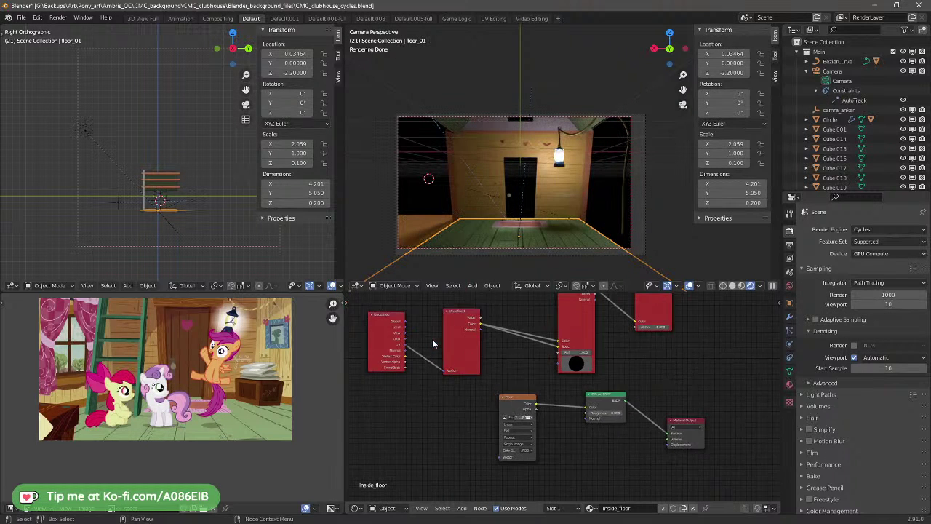
scroll(432, 339, down, 1)
drag(710, 372, 358, 340)
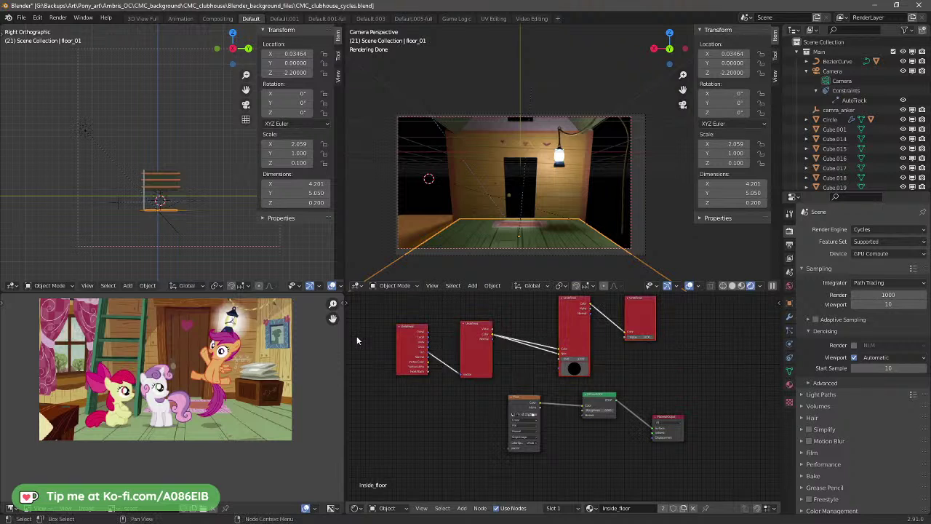
key(x)
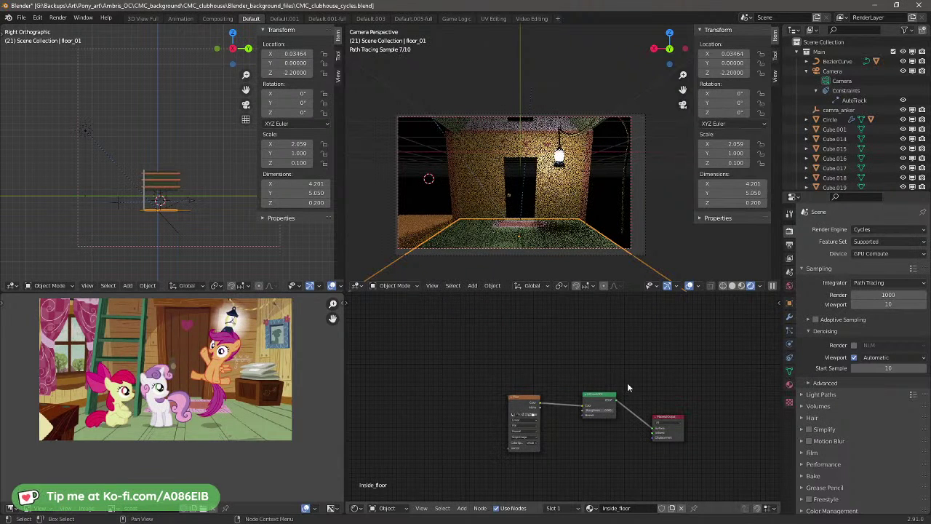
Step: Add a Toon BSDF node to the Inside_floor material, placing it below the Diffuse BSDF moved up out of the way
scroll(633, 384, up, 1)
middle_drag(641, 378, 543, 353)
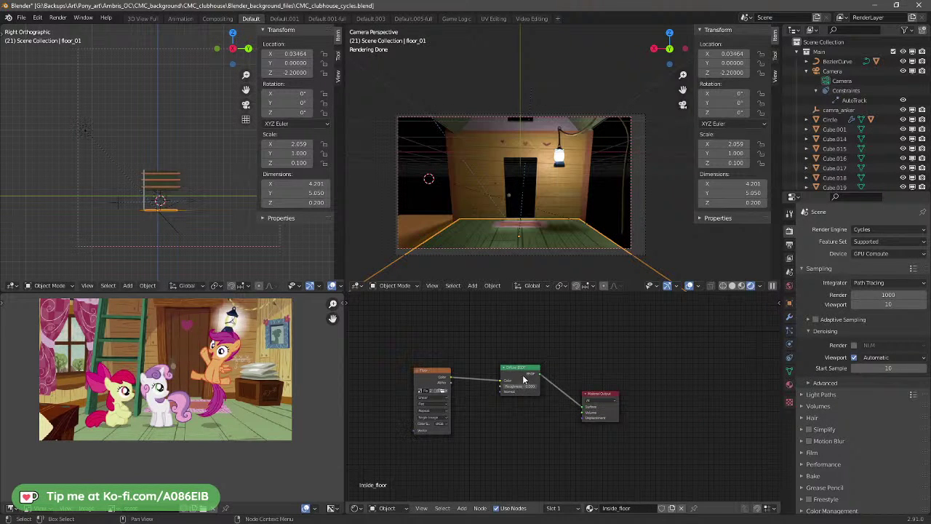
drag(522, 378, 487, 331)
key(shift+a)
mouse_move(506, 407)
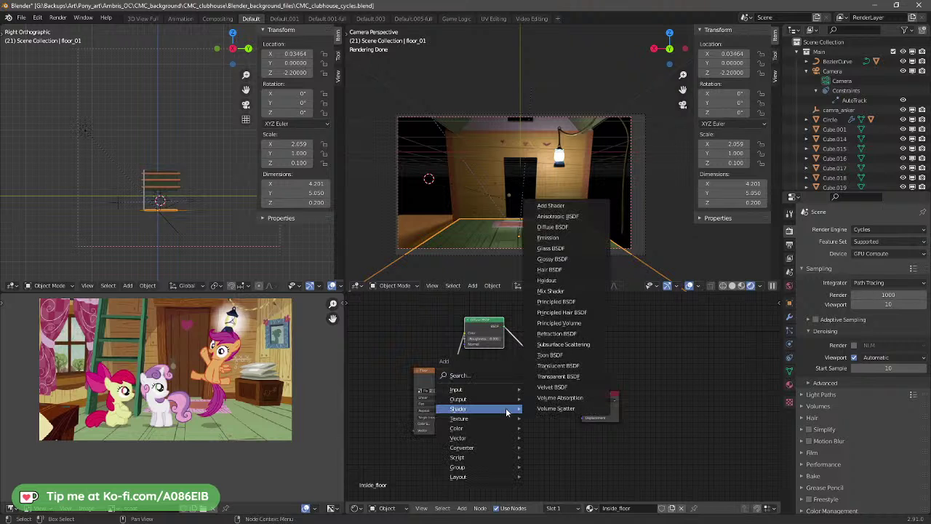
click(579, 355)
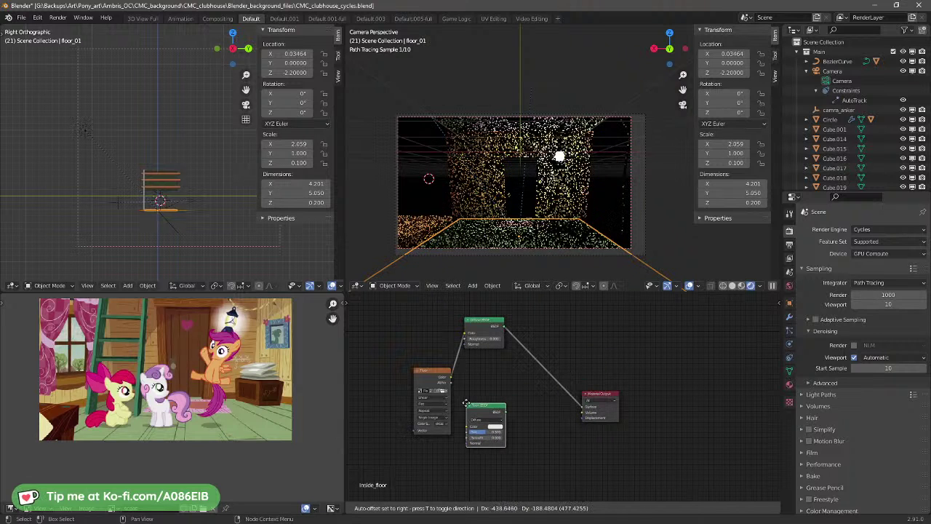
click(465, 403)
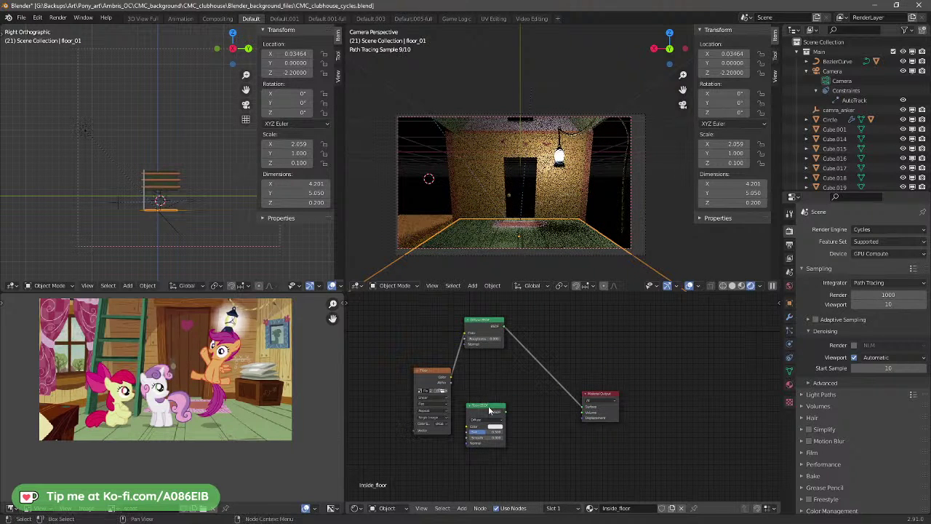
Step: Connect the floor texture through the Toon BSDF to the Material Output's Surface, then reconnect the Diffuse BSDF in its place
drag(489, 412, 583, 406)
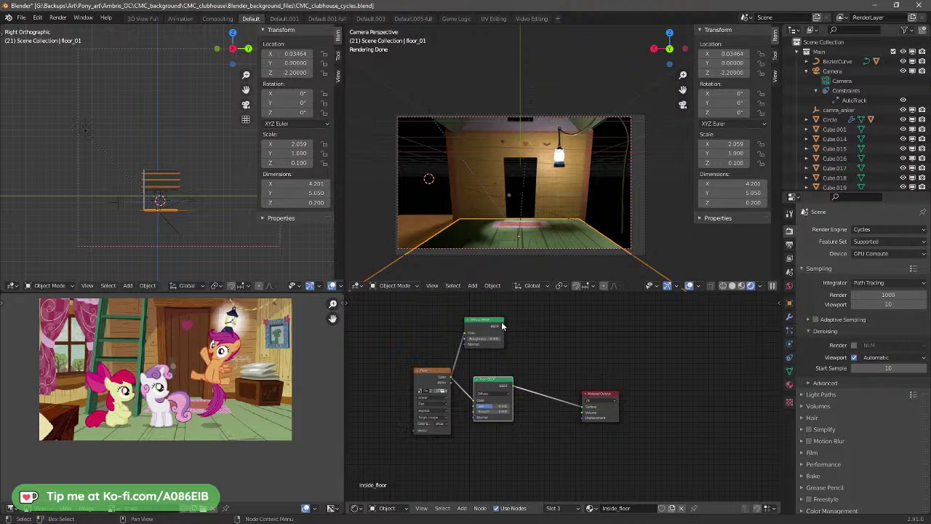
drag(505, 327, 582, 406)
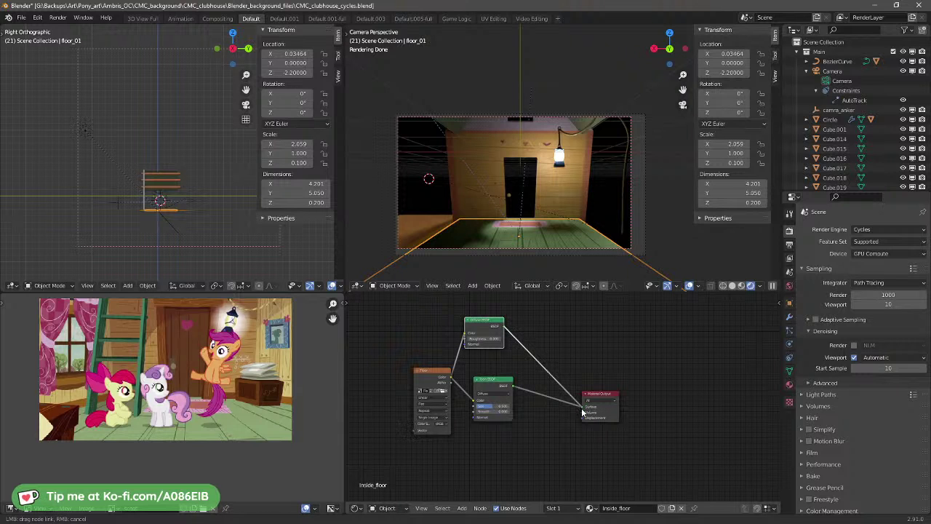
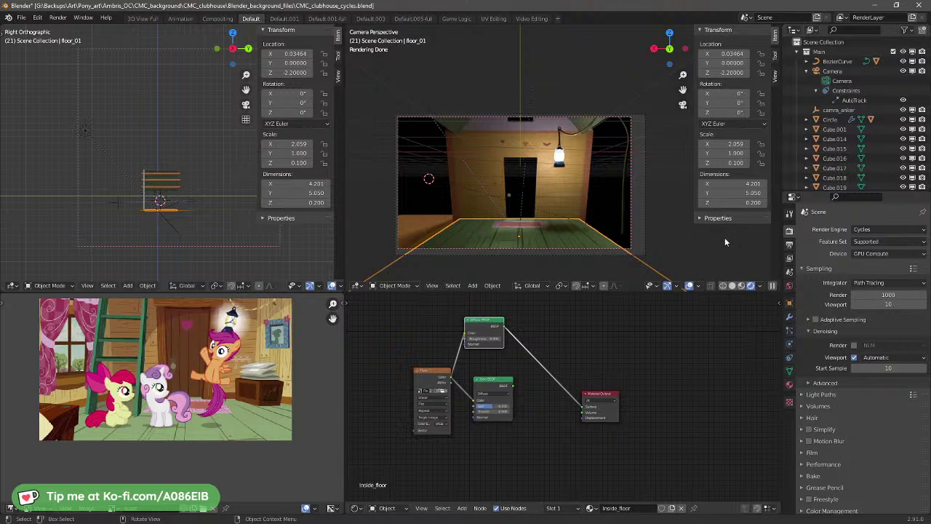
Step: Collapse the Camera's hierarchy in the outliner and switch the camera view's shading to Material Preview
click(841, 71)
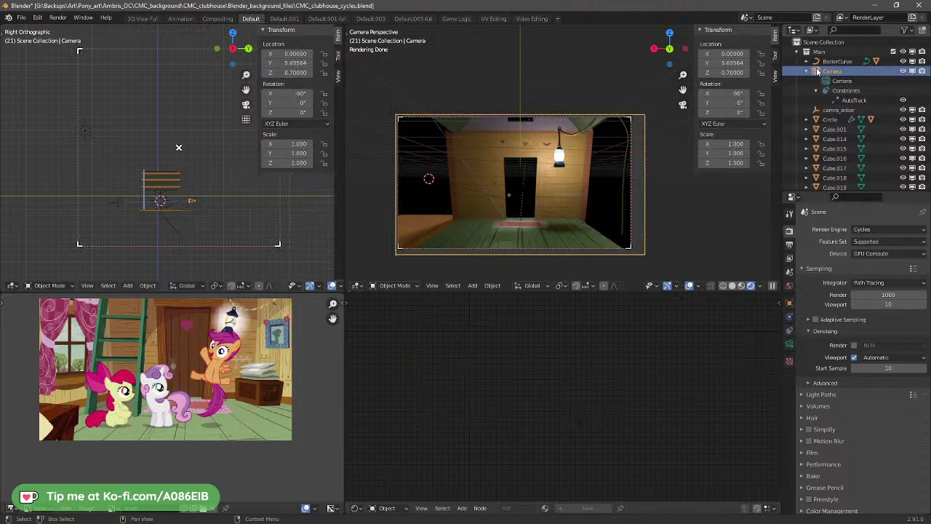
click(806, 70)
key(z)
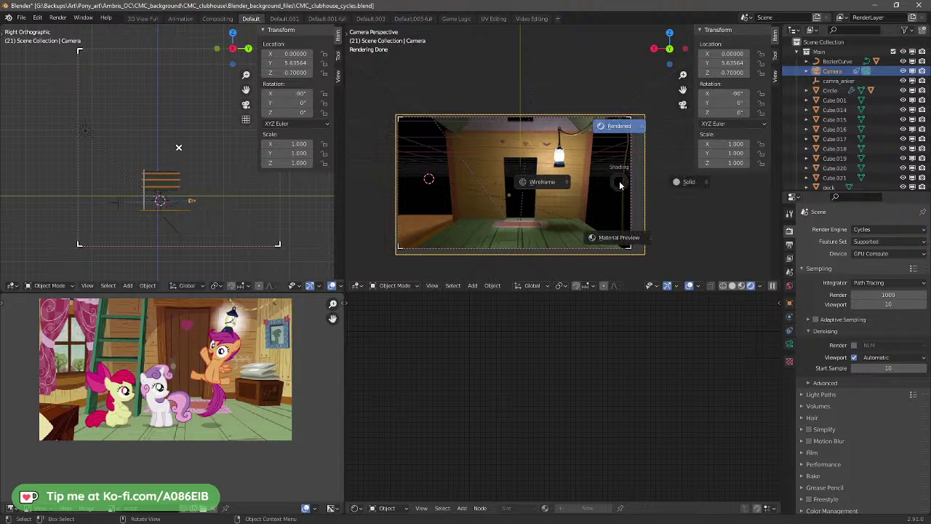
click(611, 237)
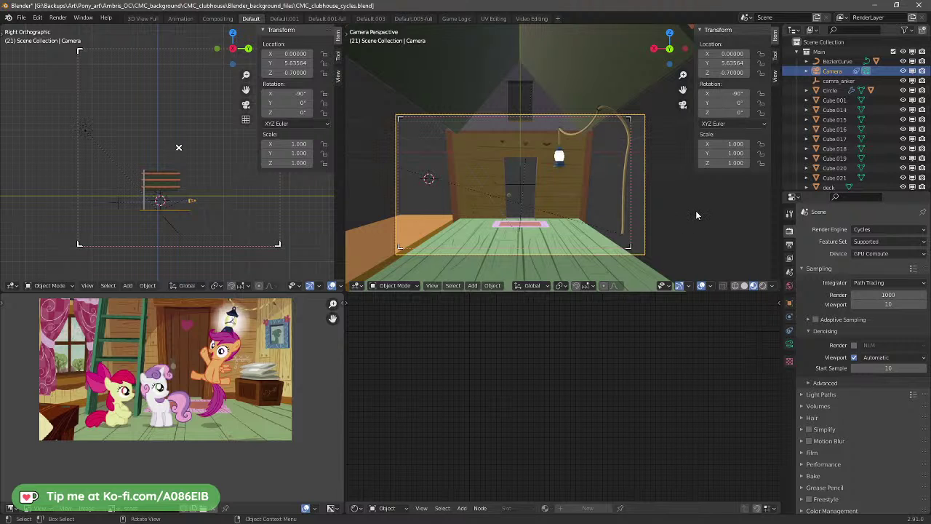
middle_drag(695, 210, 683, 214)
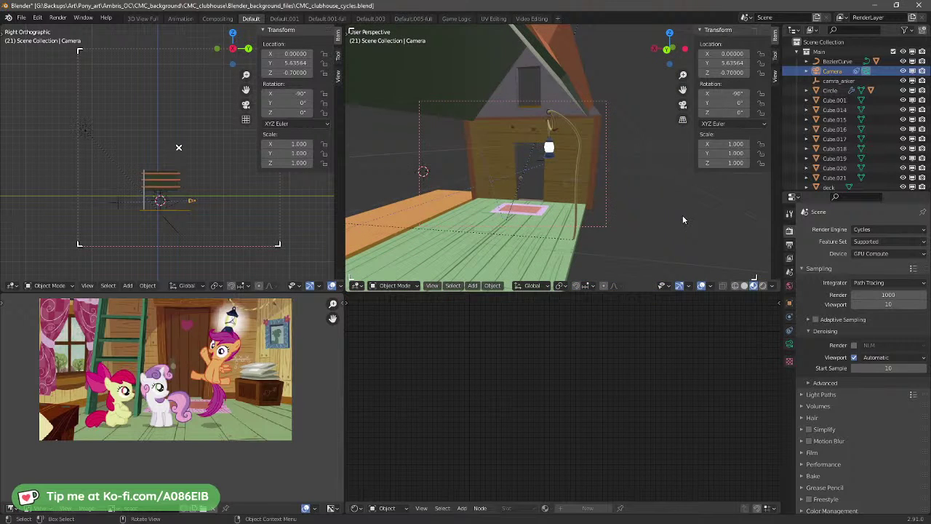
key(KP_0)
Step: Select both roof panels and all the roof support beams and move them to the Roof collection
scroll(175, 185, down, 2)
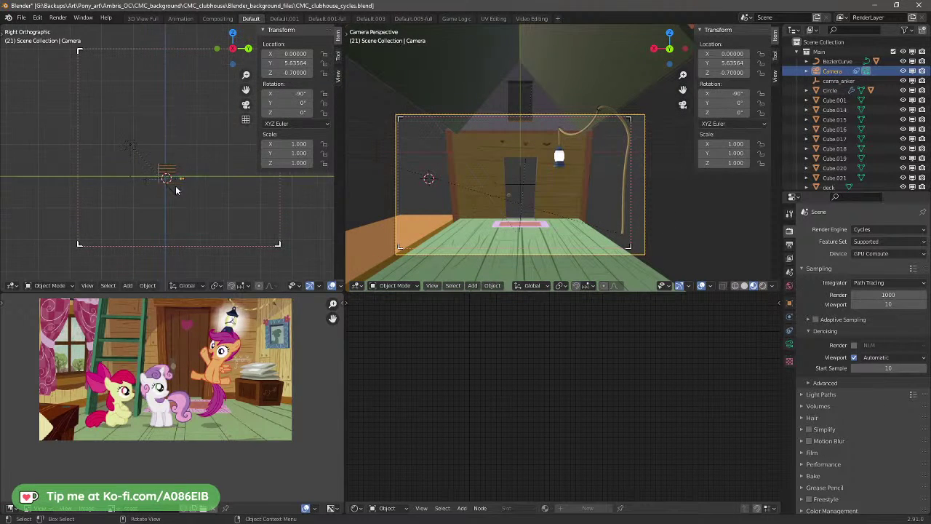
middle_drag(175, 185, 114, 184)
scroll(160, 199, up, 5)
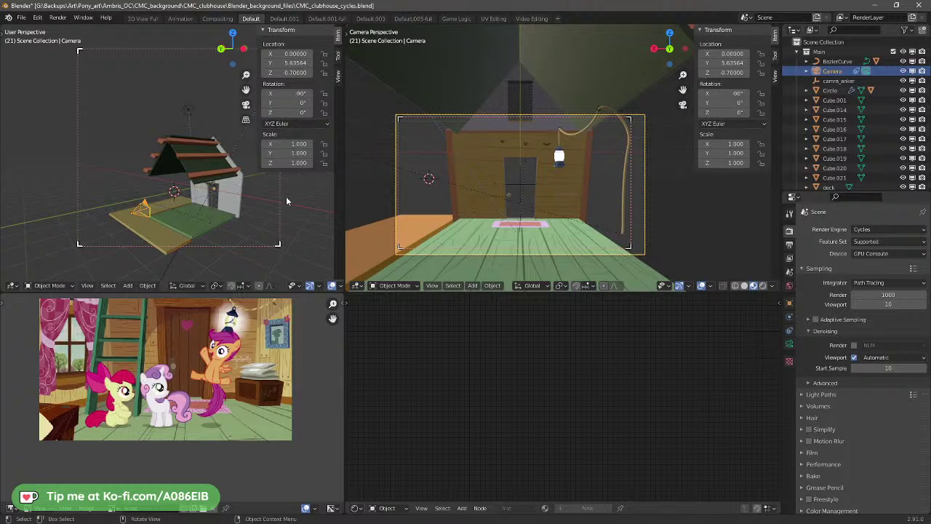
click(223, 179)
shift+click(198, 182)
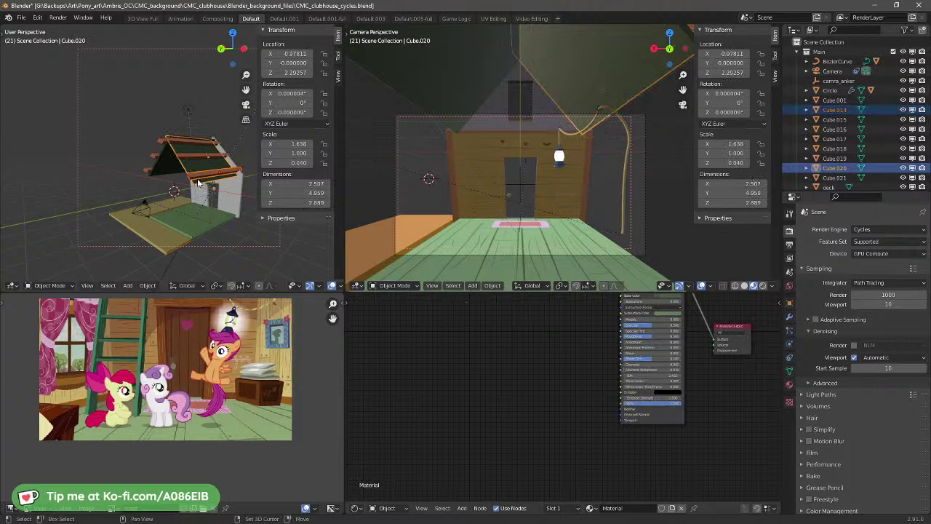
shift+click(193, 148)
shift+click(158, 148)
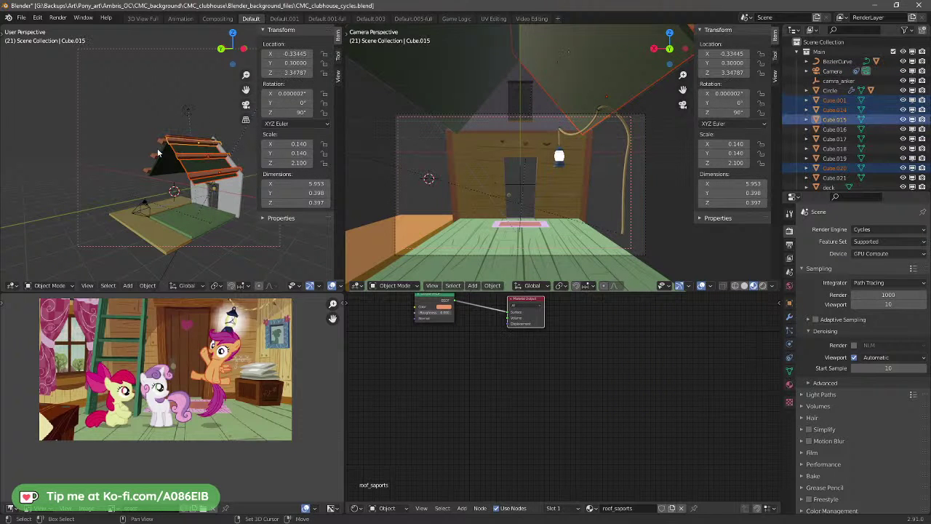
shift+click(163, 157)
shift+click(159, 156)
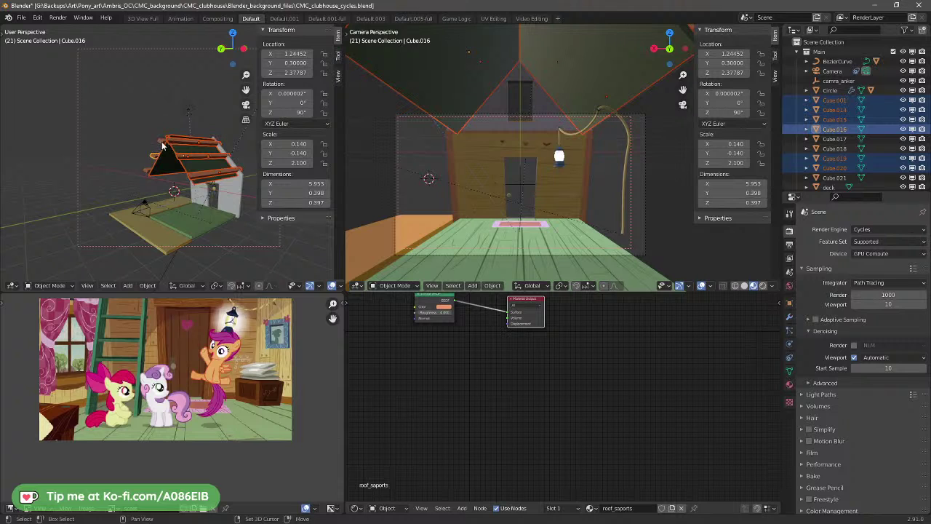
shift+click(163, 145)
shift+click(146, 170)
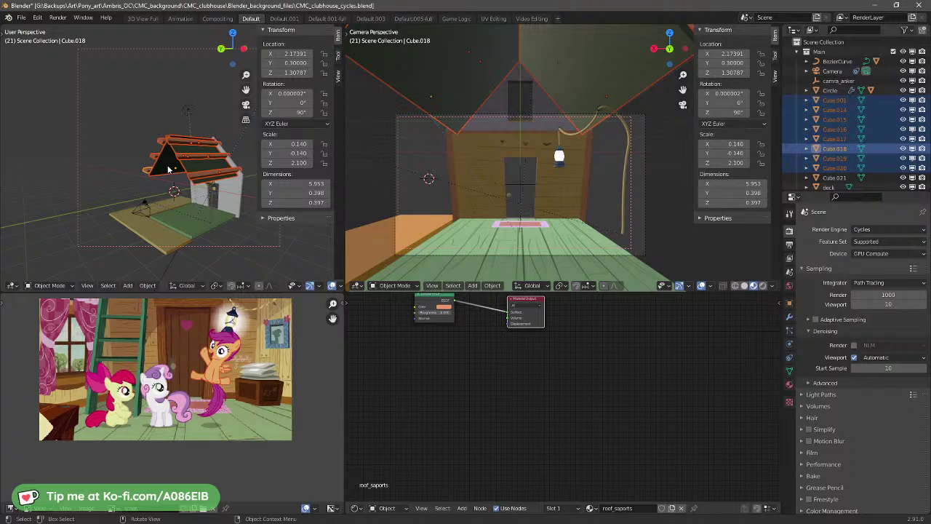
key(m)
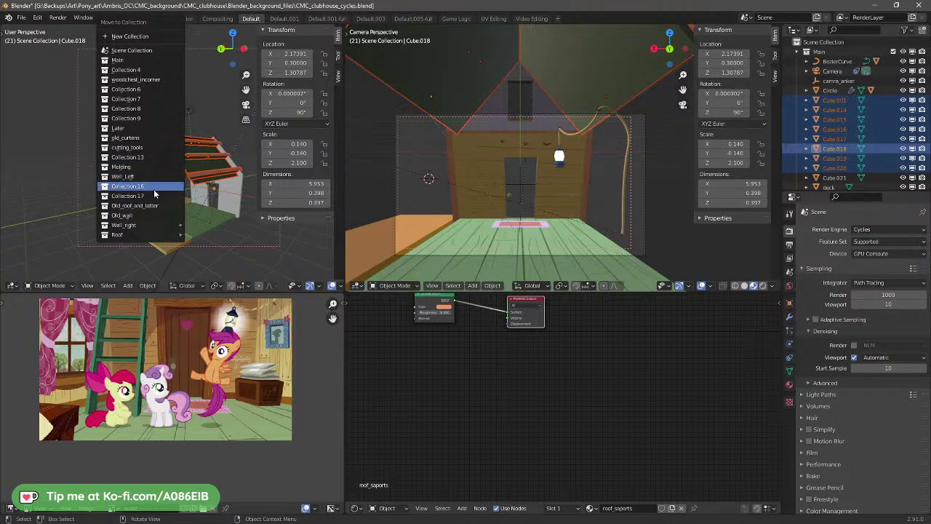
mouse_move(174, 235)
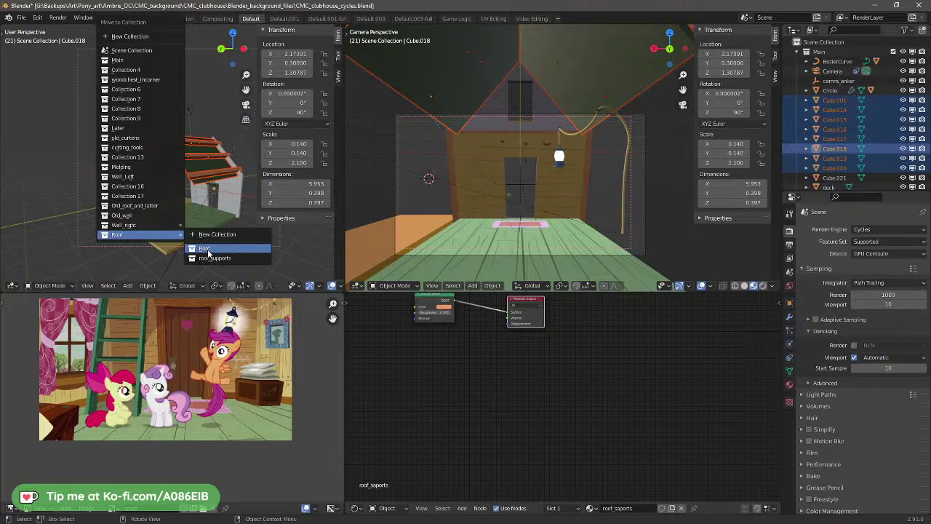
click(206, 249)
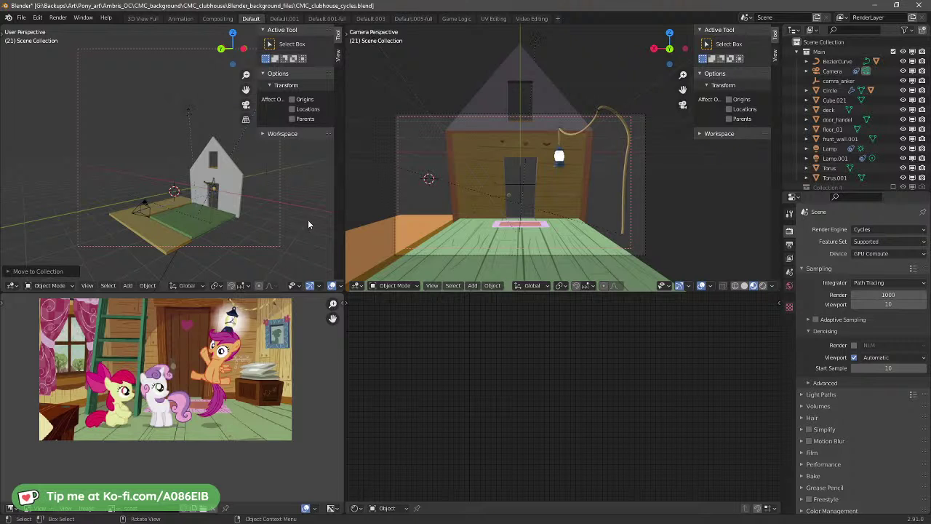
Step: Collapse the Main collection, create a new collection under Scene Collection and name it Old
click(806, 52)
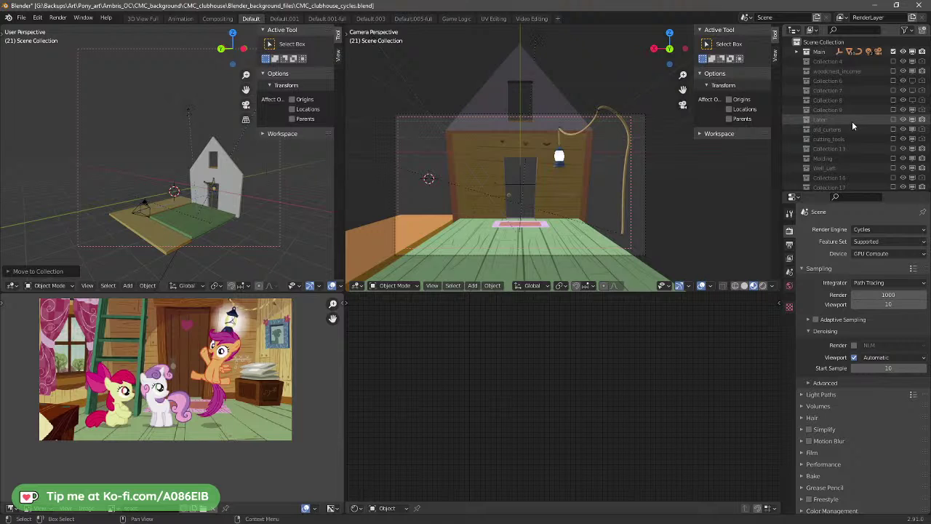
scroll(852, 121, down, 3)
scroll(852, 121, up, 3)
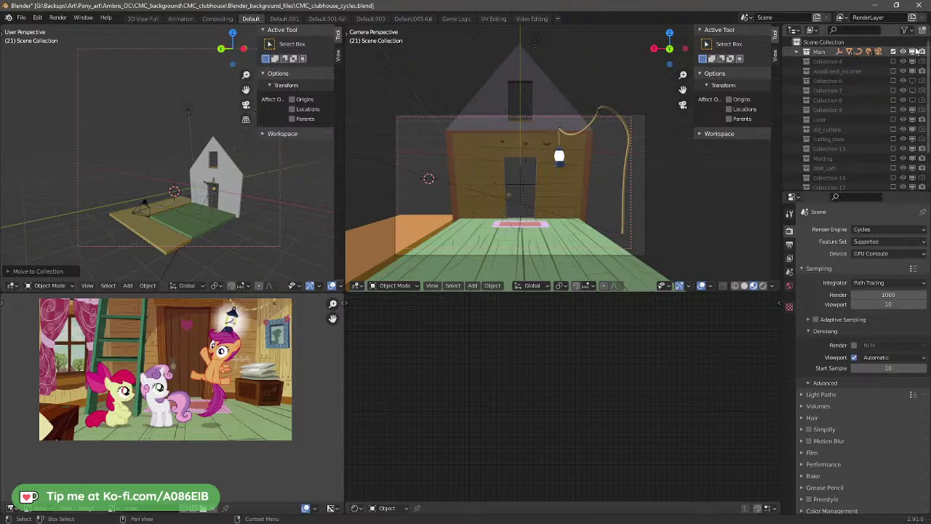
click(863, 91)
scroll(850, 107, down, 3)
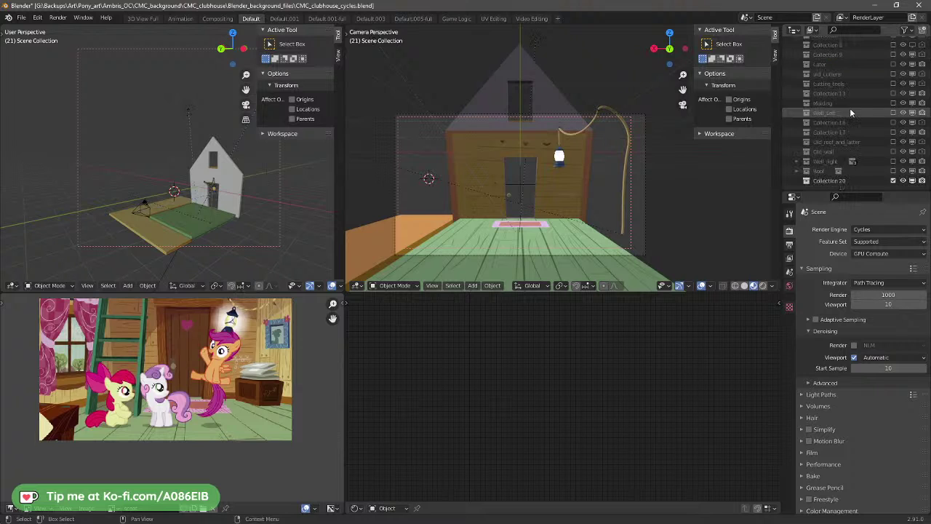
click(828, 182)
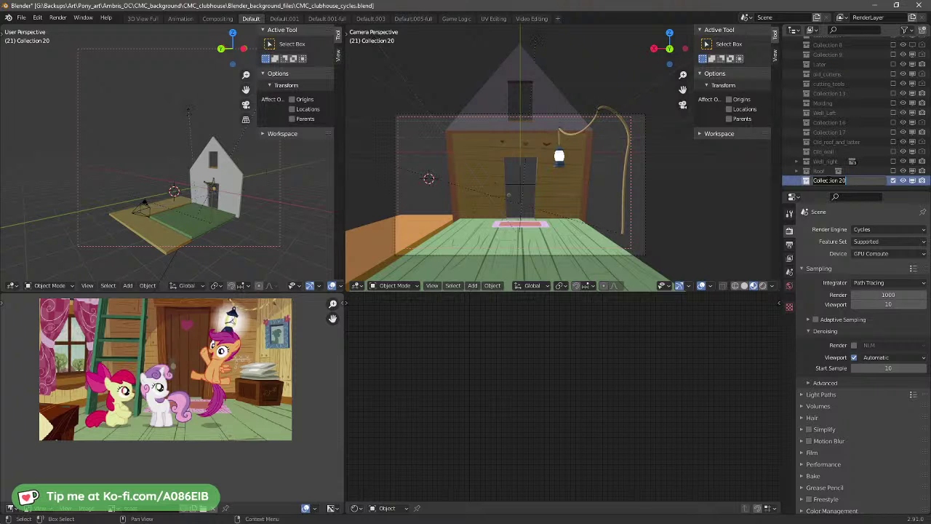
double_click(830, 180)
text(Old)
key(Return)
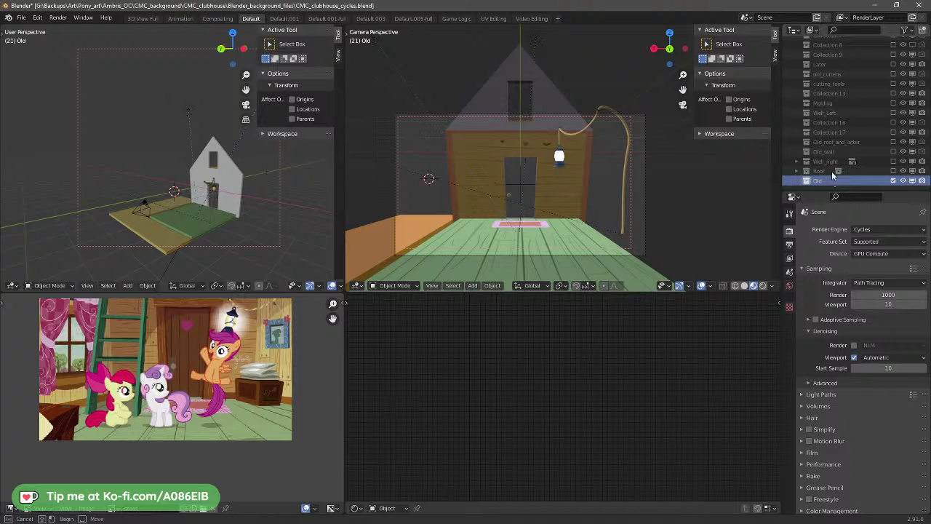
shift+click(825, 112)
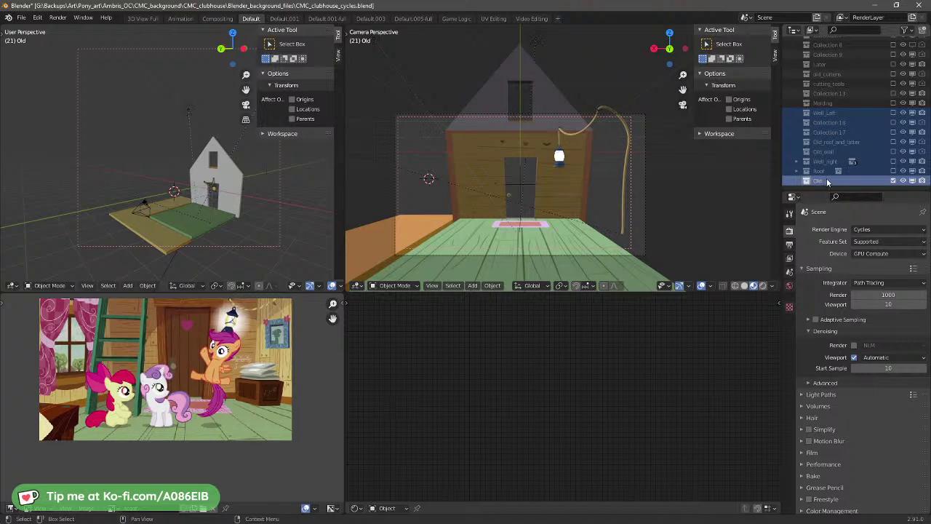
click(842, 181)
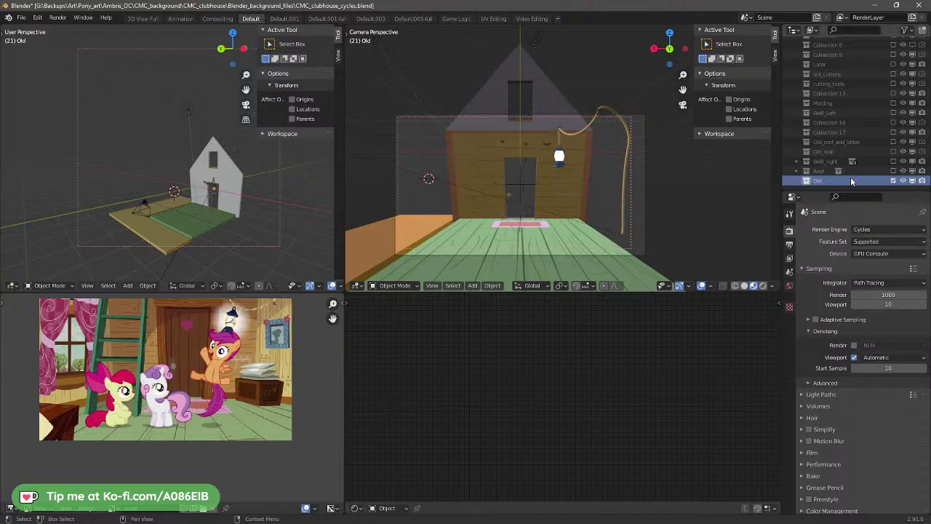
right_click(849, 180)
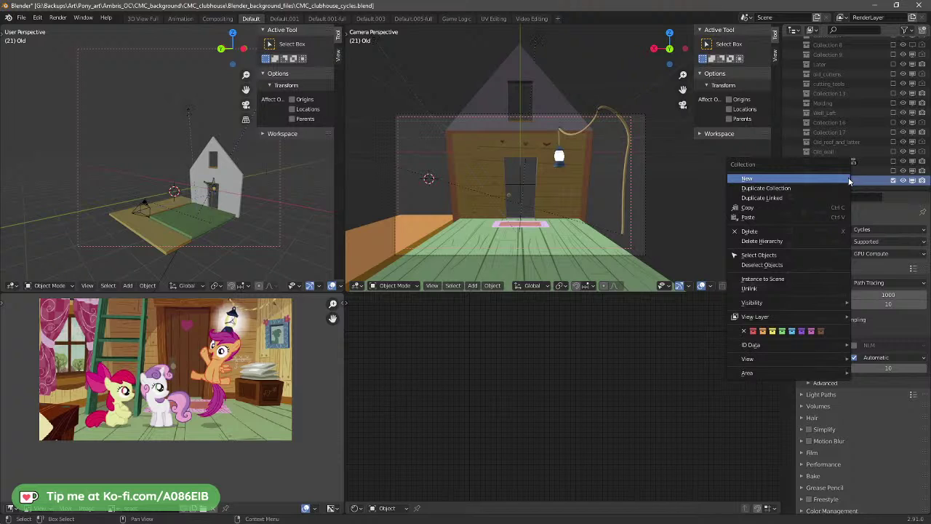
click(871, 176)
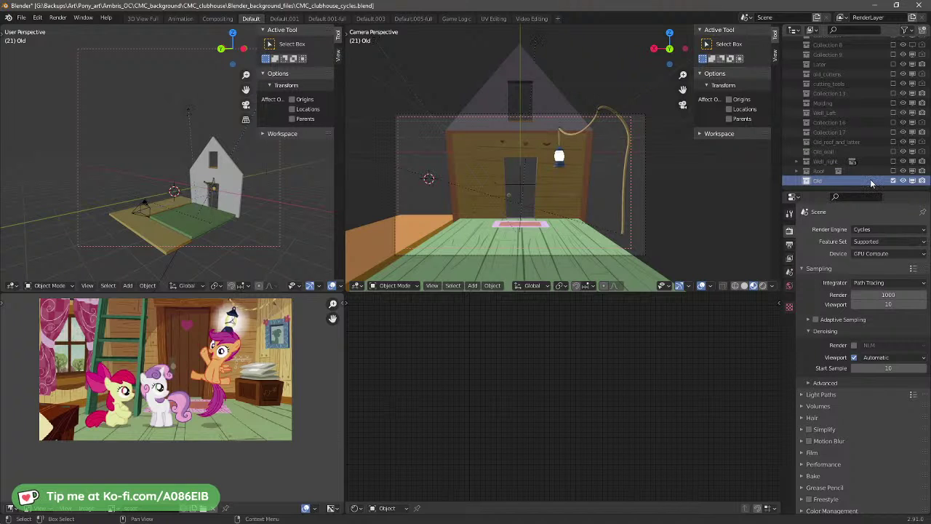
Step: Nest the Old_wall and Old_roof_and_latter collections inside the Old collection
drag(824, 152, 838, 182)
drag(840, 141, 847, 171)
Step: Enable Old_wall and Old_roof_and_latter, collapse Old_wall, then exclude the whole Old collection from the view layer
click(894, 172)
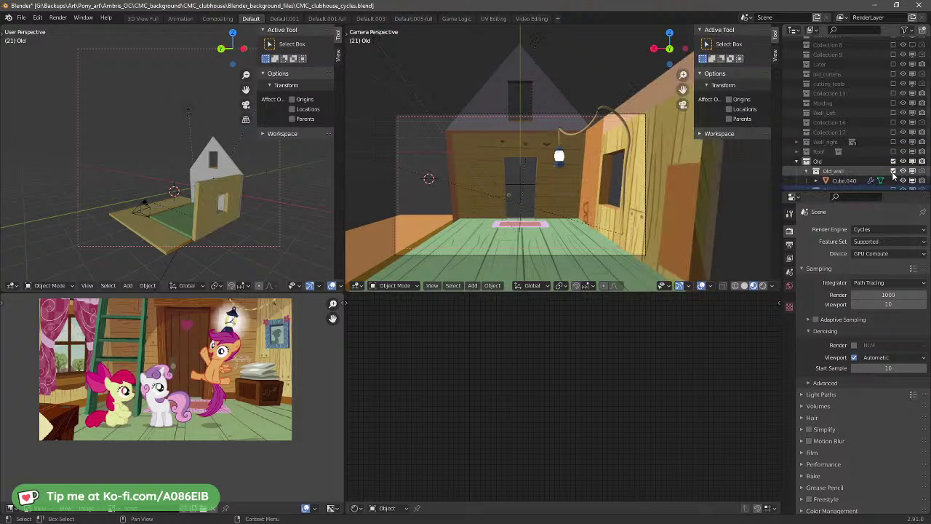
scroll(892, 178, down, 1)
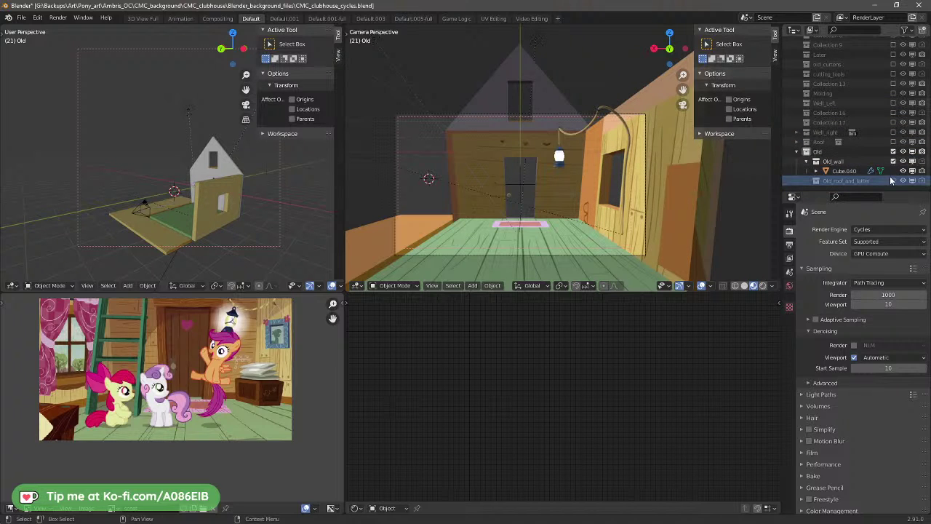
click(893, 181)
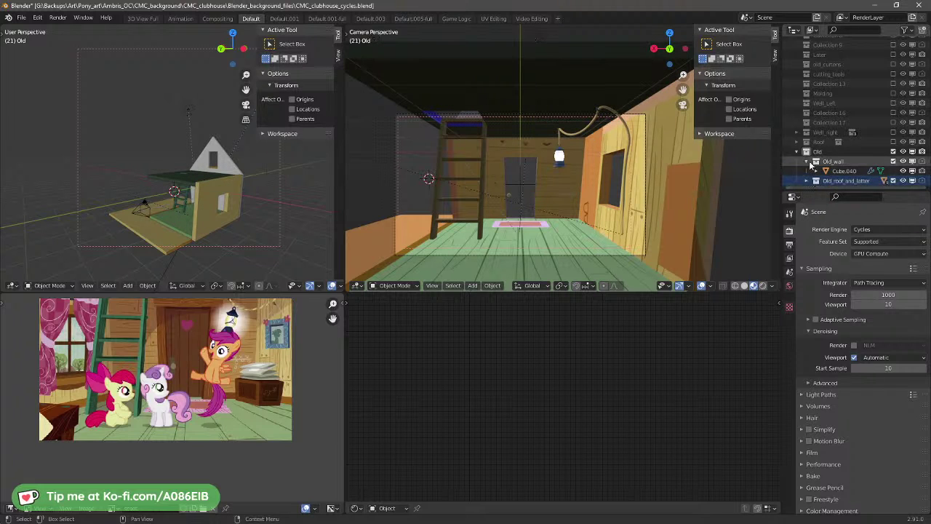
click(816, 160)
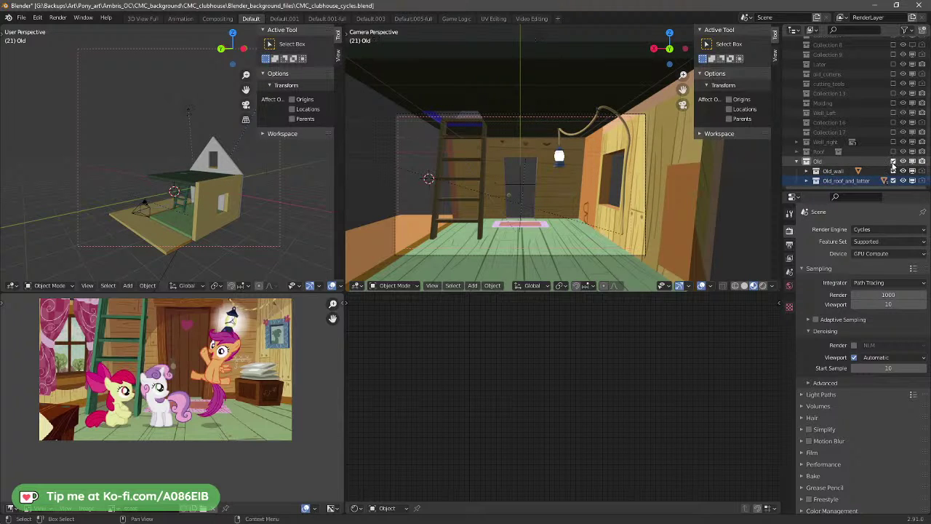
click(894, 163)
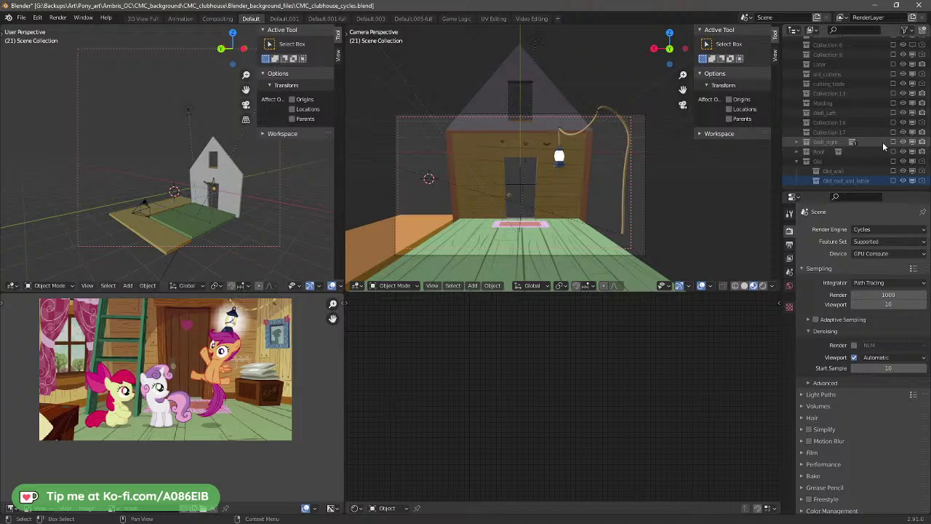
scroll(869, 145, up, 3)
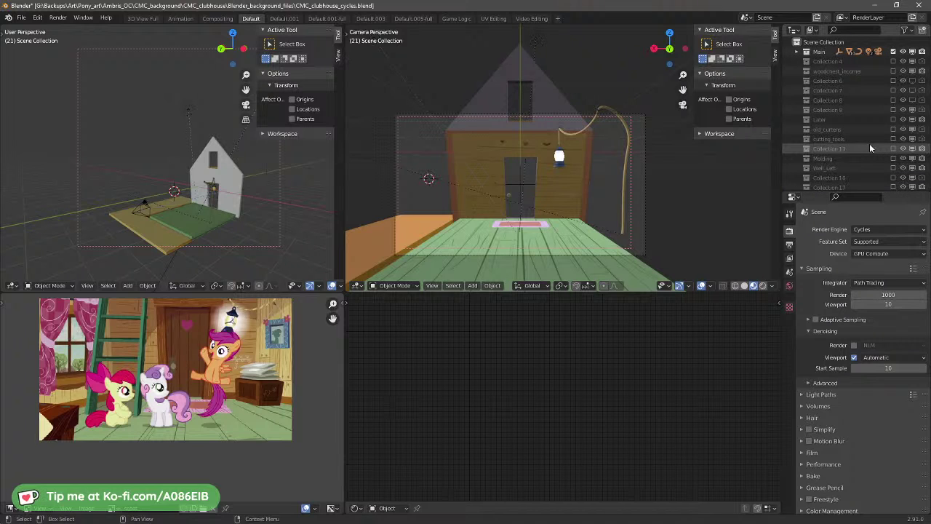
Step: Check Collection 9 by briefly enabling it in the view layer, and nest it inside the Old collection
click(893, 110)
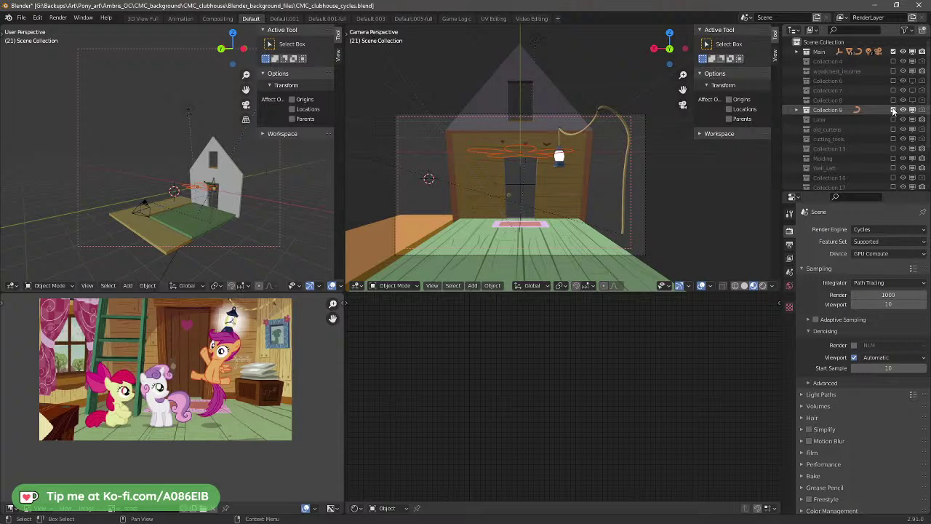
click(893, 110)
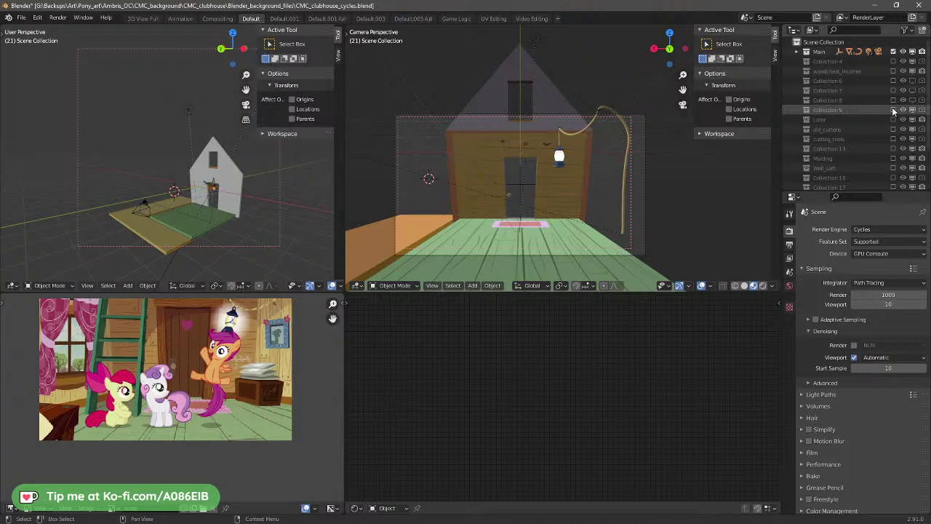
click(828, 109)
right_click(828, 109)
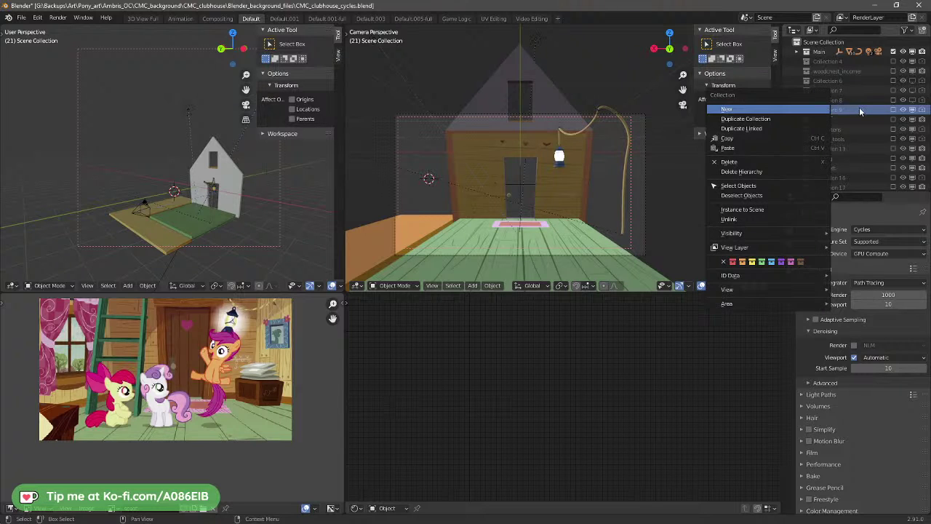
click(847, 108)
key(m)
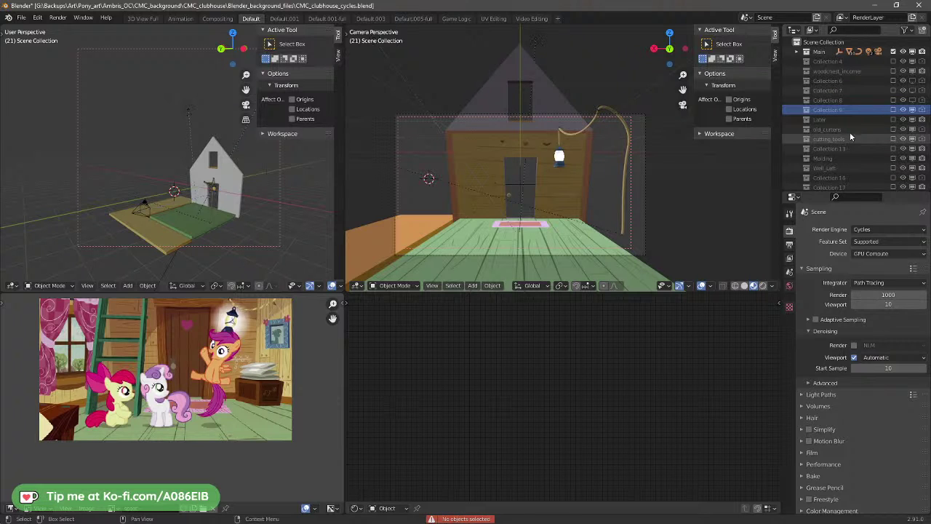
drag(844, 110, 847, 161)
Step: Check Collection 6 by toggling its view layer and viewport visibility, exclude it again and nest it inside the Old collection
scroll(839, 158, up, 3)
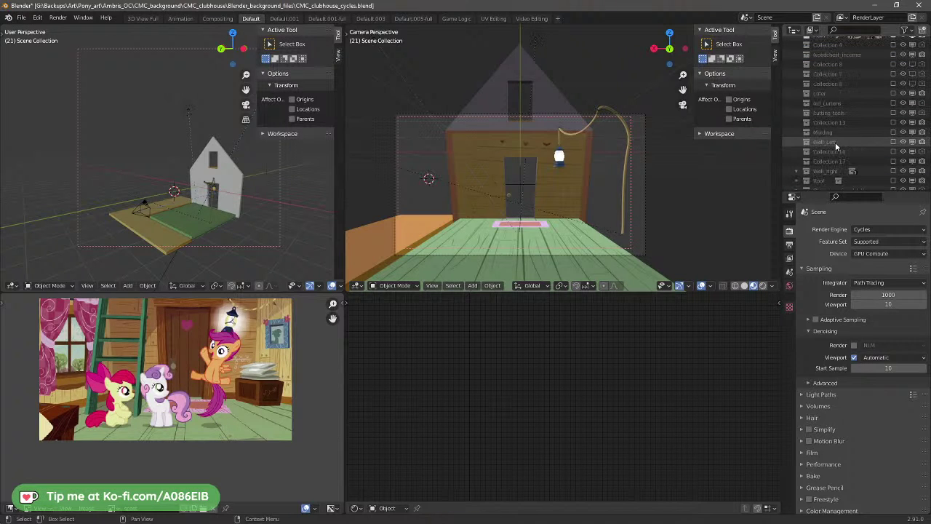
click(841, 80)
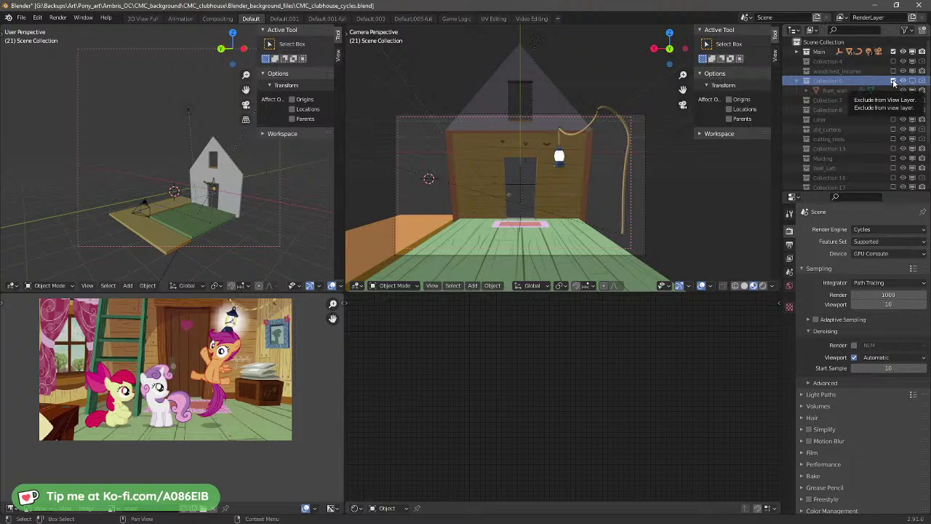
click(894, 81)
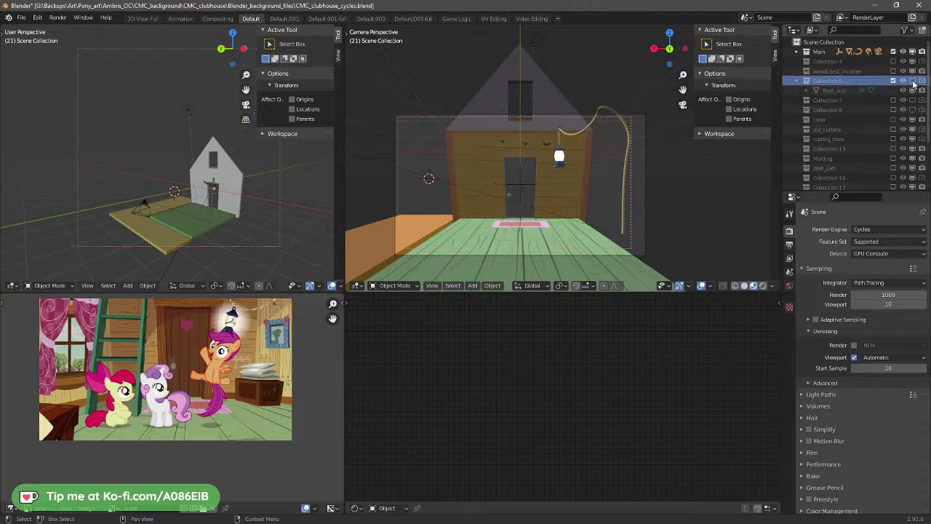
click(912, 81)
click(915, 81)
click(915, 81)
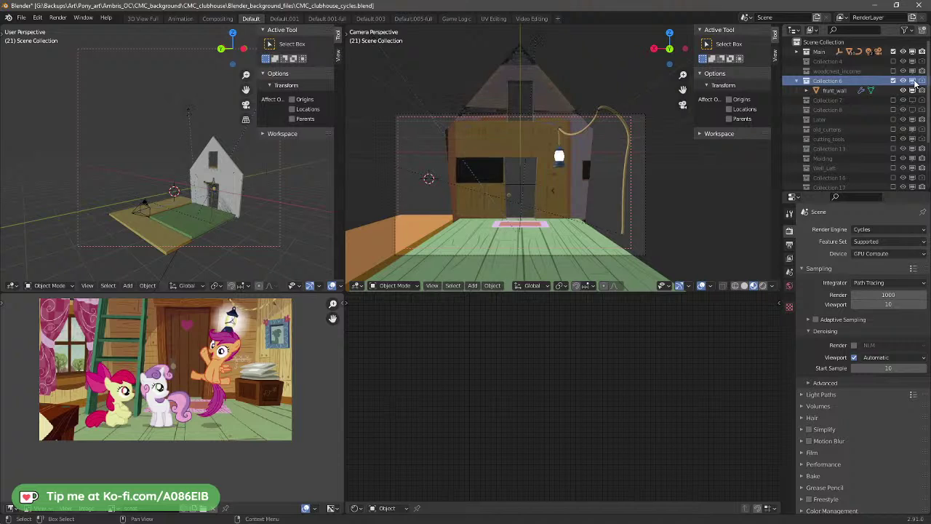
click(915, 81)
click(914, 82)
click(894, 81)
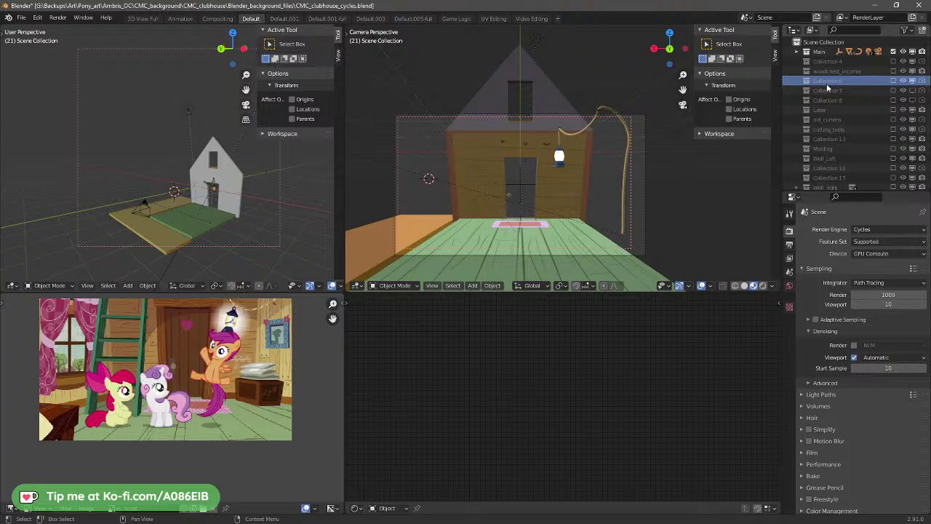
drag(831, 80, 849, 162)
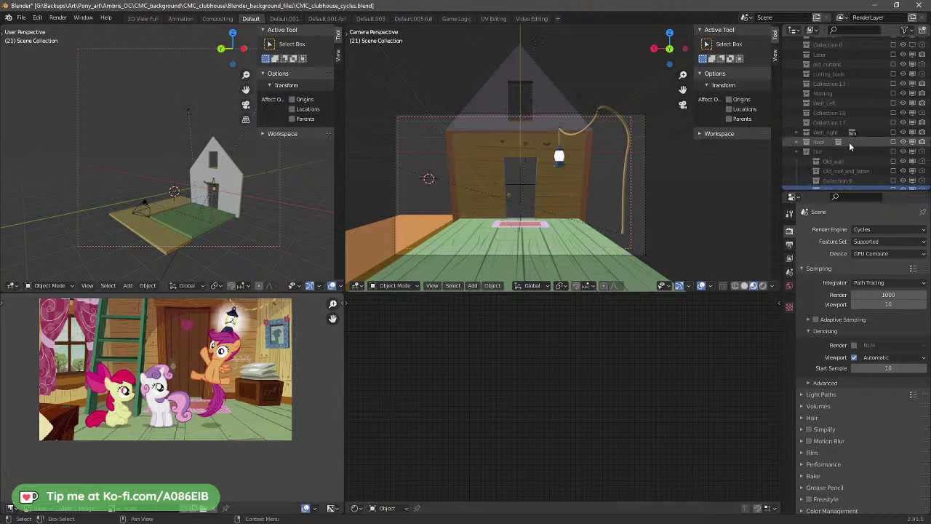
Step: Inspect Collection 7 by toggling its view layer and viewport visibility, exclude it again and nest it inside the Old collection
scroll(849, 144, up, 3)
click(862, 84)
click(894, 80)
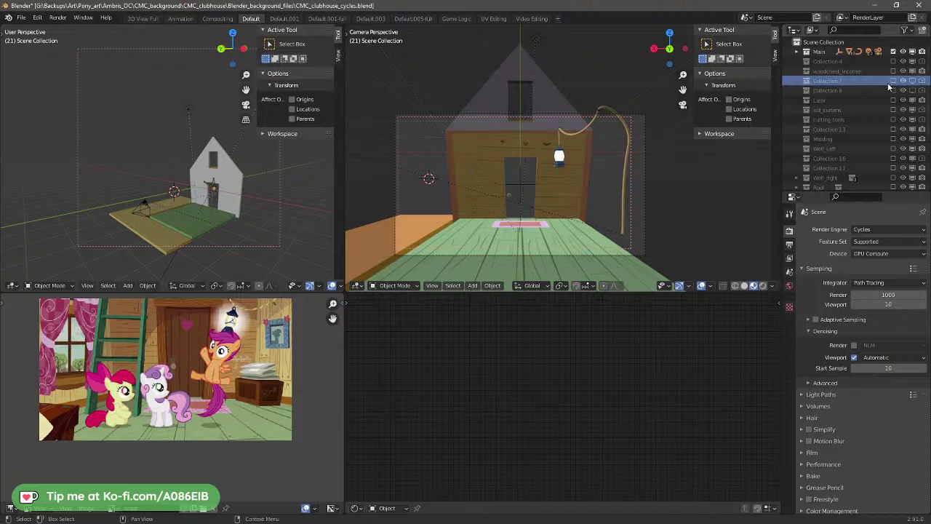
click(913, 82)
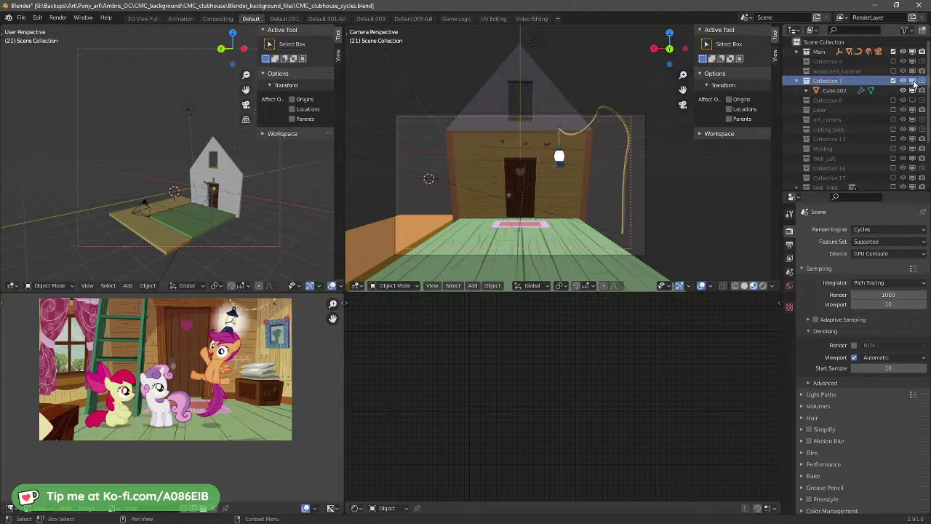
click(915, 84)
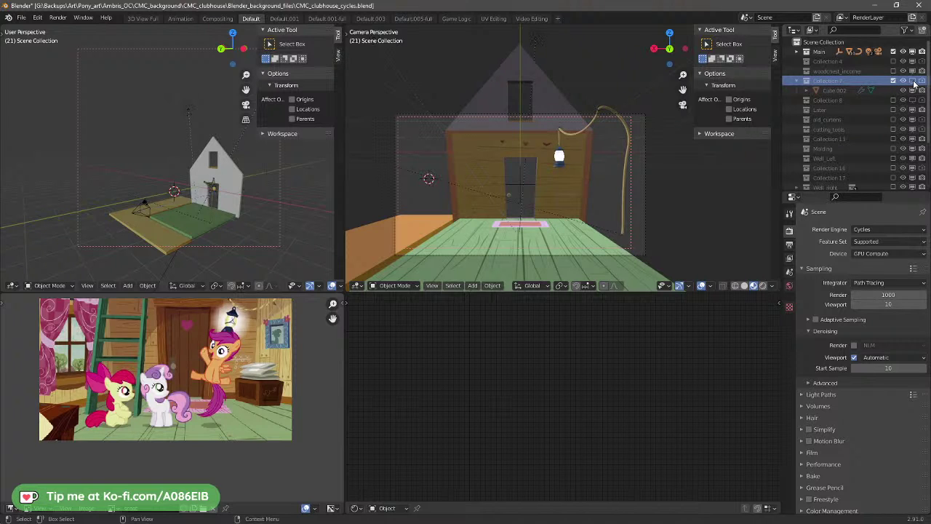
click(915, 83)
click(914, 84)
click(914, 83)
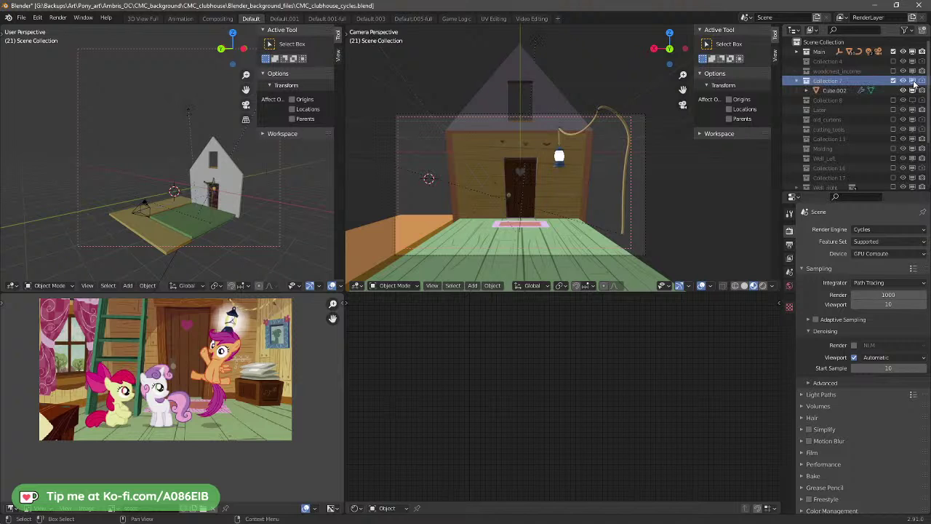
click(915, 83)
click(915, 84)
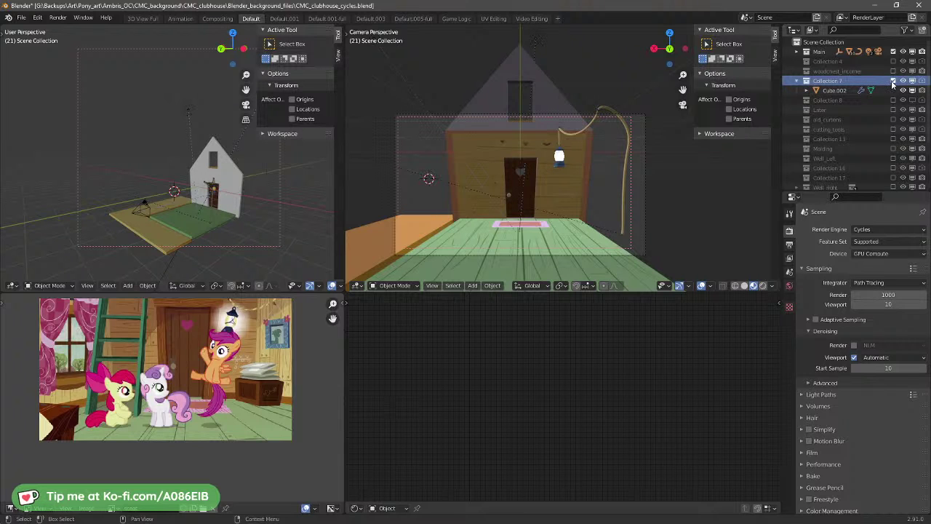
click(893, 81)
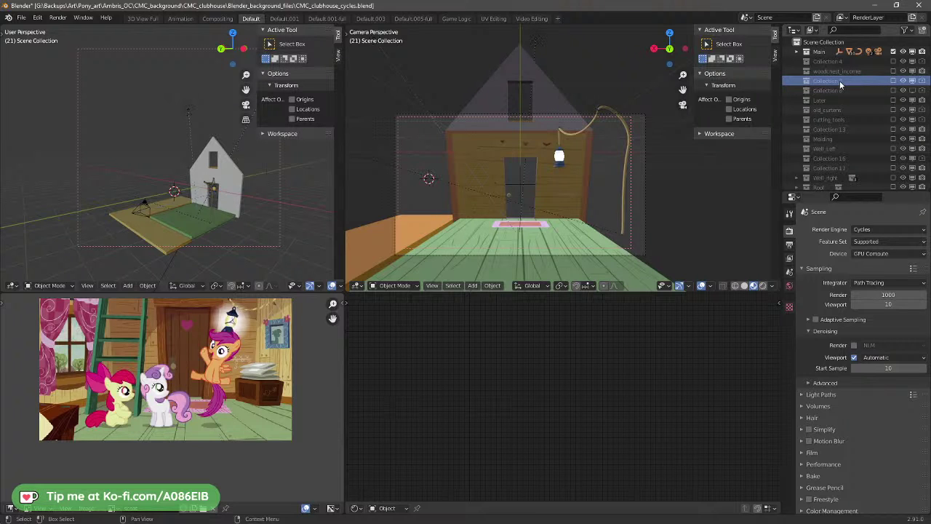
drag(840, 81, 841, 143)
Step: Briefly enable Collection 8 in the view layer to check its contents, and nest it inside the Old collection
scroll(796, 142, up, 2)
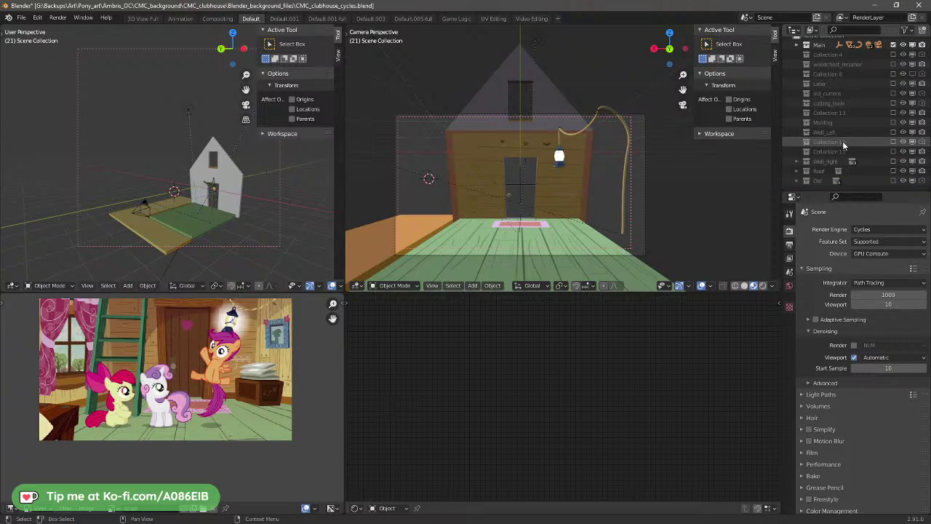
click(851, 72)
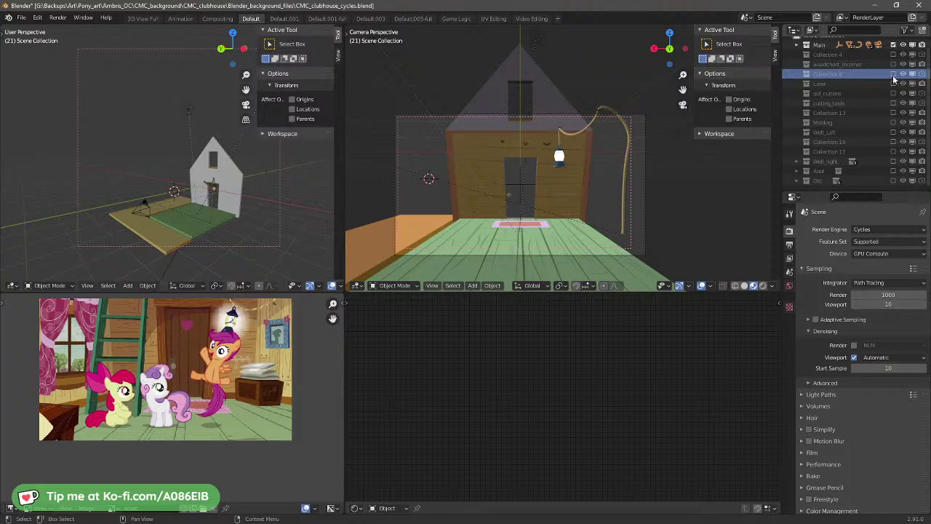
click(894, 74)
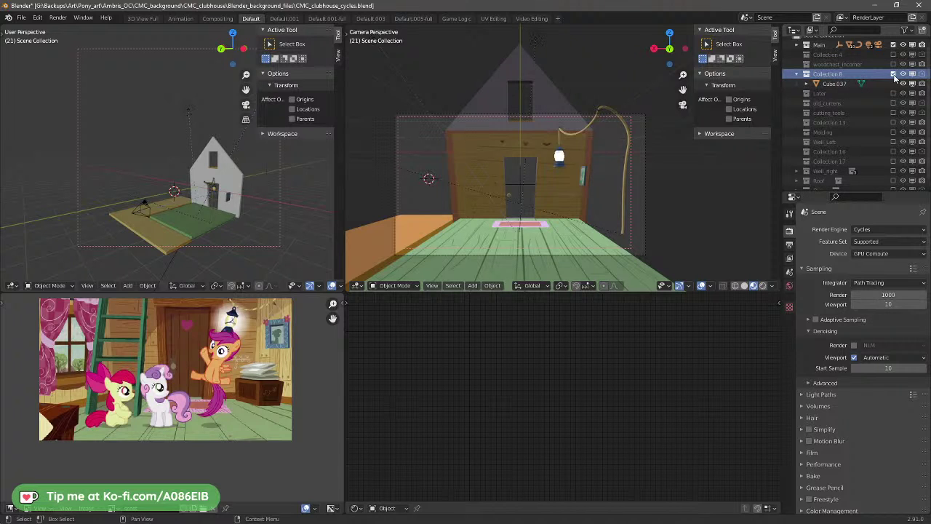
click(893, 74)
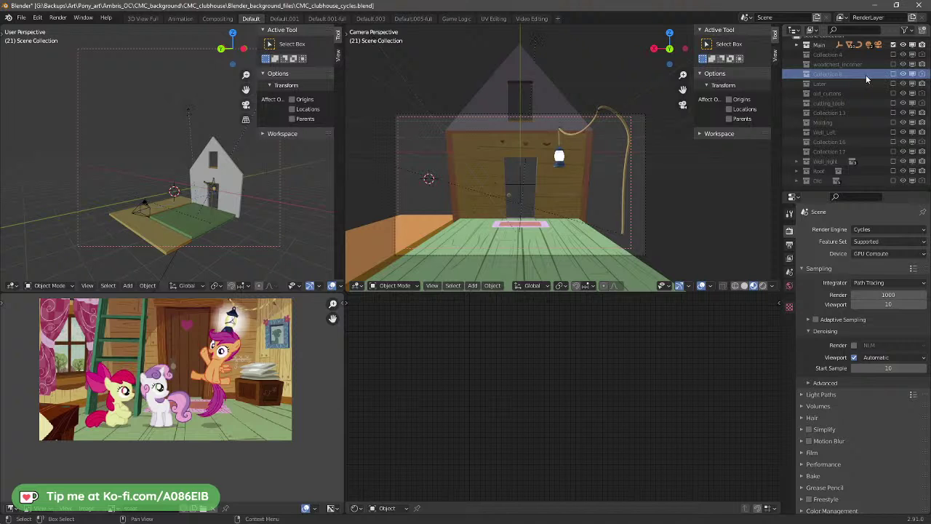
drag(830, 75, 830, 182)
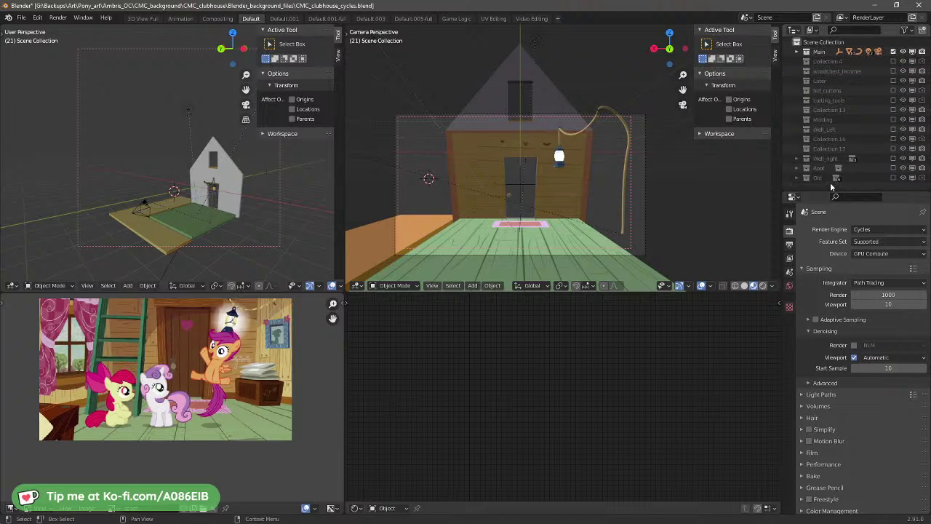
Step: Enable the wood chest collection briefly to check its contents, and exclude it from the view layer again
click(857, 74)
click(893, 72)
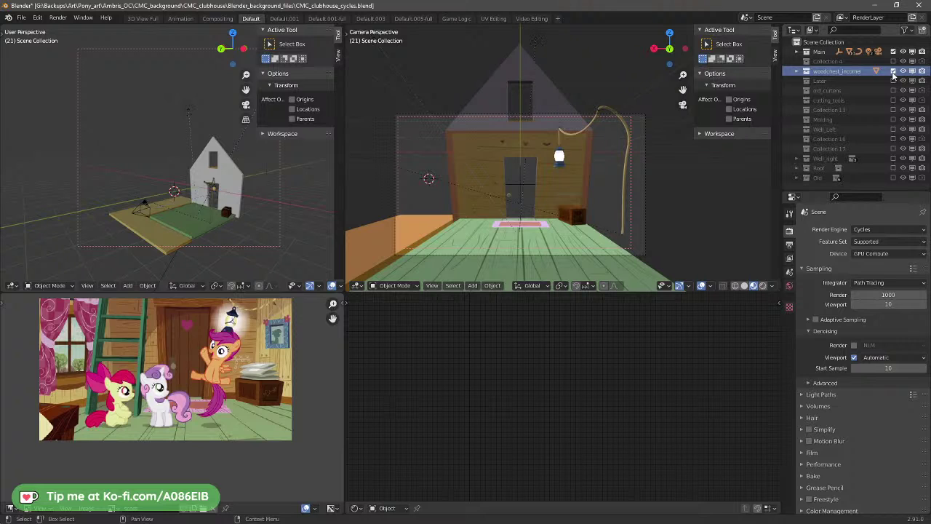
click(893, 72)
Step: Enable Collection 4, show the perspective viewport in Material Preview, and select back_wall to bring up its backwall material nodes
click(894, 61)
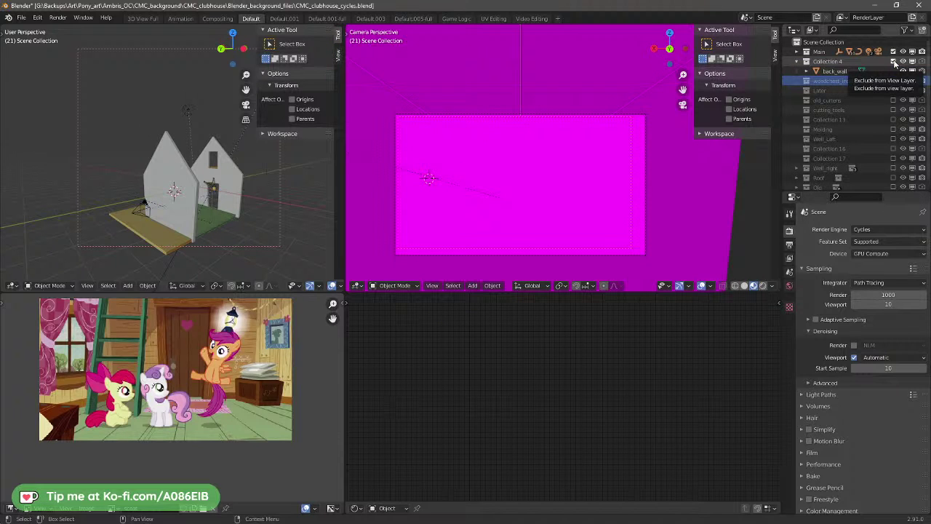
middle_drag(243, 207, 145, 213)
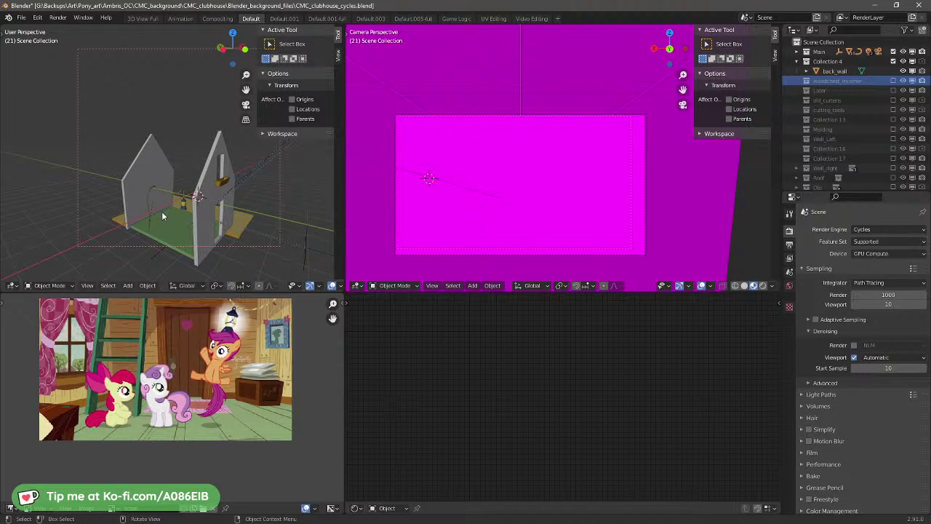
key(z)
click(182, 268)
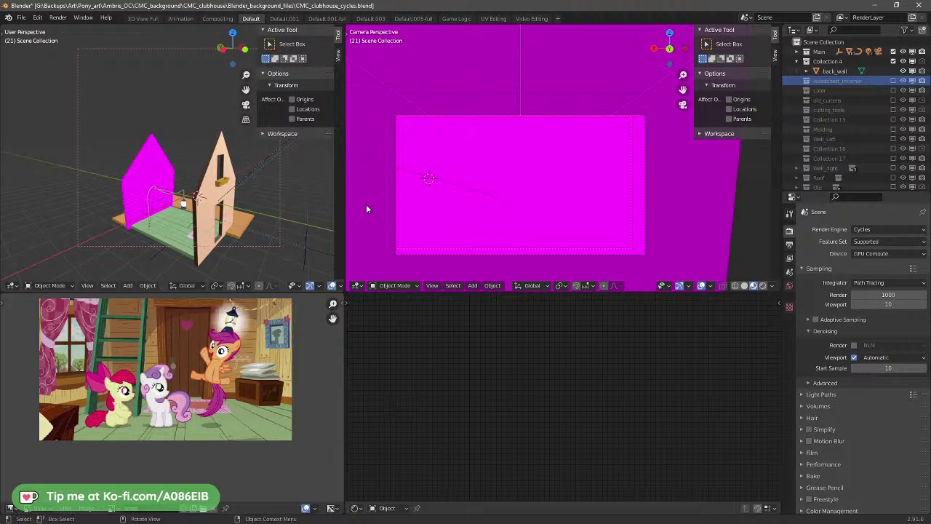
click(143, 190)
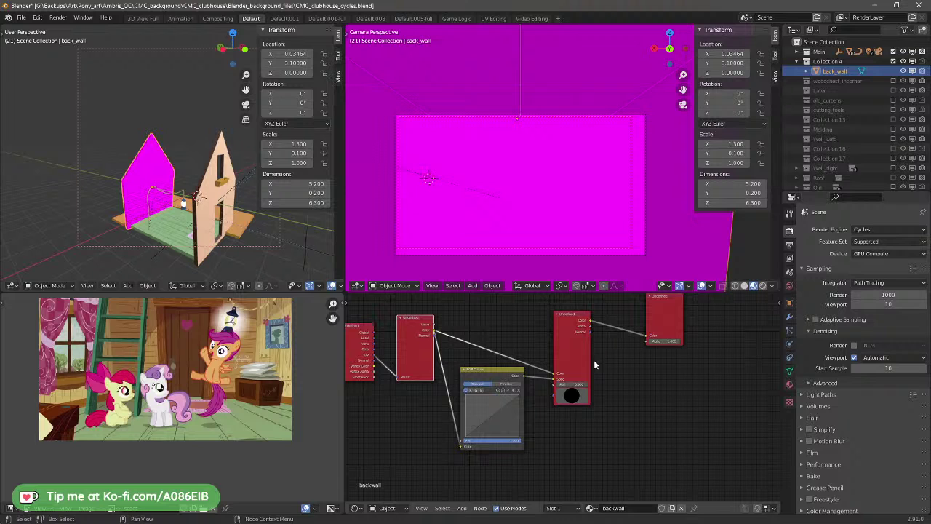
scroll(628, 386, down, 2)
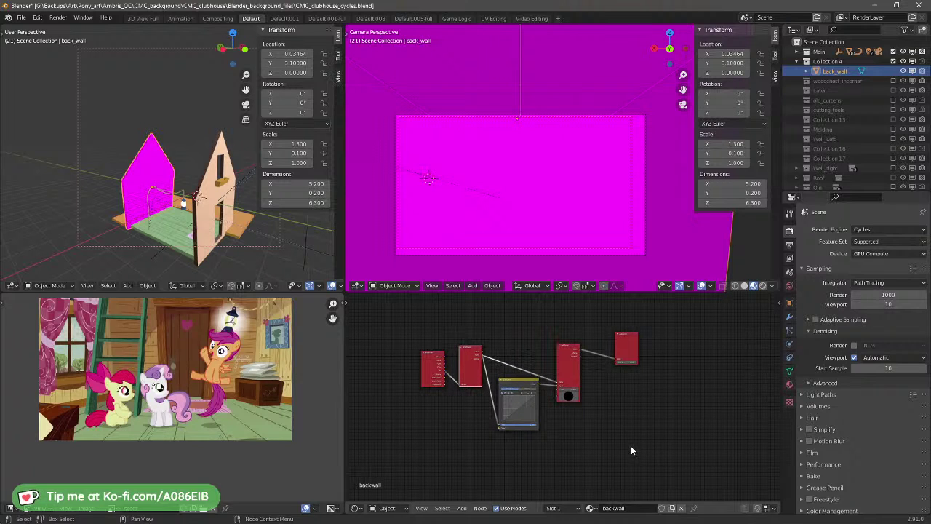
middle_drag(634, 444, 633, 423)
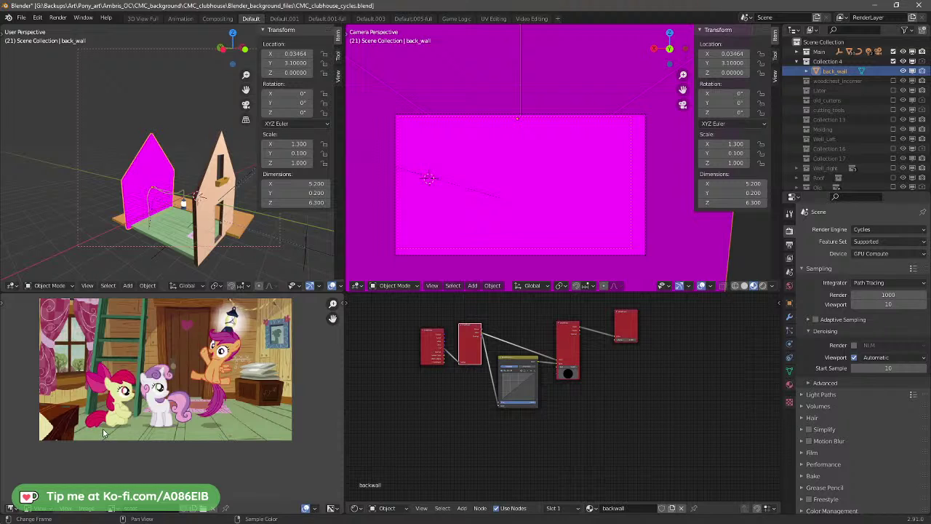
Step: Display the backwall image in the image editor and fit the whole texture in view
click(113, 509)
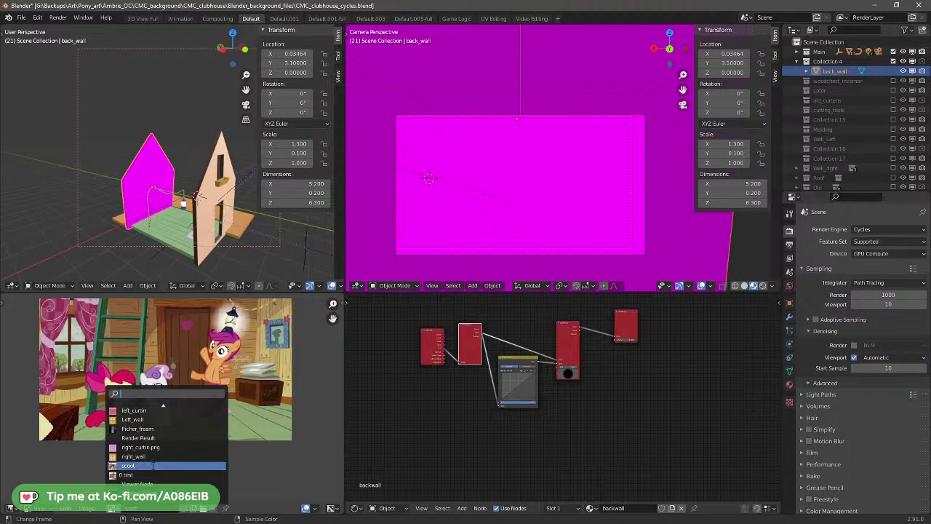
scroll(161, 432, up, 5)
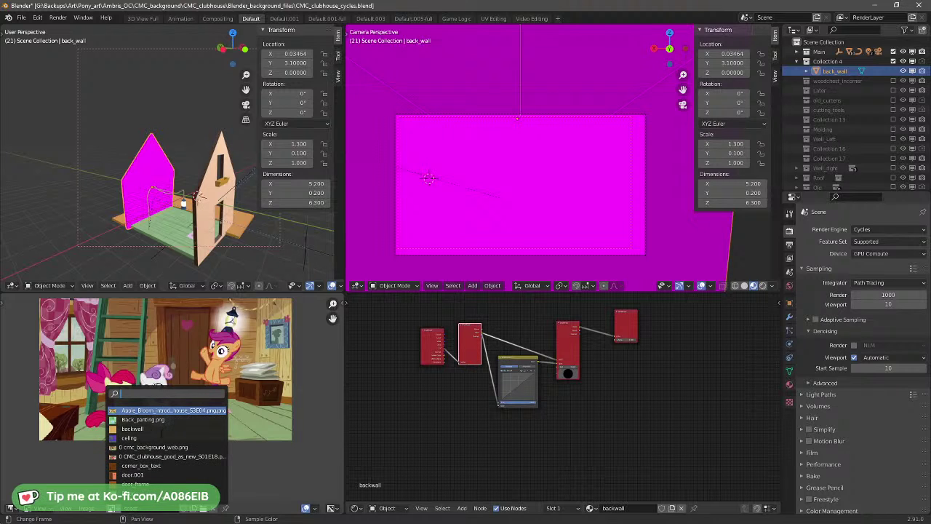
click(157, 427)
scroll(172, 427, down, 6)
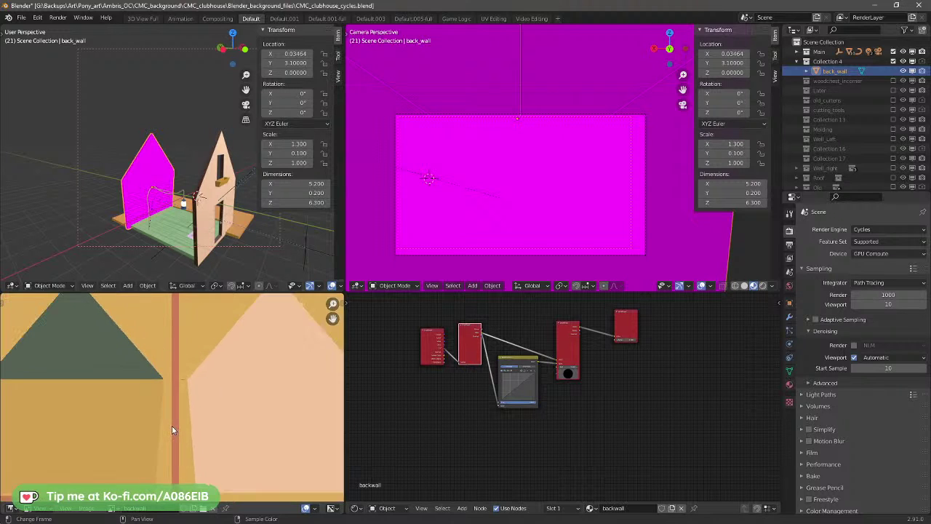
scroll(169, 430, up, 3)
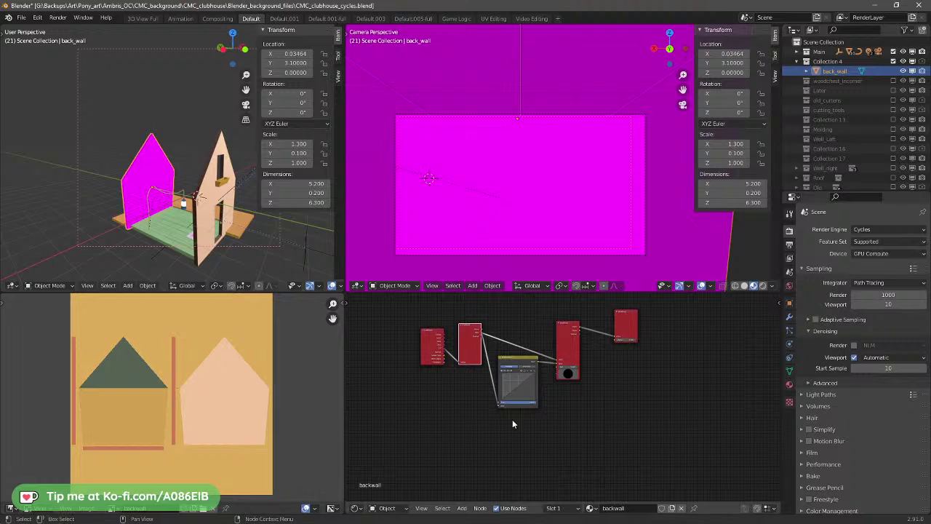
Step: Add a Material Output node to the backwall material, placing it below the old undefined nodes
key(shift+a)
mouse_move(583, 412)
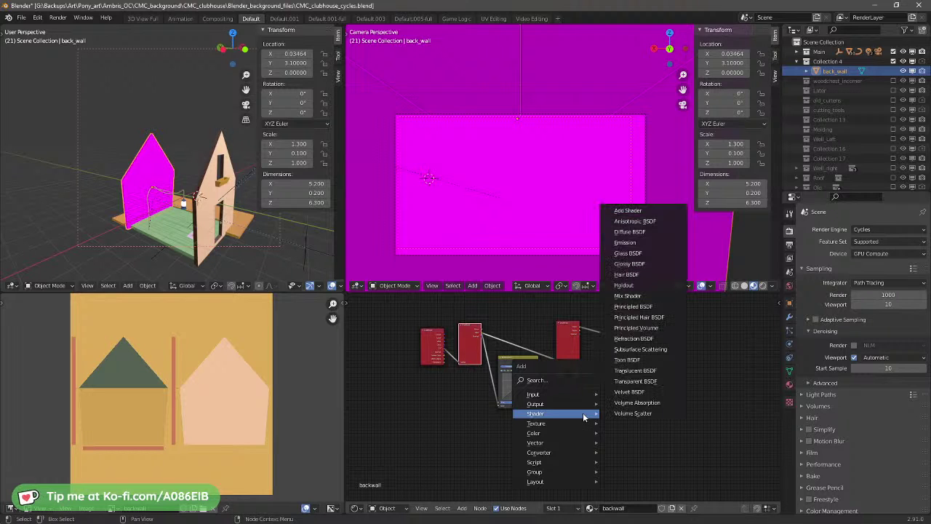
click(646, 231)
key(shift+a)
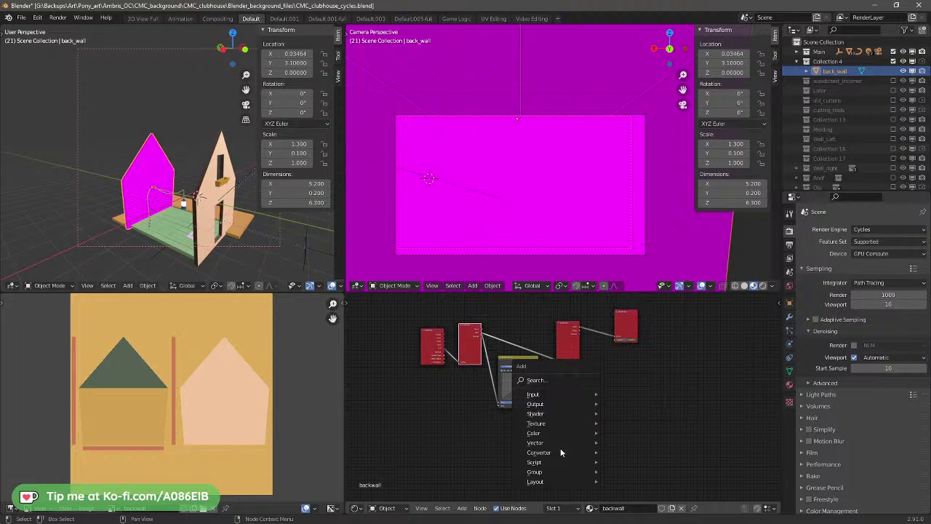
mouse_move(563, 403)
click(633, 425)
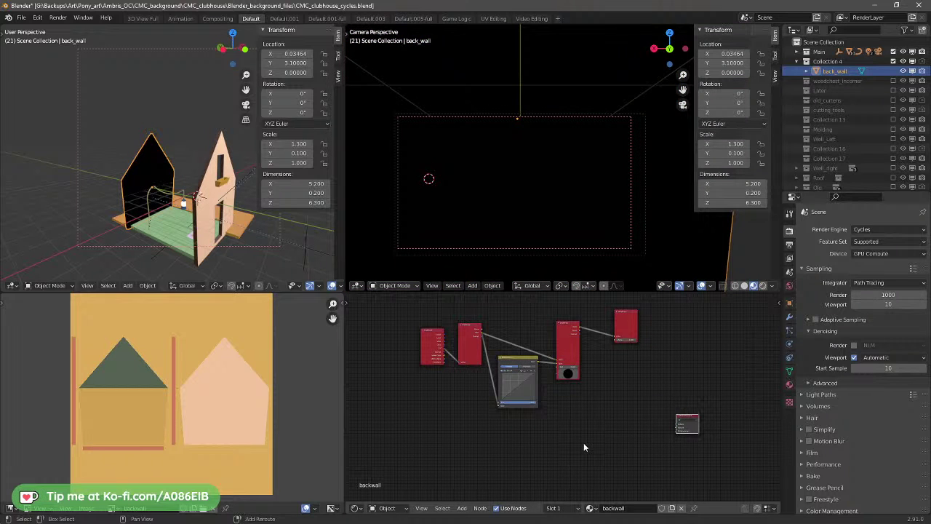
Step: Add a Diffuse BSDF beside the new Material Output in the backwall material and connect it to the Surface input
key(shift+a)
mouse_move(585, 446)
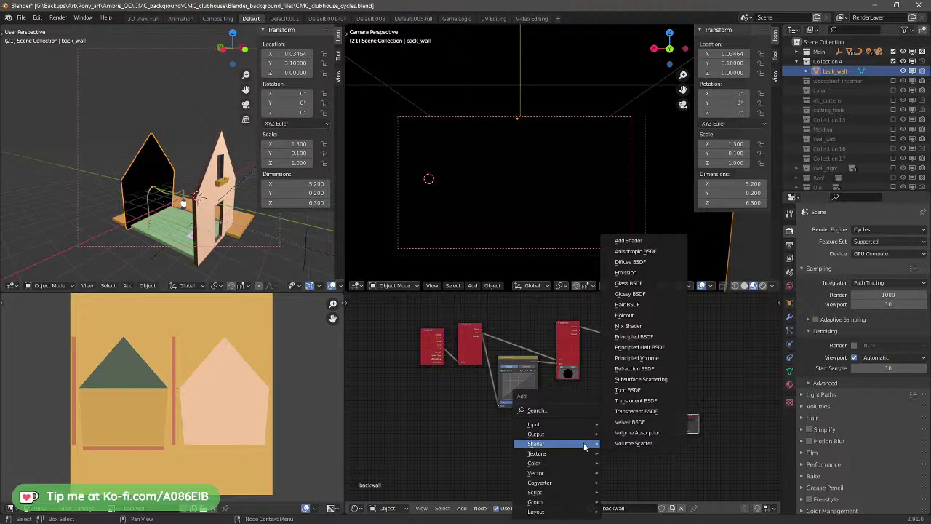
click(652, 263)
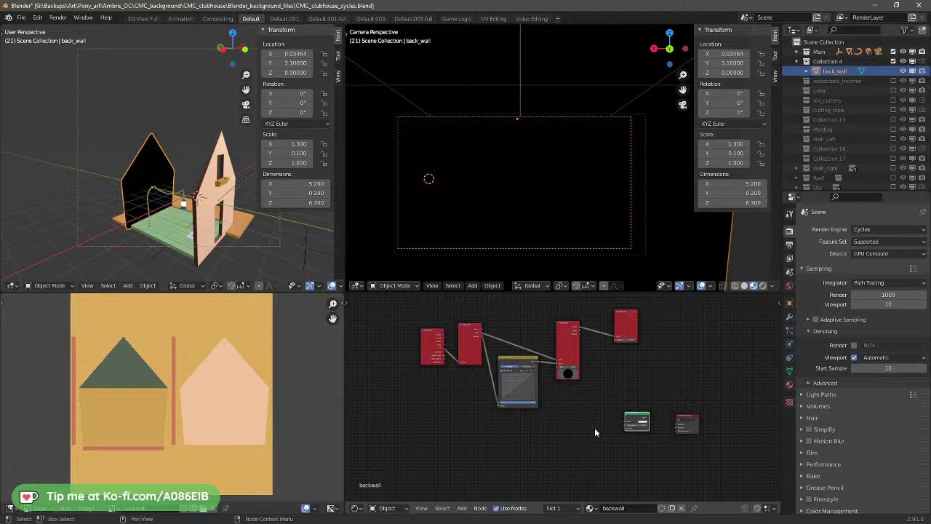
drag(651, 420, 679, 427)
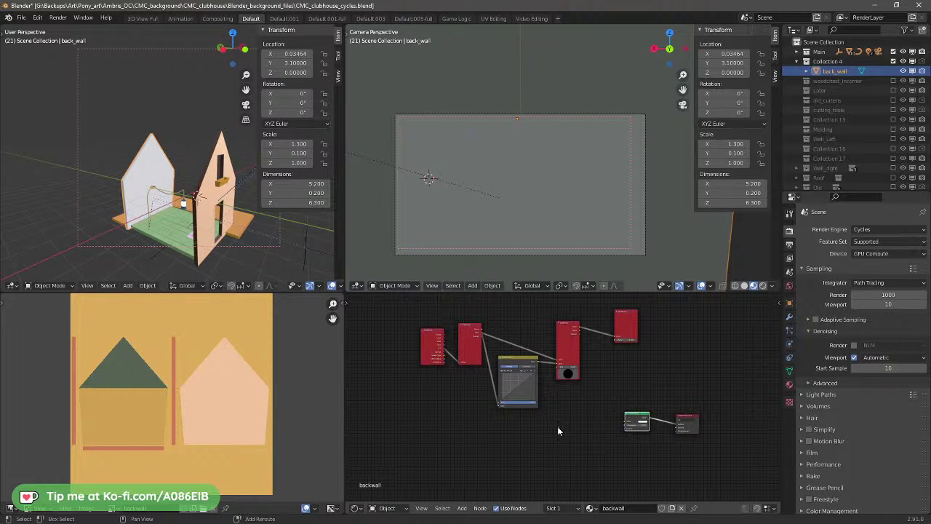
Step: Add an Image Texture node using the backwall image and connect its Color to the Diffuse BSDF's Color input
key(shift+a)
mouse_move(558, 431)
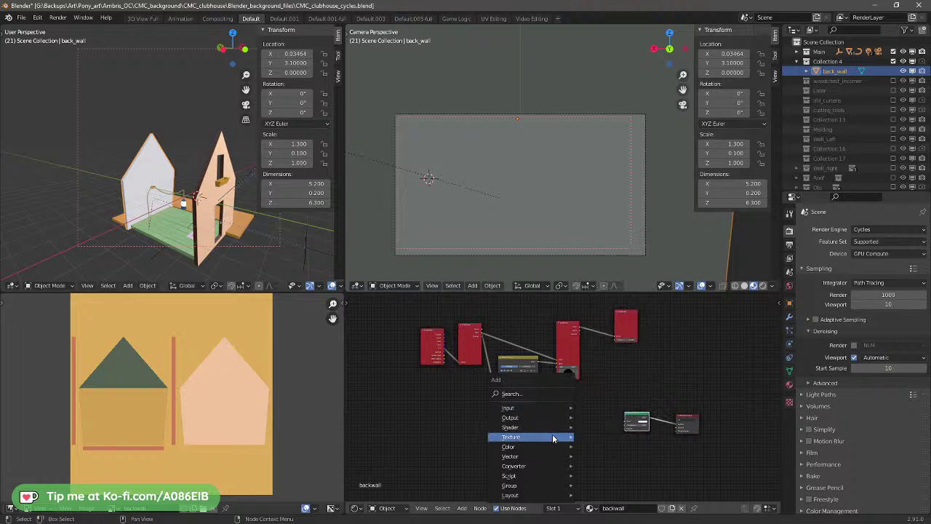
click(632, 354)
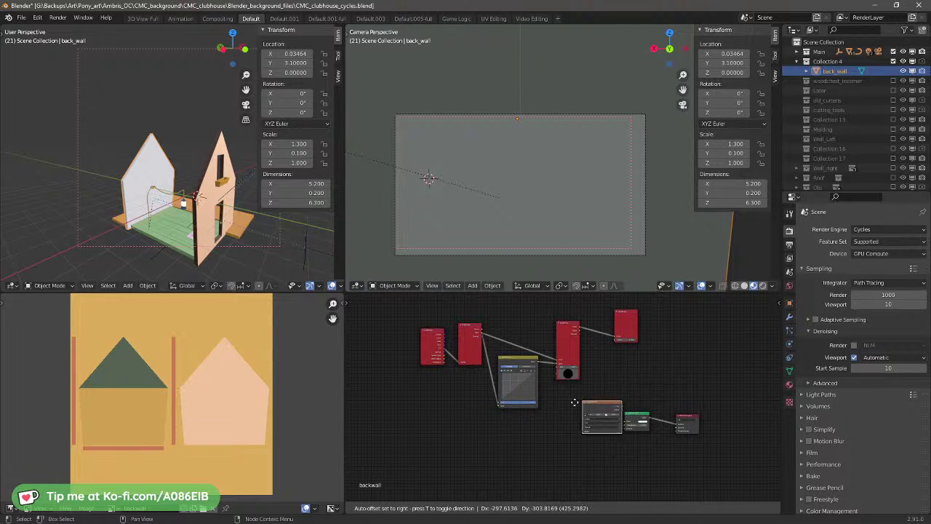
click(573, 421)
drag(592, 419, 623, 429)
scroll(628, 433, up, 3)
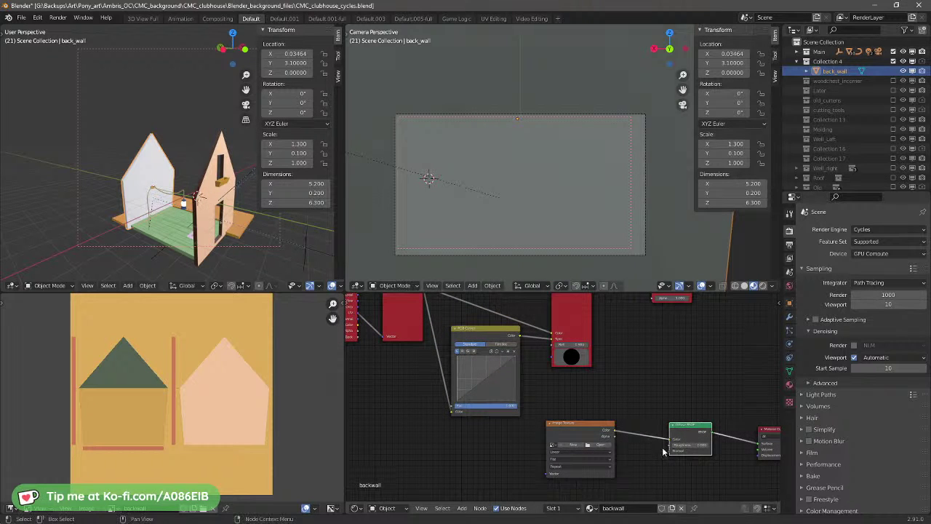
click(553, 446)
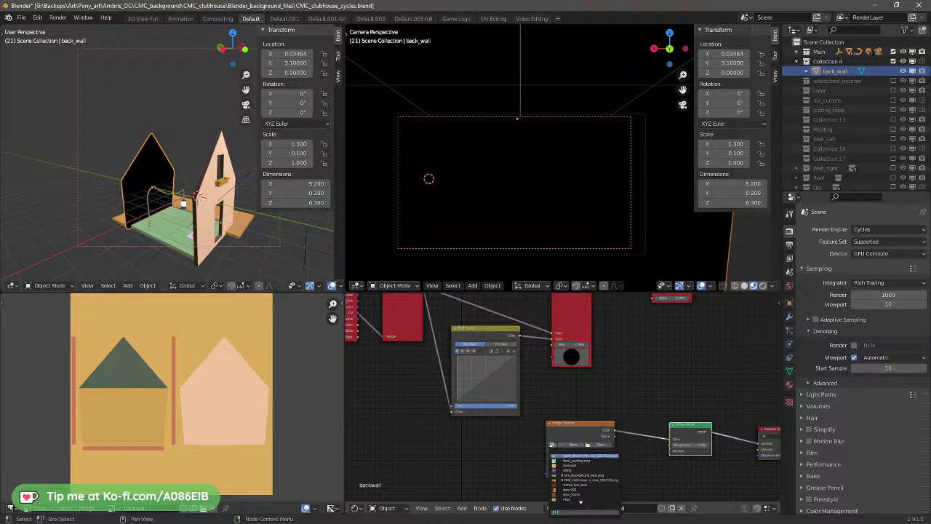
click(569, 467)
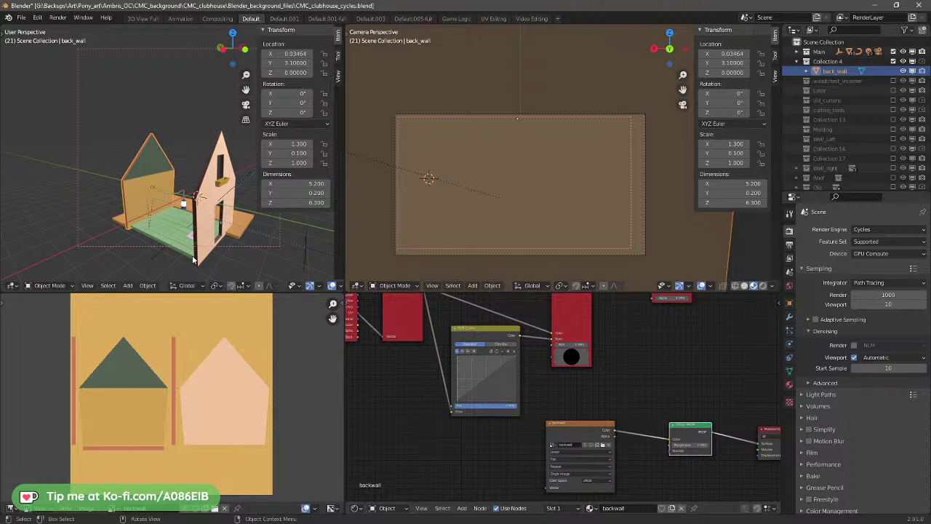
middle_drag(186, 246, 218, 215)
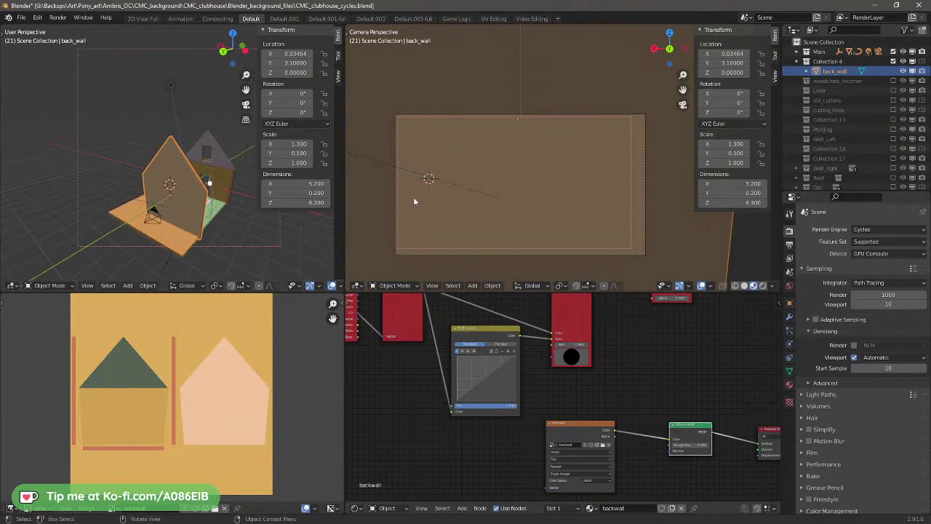
Step: Rename Collection 4 as Back_wall, collapse it, and exclude it from the view layer
click(840, 61)
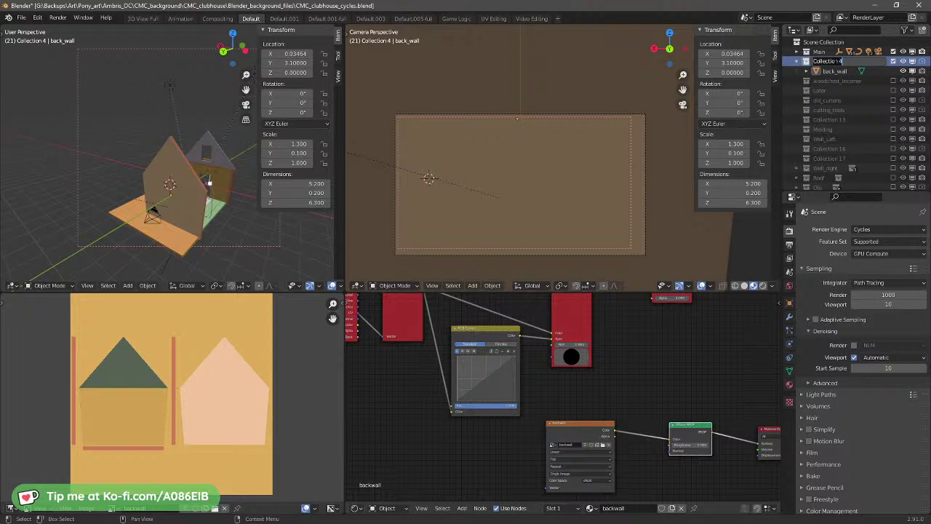
text(Back_wall)
key(Return)
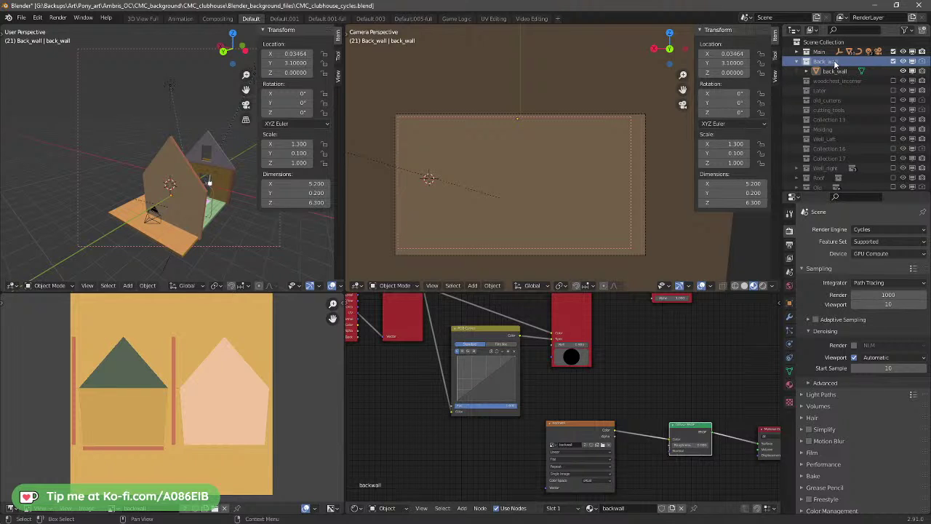
click(798, 61)
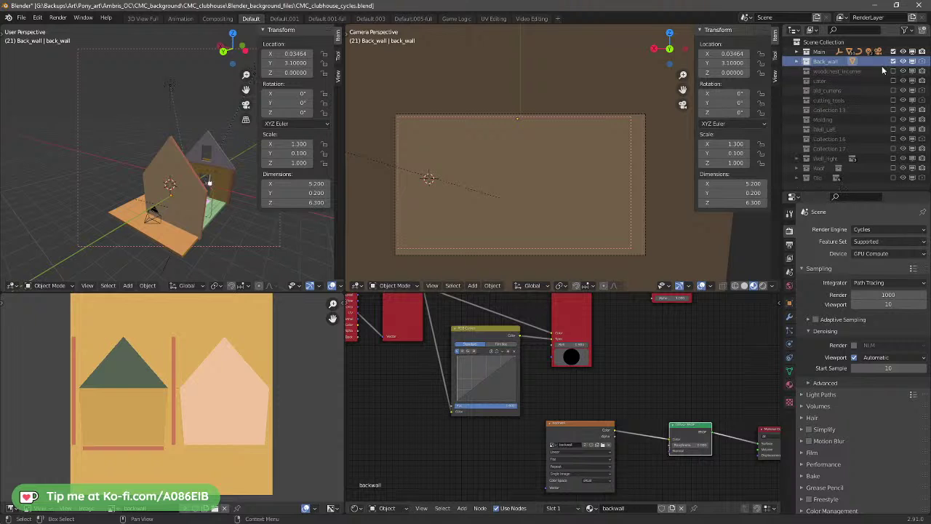
click(893, 62)
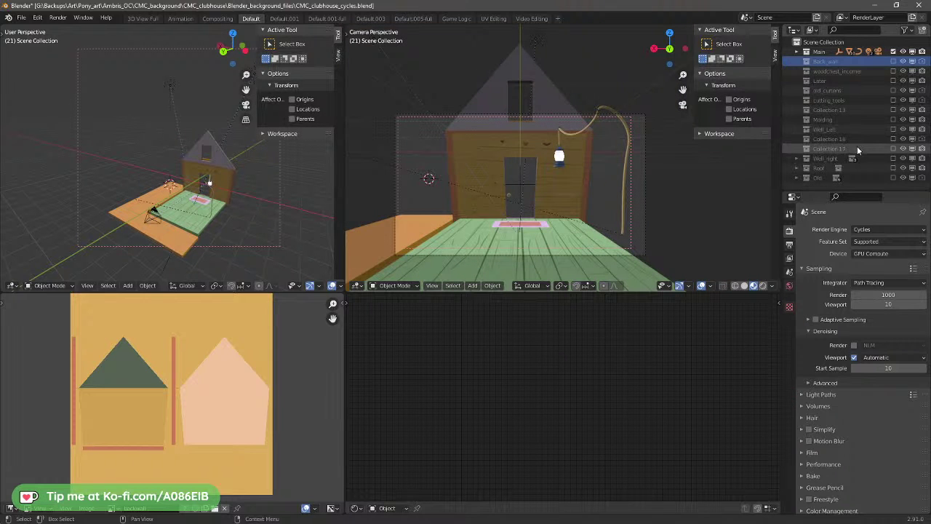
Step: Enable Collection 17 to examine its door from both sides of the front wall, and exclude it again
click(886, 150)
click(893, 148)
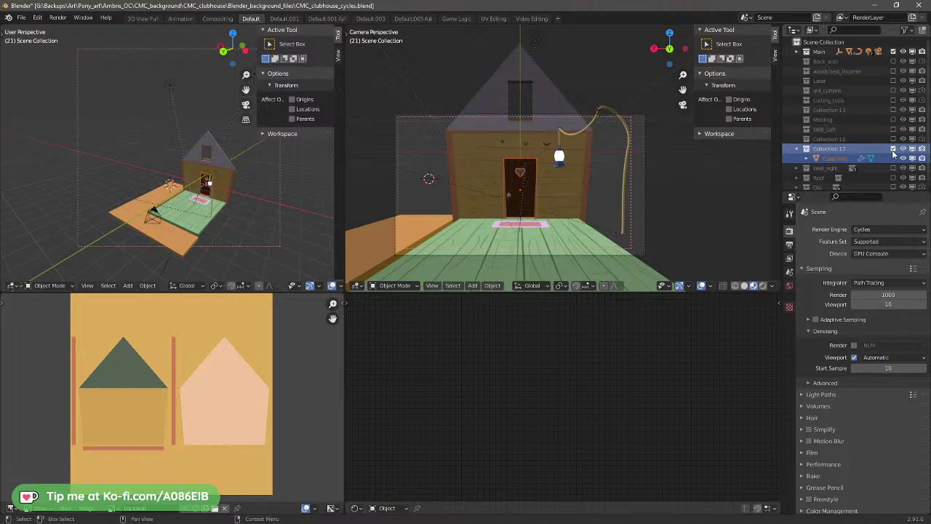
click(893, 148)
click(894, 148)
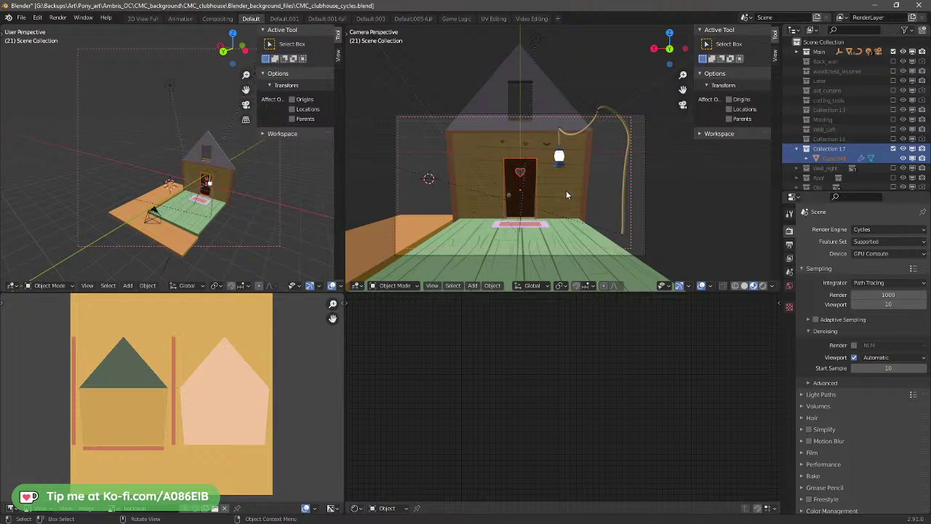
middle_drag(224, 199, 62, 169)
scroll(129, 209, up, 5)
scroll(137, 221, down, 3)
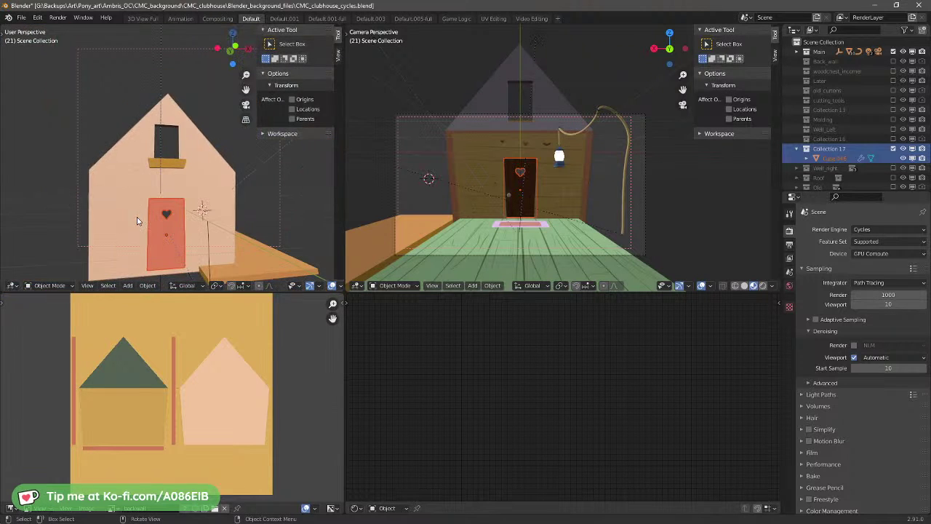
middle_drag(137, 221, 202, 189)
scroll(153, 195, up, 4)
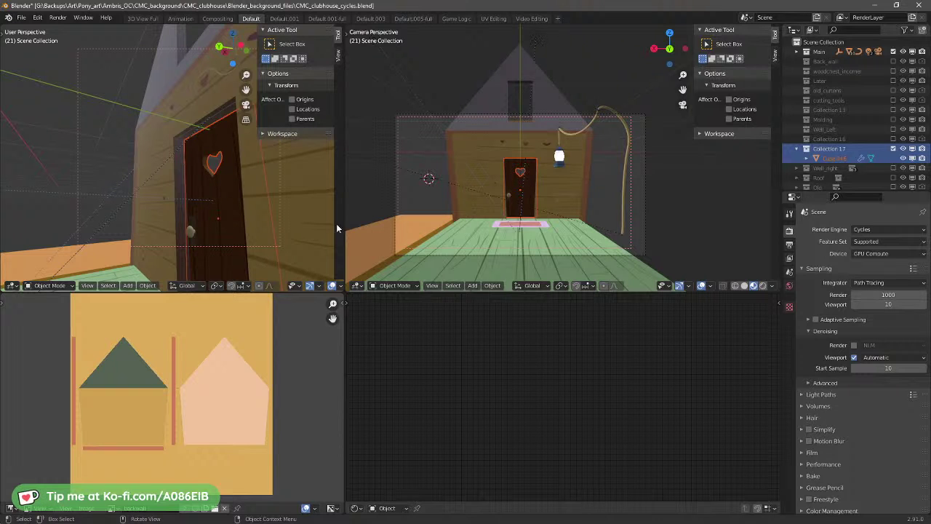
middle_drag(221, 218, 248, 195)
click(893, 149)
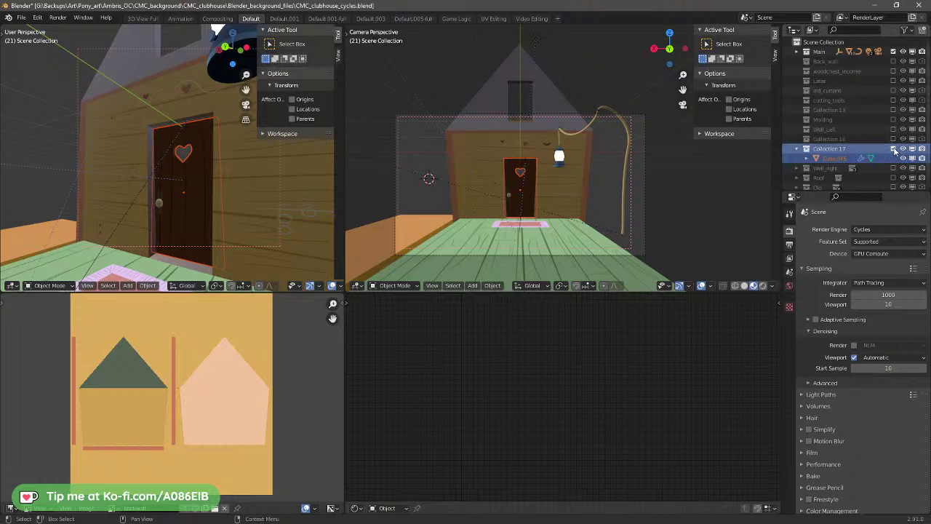
Step: Check the contents of Collection 16 by toggling it on and off, and move it into the Old collection
click(894, 140)
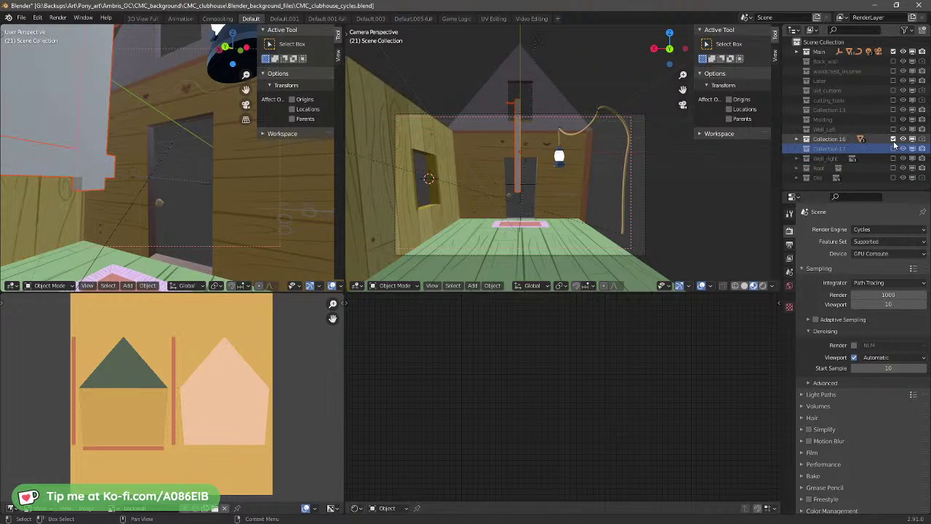
click(894, 140)
click(894, 140)
click(895, 139)
drag(838, 140, 844, 176)
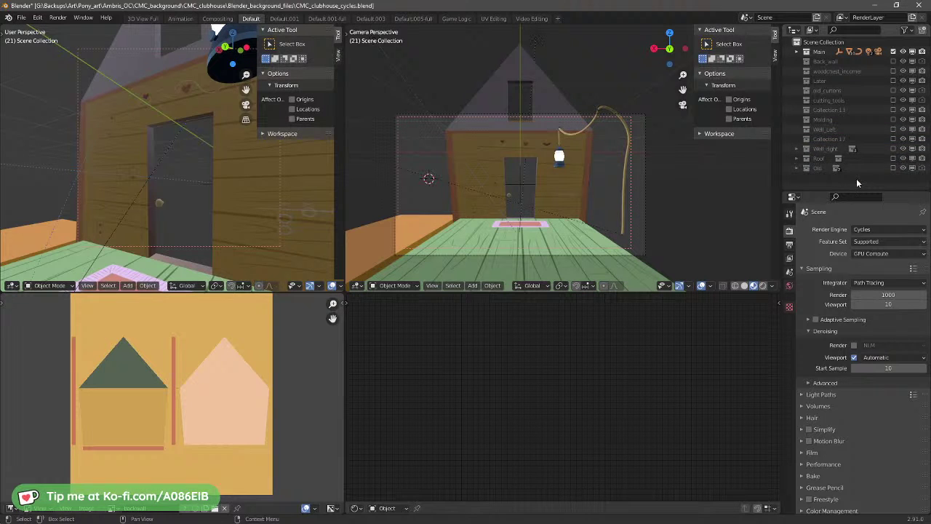
Step: Toggle the Wall_Left collection on and off to check what it contains, leaving it excluded
click(893, 131)
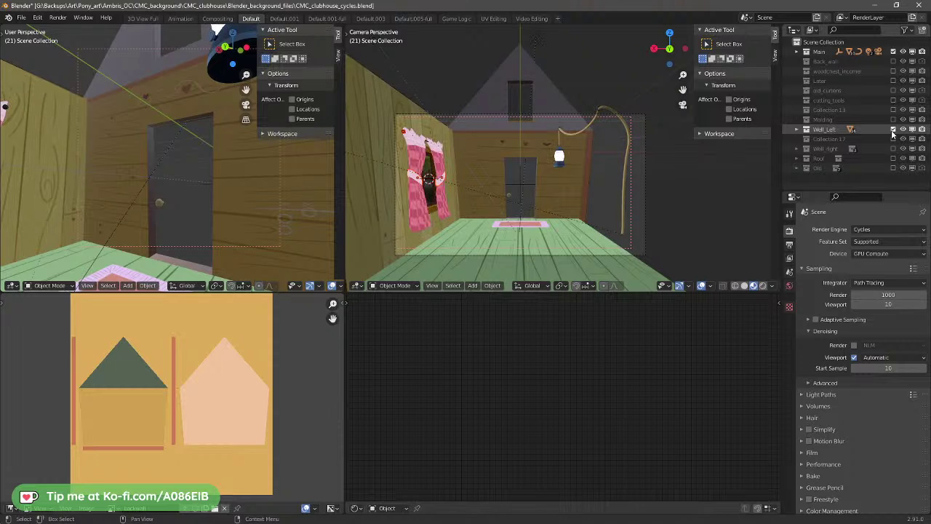
click(893, 131)
click(893, 131)
click(893, 131)
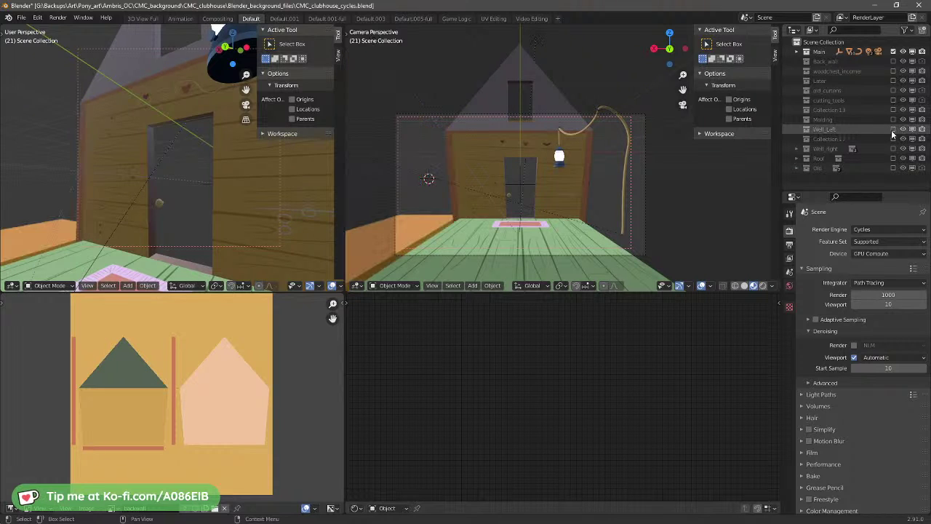
click(893, 131)
click(893, 131)
click(893, 131)
Step: Expand the Old collection and briefly enable Collection 16 and Collection 8 to check their contents
click(801, 171)
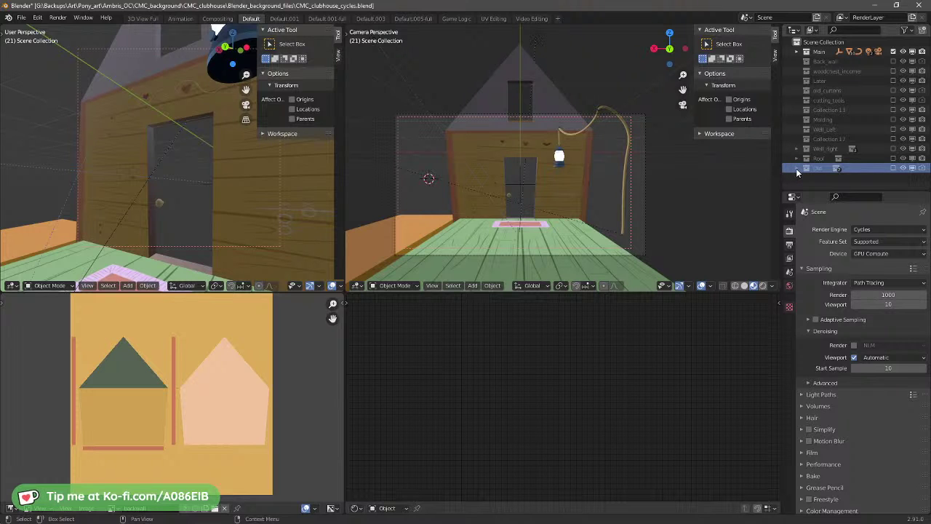
click(796, 169)
scroll(796, 168, down, 2)
click(894, 180)
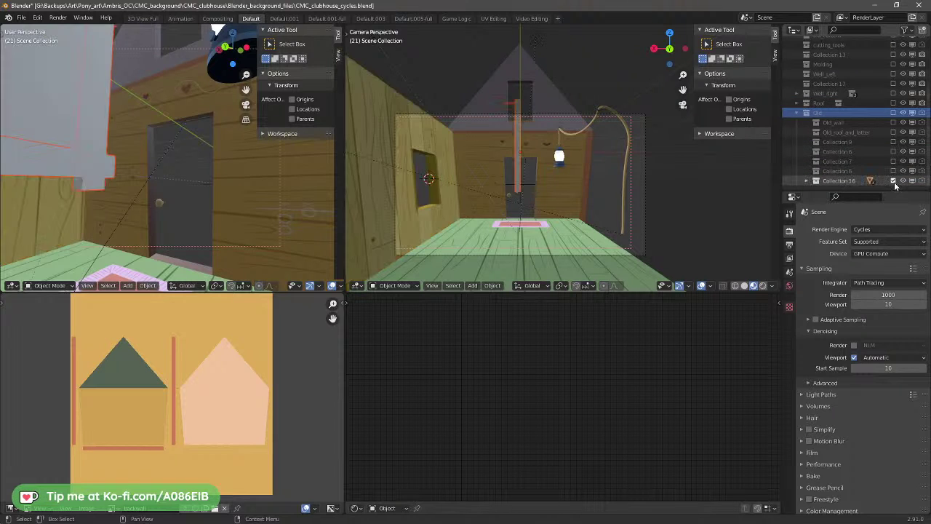
click(894, 181)
click(894, 171)
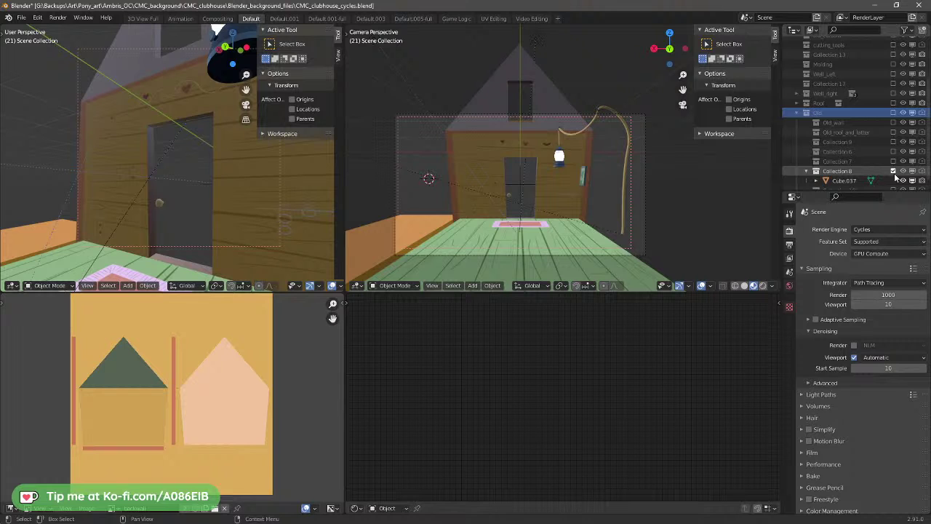
click(894, 171)
Step: Enable Collection 7 inside Old and select its door object Cube.002 to examine its material nodes and placement
click(894, 161)
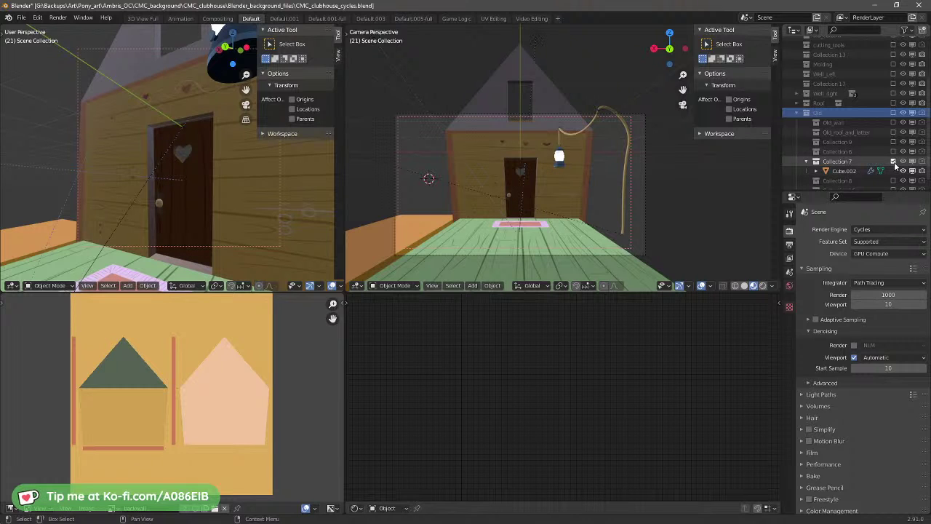
click(895, 162)
click(894, 161)
click(836, 171)
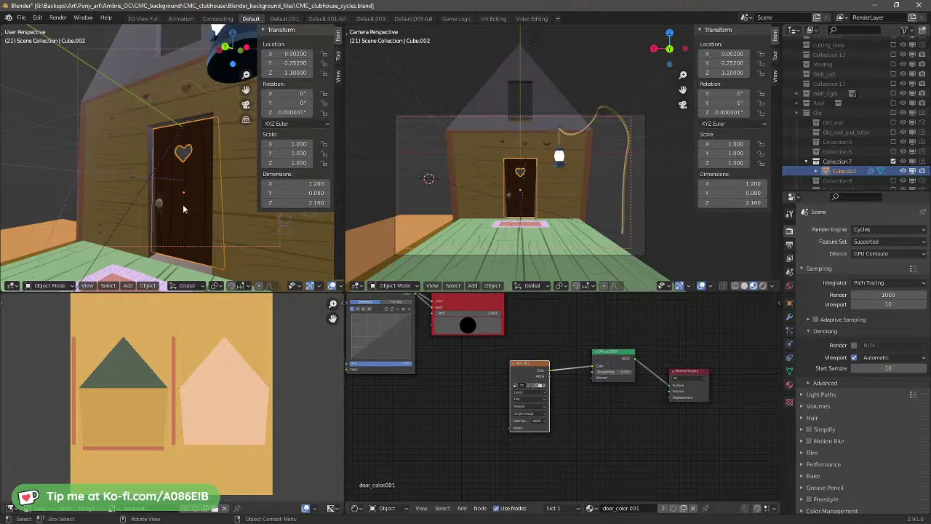
mouse_move(204, 191)
middle_down()
mouse_move(83, 202)
mouse_move(215, 192)
middle_up()
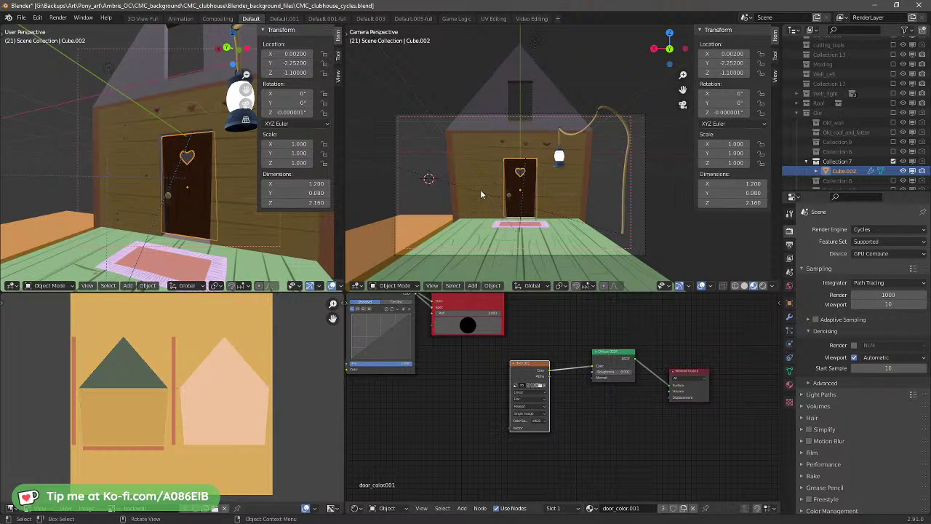
Step: Inspect the door's mesh in Edit Mode without changing it, exclude Collection 7, and collapse the Old collection
key(Tab)
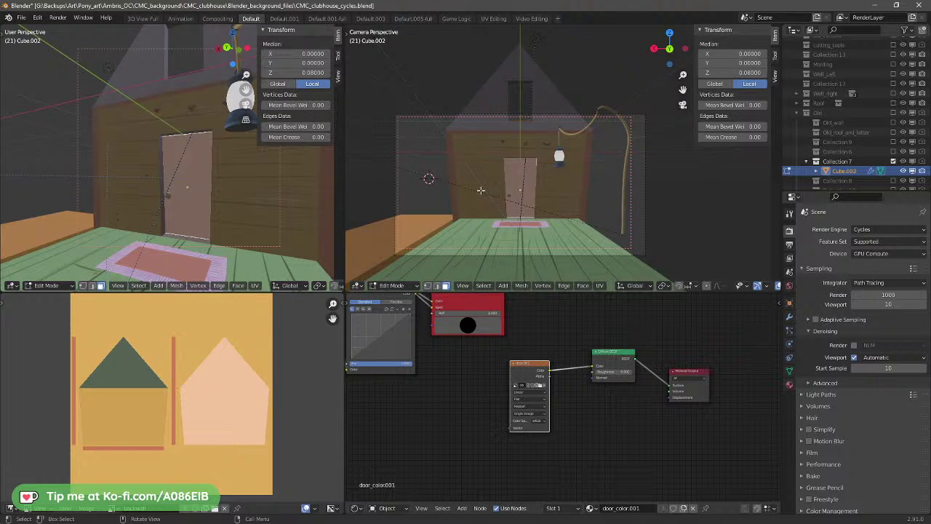
key(Tab)
key(Tab)
middle_drag(266, 201, 159, 192)
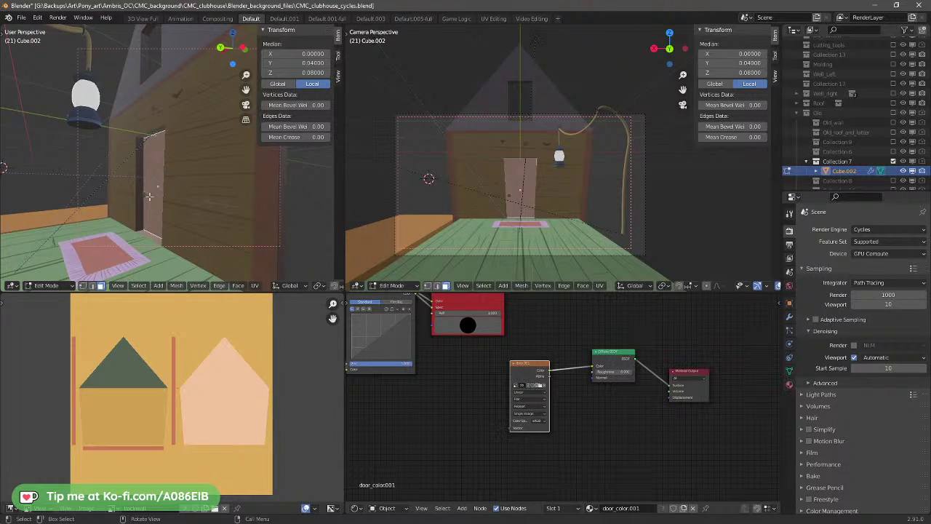
key(g)
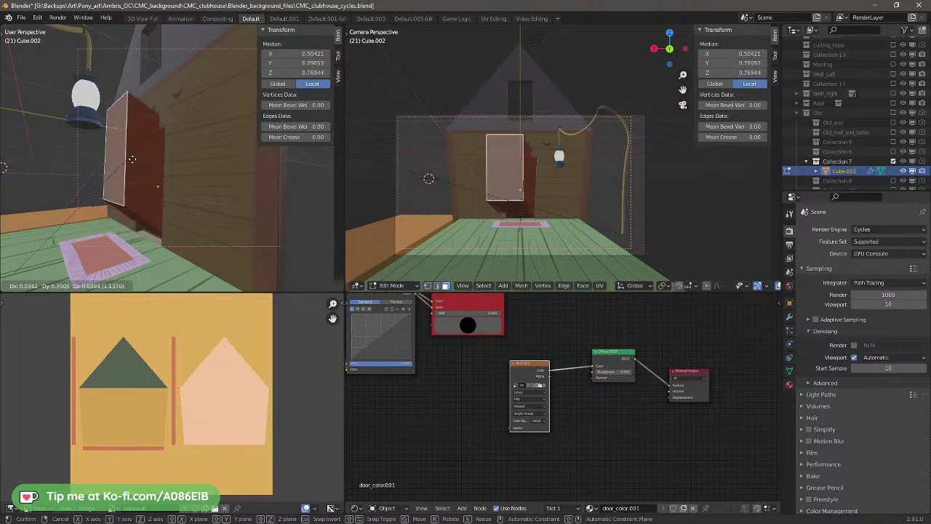
right_click(142, 234)
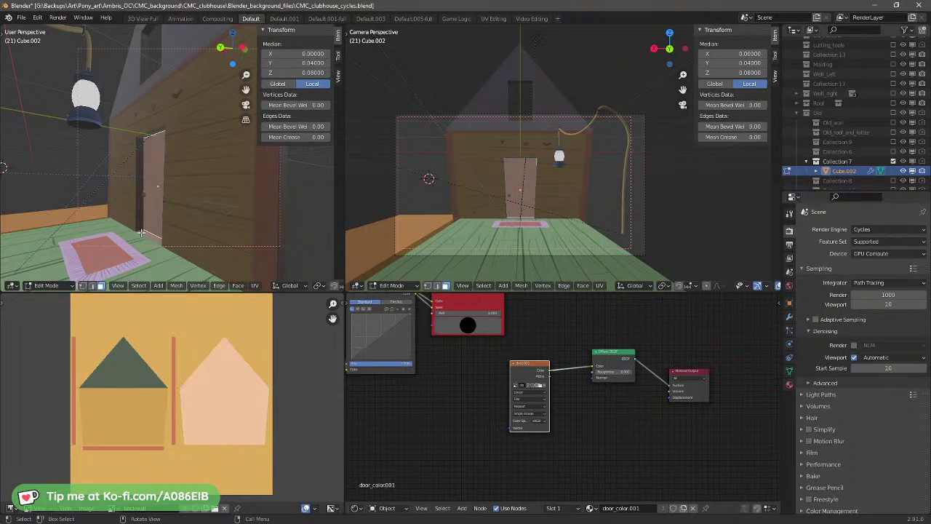
key(Tab)
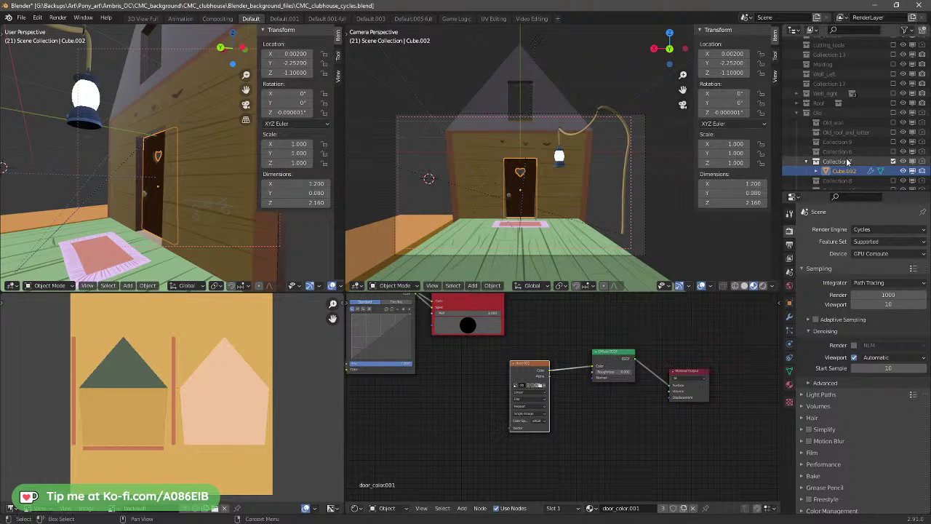
click(894, 160)
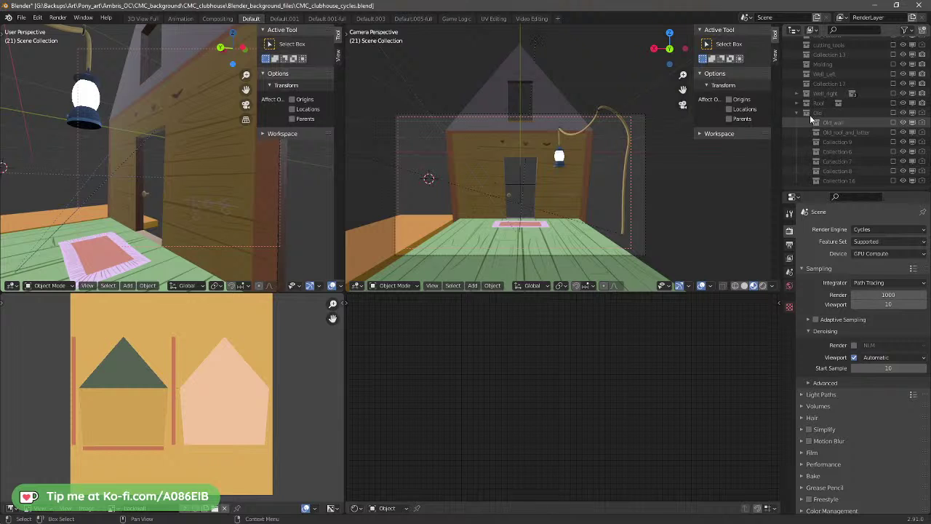
click(798, 112)
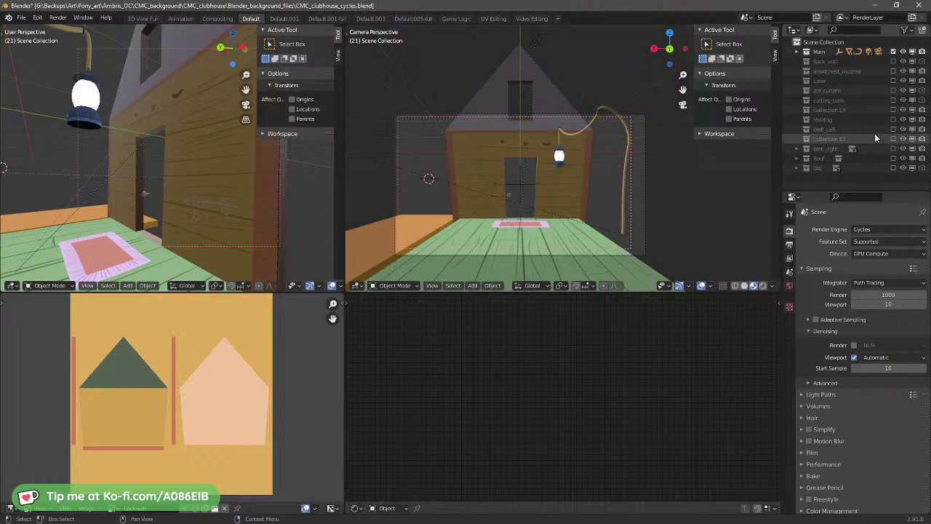
Step: Toggle Collection 13 on and off to check which objects it contains, leaving it excluded
click(893, 110)
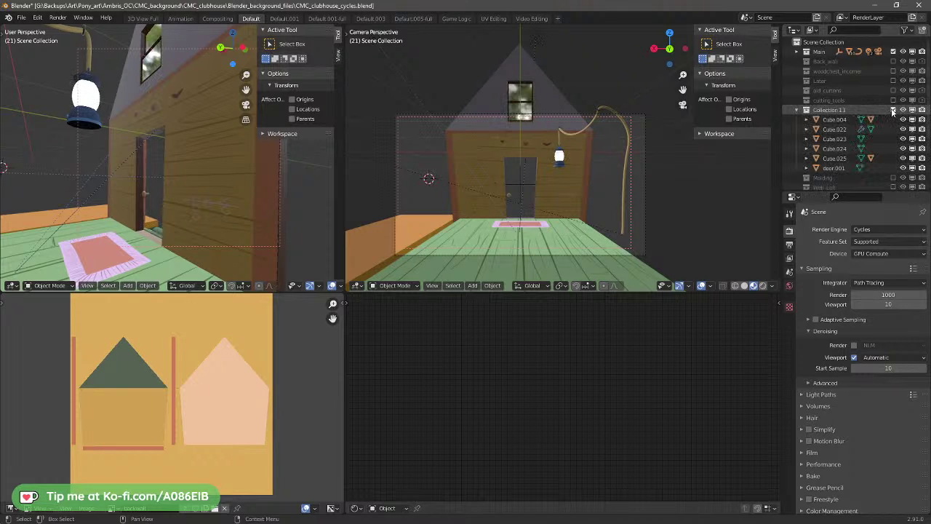
click(893, 110)
click(893, 110)
click(893, 110)
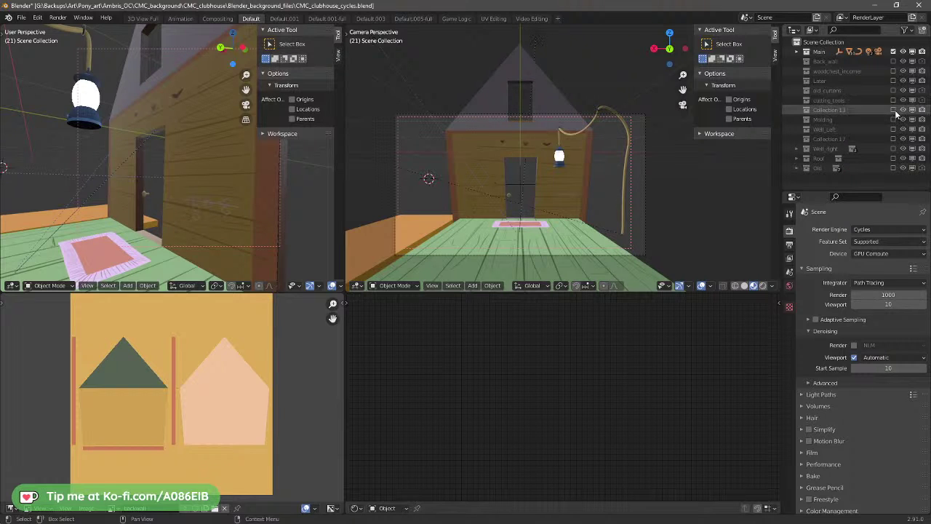
Step: Move the cutting_tools and old curtains collections into the Old collection
drag(839, 99, 850, 166)
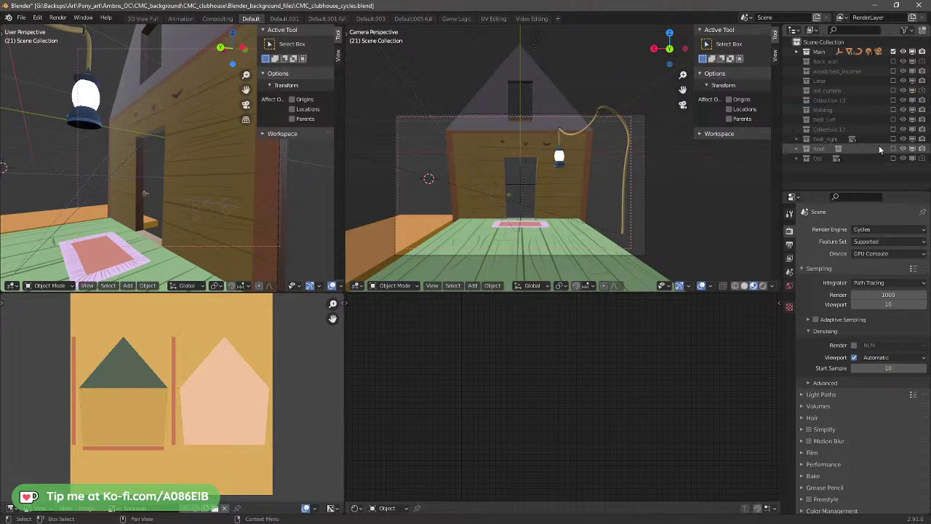
click(849, 94)
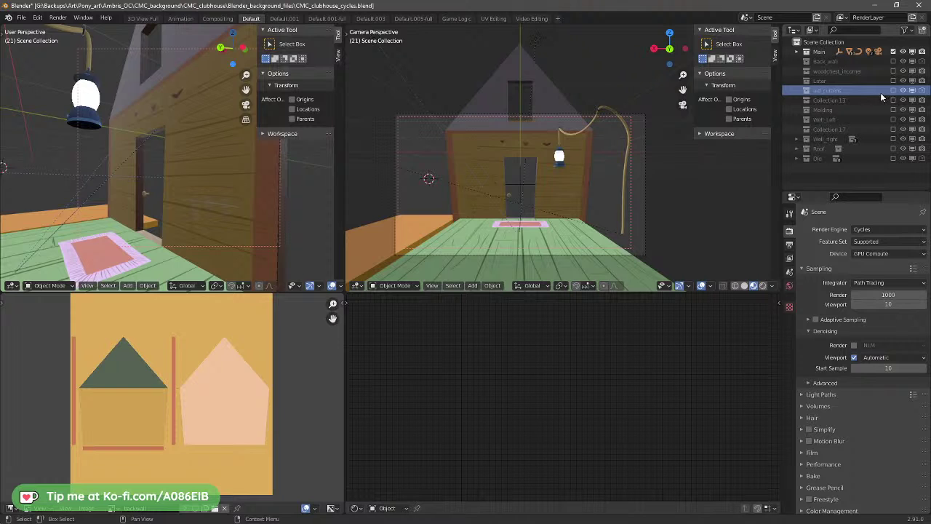
drag(838, 91, 845, 158)
click(869, 89)
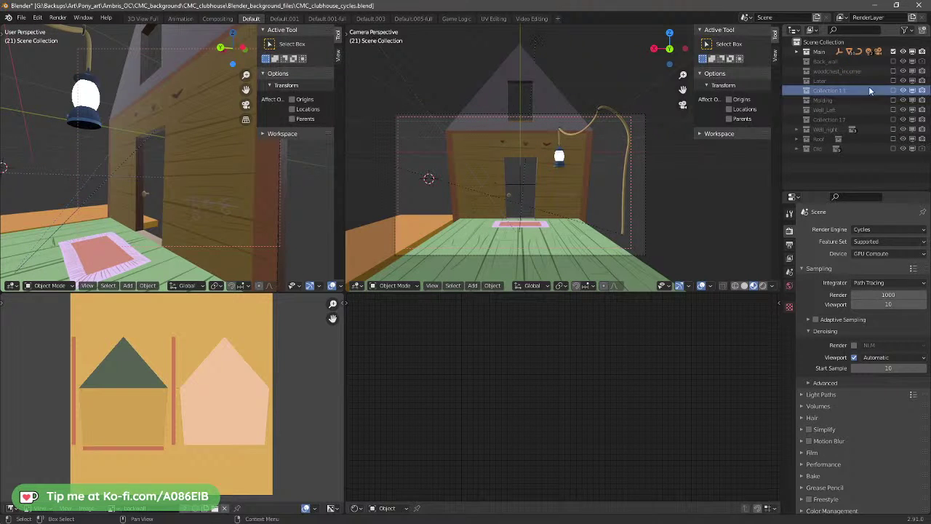
Step: Briefly enable Collection 13, Later and woodchest_incorner one after another to check their contents, leaving them excluded
click(893, 91)
click(893, 91)
click(893, 81)
click(893, 80)
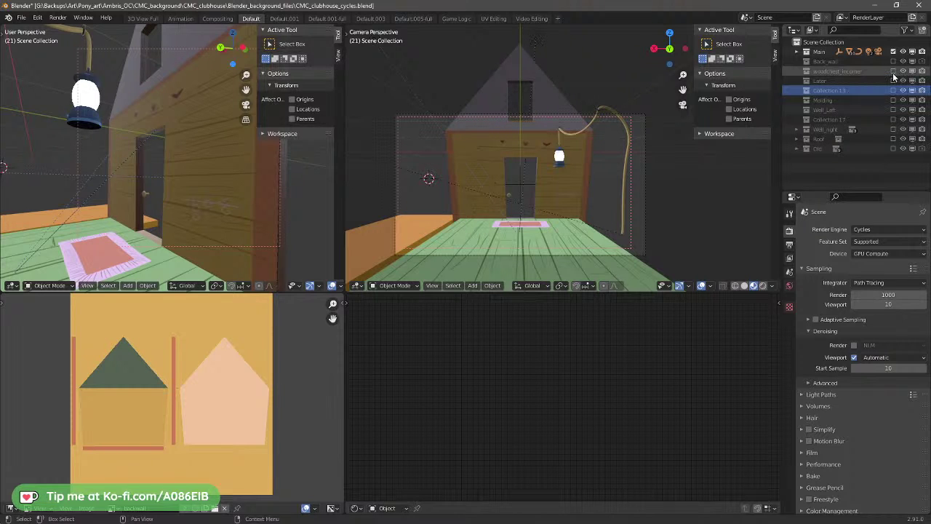
click(894, 71)
click(893, 71)
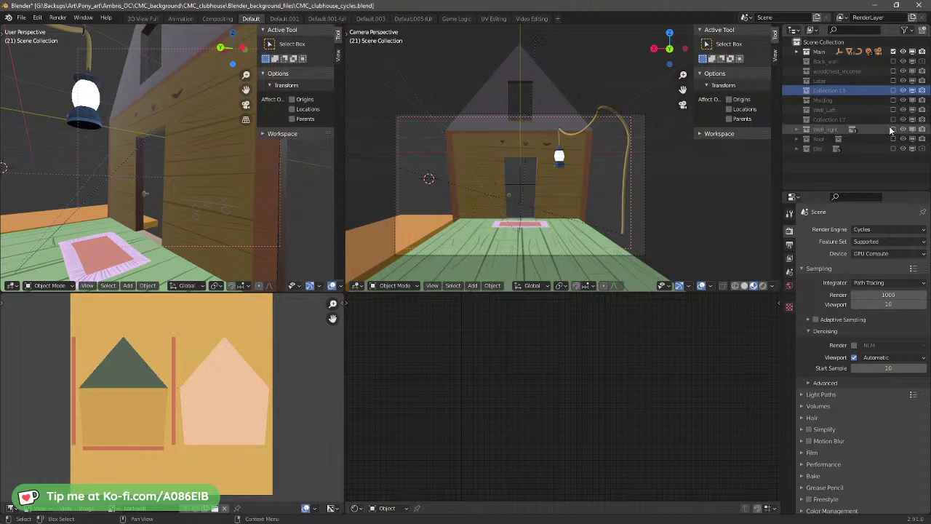
Step: Enable Collection 17 and test-move the front face of its door object Cube.046 in Edit Mode, cancelling the move
click(894, 120)
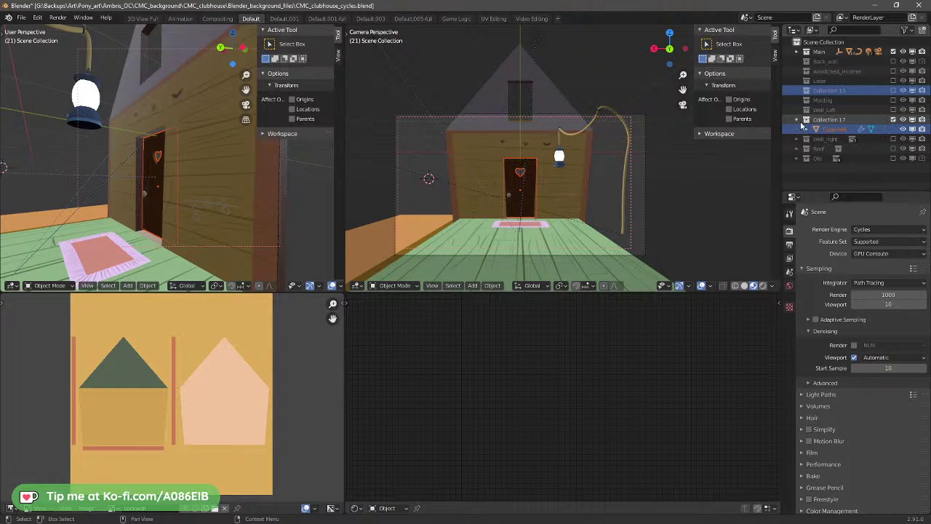
click(829, 129)
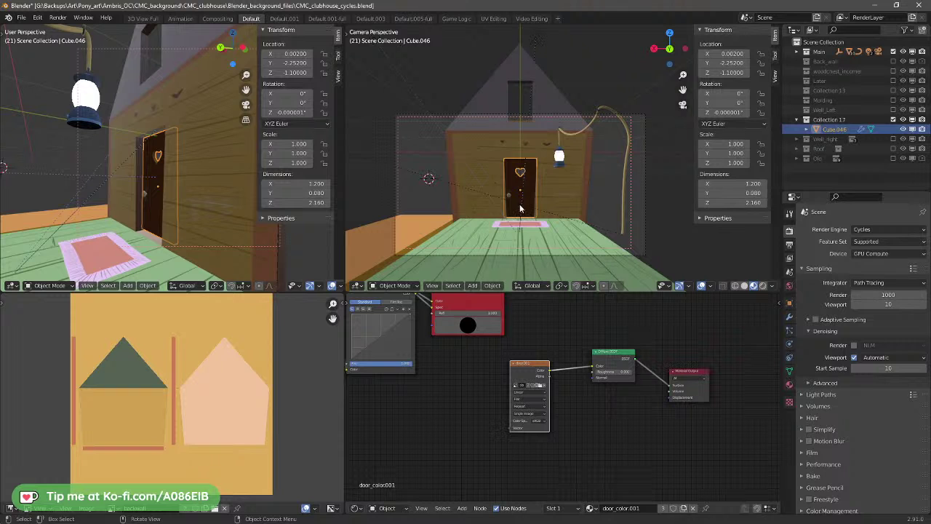
key(Tab)
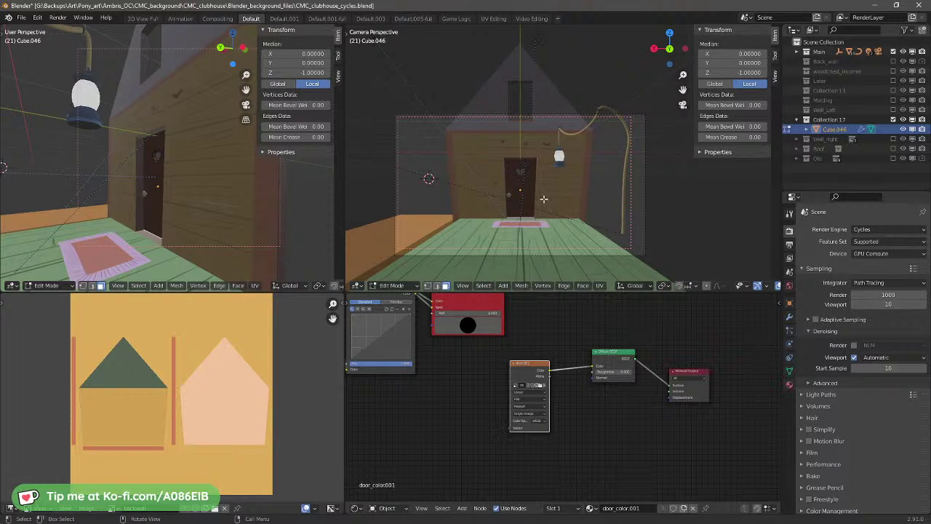
key(a)
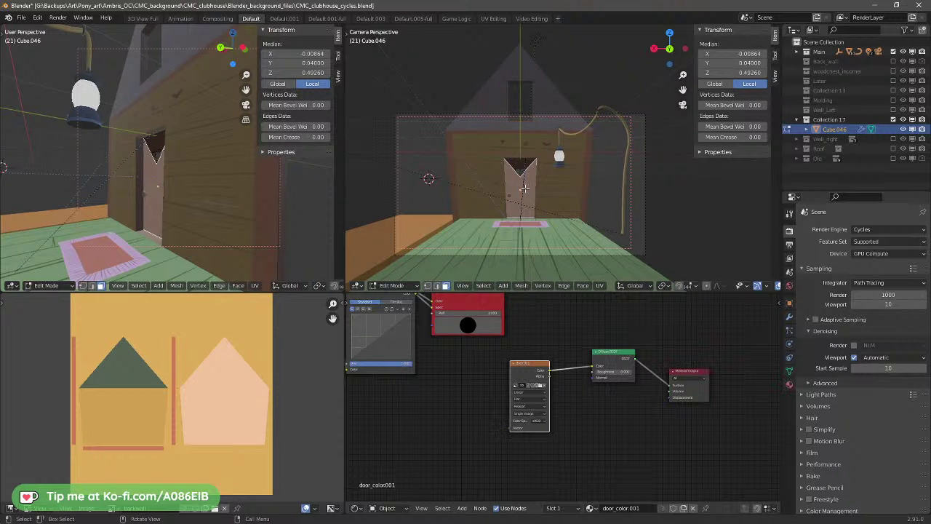
key(g)
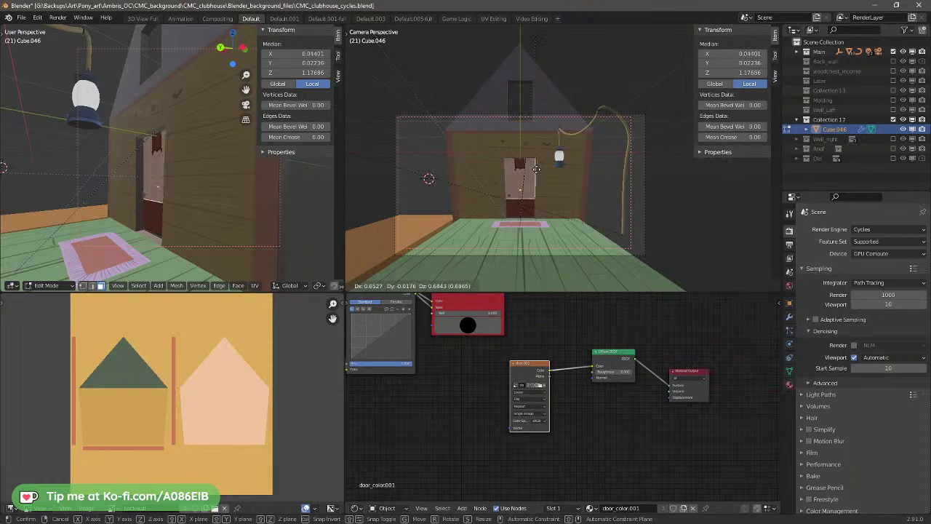
key(Escape)
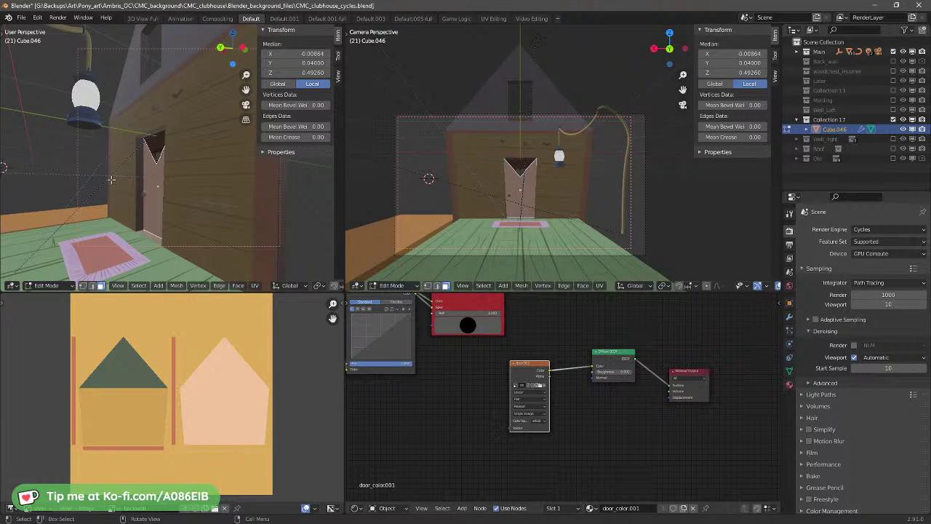
Step: Inspect the faces around the door's heart-shaped cutout with cancelled test moves, and return to Object Mode
middle_drag(112, 181, 258, 221)
scroll(180, 195, up, 8)
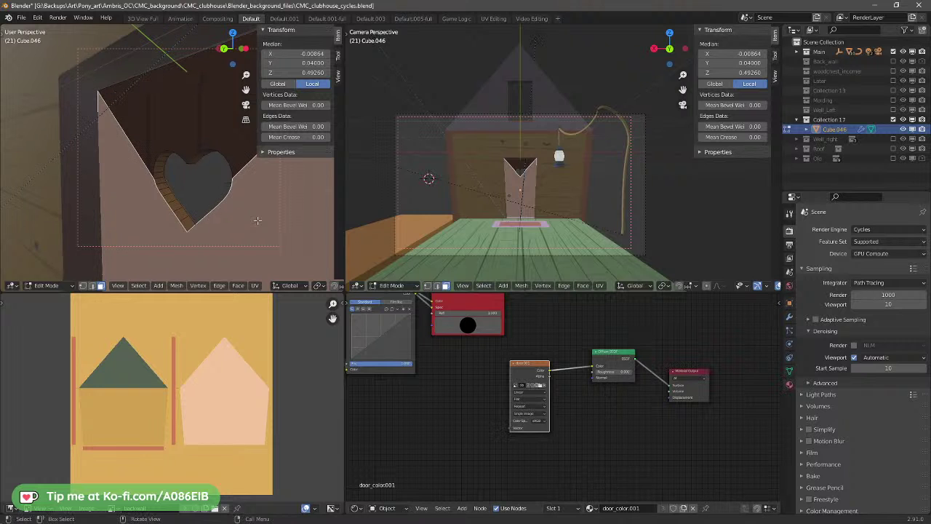
key(g)
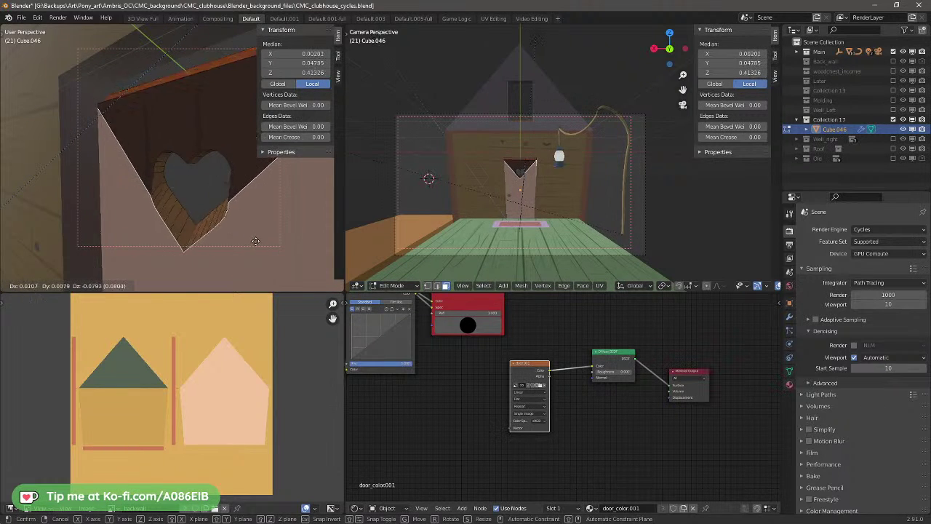
click(264, 247)
click(188, 221)
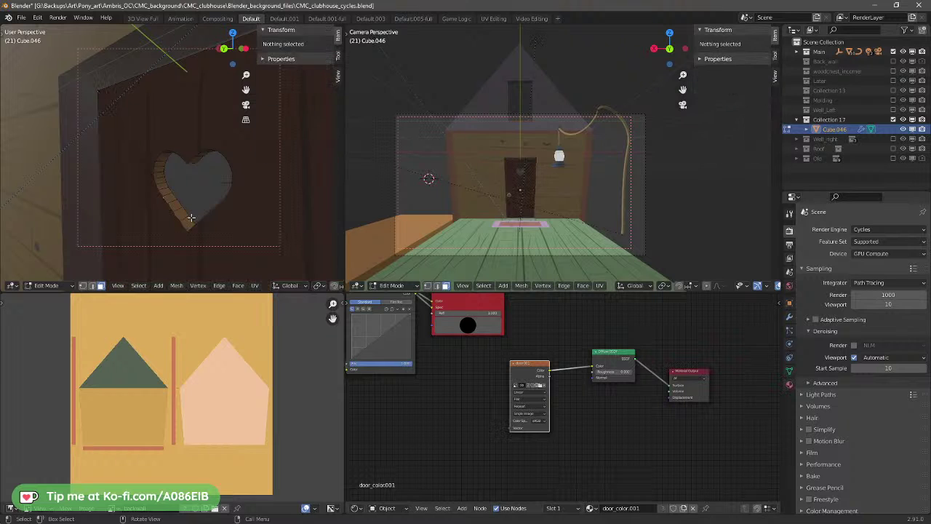
key(g)
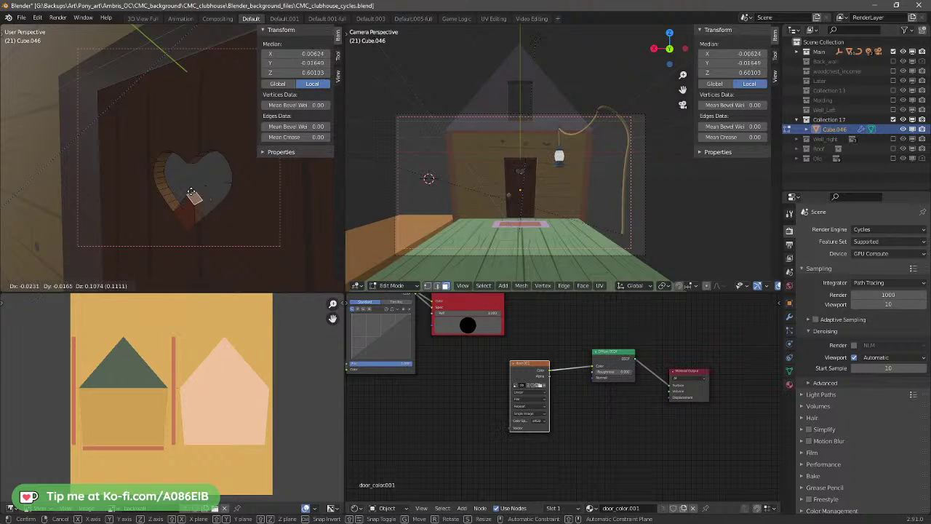
key(Escape)
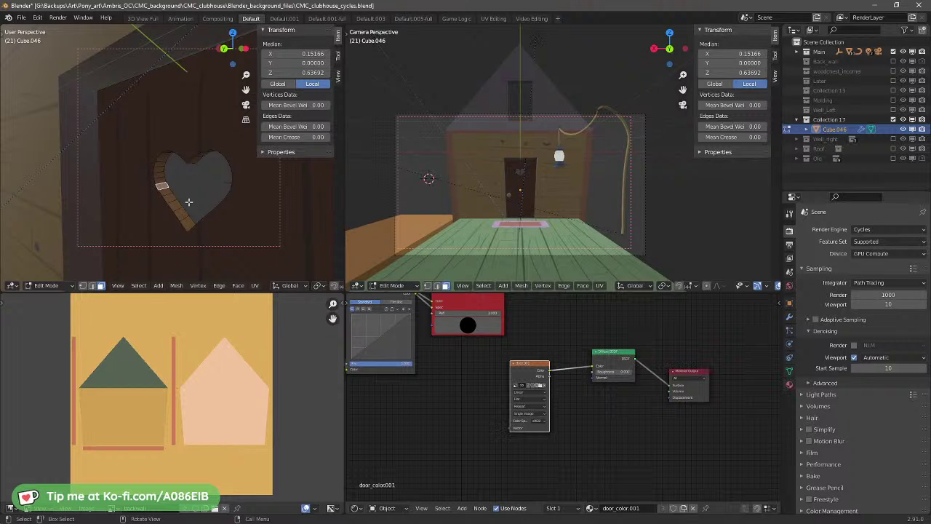
key(g)
click(192, 201)
middle_drag(192, 201, 152, 174)
scroll(152, 174, down, 5)
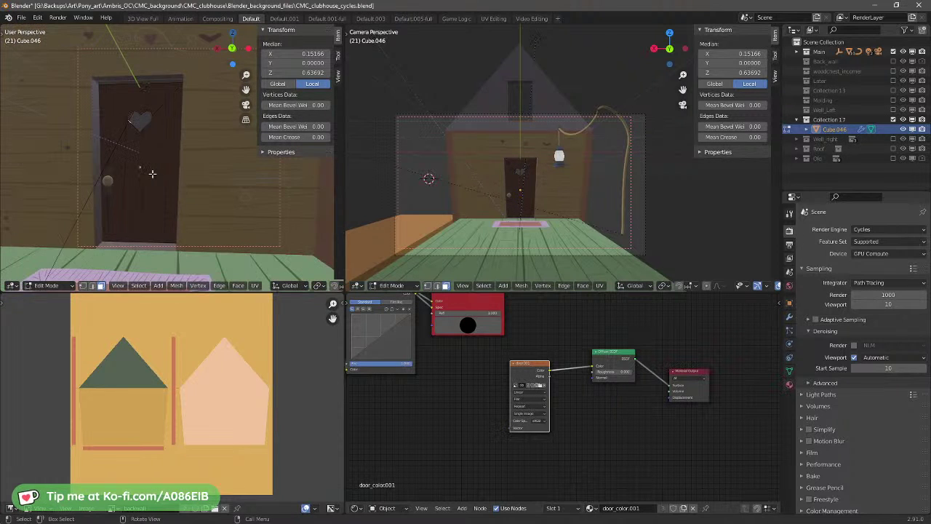
key(Tab)
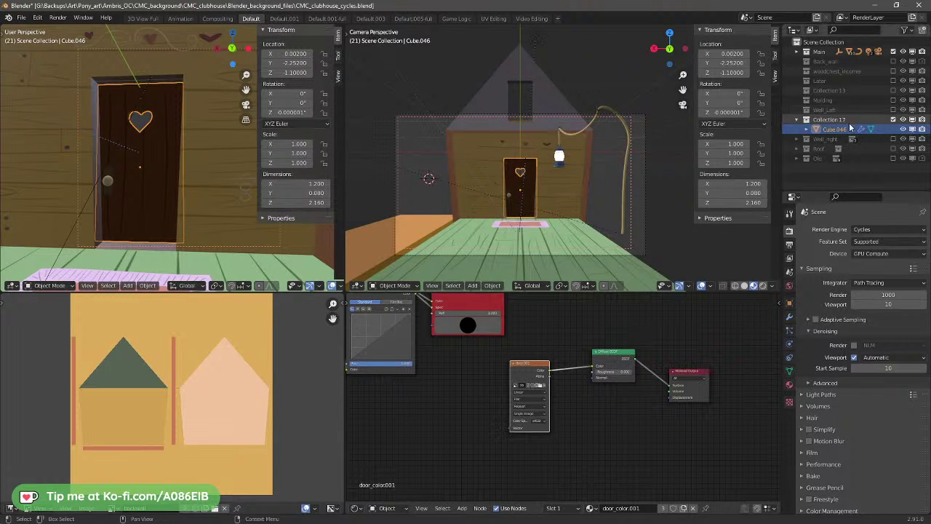
Step: Collapse Collection 17 and rename it as door
click(799, 119)
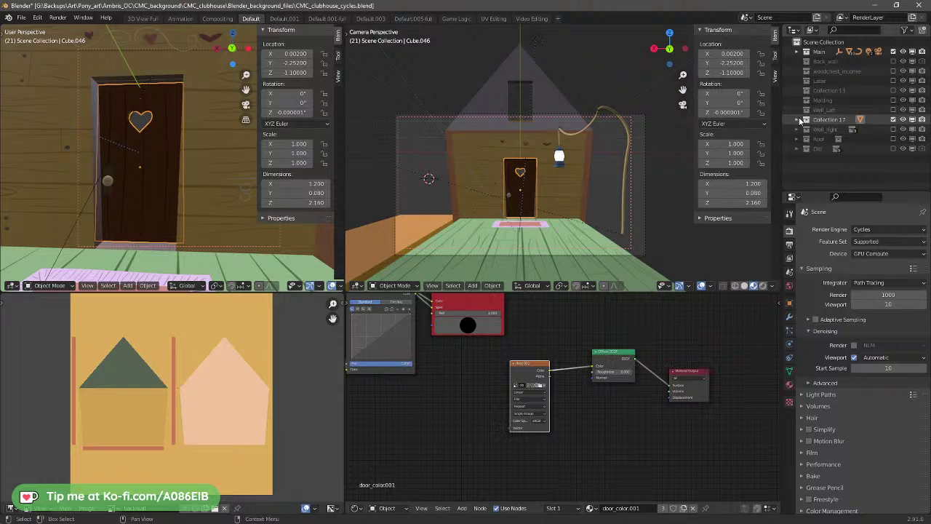
click(110, 181)
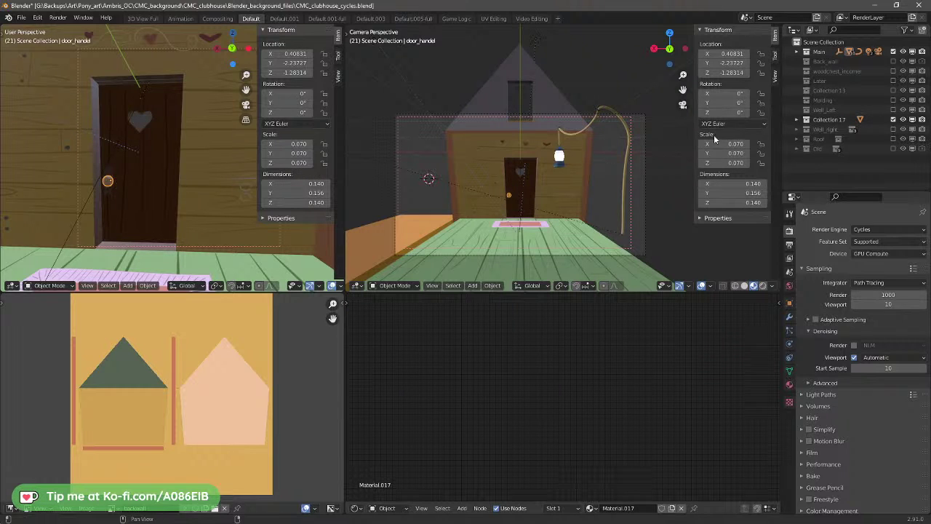
double_click(829, 119)
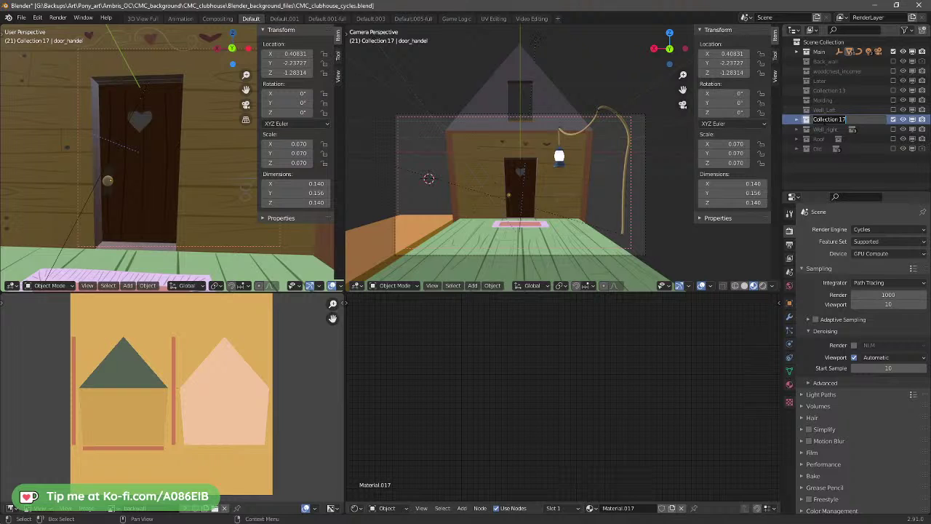
text(doo)
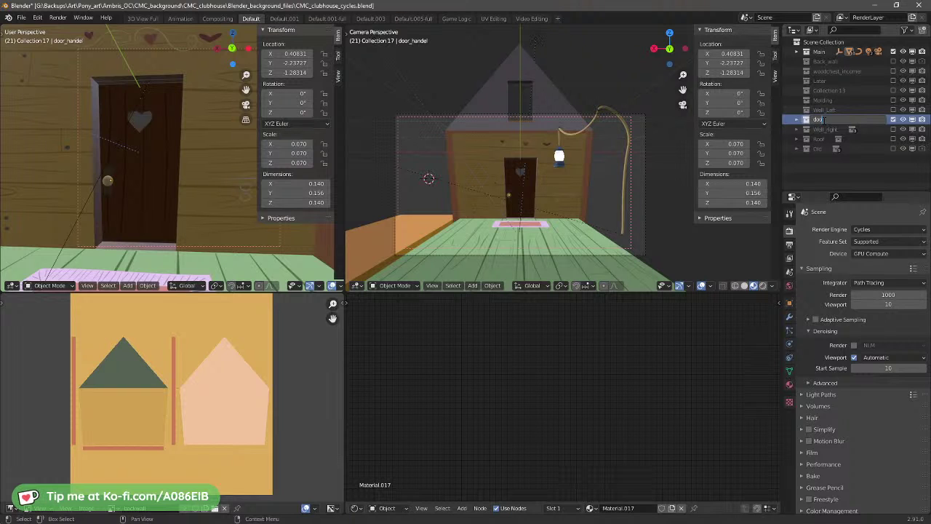
text(r)
key(Return)
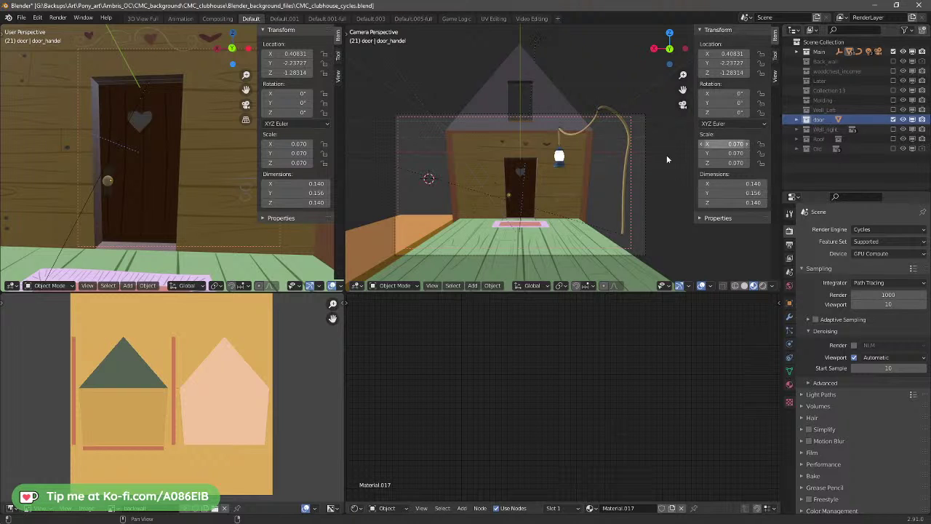
Step: Move the door_handel object into the door collection
click(109, 180)
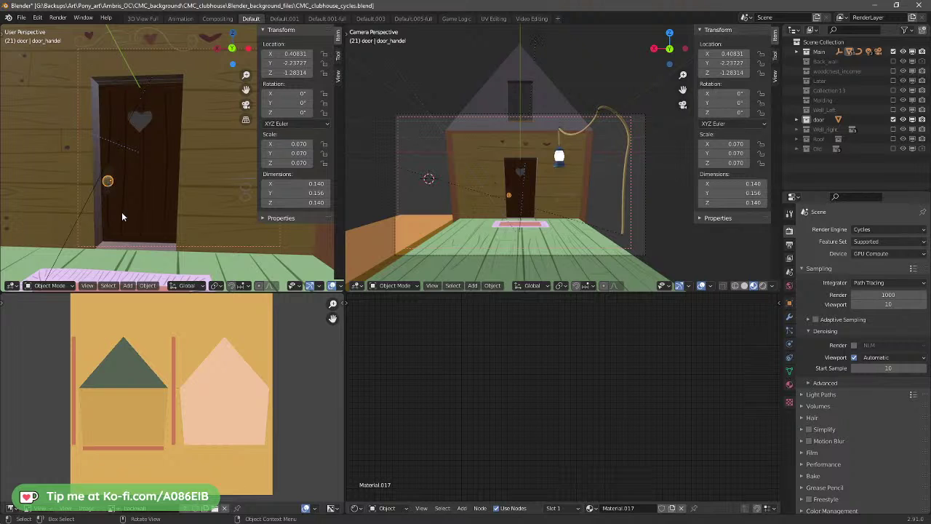
key(m)
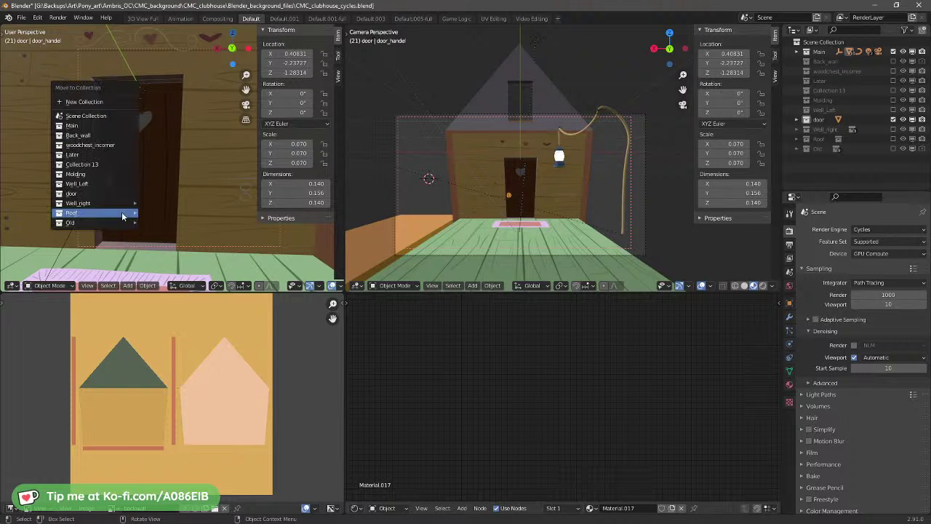
click(100, 194)
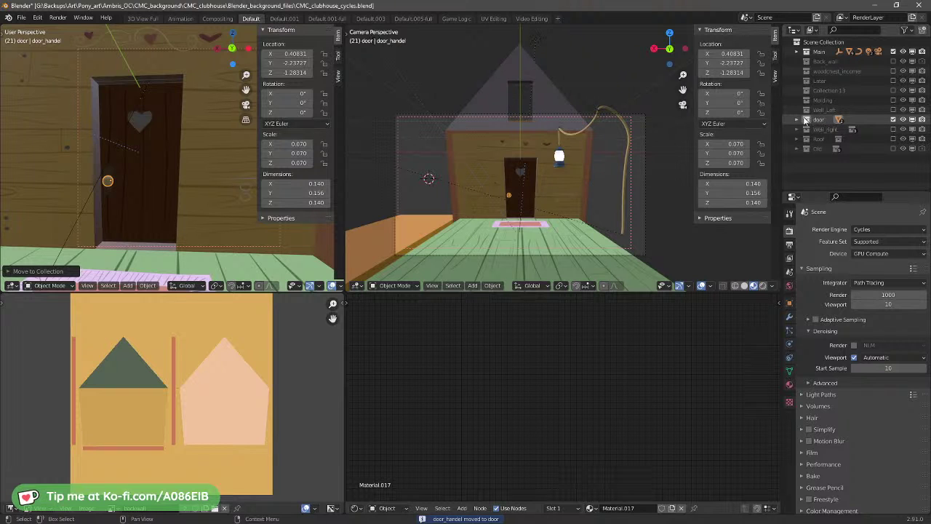
Step: Expand the door collection and check its objects Cube.046 and door_handel, test-moving the door without keeping the move
click(797, 119)
click(828, 132)
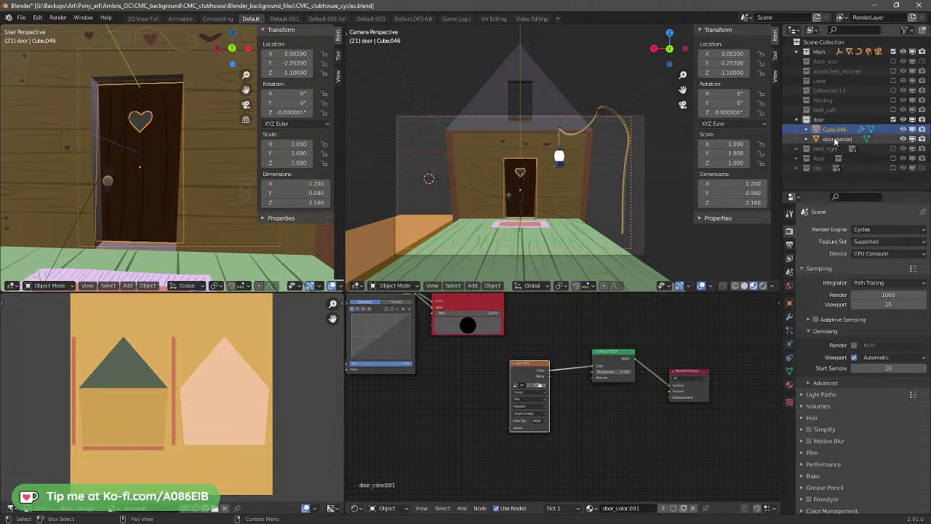
click(833, 143)
click(833, 129)
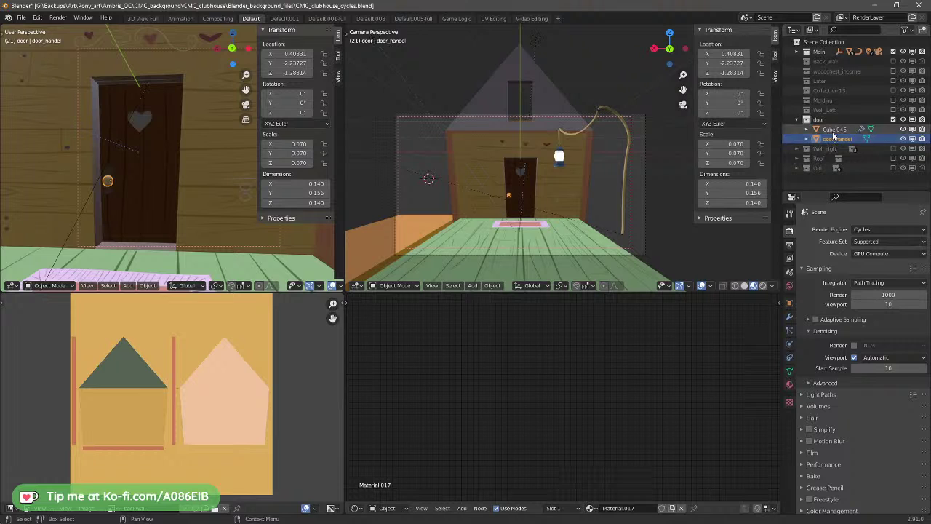
key(g)
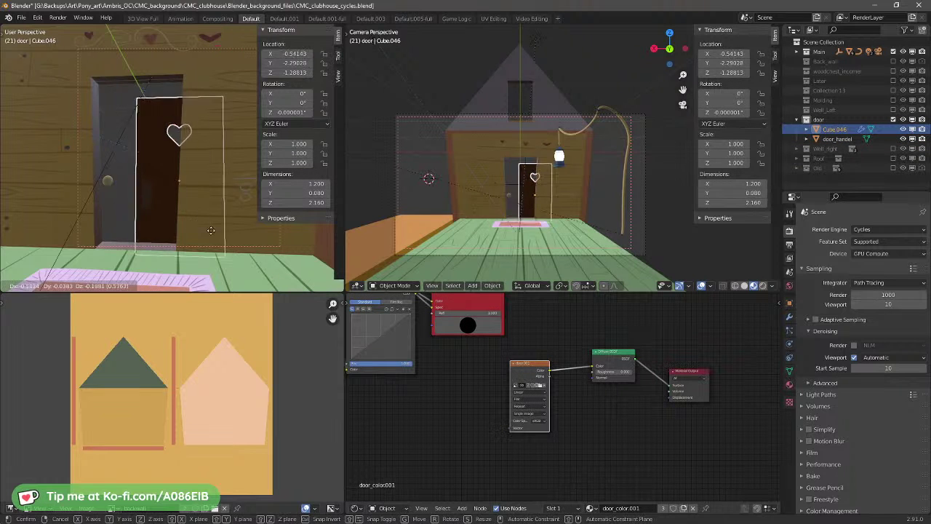
key(Escape)
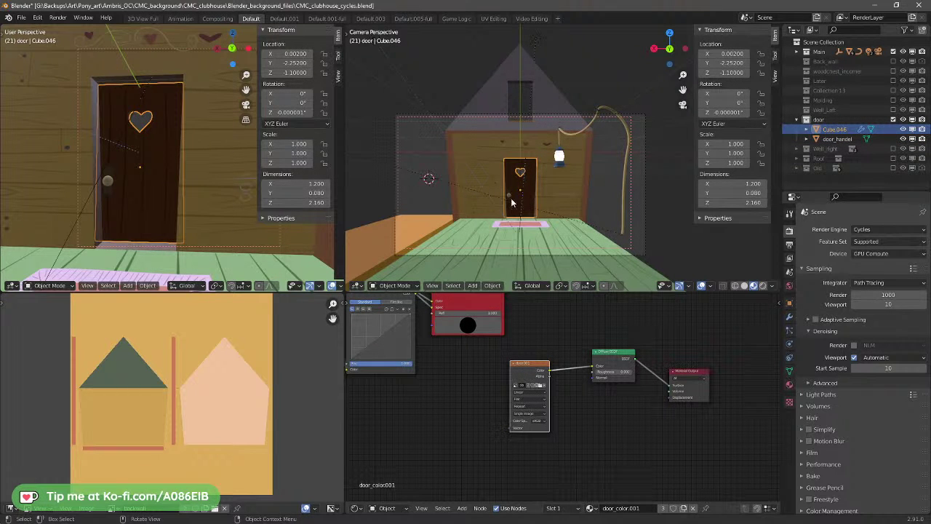
Step: Select the door handle together with Cube.046 and group both objects with Create New Collection
shift+click(109, 181)
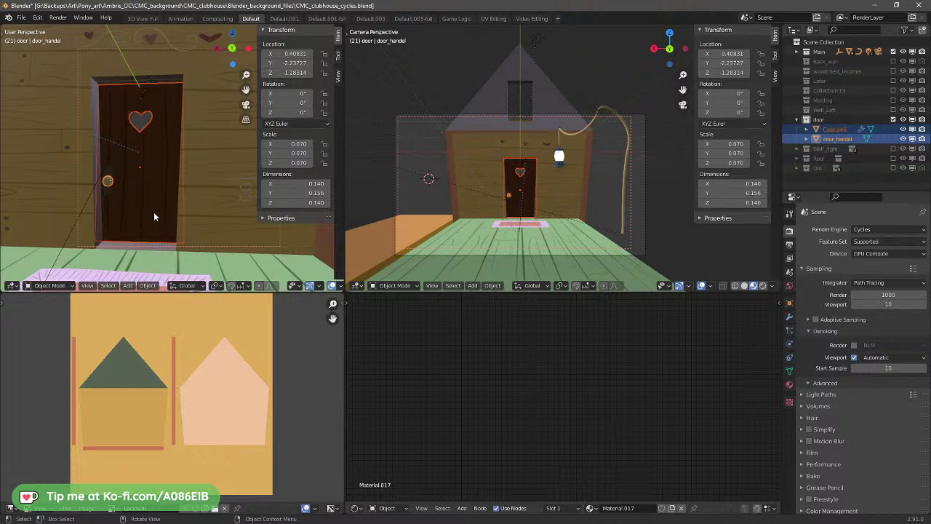
key(ctrl+g)
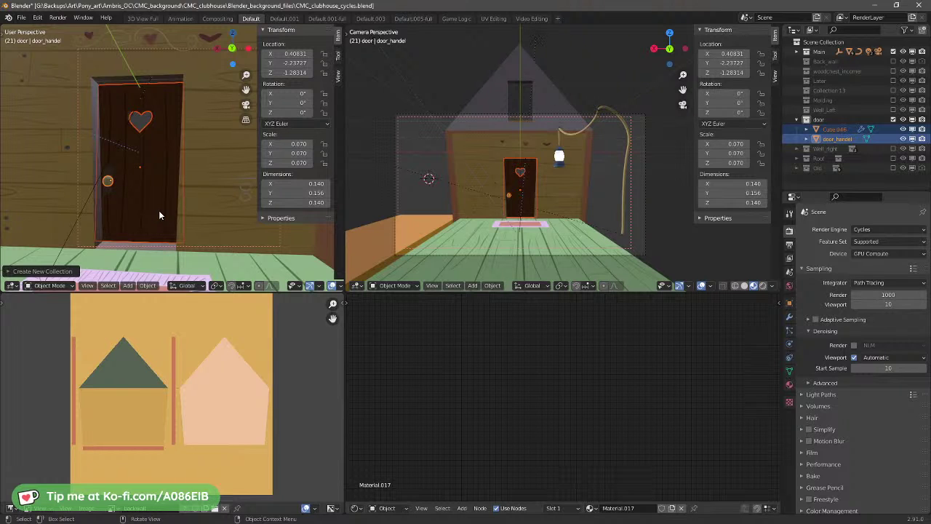
key(shift+g)
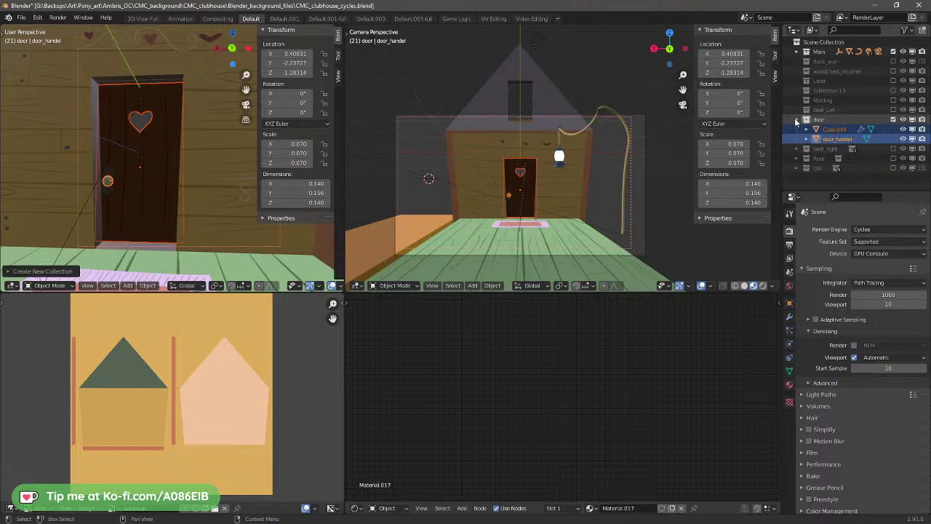
Step: Delete the unused red nodes and the attached curves node from Cube.046's door_color.001 material, keeping the texture, Diffuse BSDF and Material Output
click(833, 129)
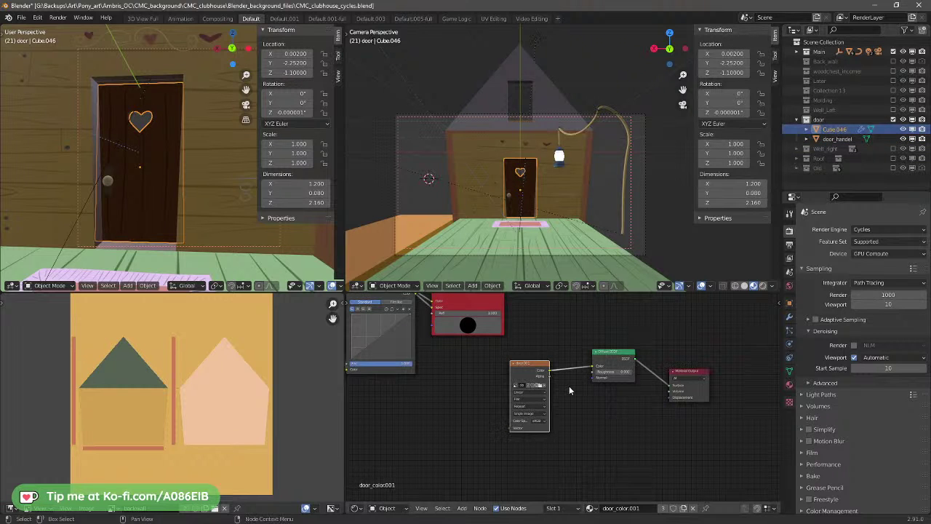
scroll(568, 386, down, 5)
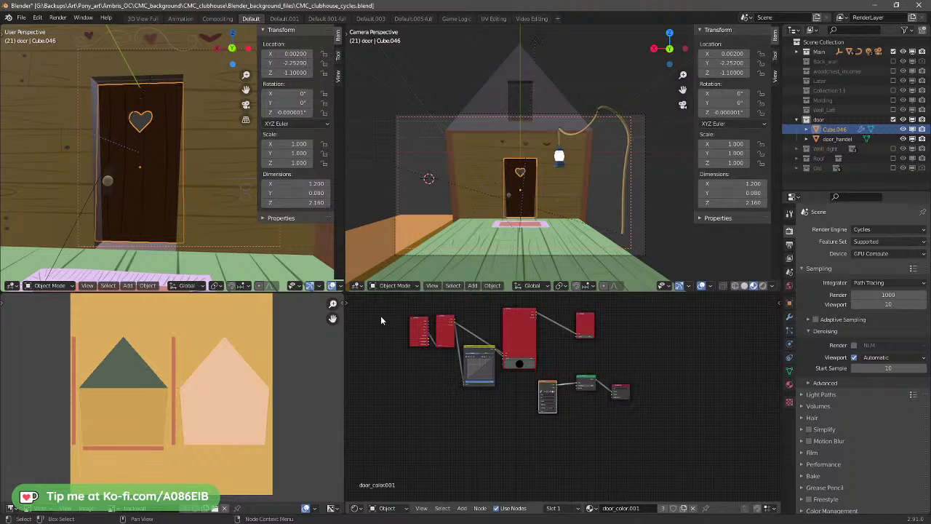
drag(393, 304, 641, 355)
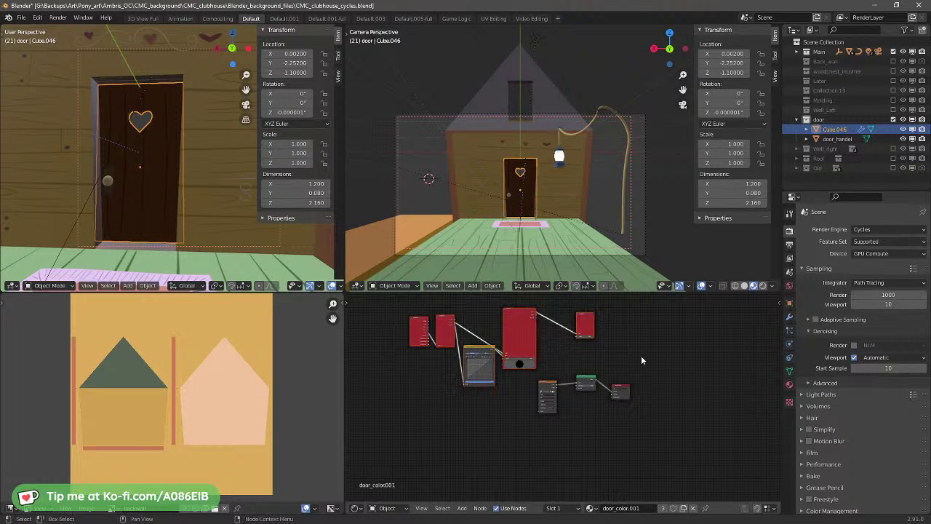
key(x)
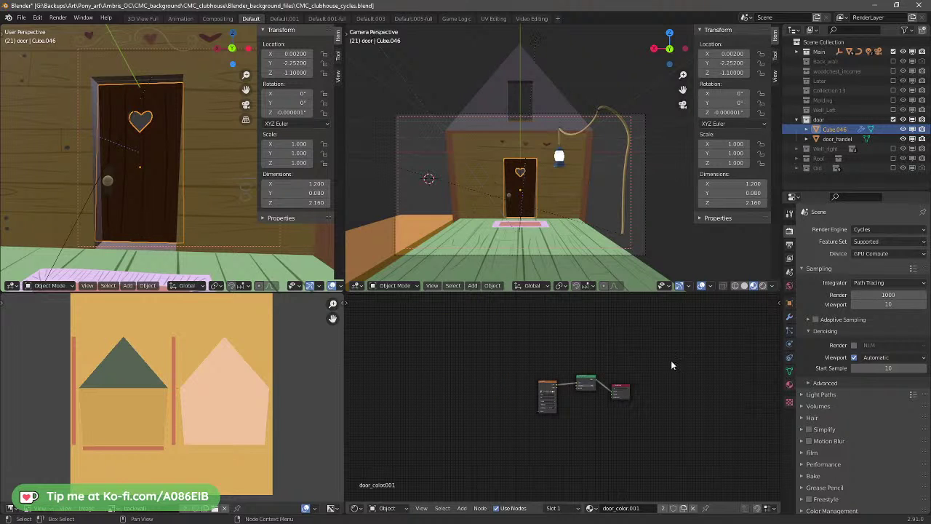
scroll(671, 360, up, 6)
middle_drag(667, 399, 579, 407)
Step: Rename the Cube.046 object as door and its parent collection as door_group
double_click(837, 130)
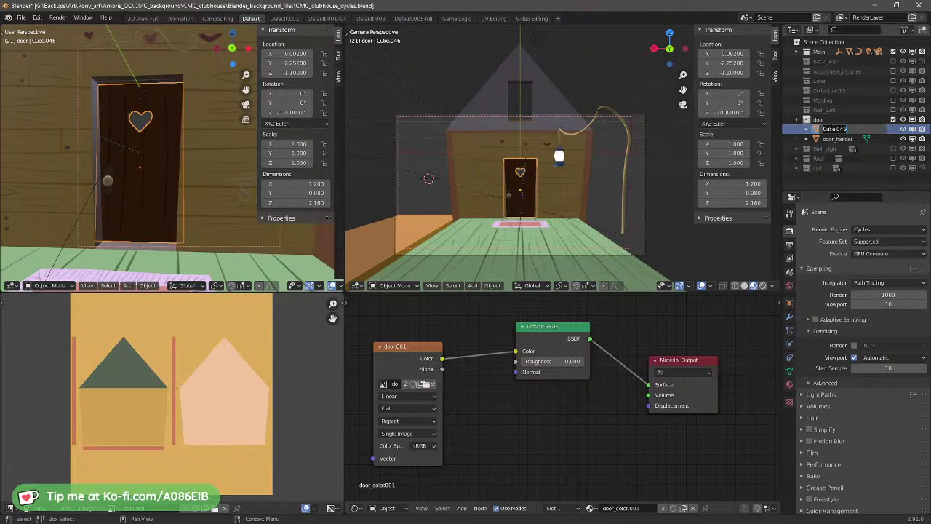
text(door)
key(Return)
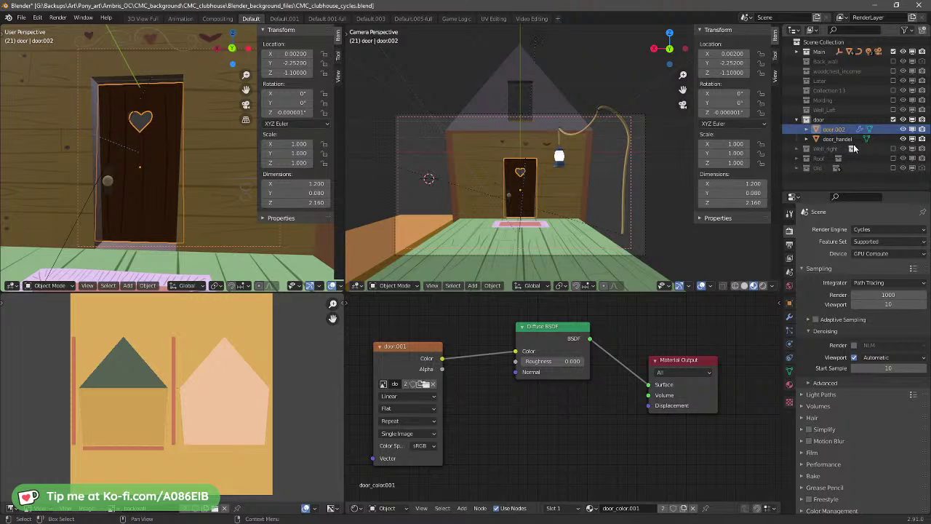
click(827, 120)
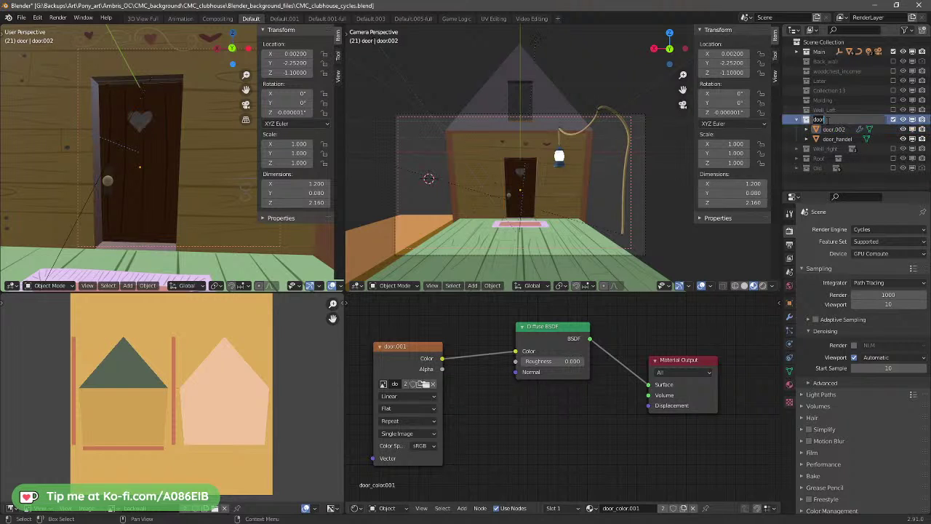
text(_group)
key(Return)
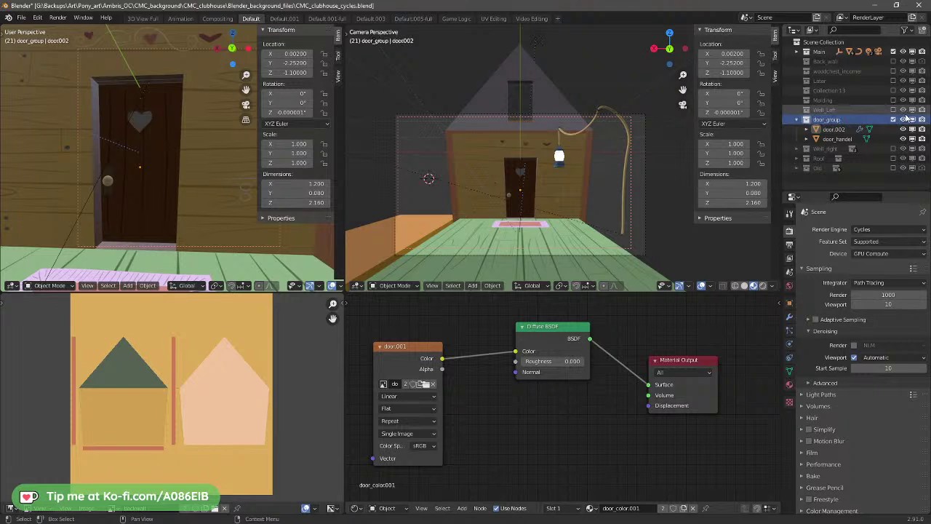
Step: Remove the numeric suffix from the door.002 object's name so it reads door, and collapse the door_group collection
double_click(834, 128)
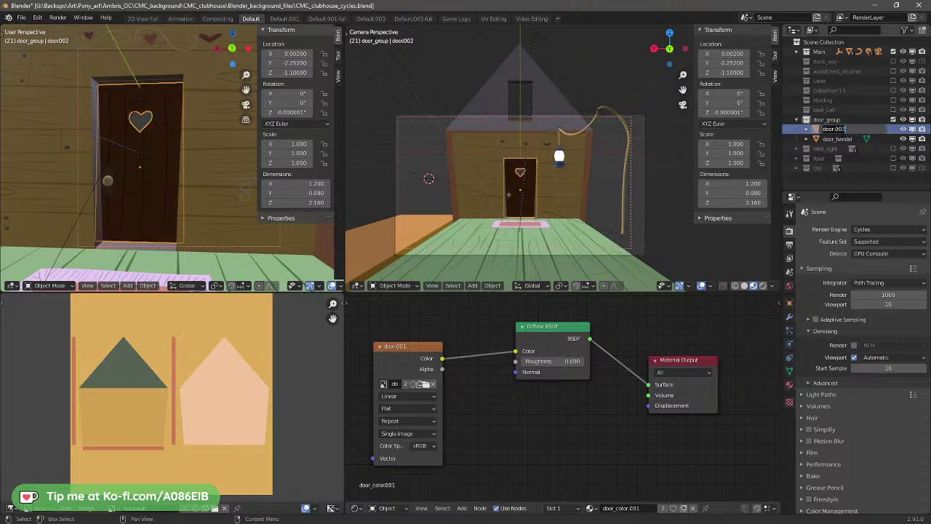
key(End)
key(BackSpace)
key(BackSpace)
key(BackSpace)
key(BackSpace)
key(Return)
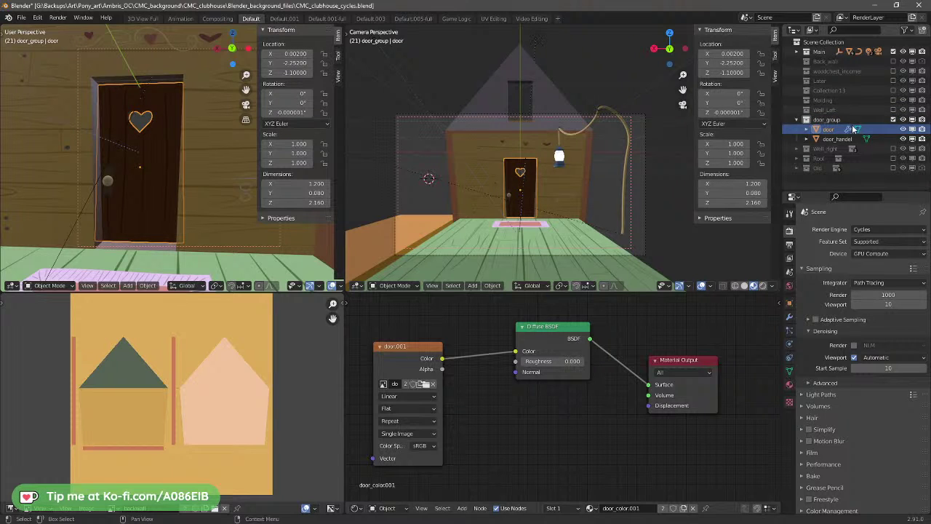
click(797, 120)
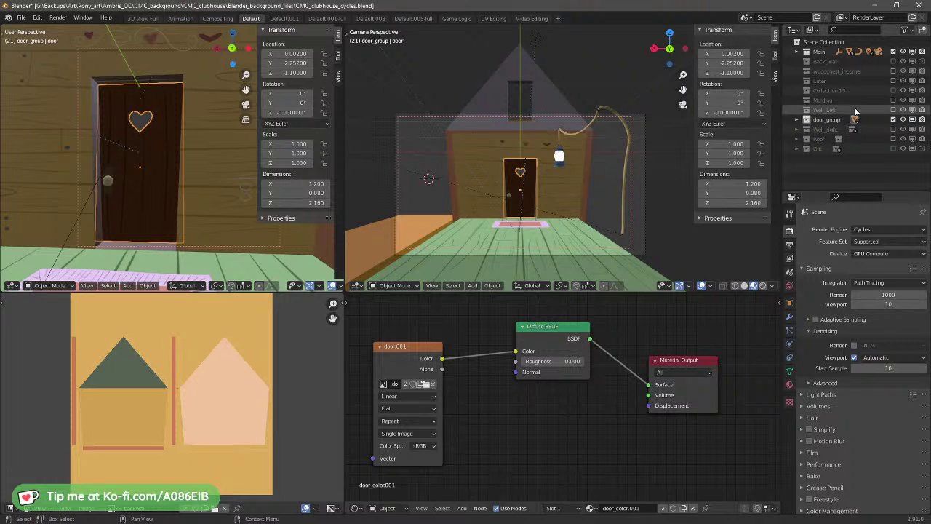
Step: Enable the woodchest_incorner, Later and Collection 13 collections in the view layer
click(835, 63)
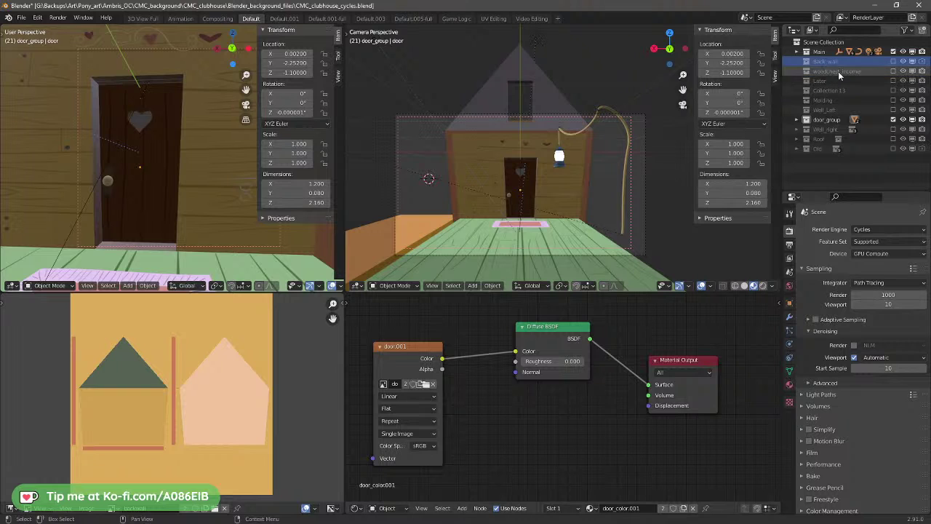
click(838, 71)
click(893, 71)
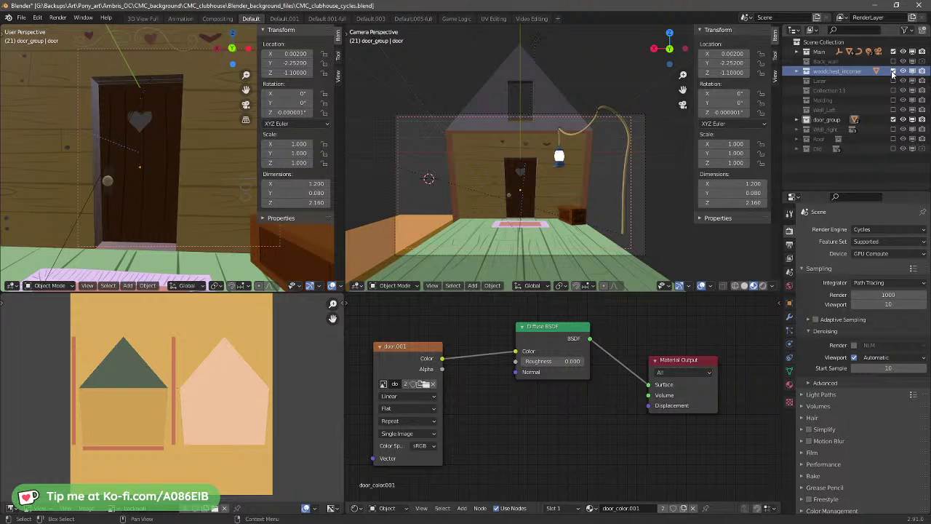
click(894, 71)
click(893, 71)
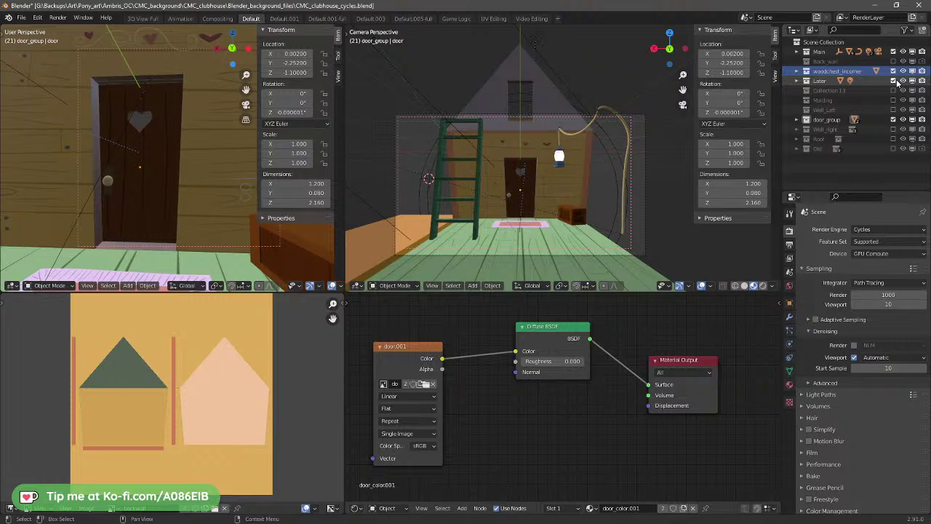
click(894, 90)
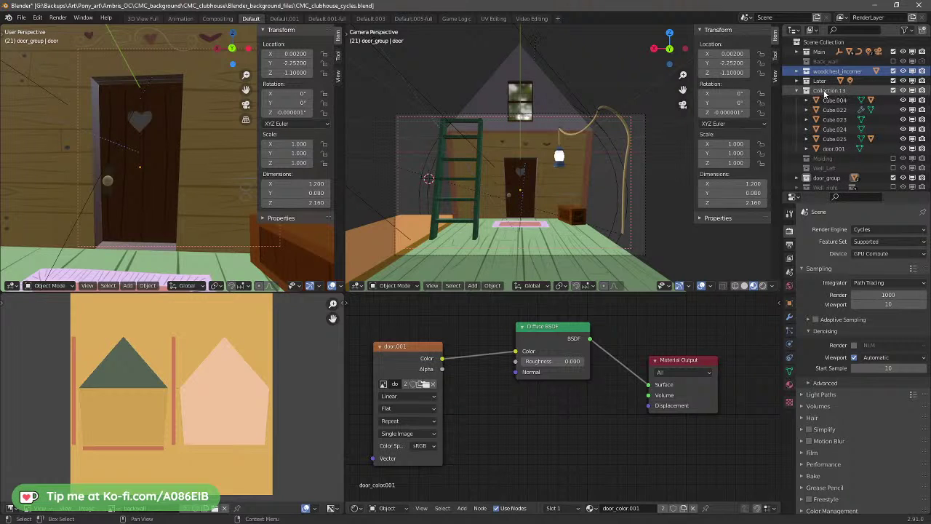
click(894, 90)
click(894, 91)
click(893, 90)
click(894, 90)
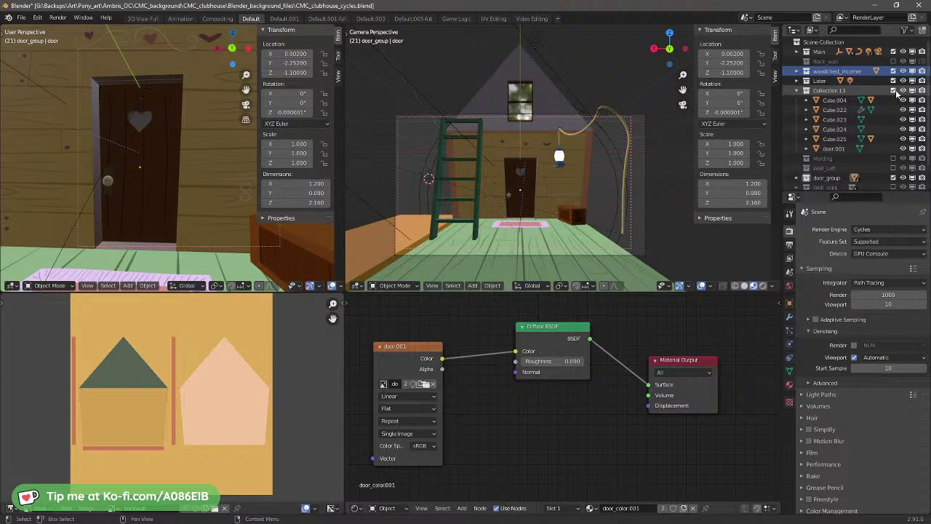
Step: Examine the objects Cube.004 and Cube.022 to Cube.025 in Collection 13 to identify which part of the clubhouse each one is
click(833, 100)
click(834, 110)
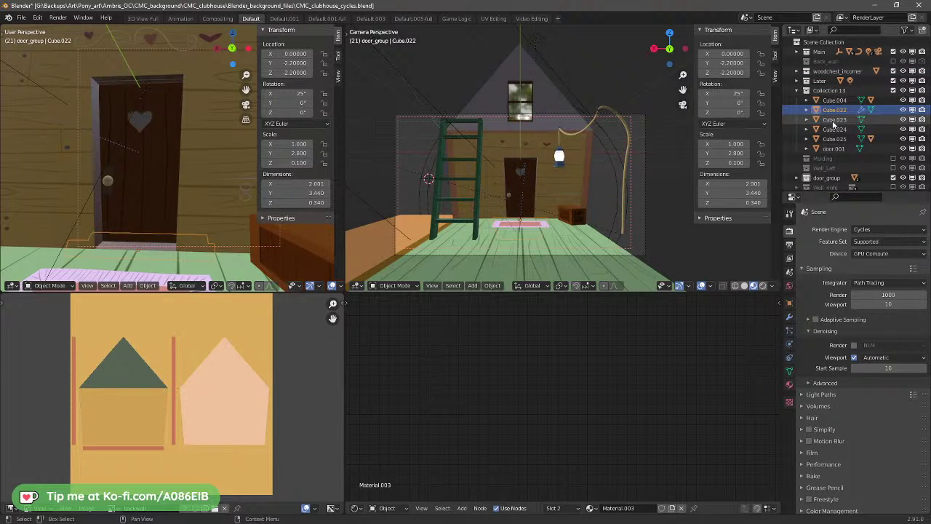
click(834, 120)
click(834, 129)
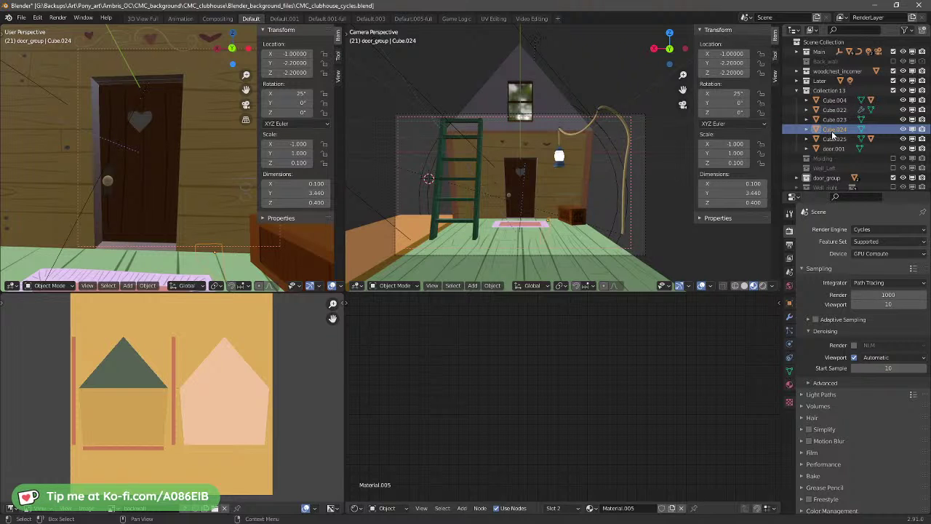
key(ctrl+m)
key(x)
key(Return)
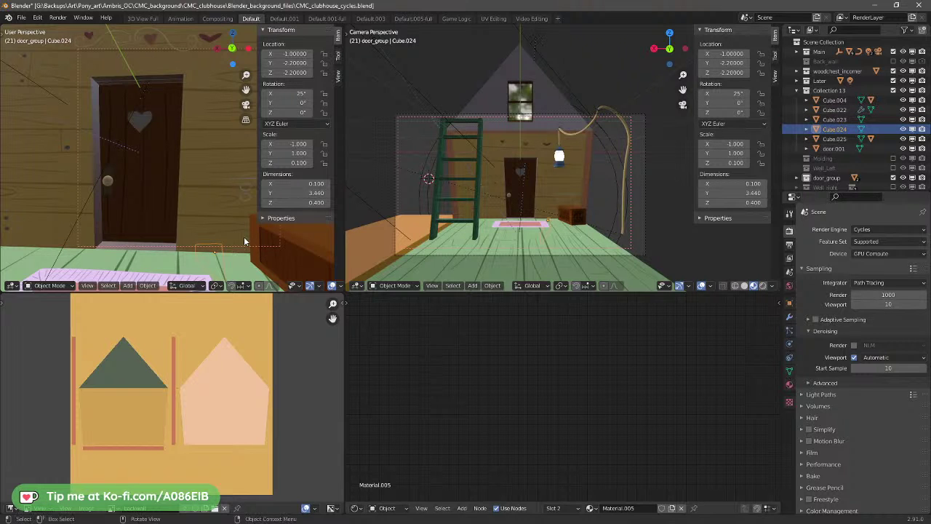
middle_drag(244, 236, 75, 240)
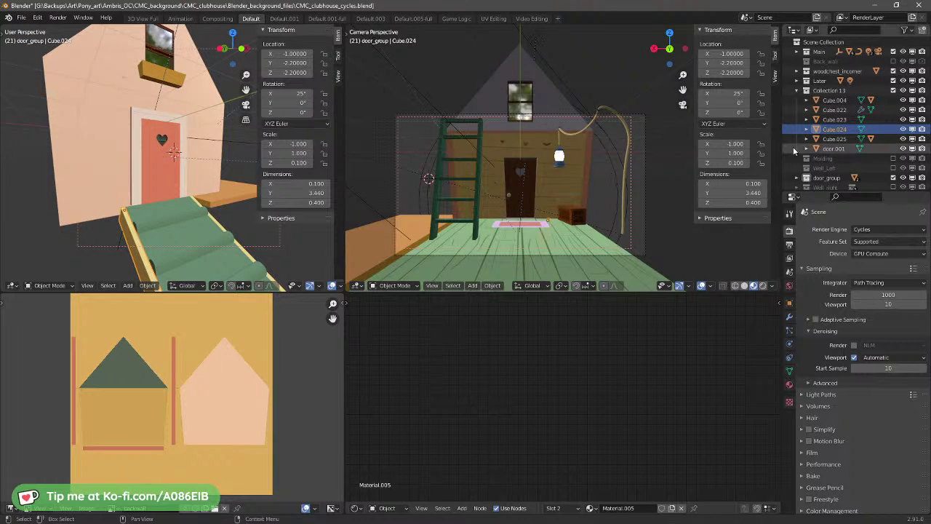
click(829, 138)
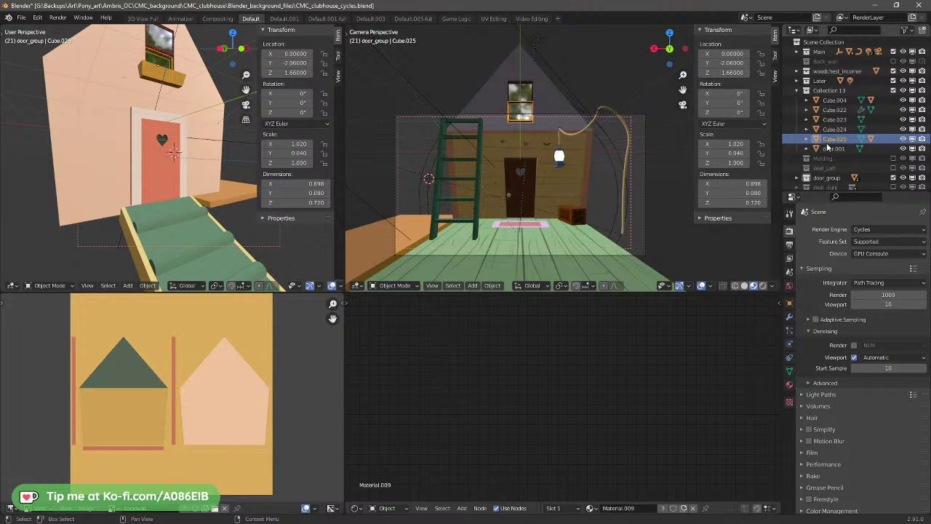
Step: Identify the door.001 object from inside and outside the clubhouse by test-moving it without keeping the move
click(829, 148)
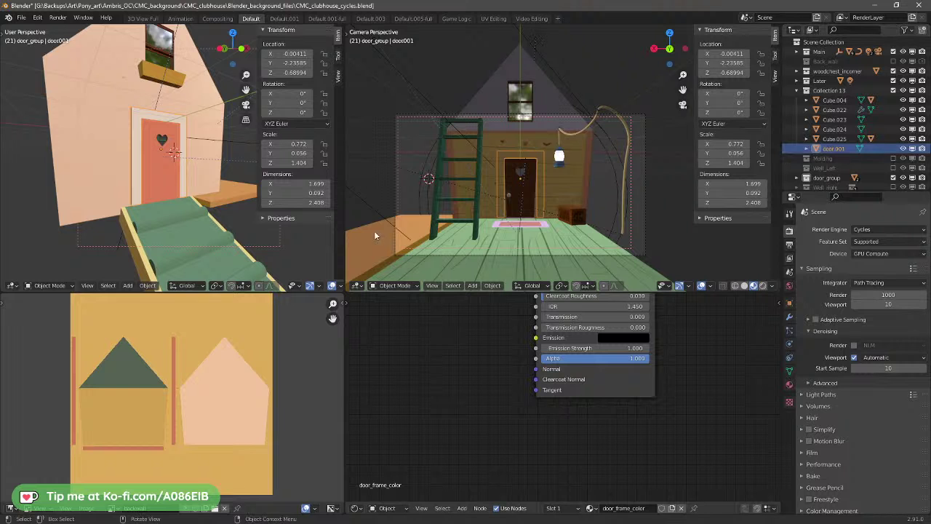
middle_drag(187, 222, 173, 199)
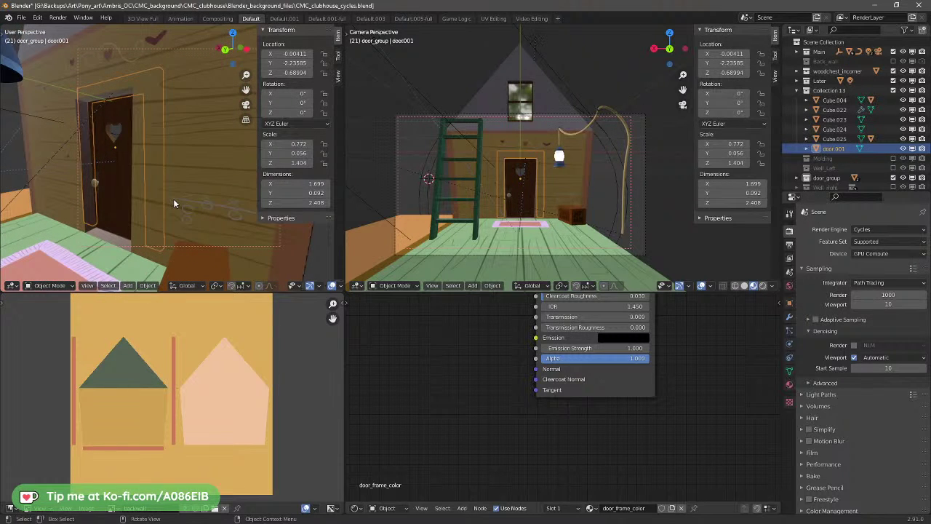
key(g)
key(Escape)
middle_drag(254, 173, 141, 186)
key(g)
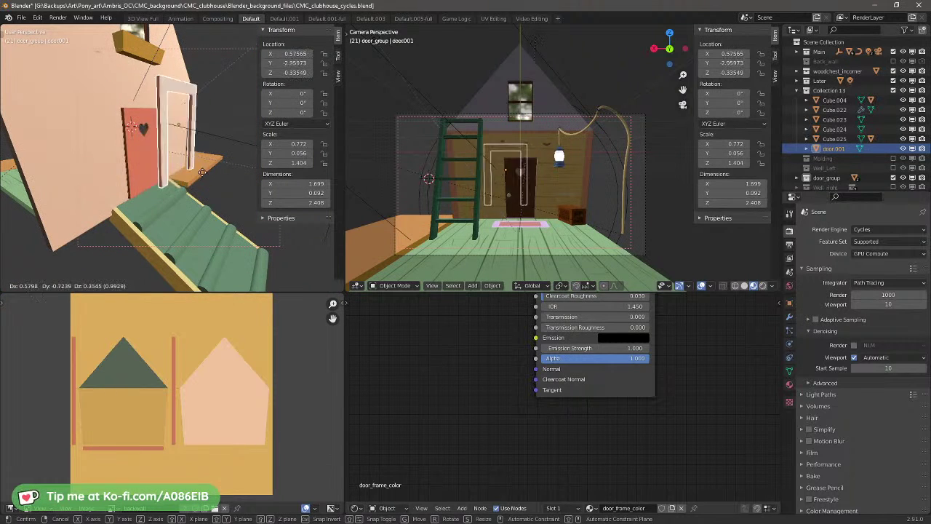
right_click(209, 168)
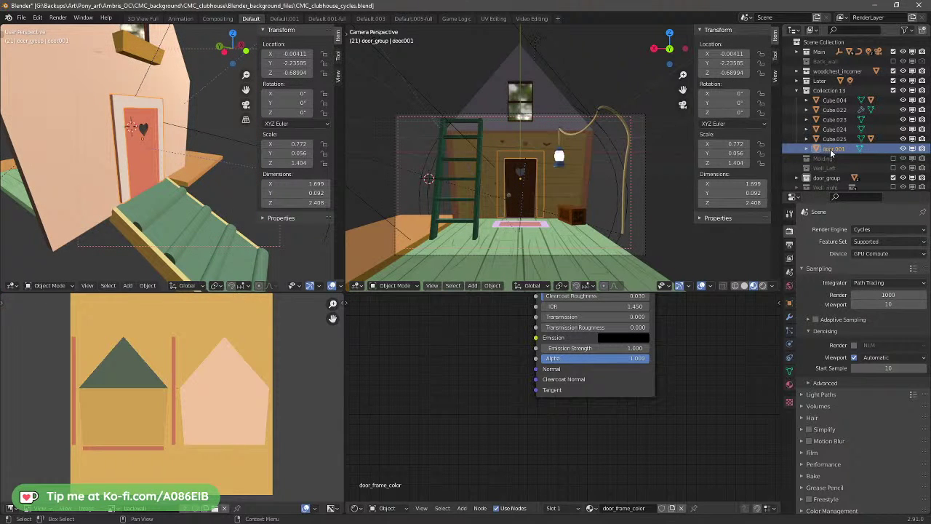
Step: Rename the door.001 object in Collection 13 as door_frame
scroll(823, 151, down, 1)
double_click(833, 127)
key(End)
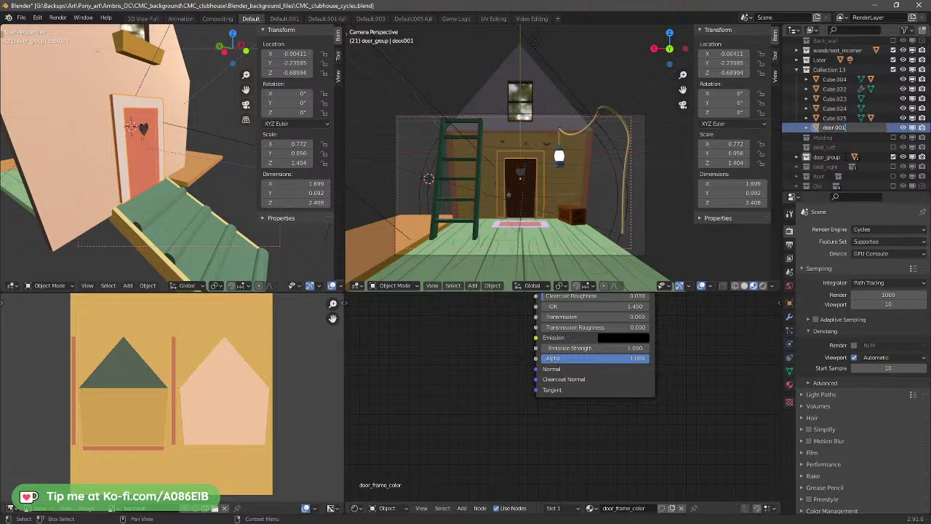
key(BackSpace)
key(BackSpace)
key(BackSpace)
key(BackSpace)
text(_)
key(Return)
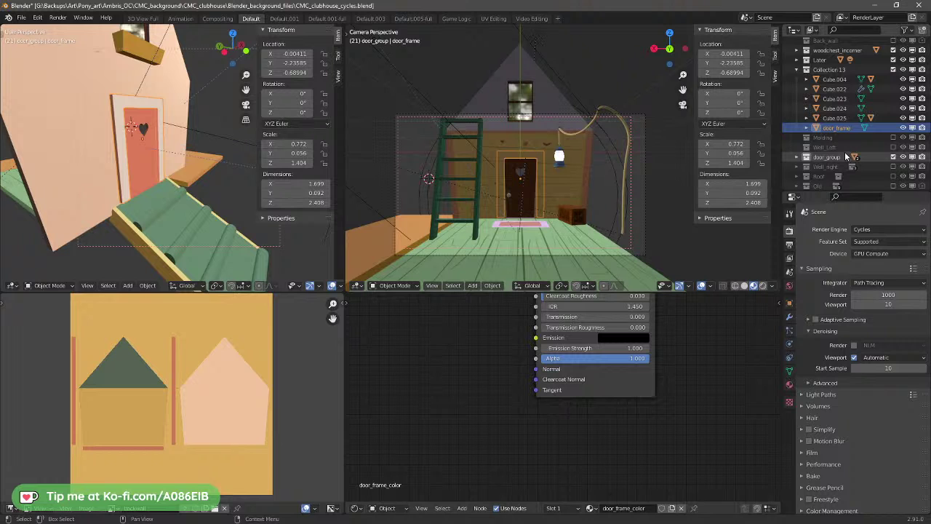
Step: Identify Cube.025 on the front wall and rename it as window_fream_botum
click(844, 119)
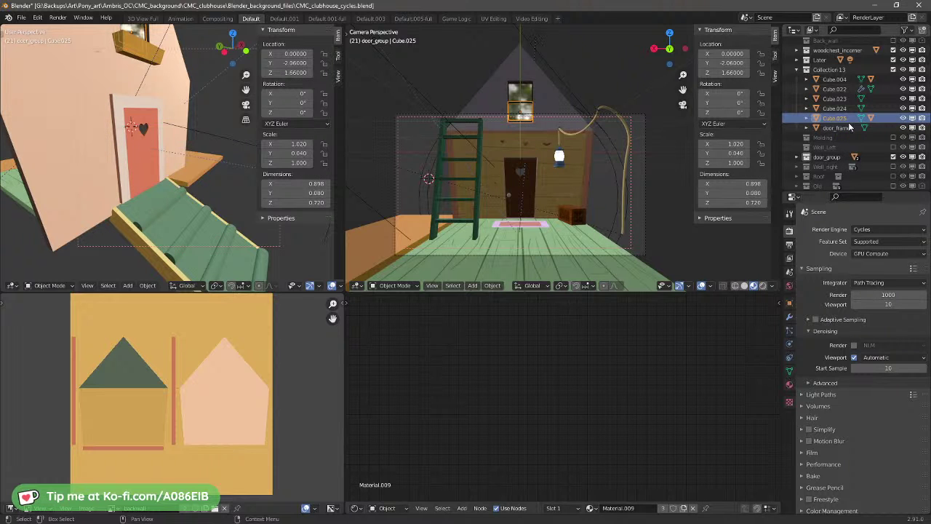
middle_drag(247, 145, 193, 178)
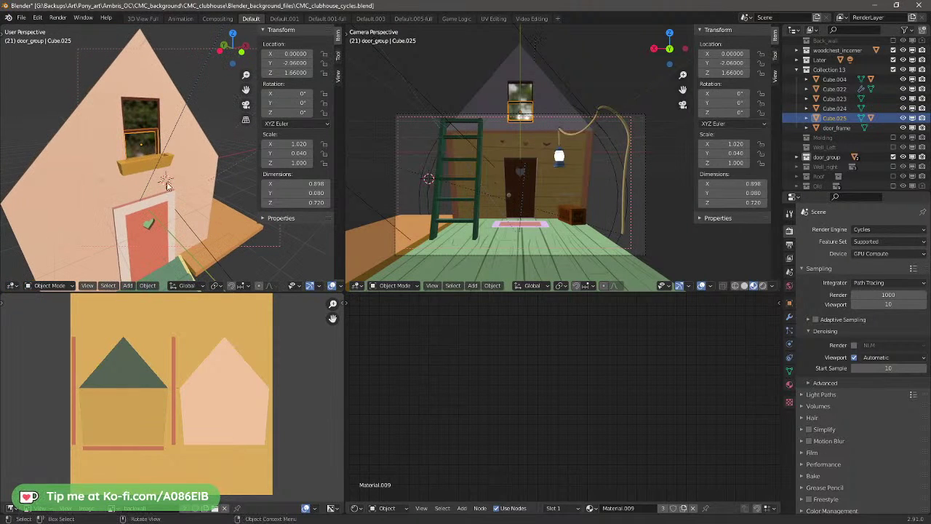
double_click(836, 119)
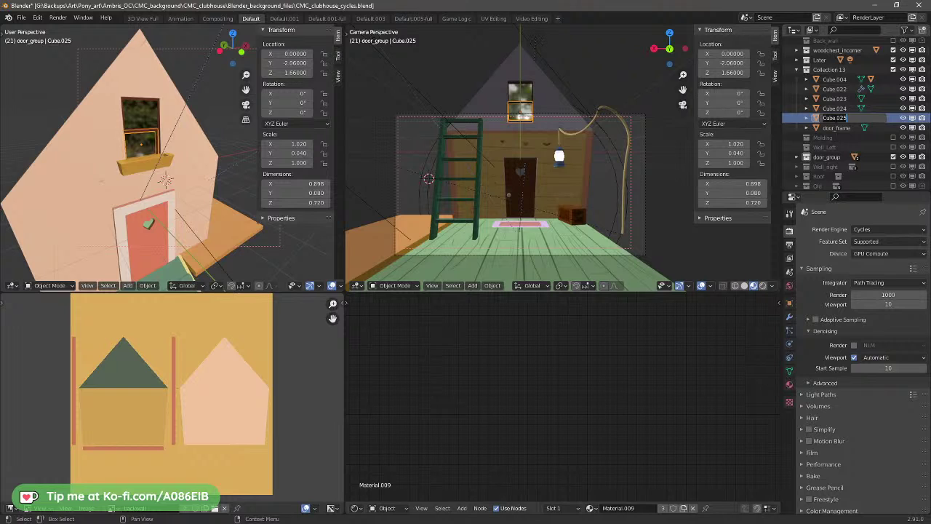
text(wi)
text(ndow)
text(_f)
text(ream)
text(_t)
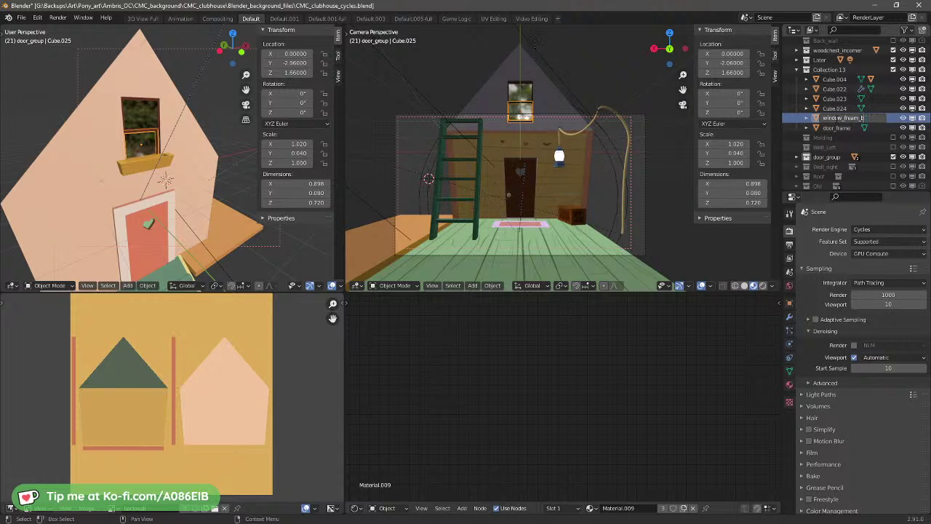
text(otum)
key(Return)
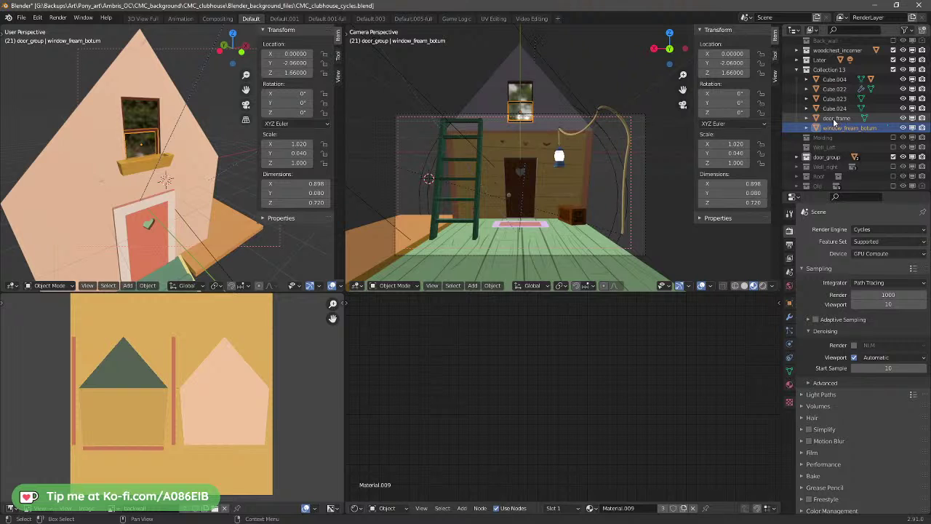
Step: Identify Cube.024 on the ramp outside the door and rename it as walkway_side_left
click(841, 109)
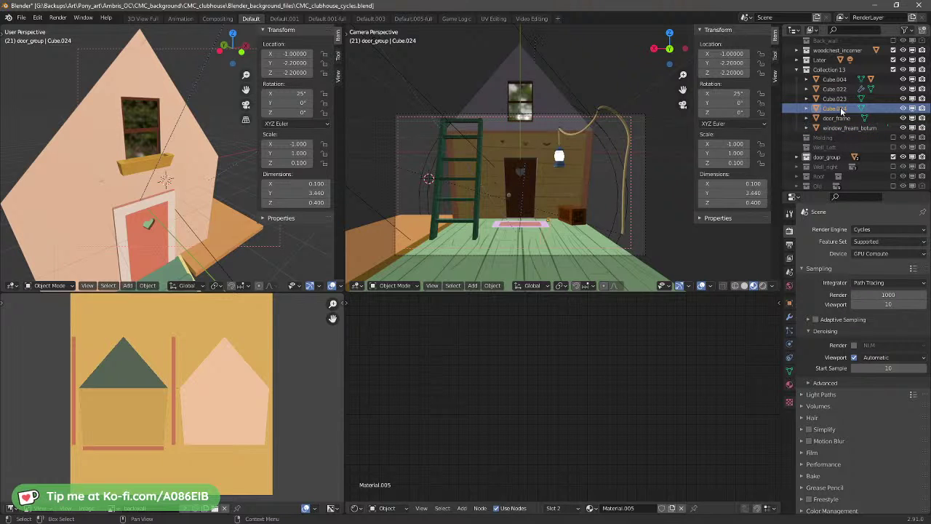
key(KP_Decimal)
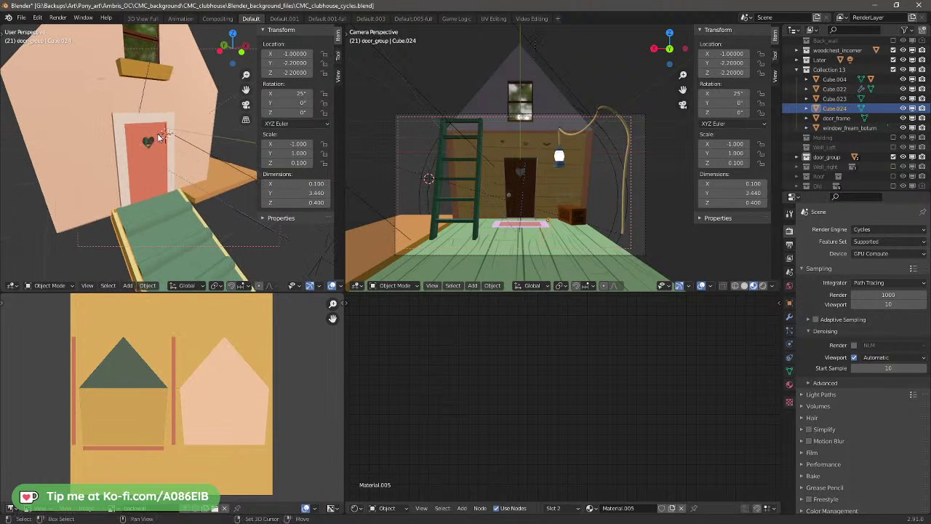
middle_drag(193, 253, 192, 172)
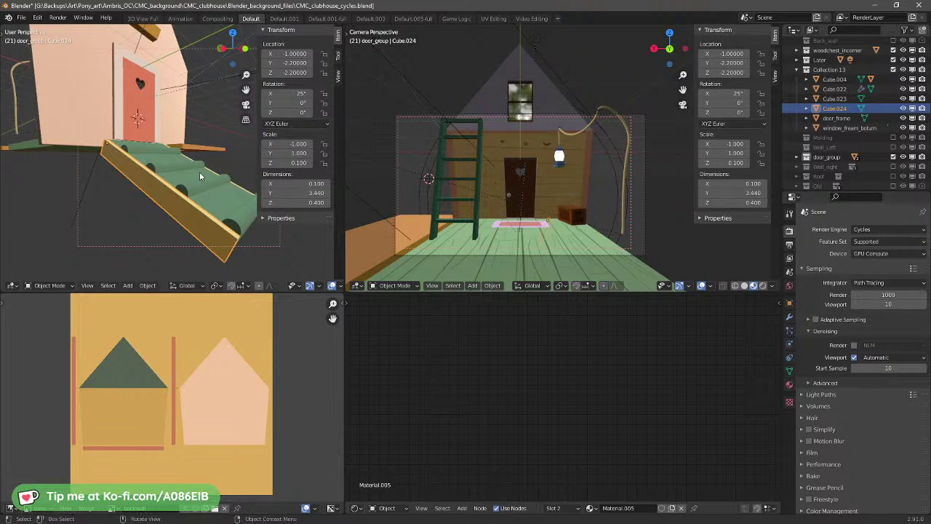
key(g)
click(215, 184)
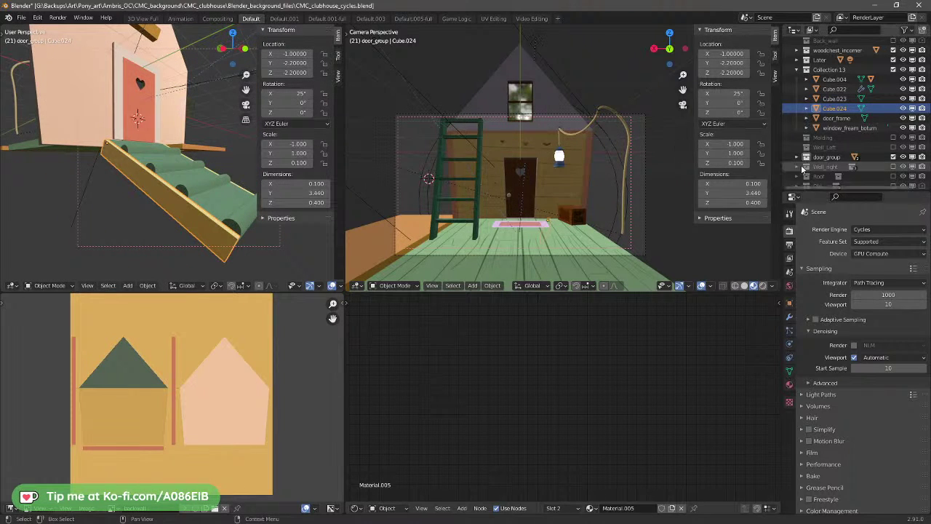
double_click(835, 108)
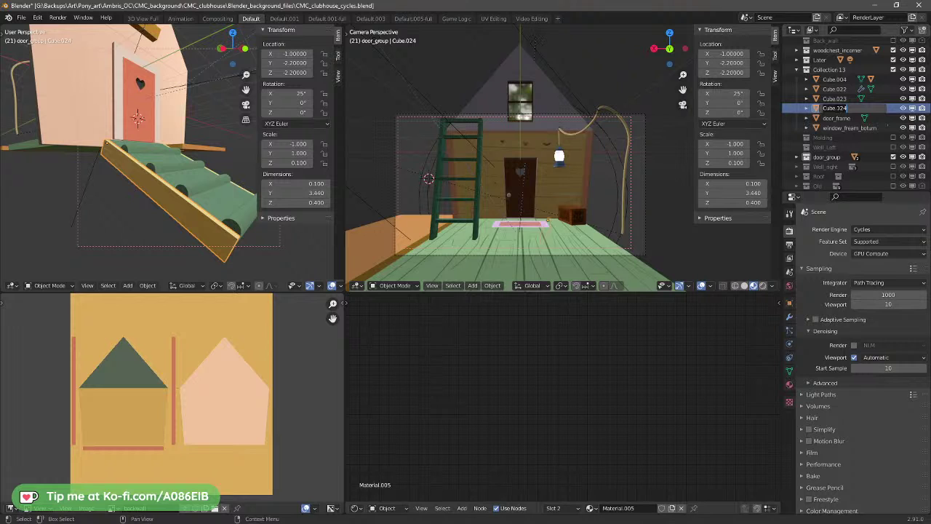
text(walkway_side_left)
key(Return)
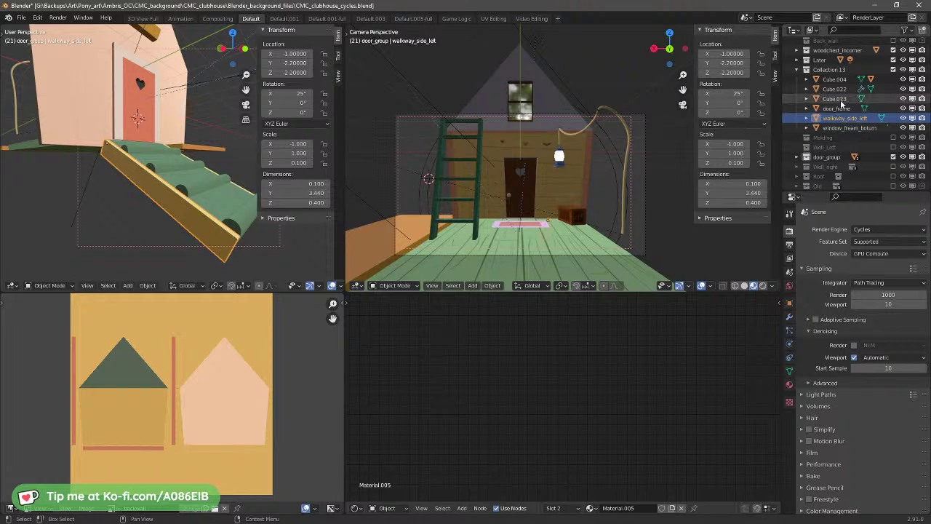
Step: Rename Cube.023, the opposite side board of the ramp, as walkway_side_right
click(835, 99)
scroll(842, 103, up, 1)
double_click(837, 107)
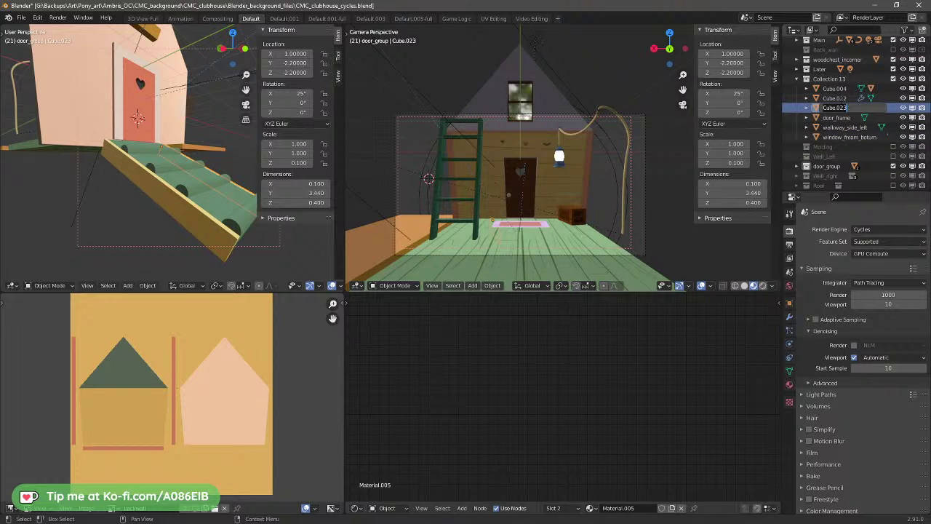
text(walkway_side_right)
key(Return)
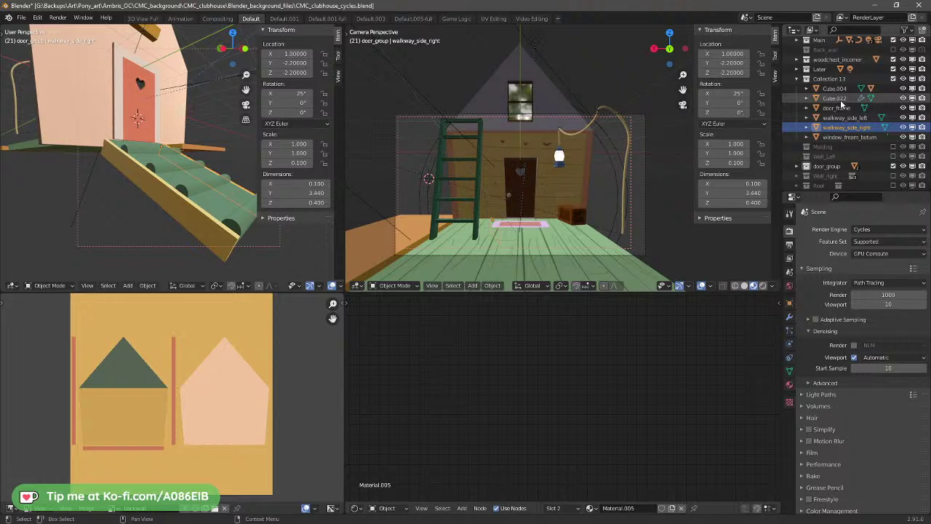
Step: Identify Cube.022 by test-moving it without keeping the move, and rename it as walkway
click(844, 98)
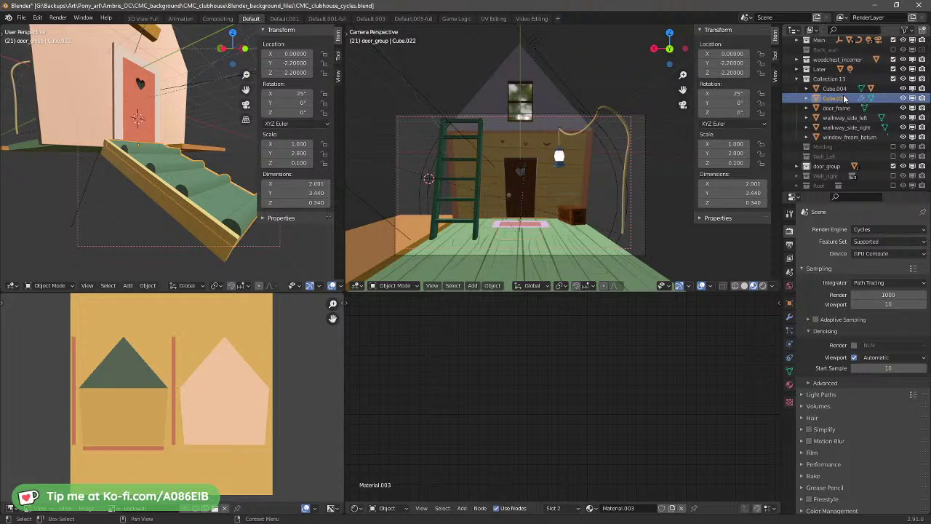
key(g)
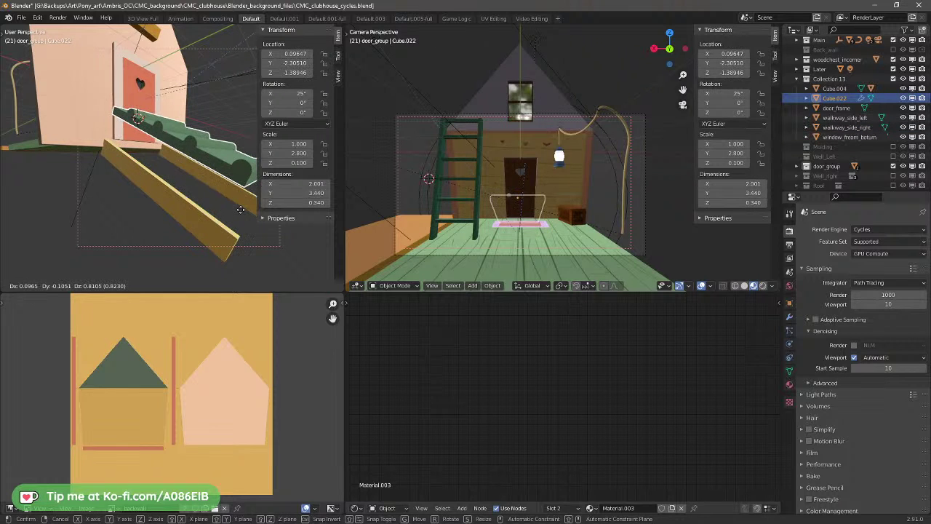
right_click(240, 210)
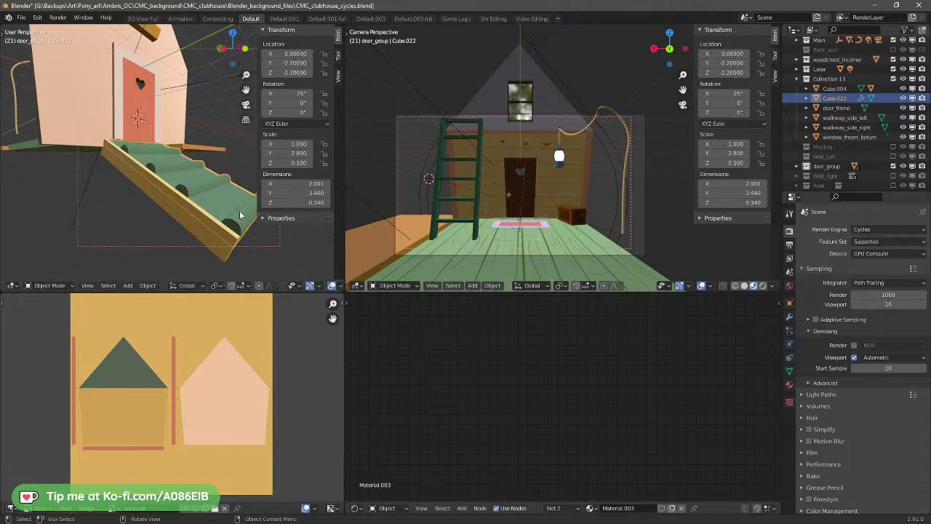
double_click(843, 98)
text(We)
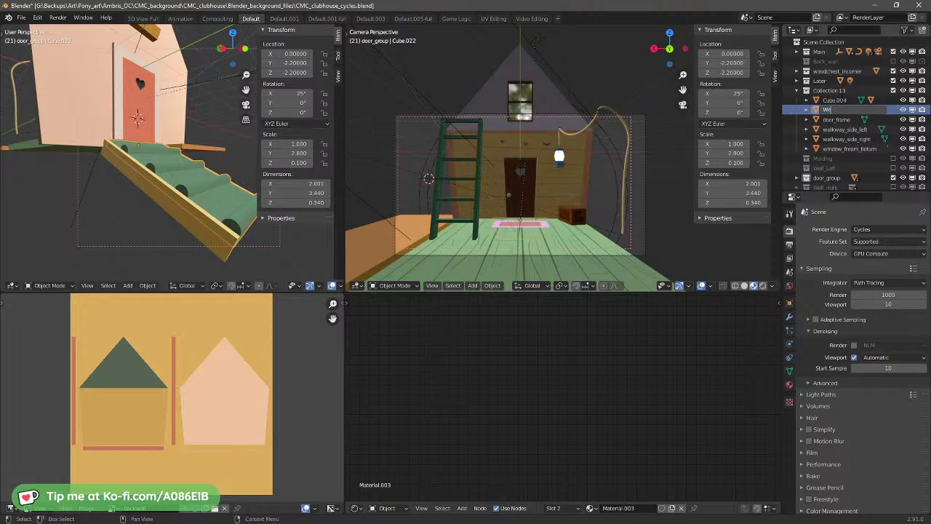
text(alkway)
key(Return)
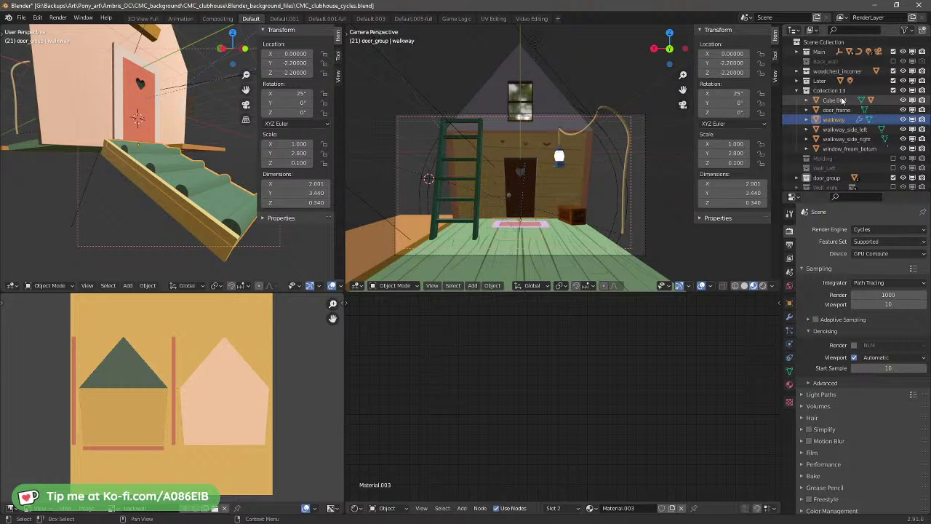
Step: Identify Cube.004 on the front wall's upper window and rename it as windoe_fream_top
click(843, 100)
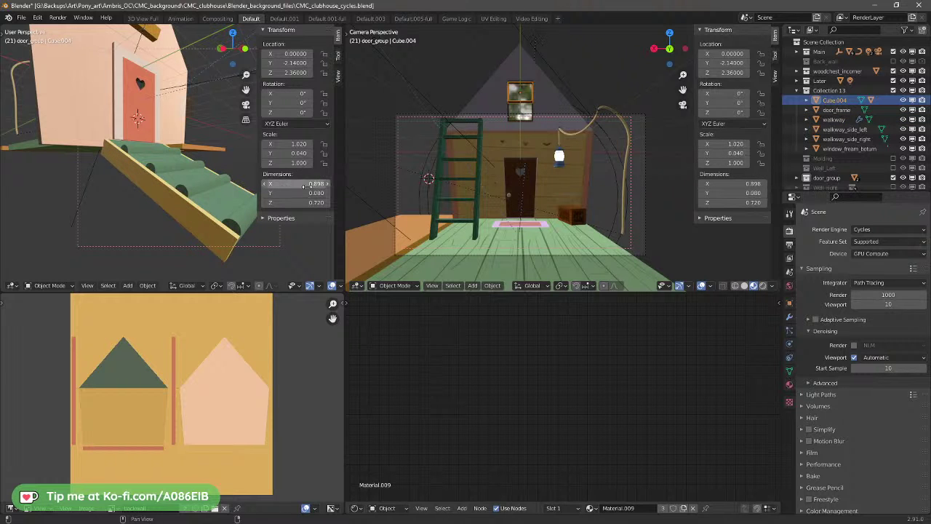
middle_drag(193, 129, 188, 236)
shift+middle_drag(179, 167, 175, 208)
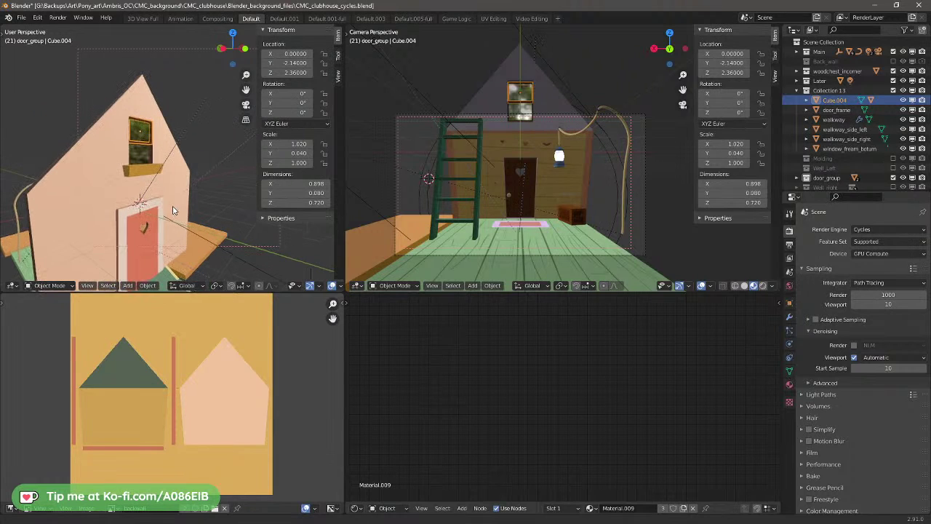
double_click(835, 100)
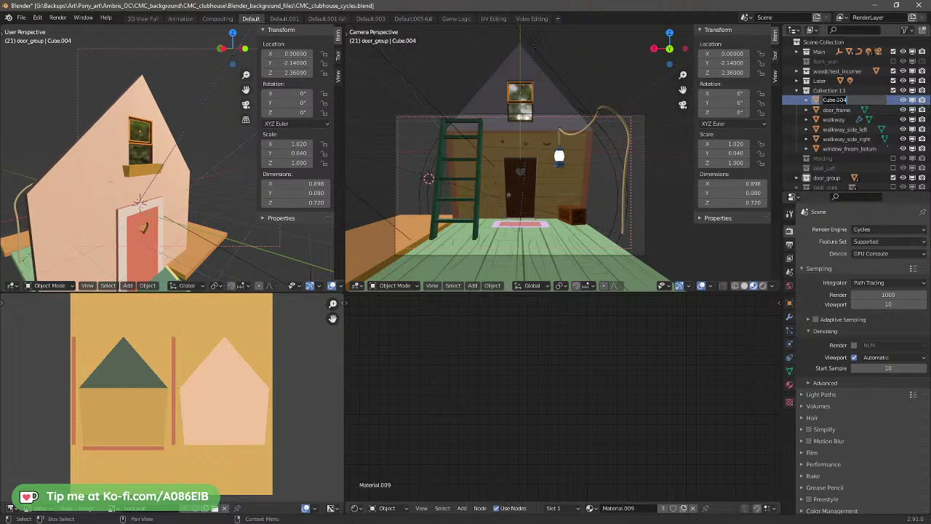
text(window_fream_top)
key(Return)
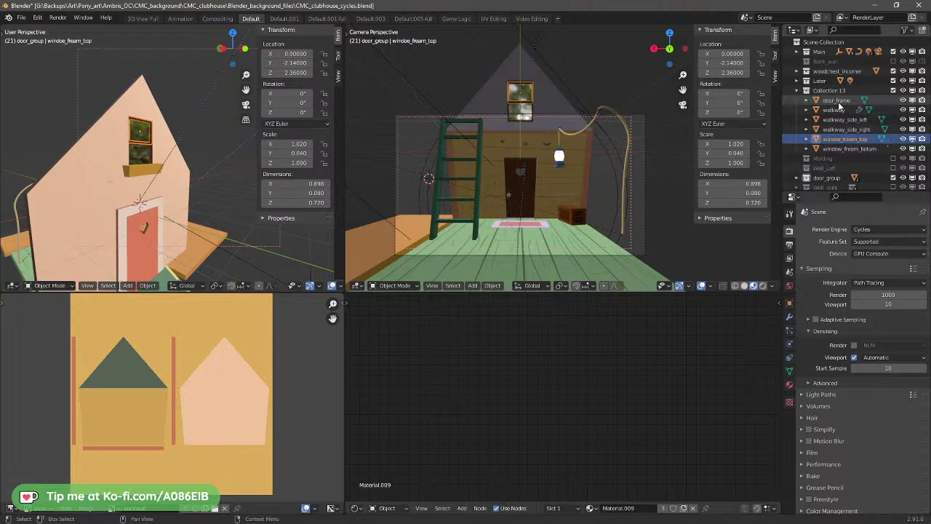